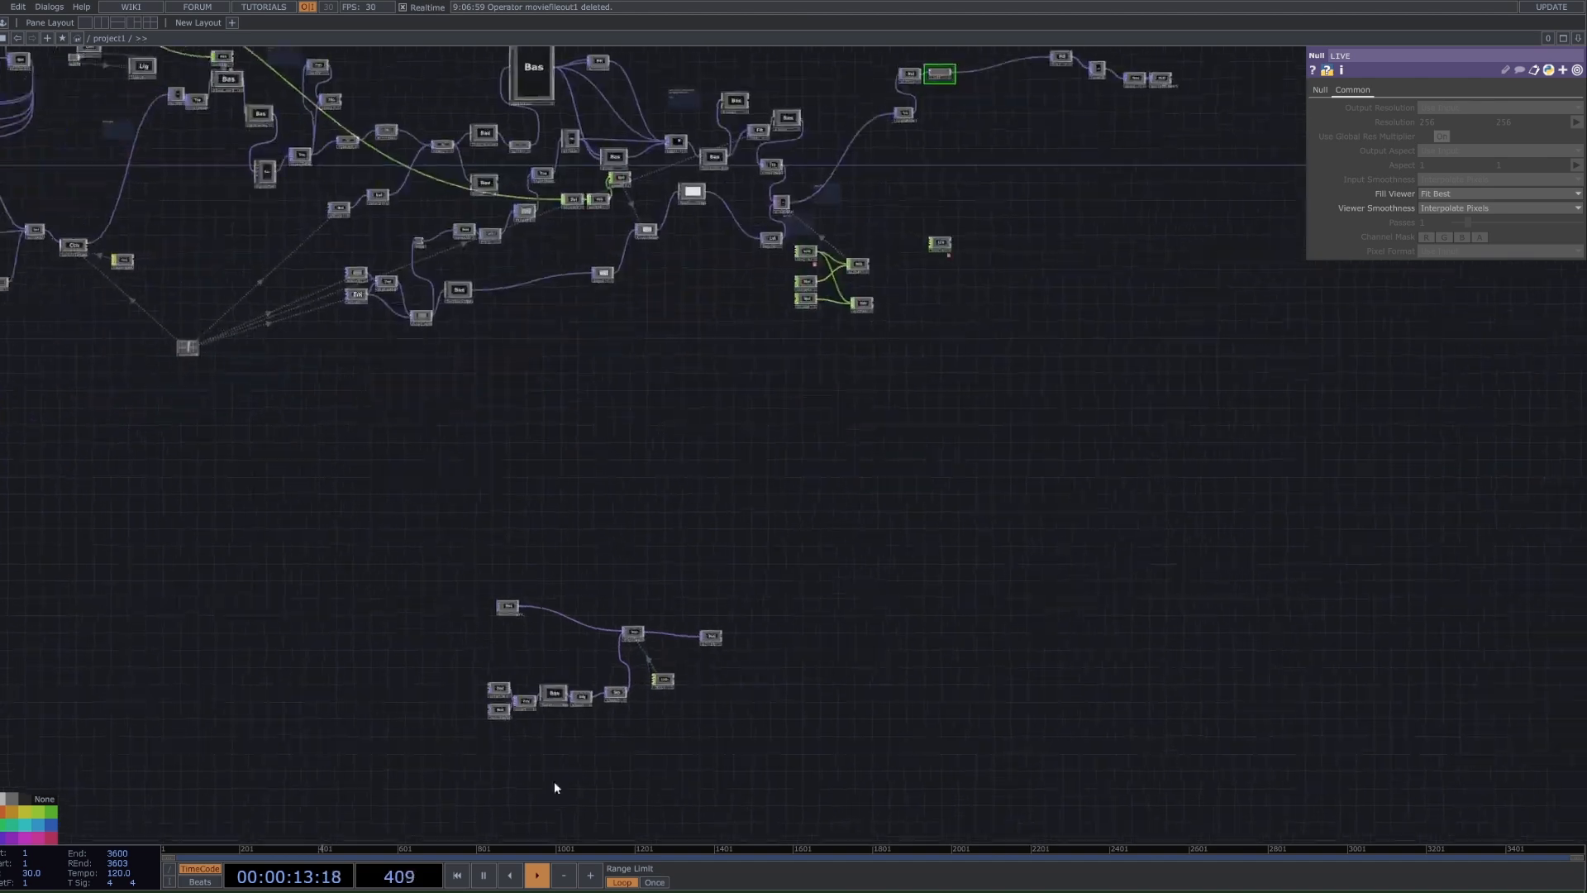
# - Survey the whole operator network and preview the output of the LIVE Null behind the network
pyautogui.scroll(3, 463, 665)
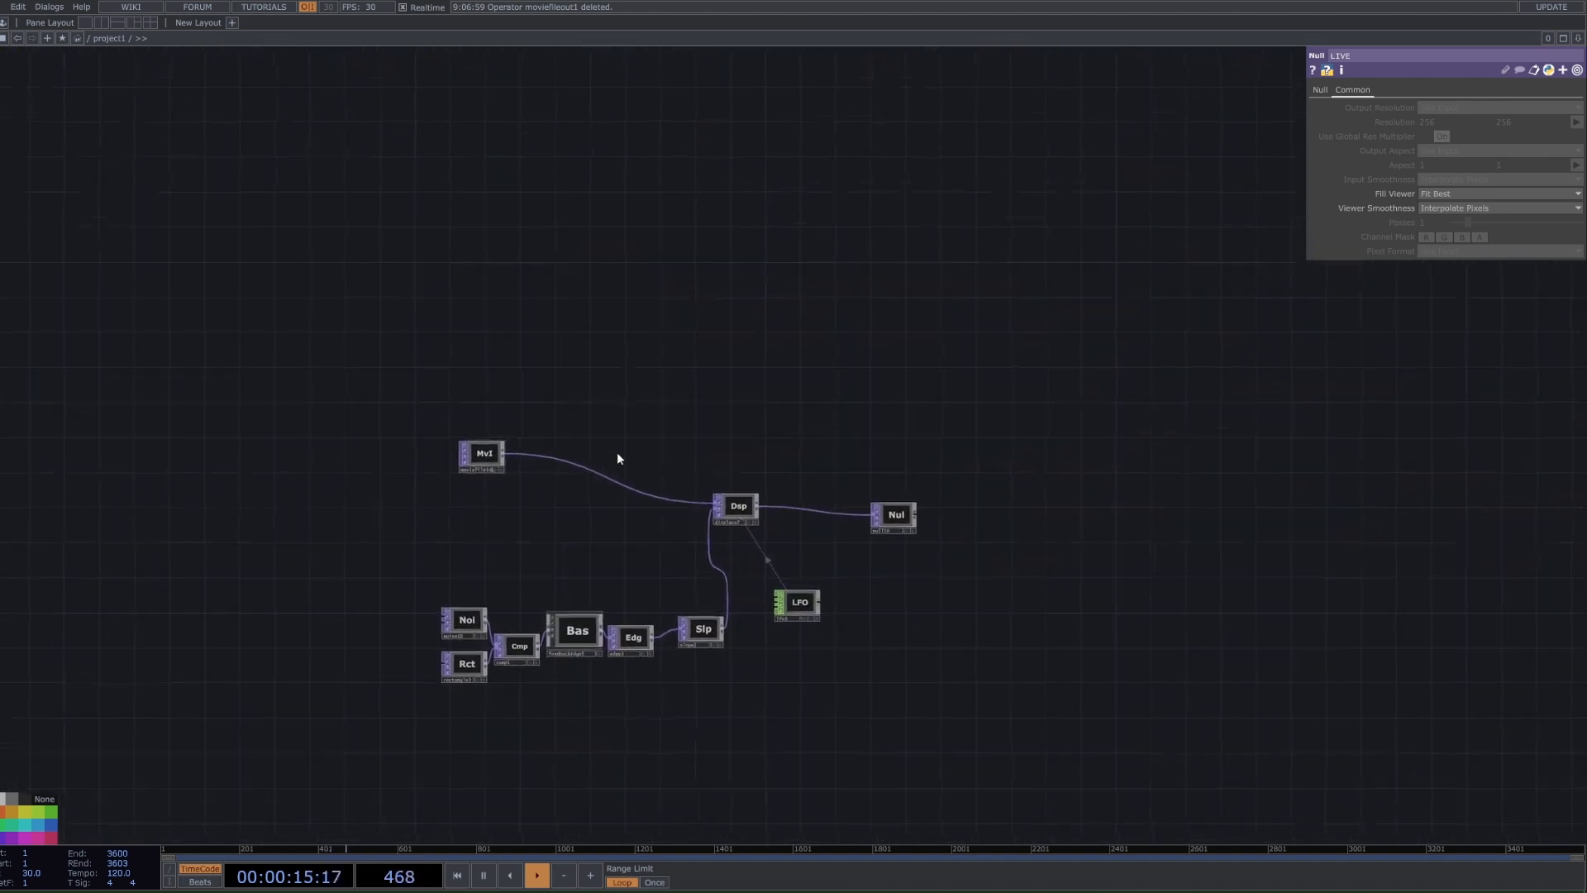
pyautogui.scroll(-6, 627, 560)
pyautogui.moveTo(709, 420); pyautogui.dragTo(775, 627)
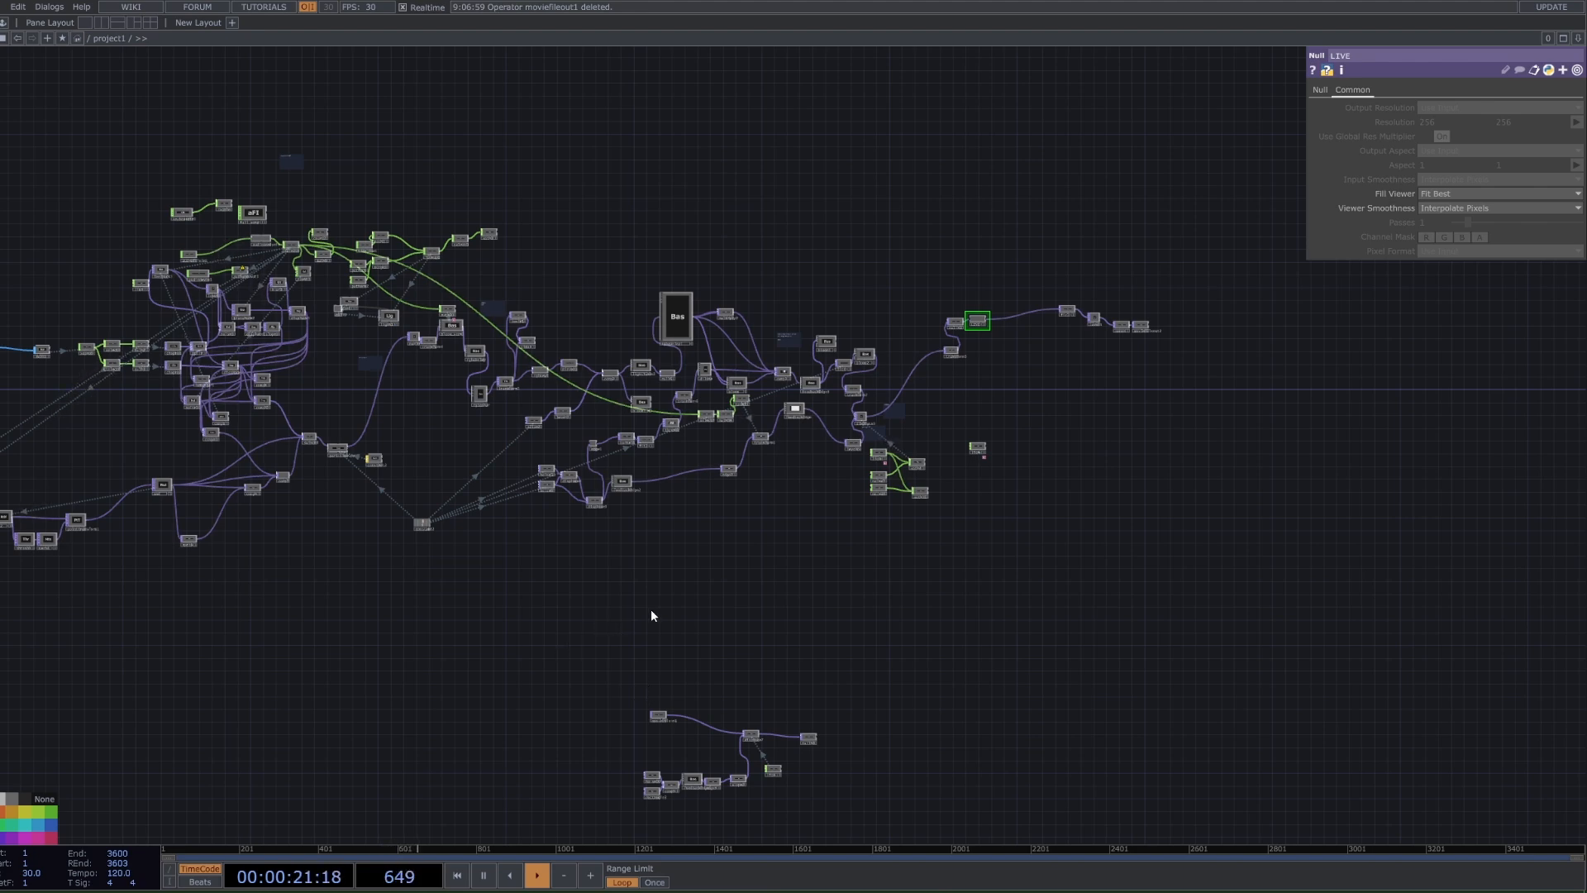
pyautogui.scroll(-3, 666, 596)
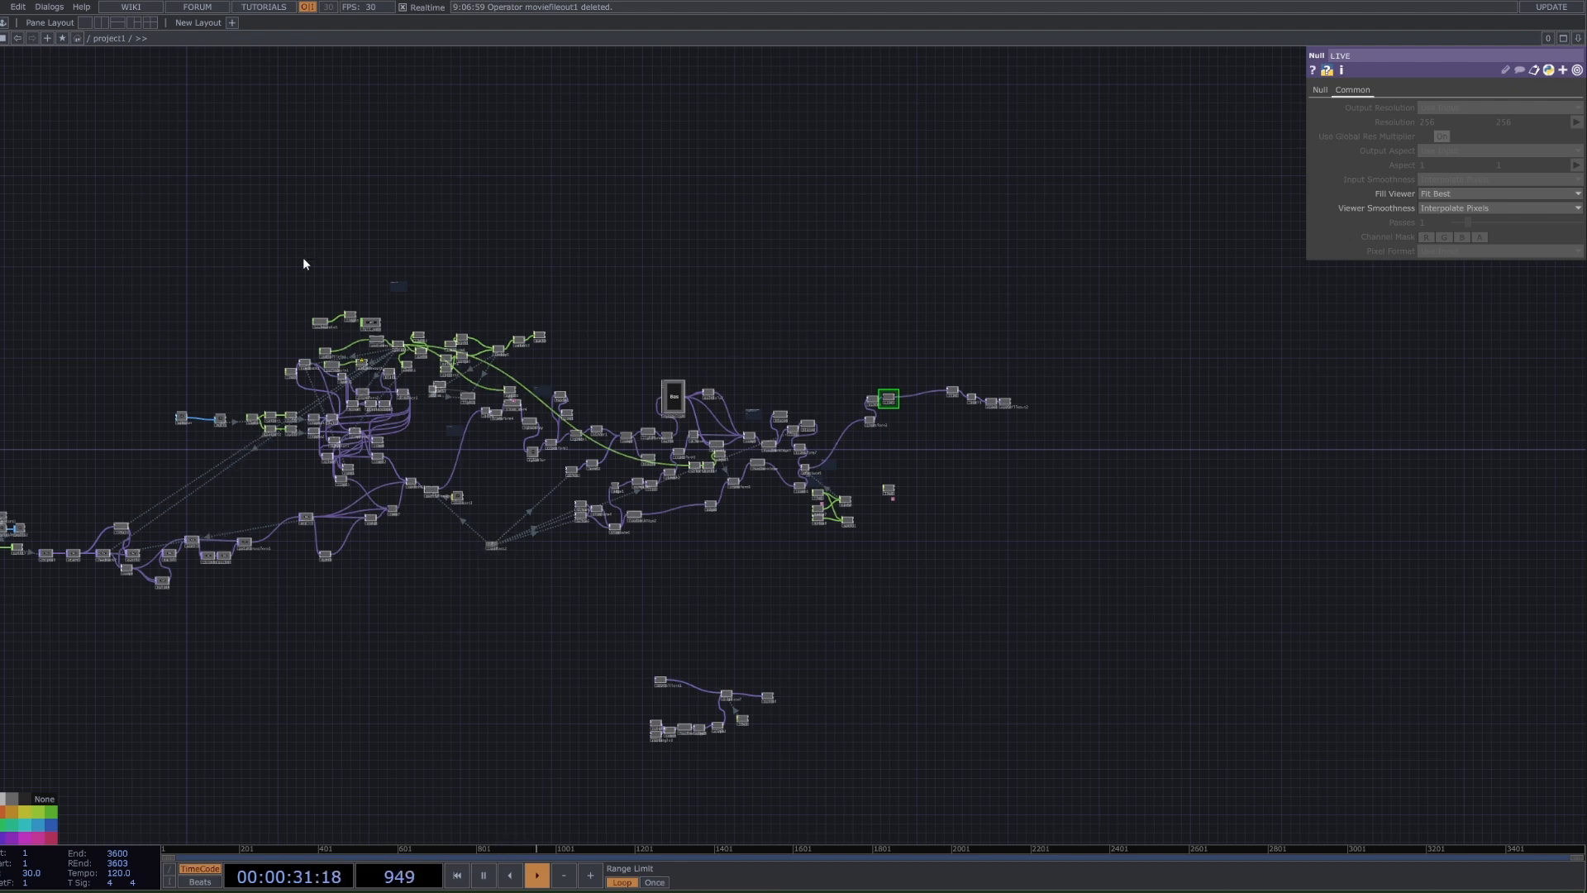
pyautogui.scroll(5, 1045, 397)
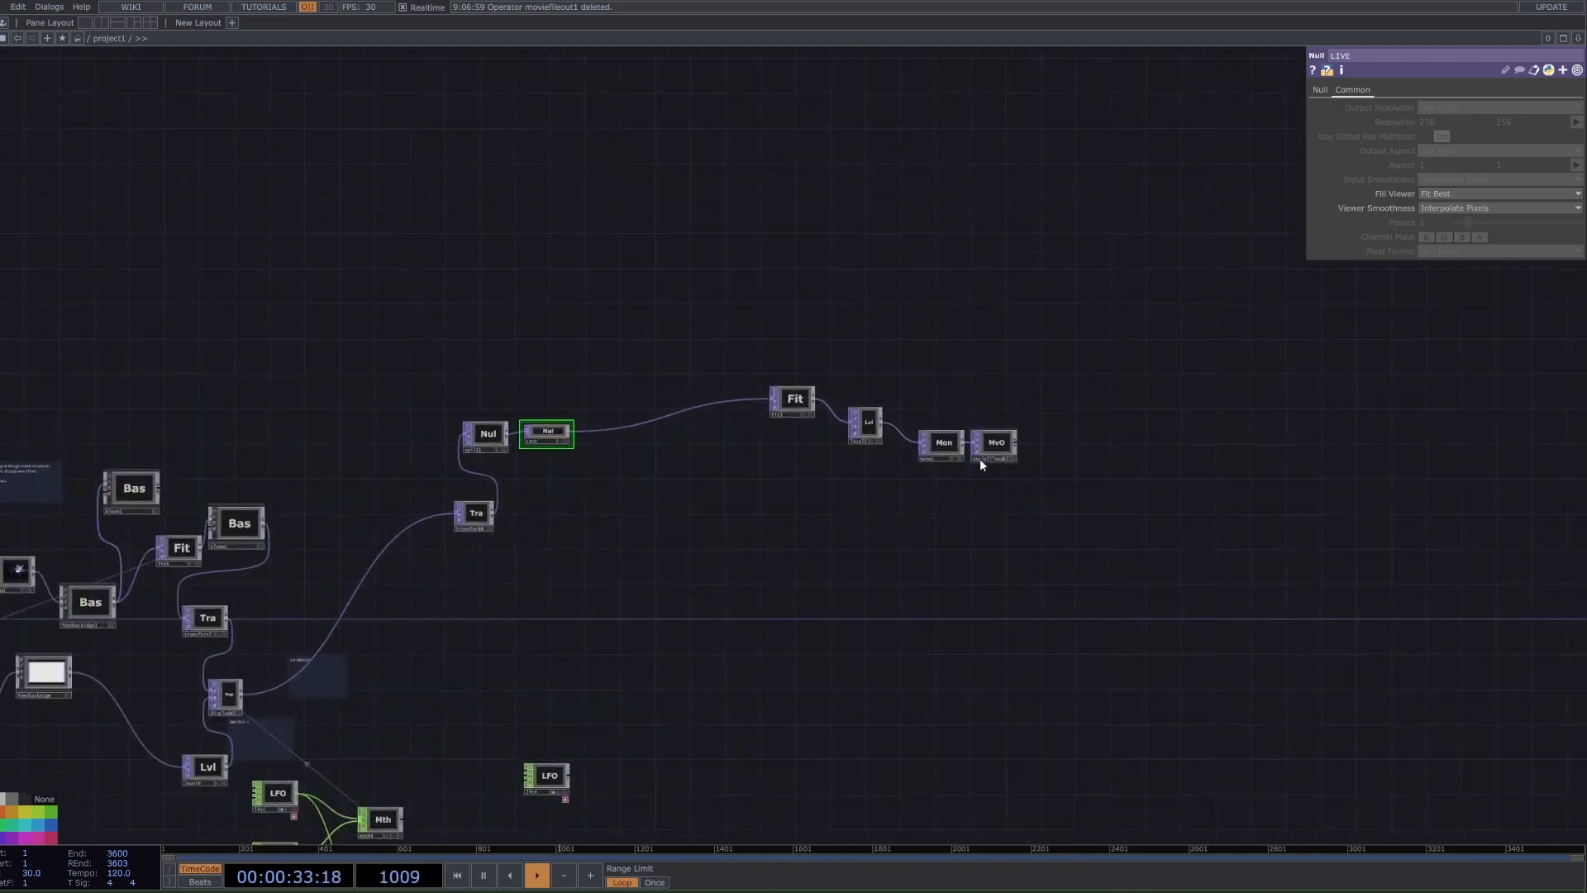
pyautogui.click(871, 444)
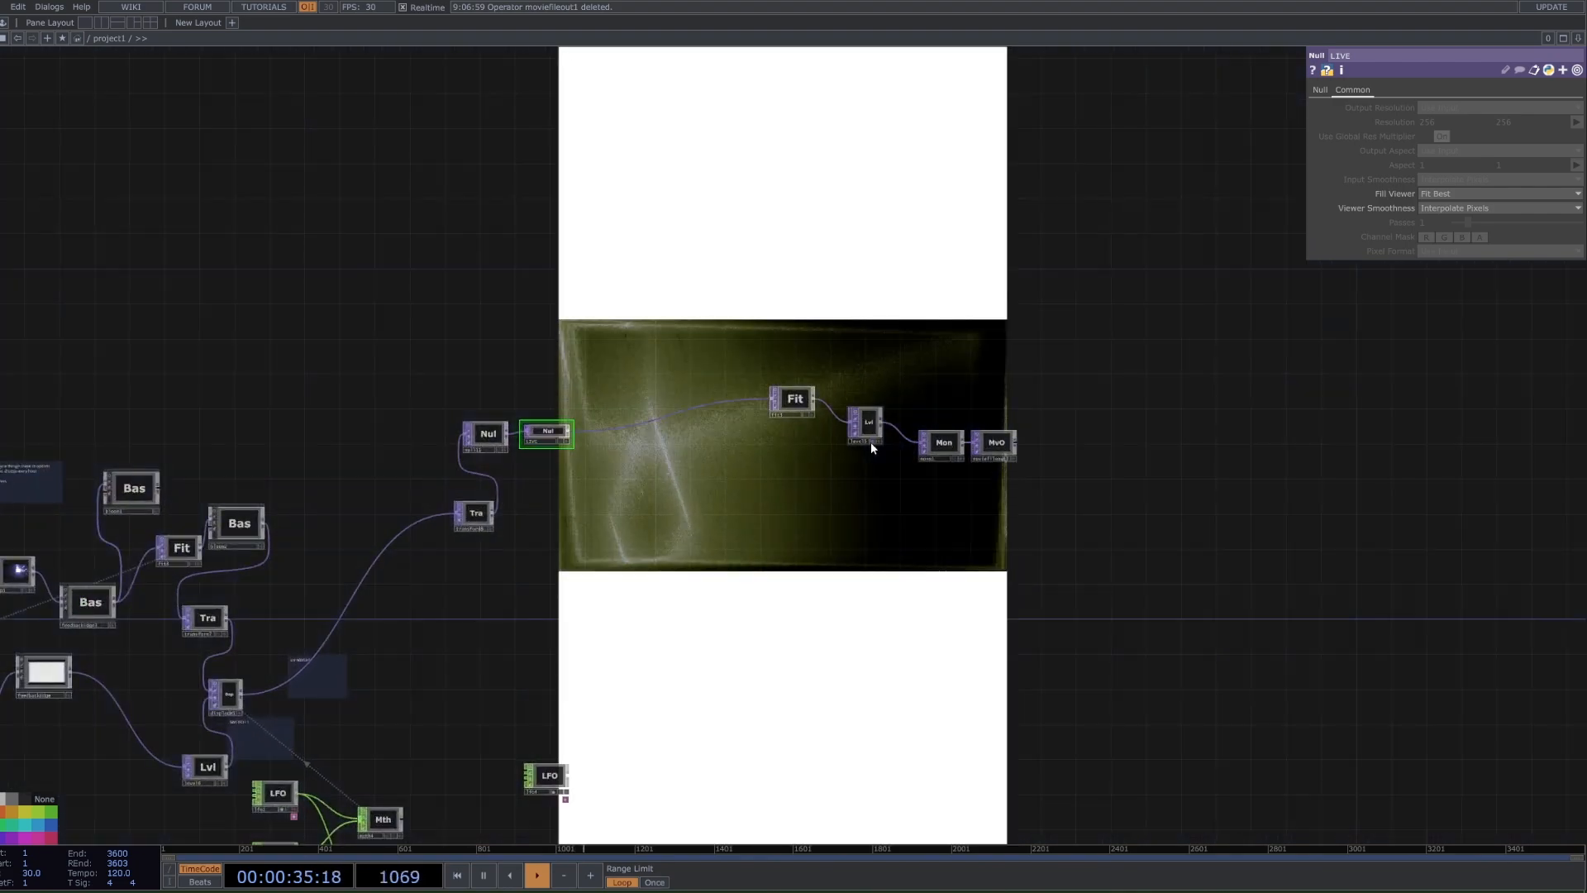
pyautogui.click(871, 444)
pyautogui.click(558, 447)
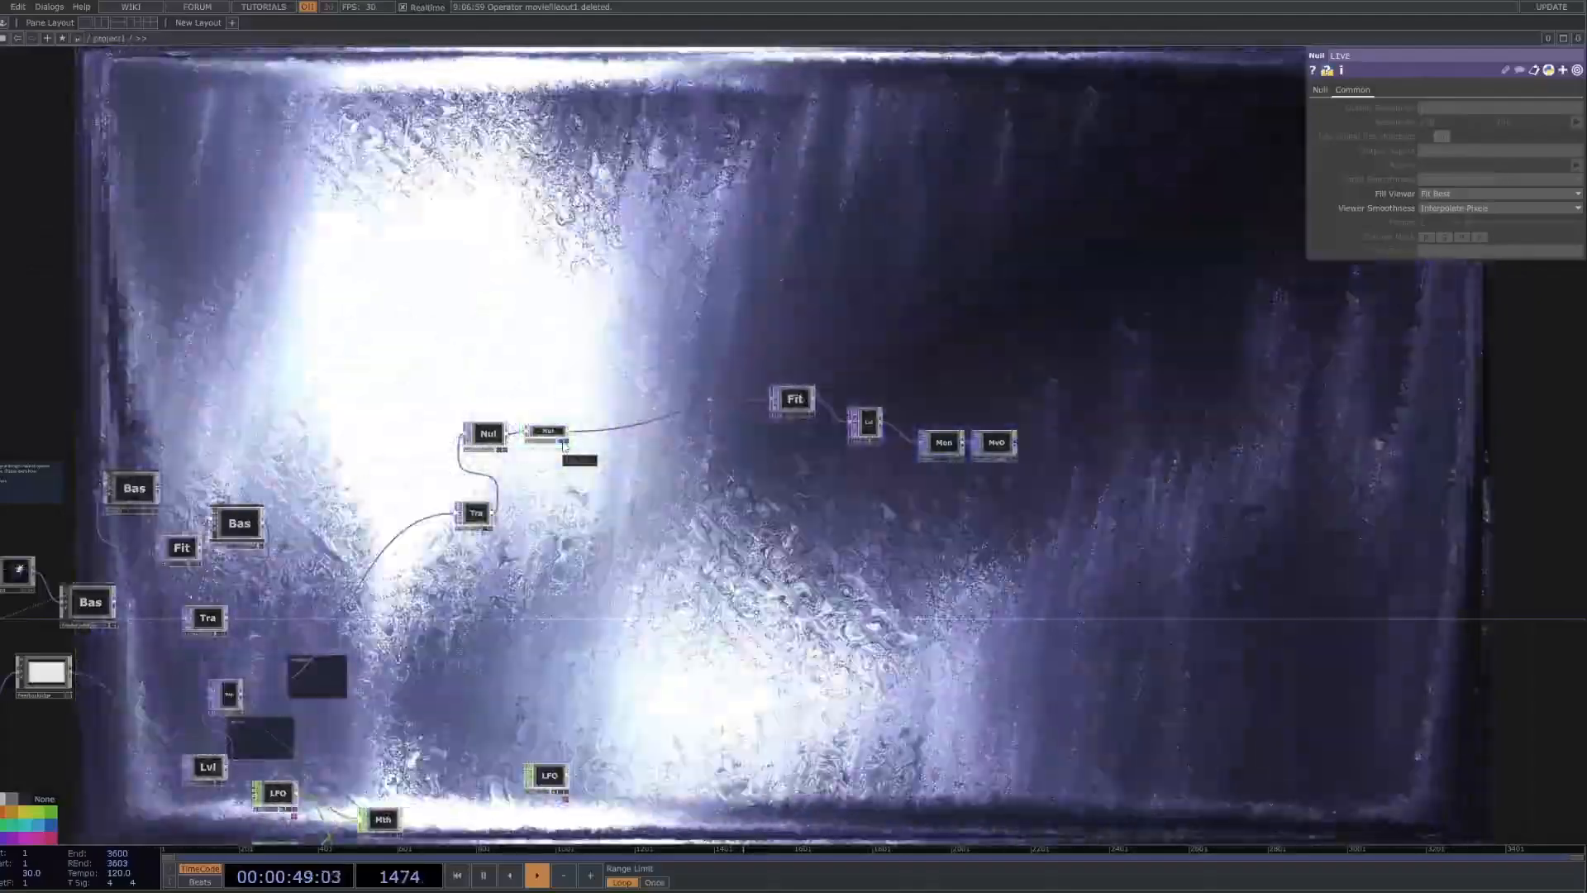
pyautogui.click(563, 444)
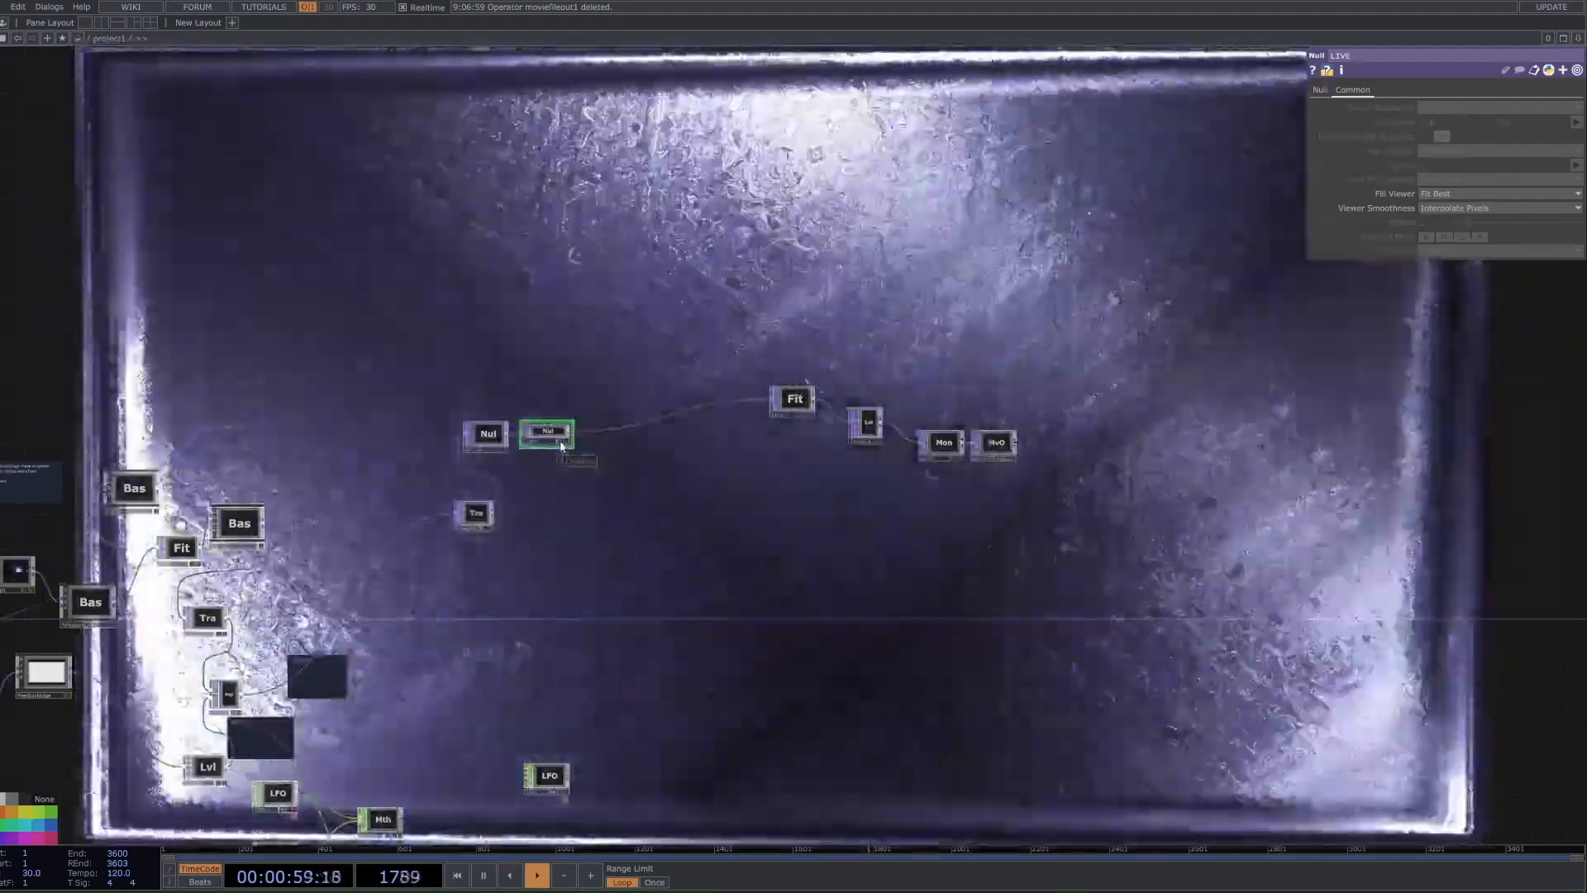
pyautogui.scroll(-5, 560, 446)
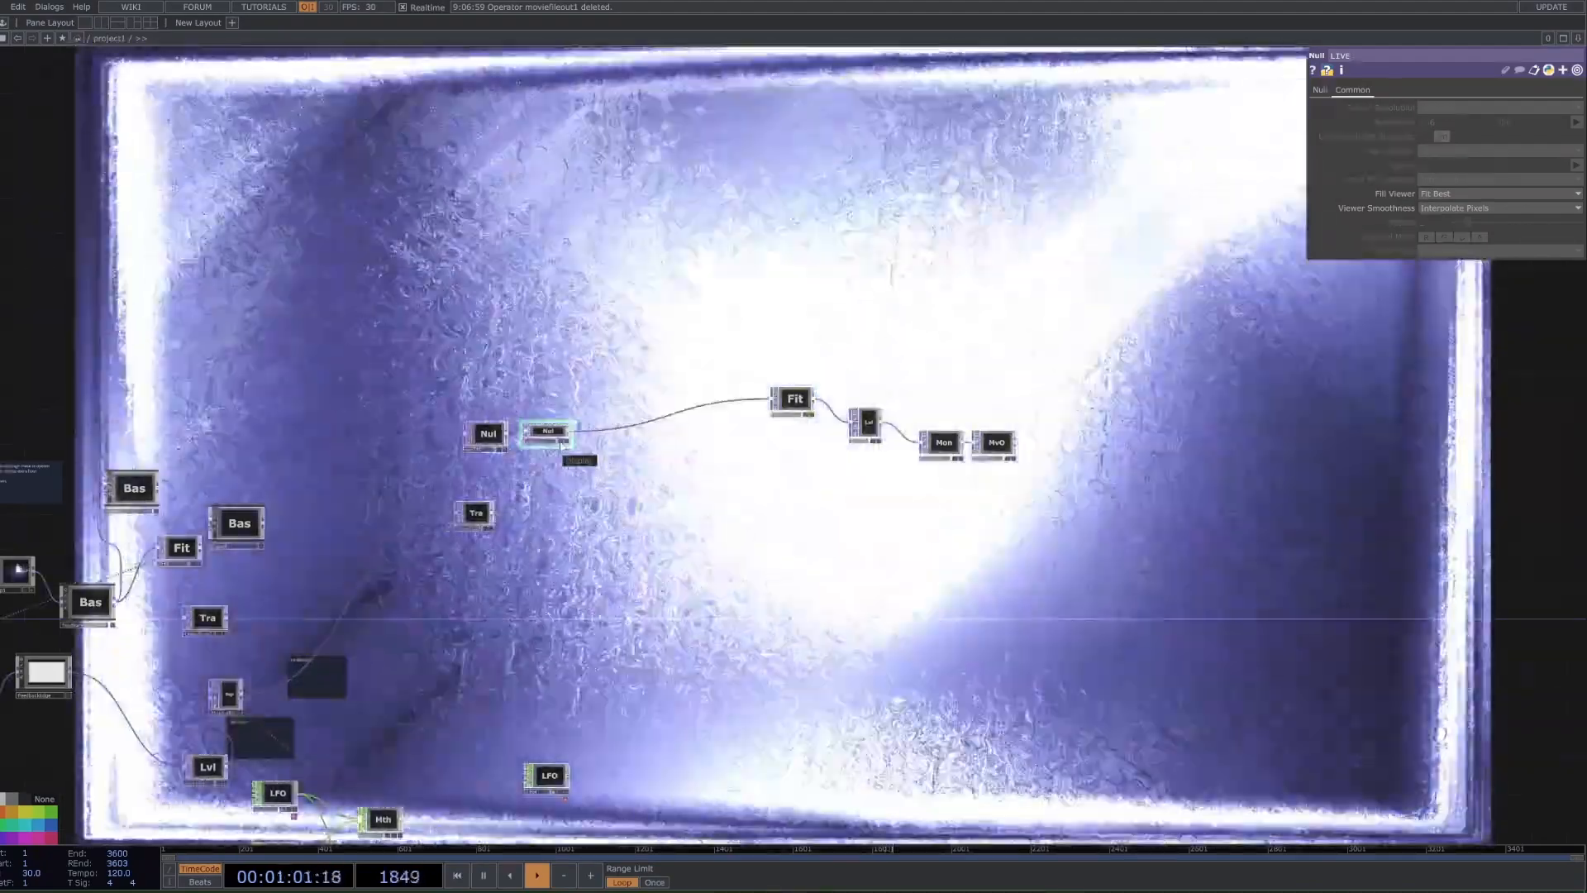
pyautogui.scroll(-2, 733, 593)
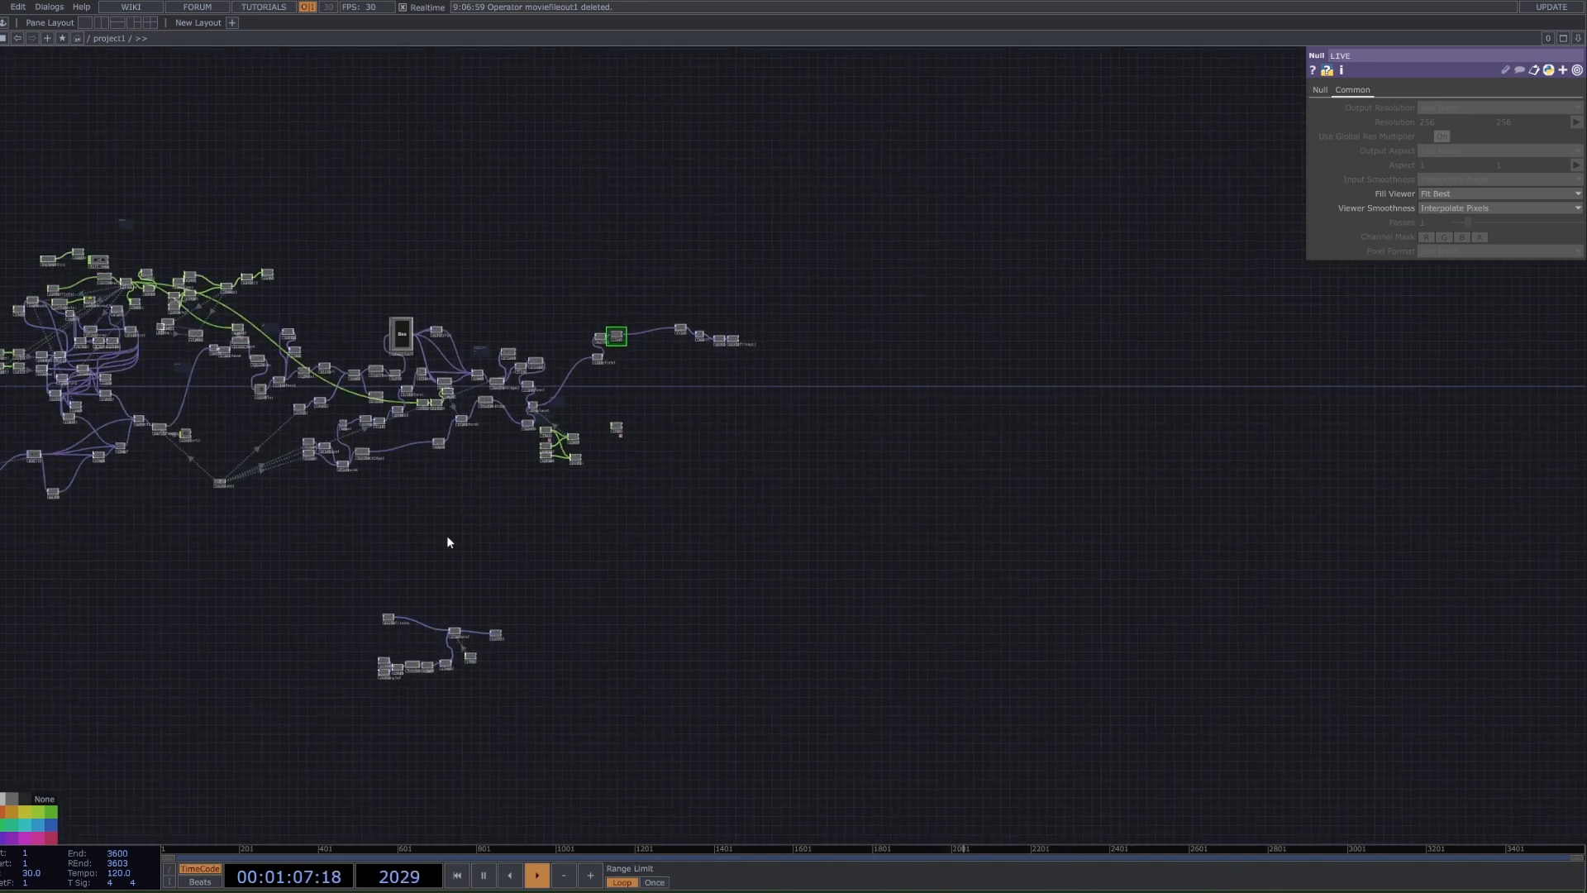
# - Select the separate banana displacement network and preview only its final Null's output in the background
pyautogui.scroll(-3, 217, 576)
pyautogui.moveTo(289, 553); pyautogui.dragTo(805, 429)
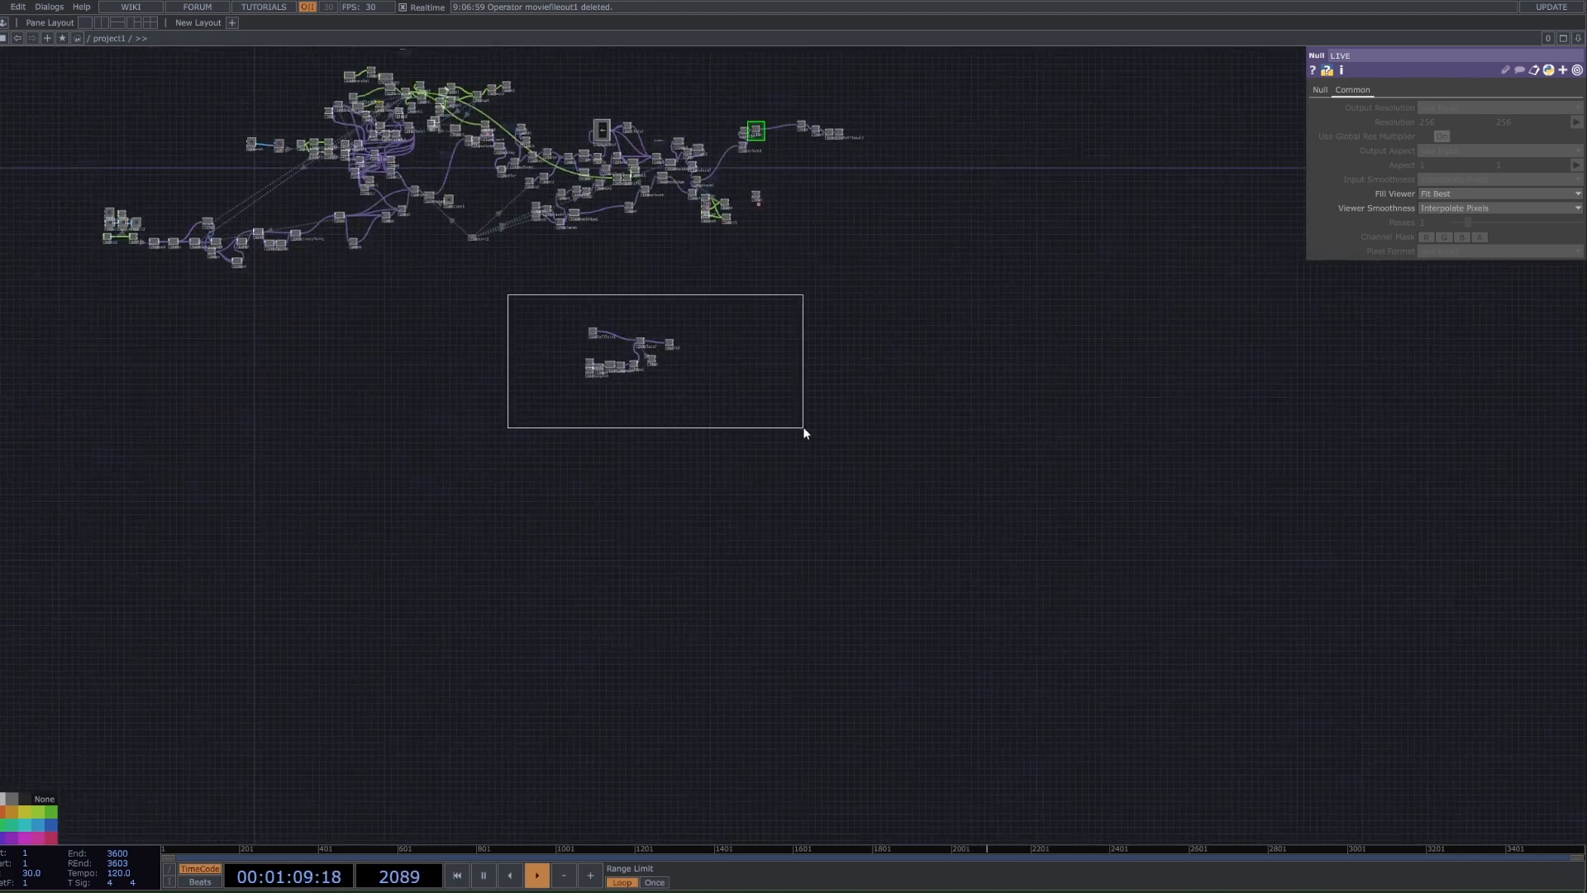
pyautogui.scroll(5, 606, 336)
pyautogui.scroll(1, 853, 362)
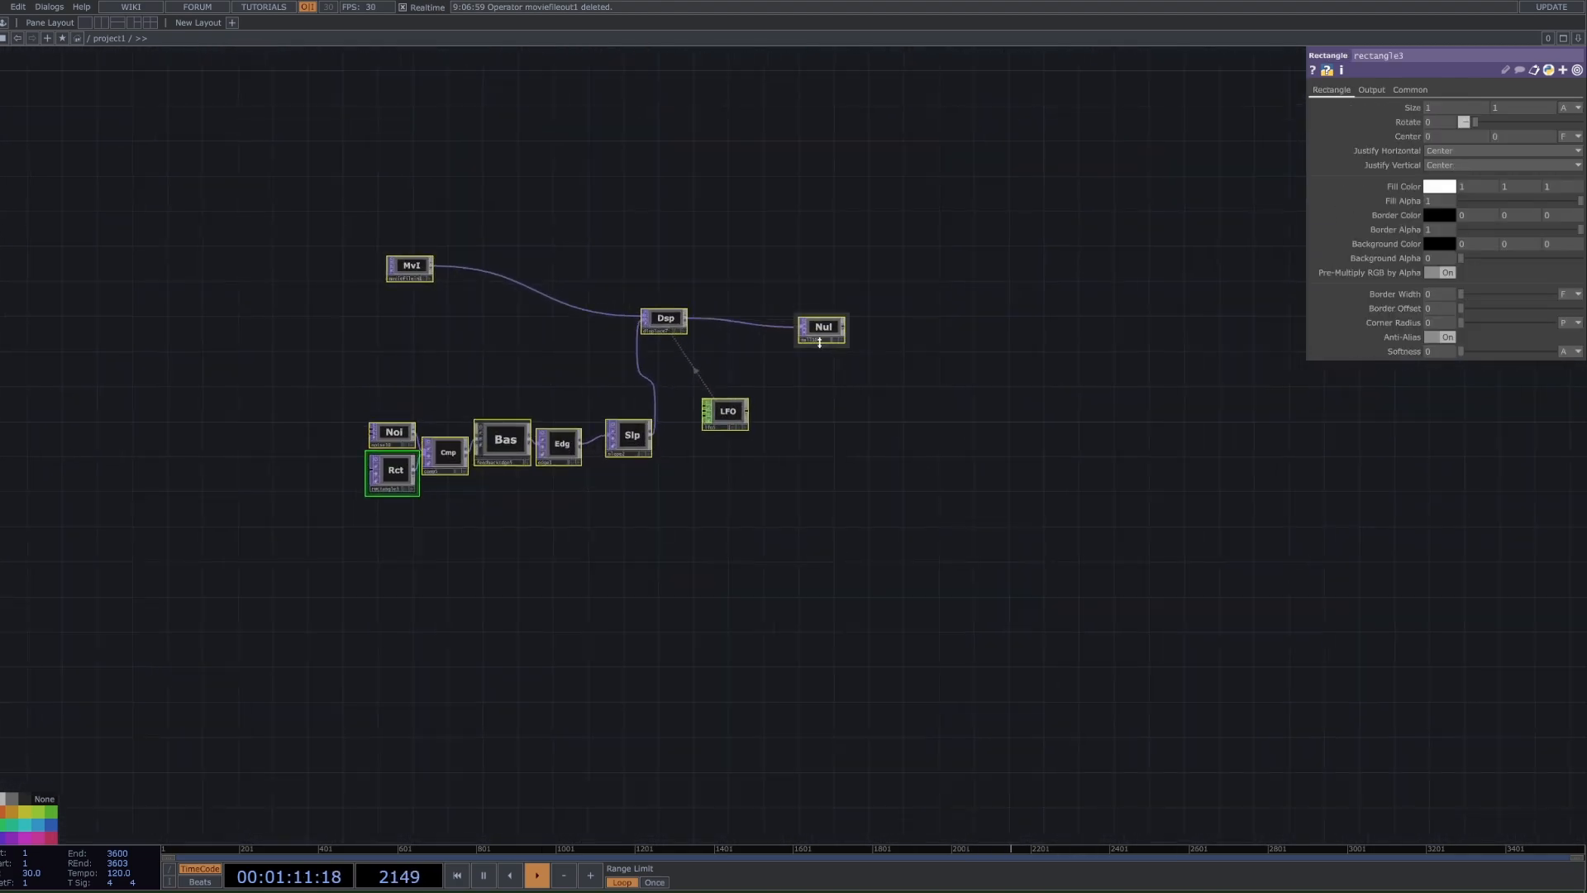
pyautogui.click(837, 338)
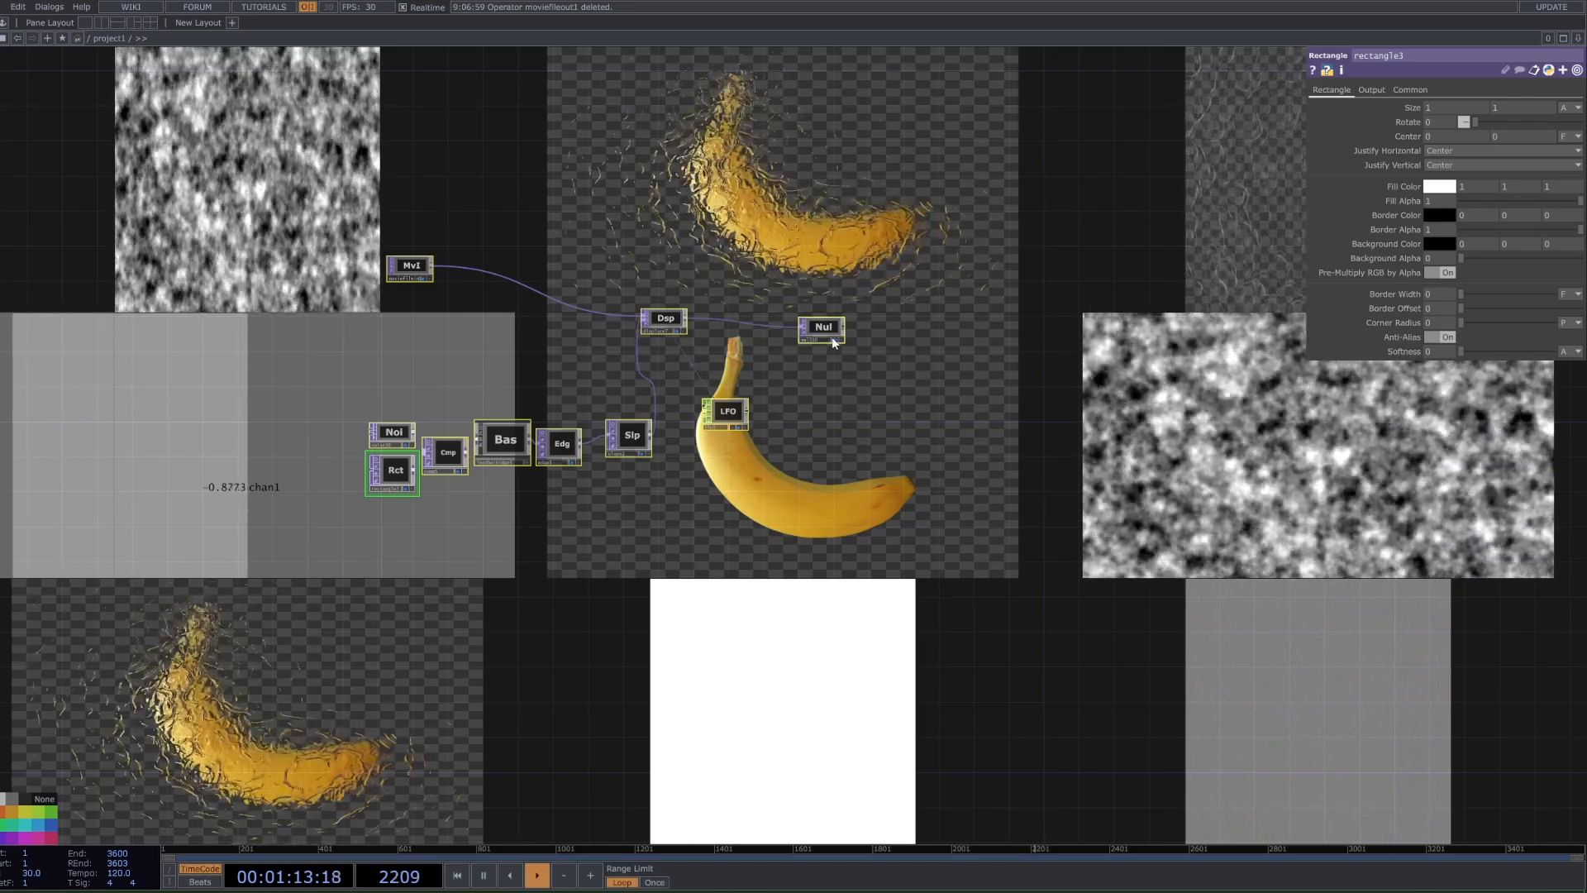
pyautogui.click(832, 337)
pyautogui.click(833, 339)
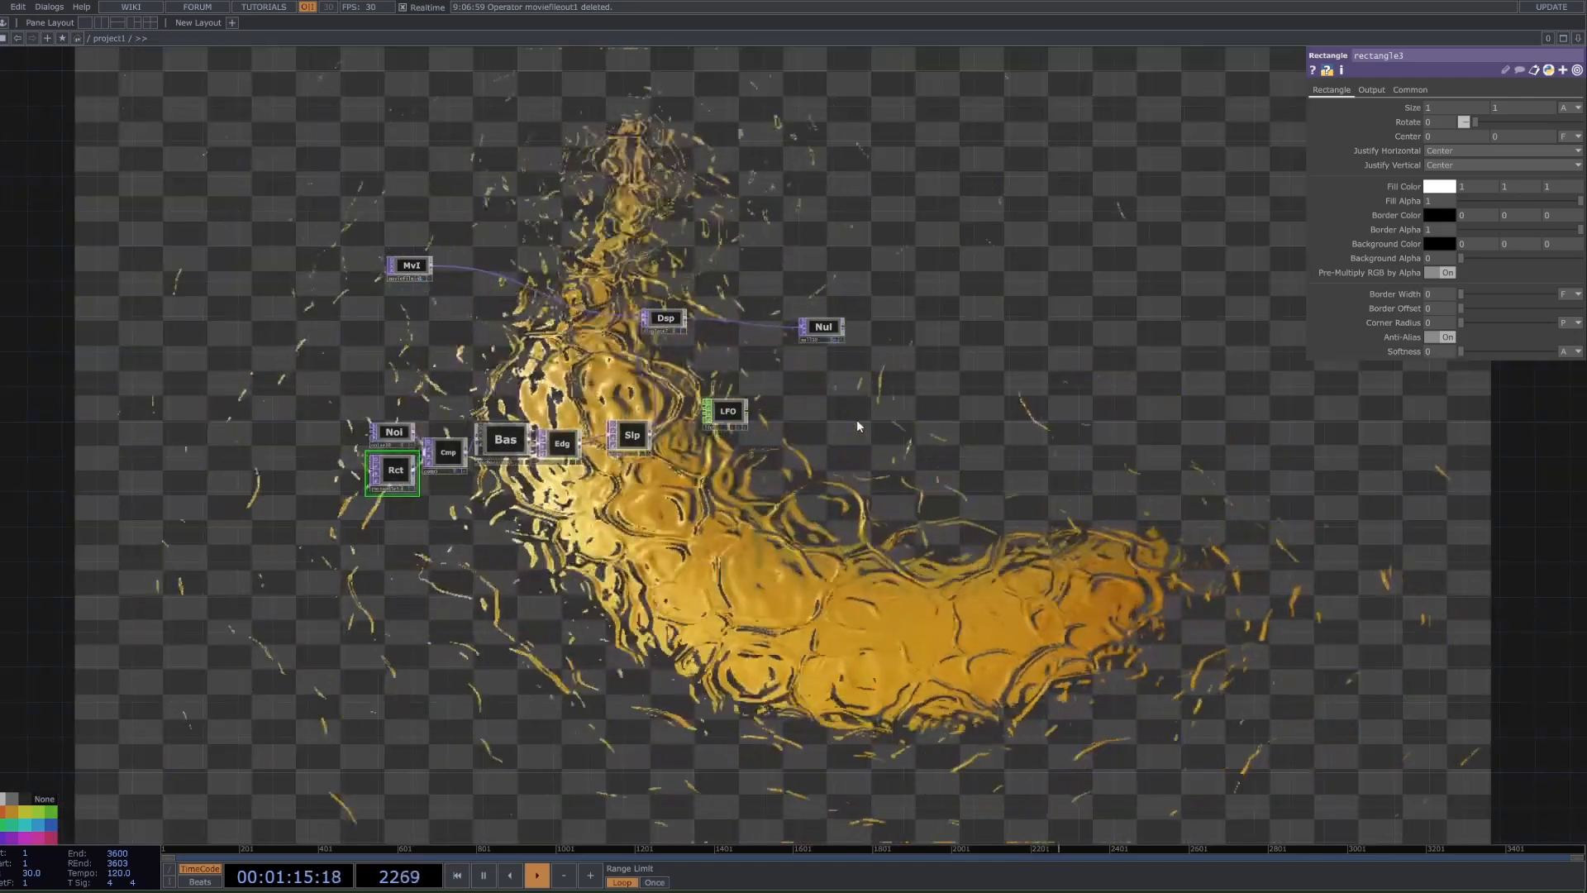
# - Turn off the final Null's background display and delete all operators of the banana displacement network
pyautogui.scroll(2, 383, 254)
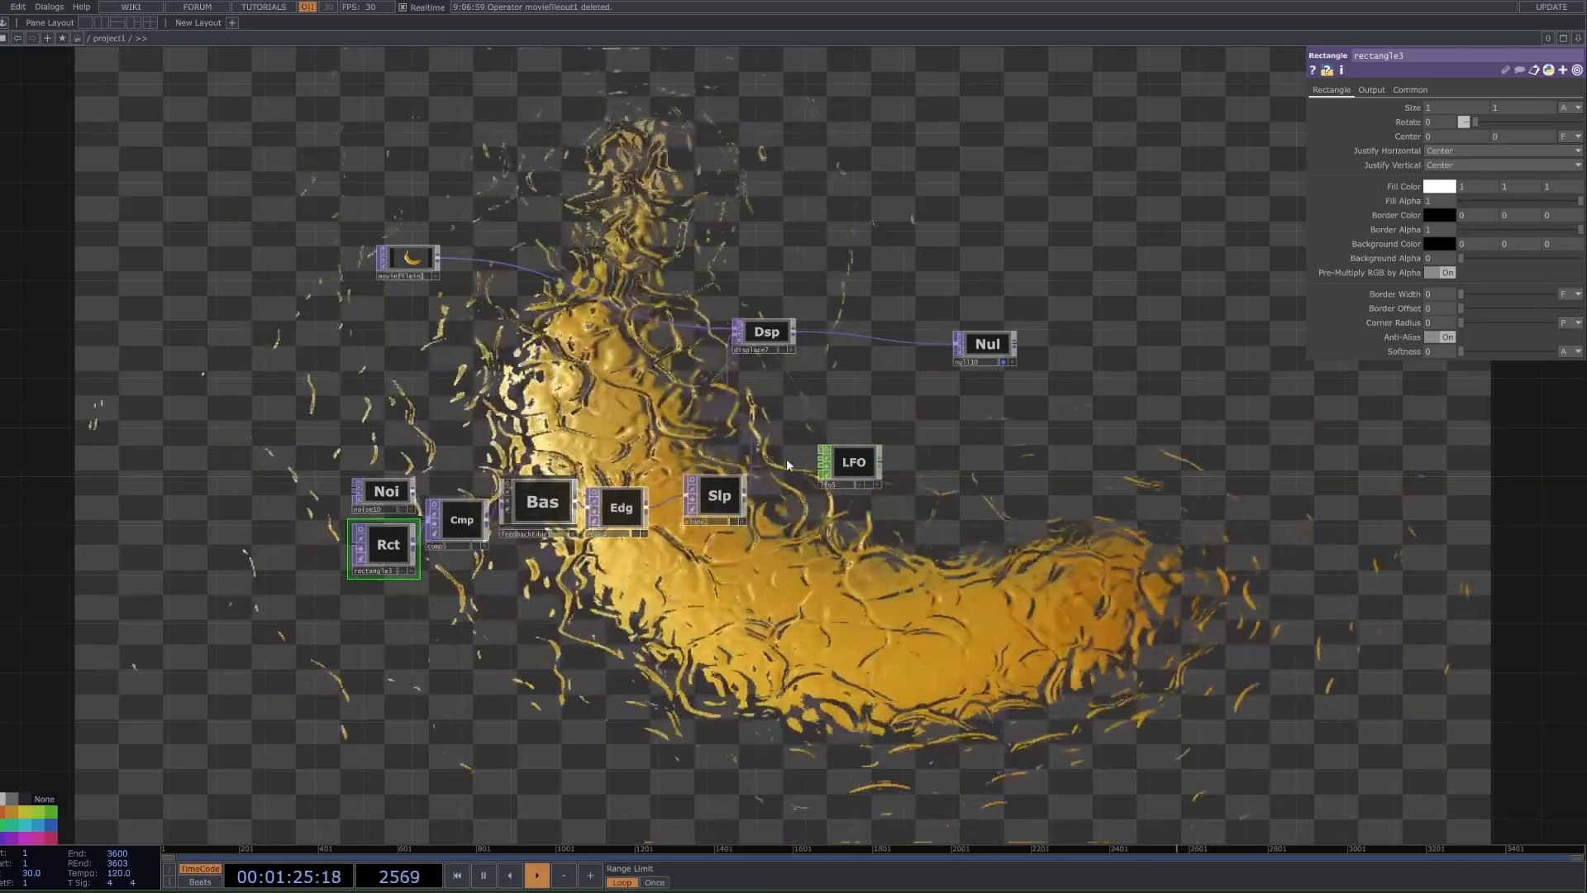
pyautogui.click(1008, 362)
pyautogui.moveTo(260, 197); pyautogui.dragTo(1132, 608)
pyautogui.press('Delete')
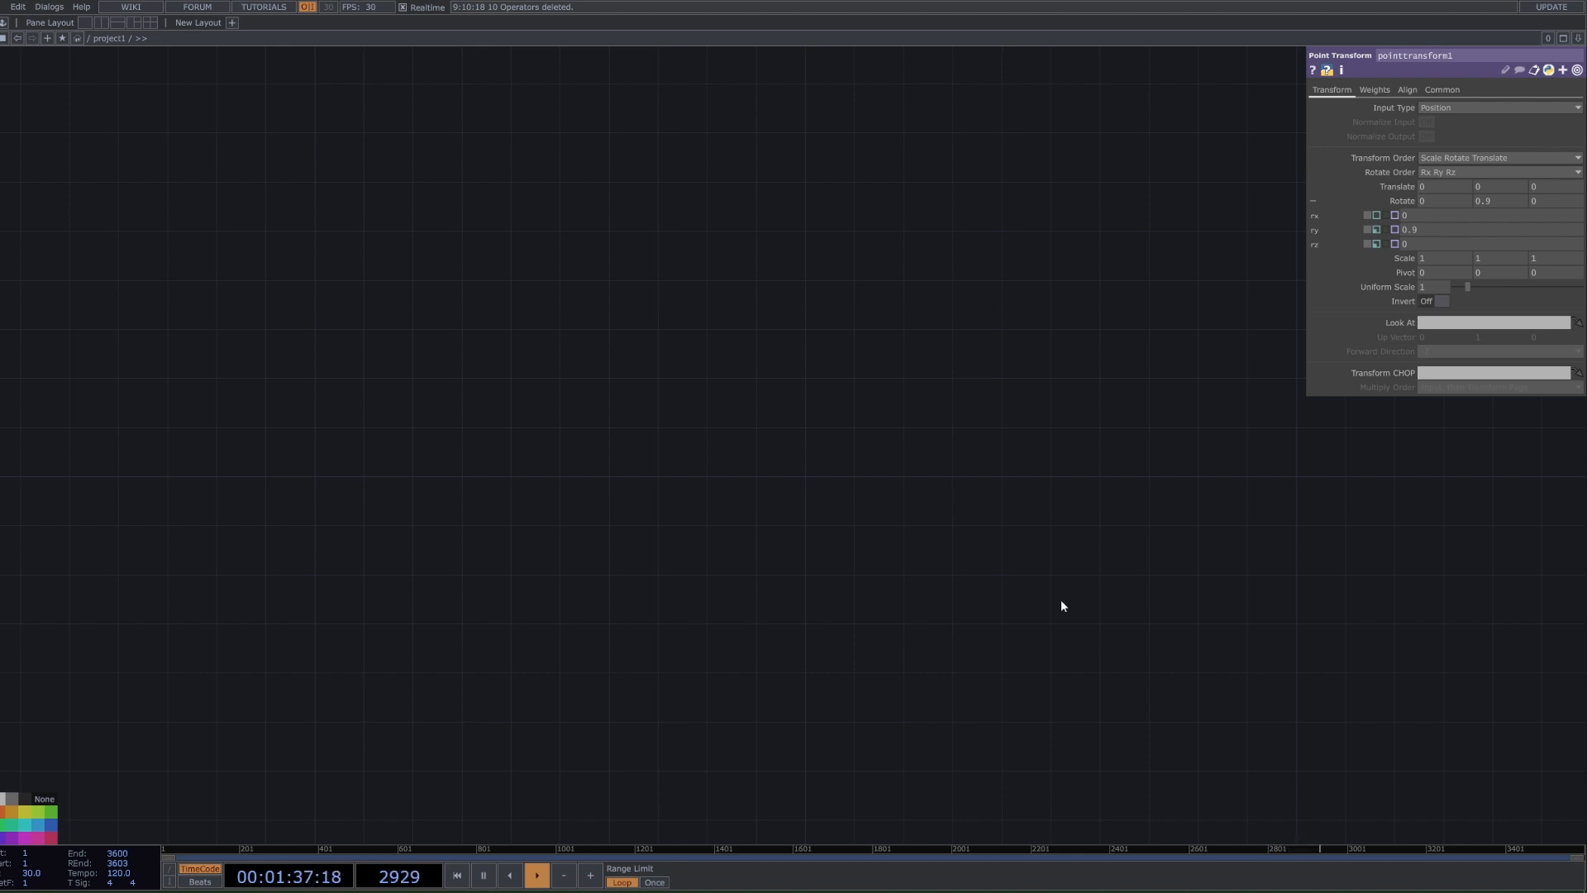
# - Add a Movie File In TOP to the empty network area
pyautogui.press('Tab')
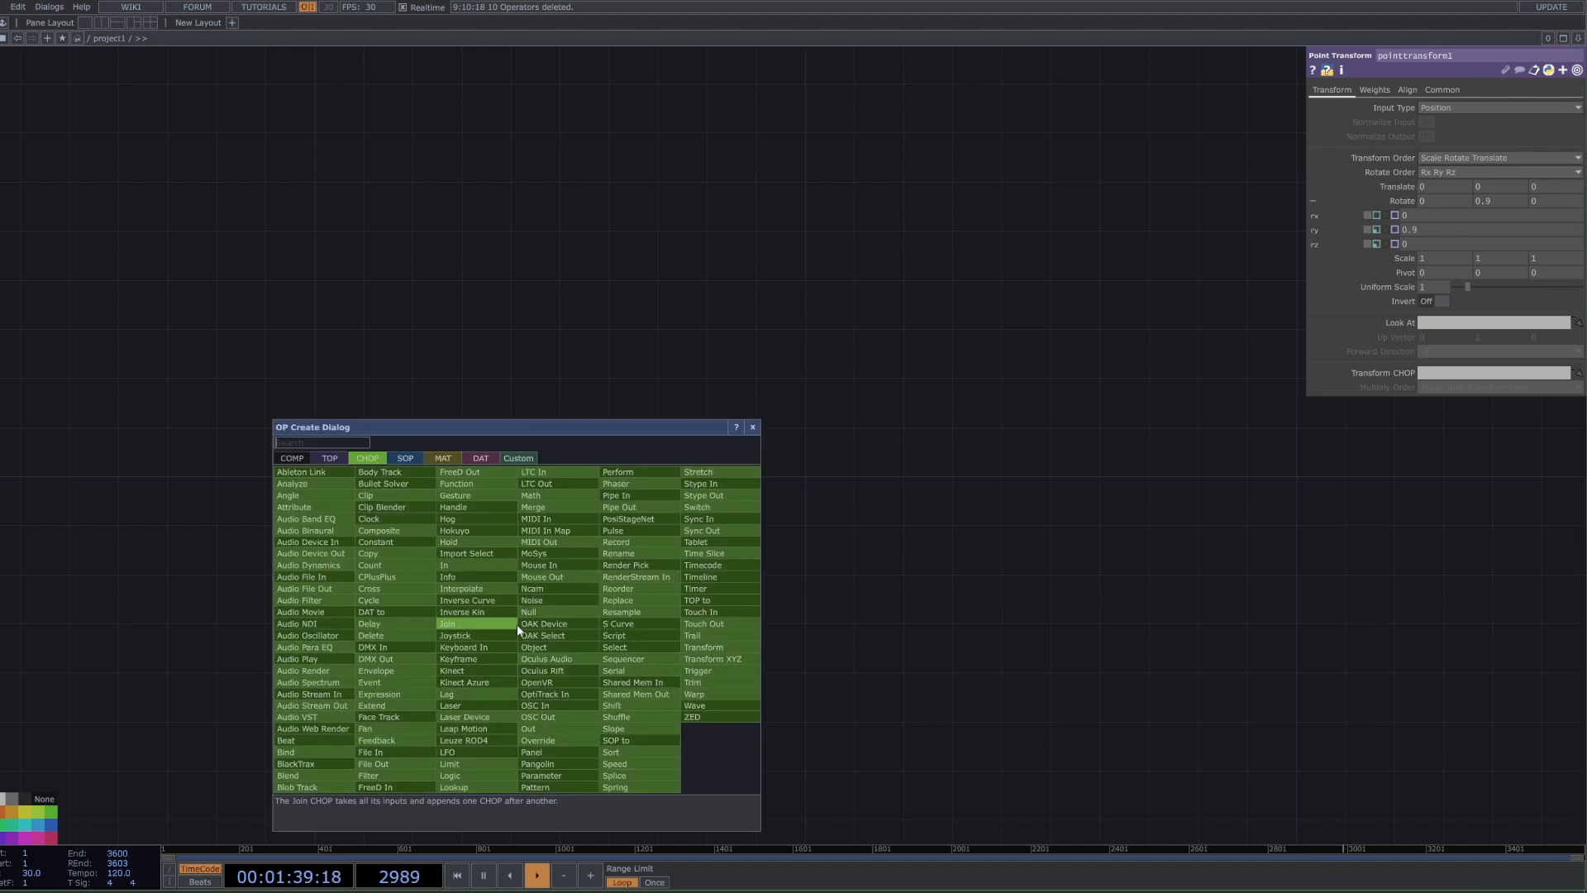
pyautogui.press('Tab')
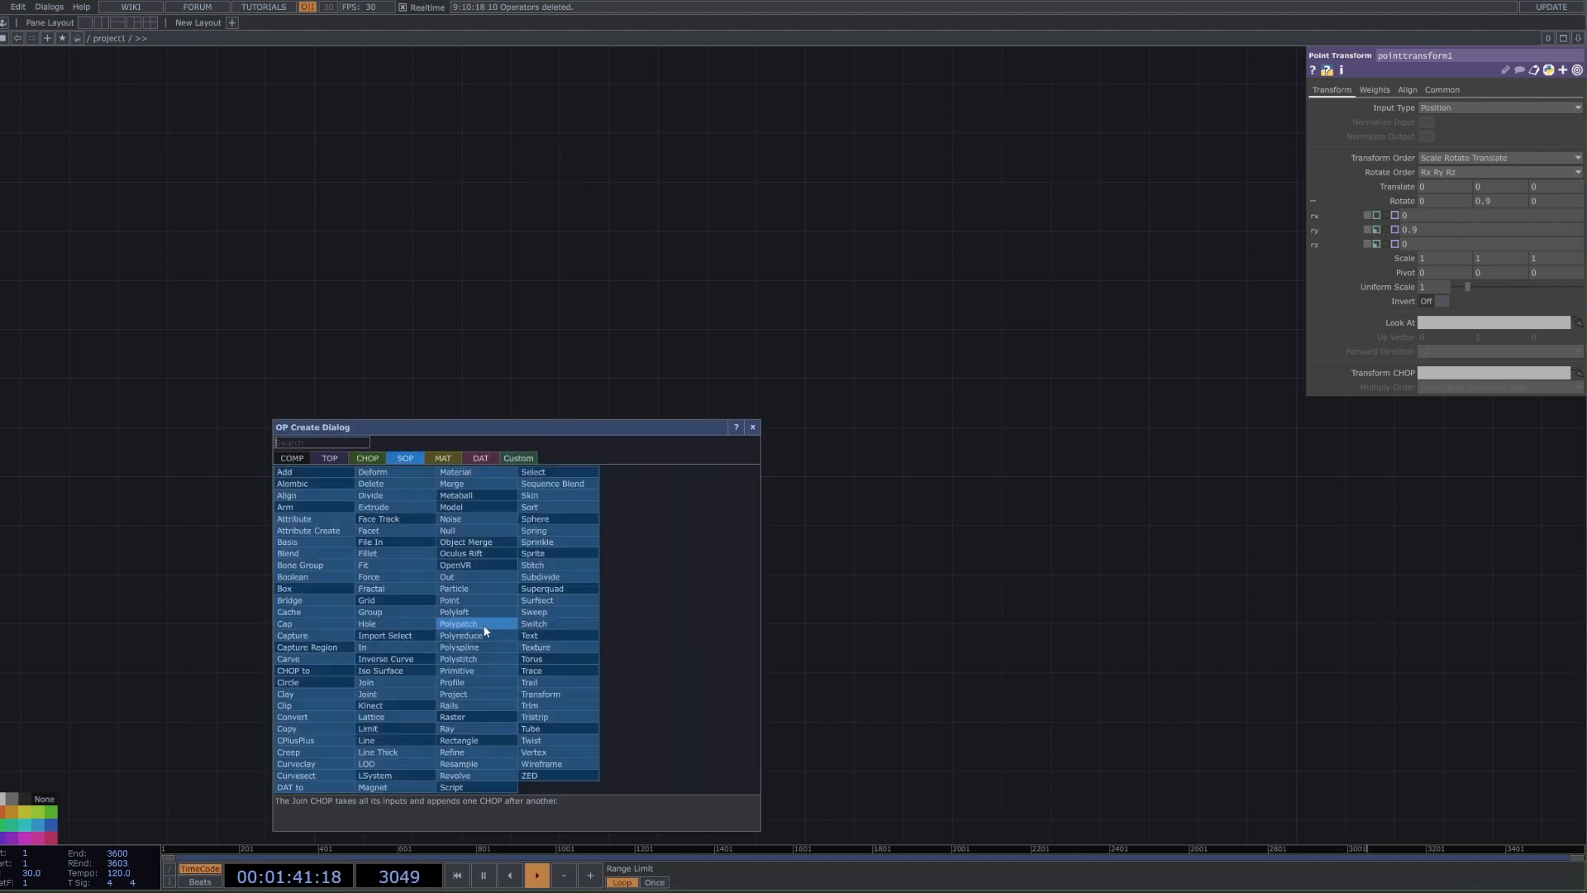
pyautogui.click(331, 459)
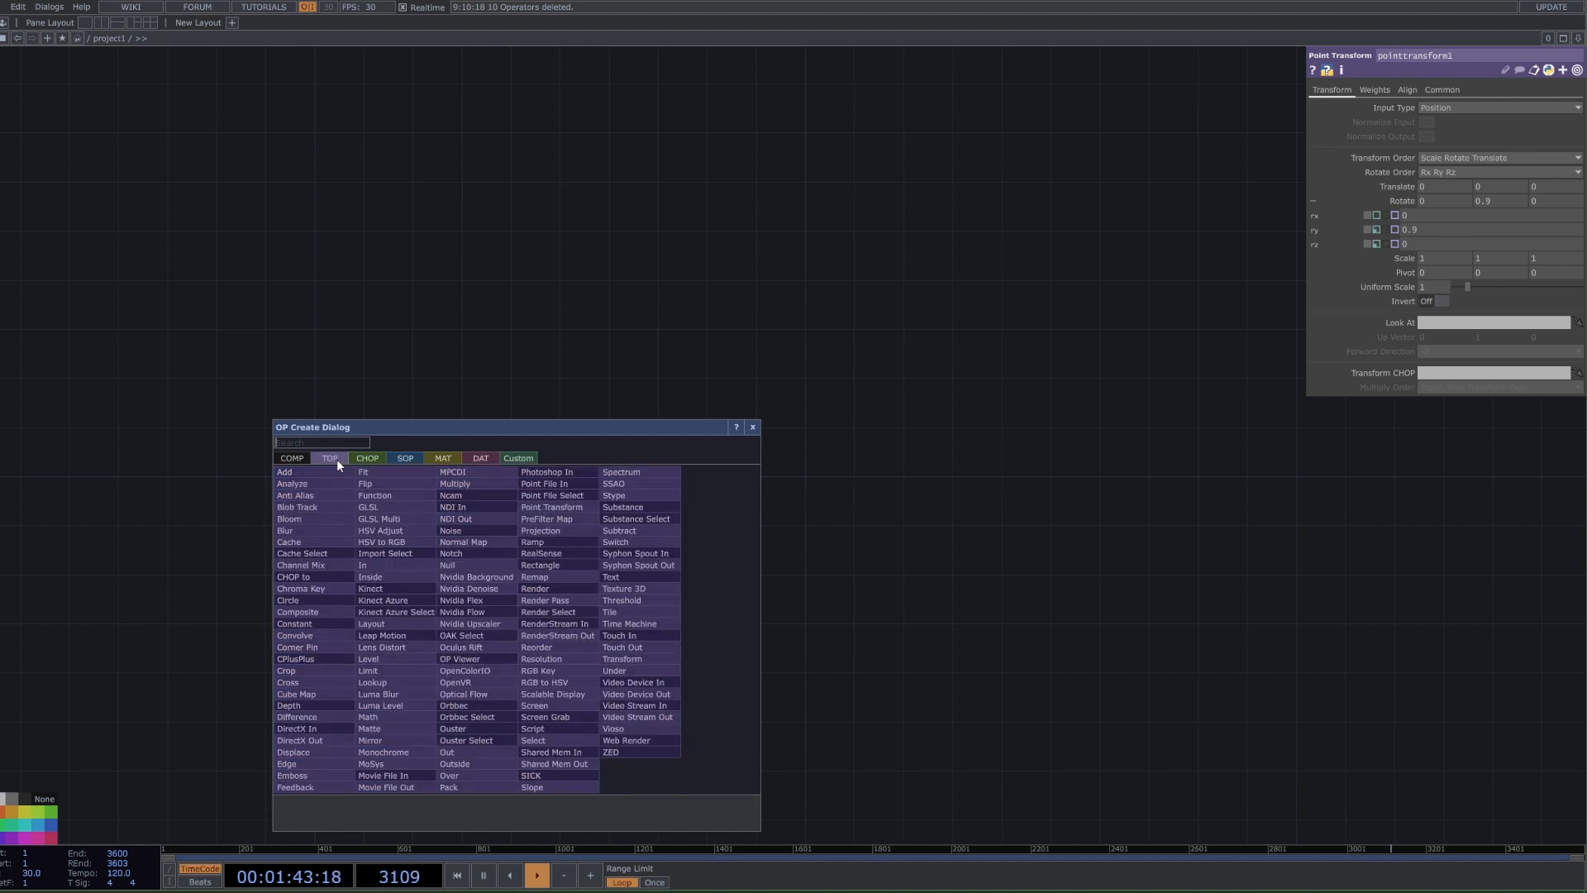
pyautogui.write('movi')
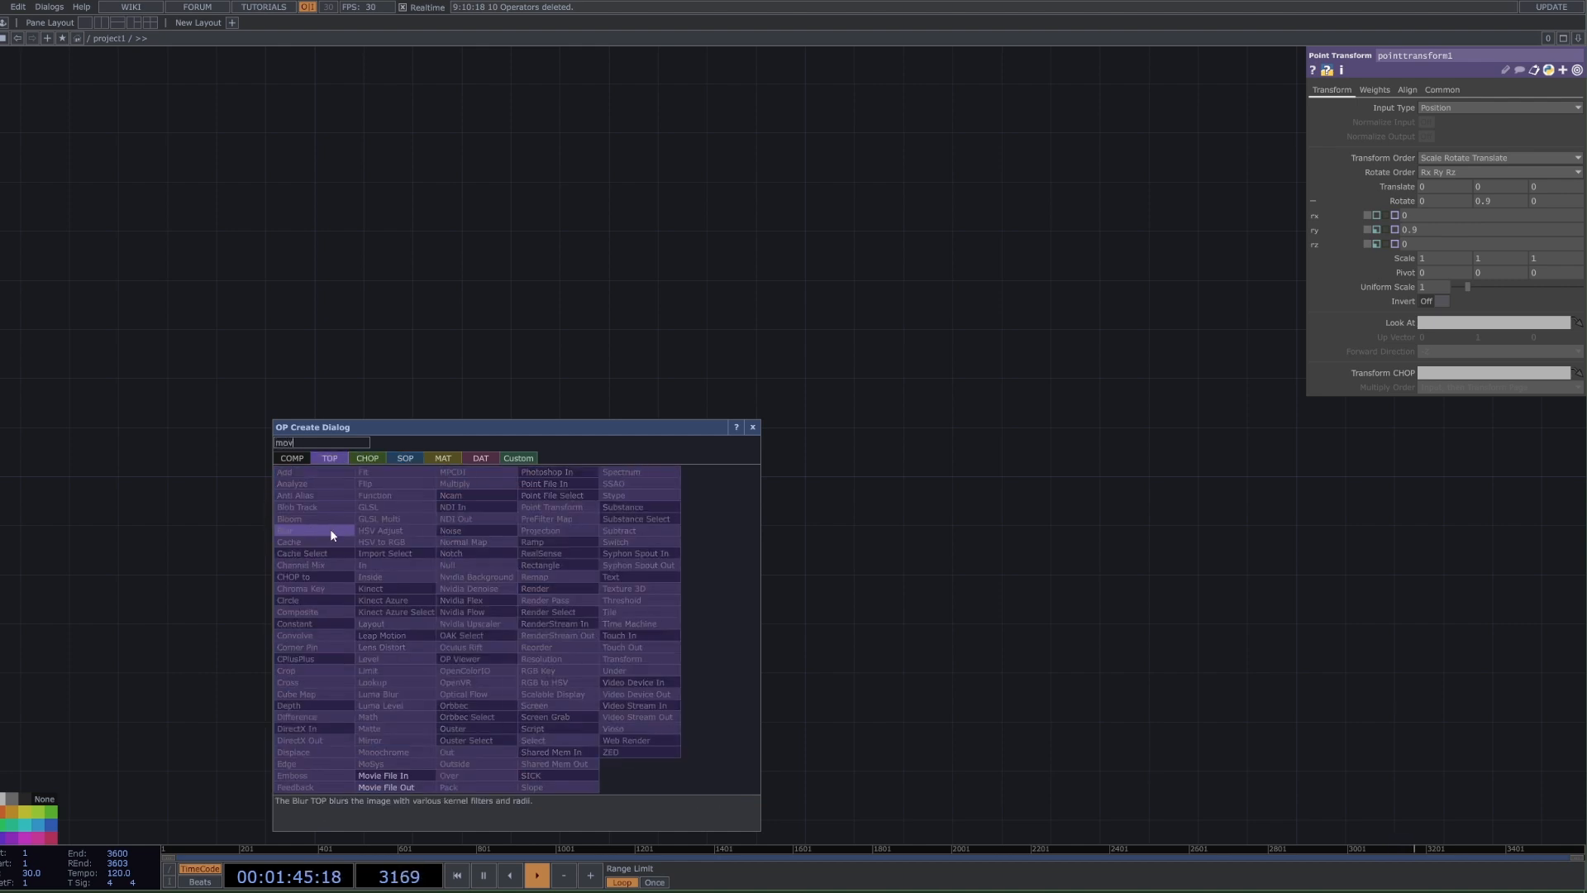
pyautogui.click(396, 774)
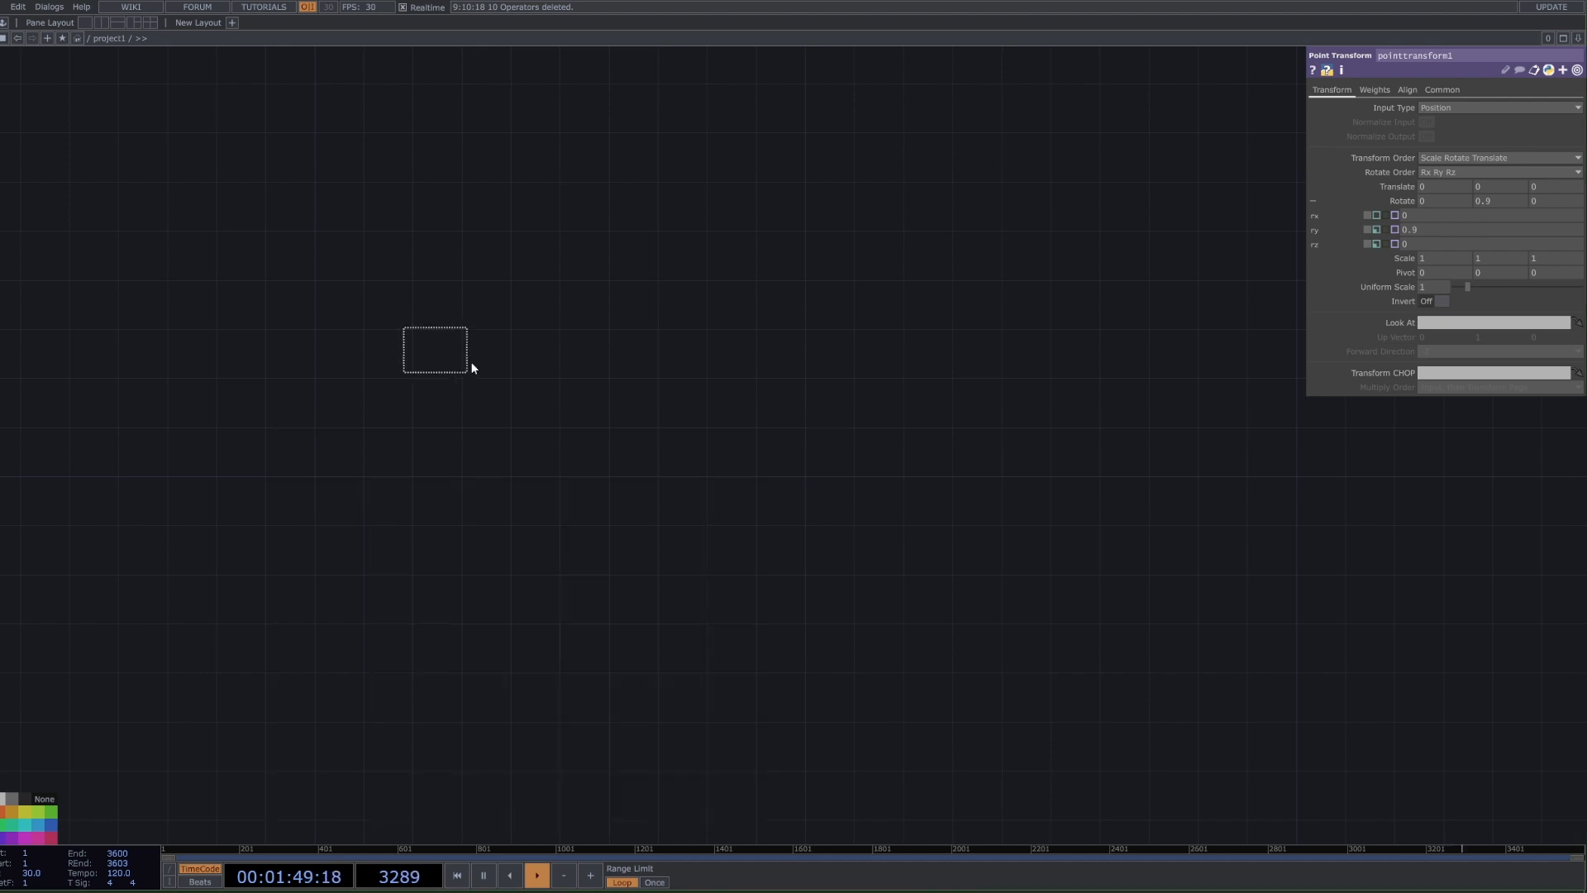
pyautogui.click(334, 495)
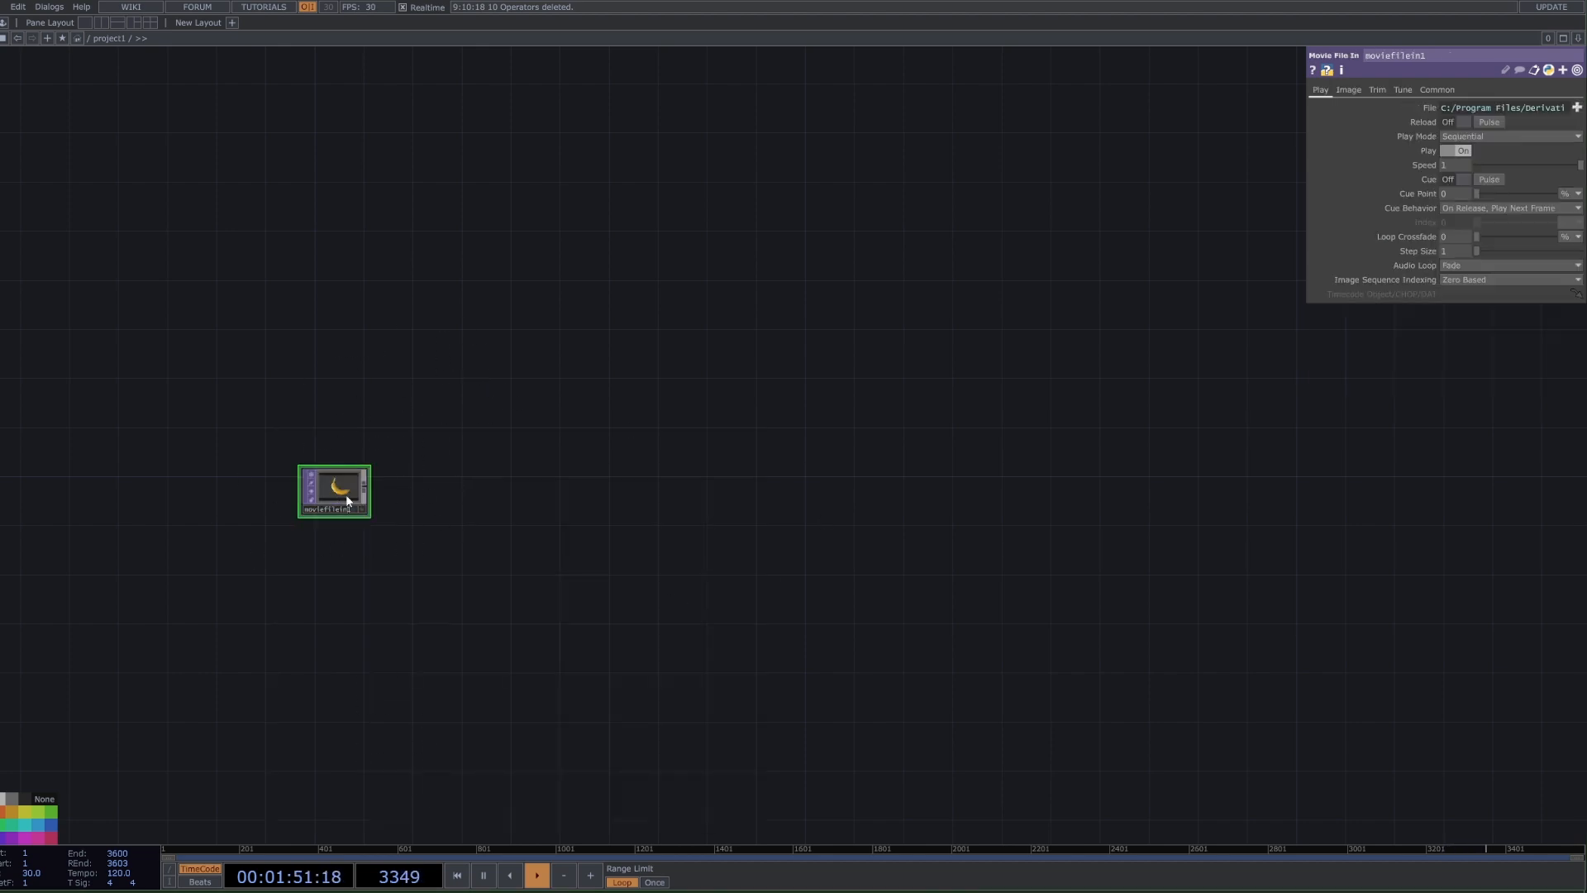
# - Load the sample image Trillium.jpg from the Map folder into the Movie File In TOP
pyautogui.scroll(4, 345, 496)
pyautogui.moveTo(488, 502); pyautogui.dragTo(651, 425)
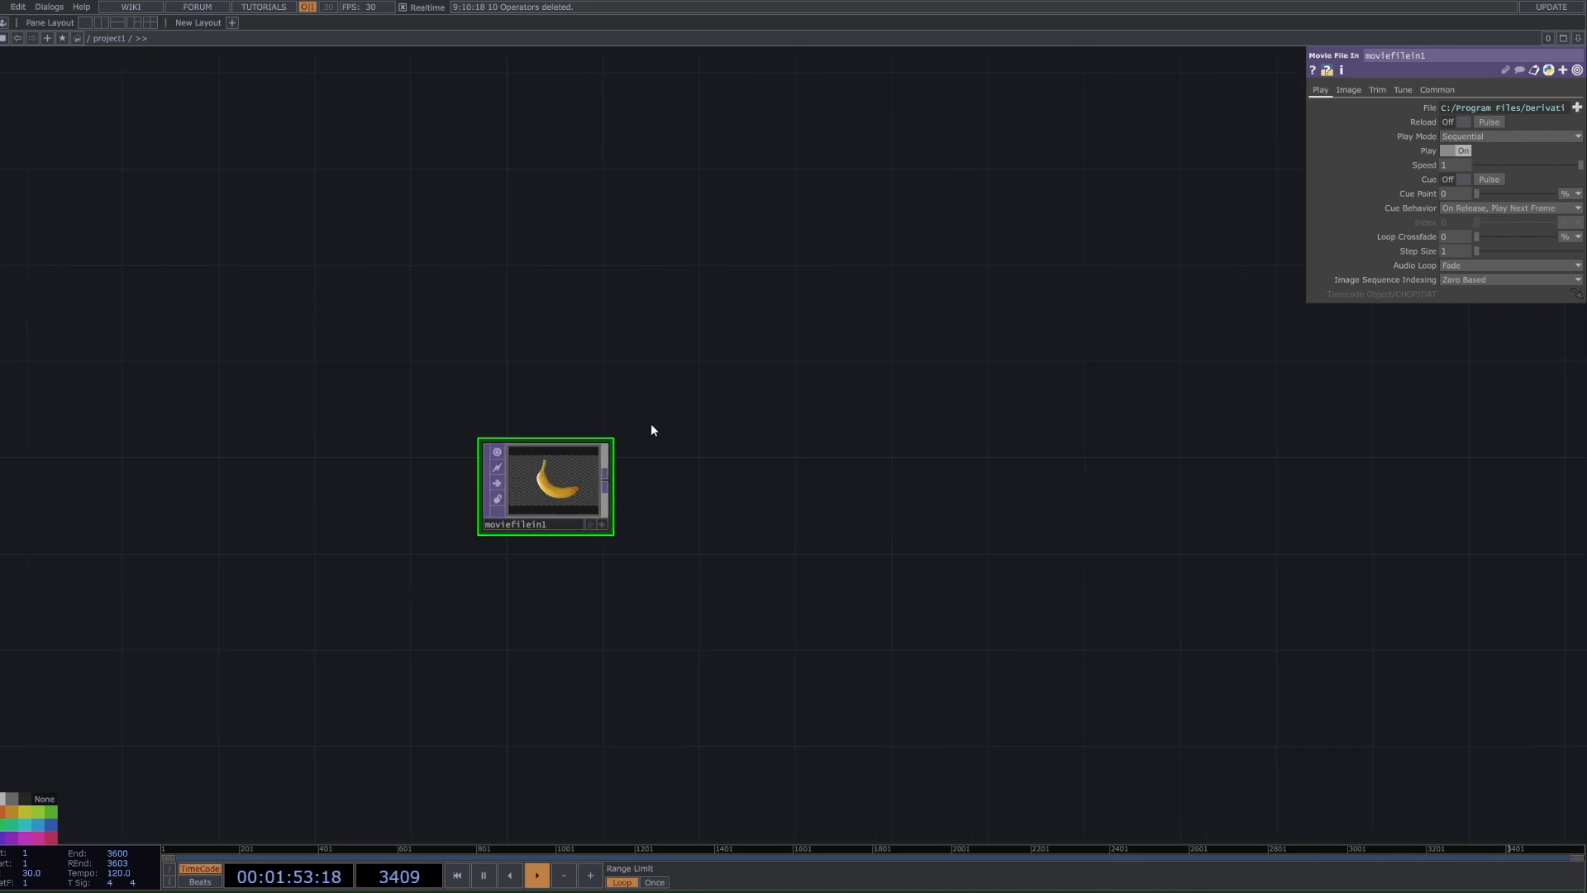
pyautogui.click(1576, 107)
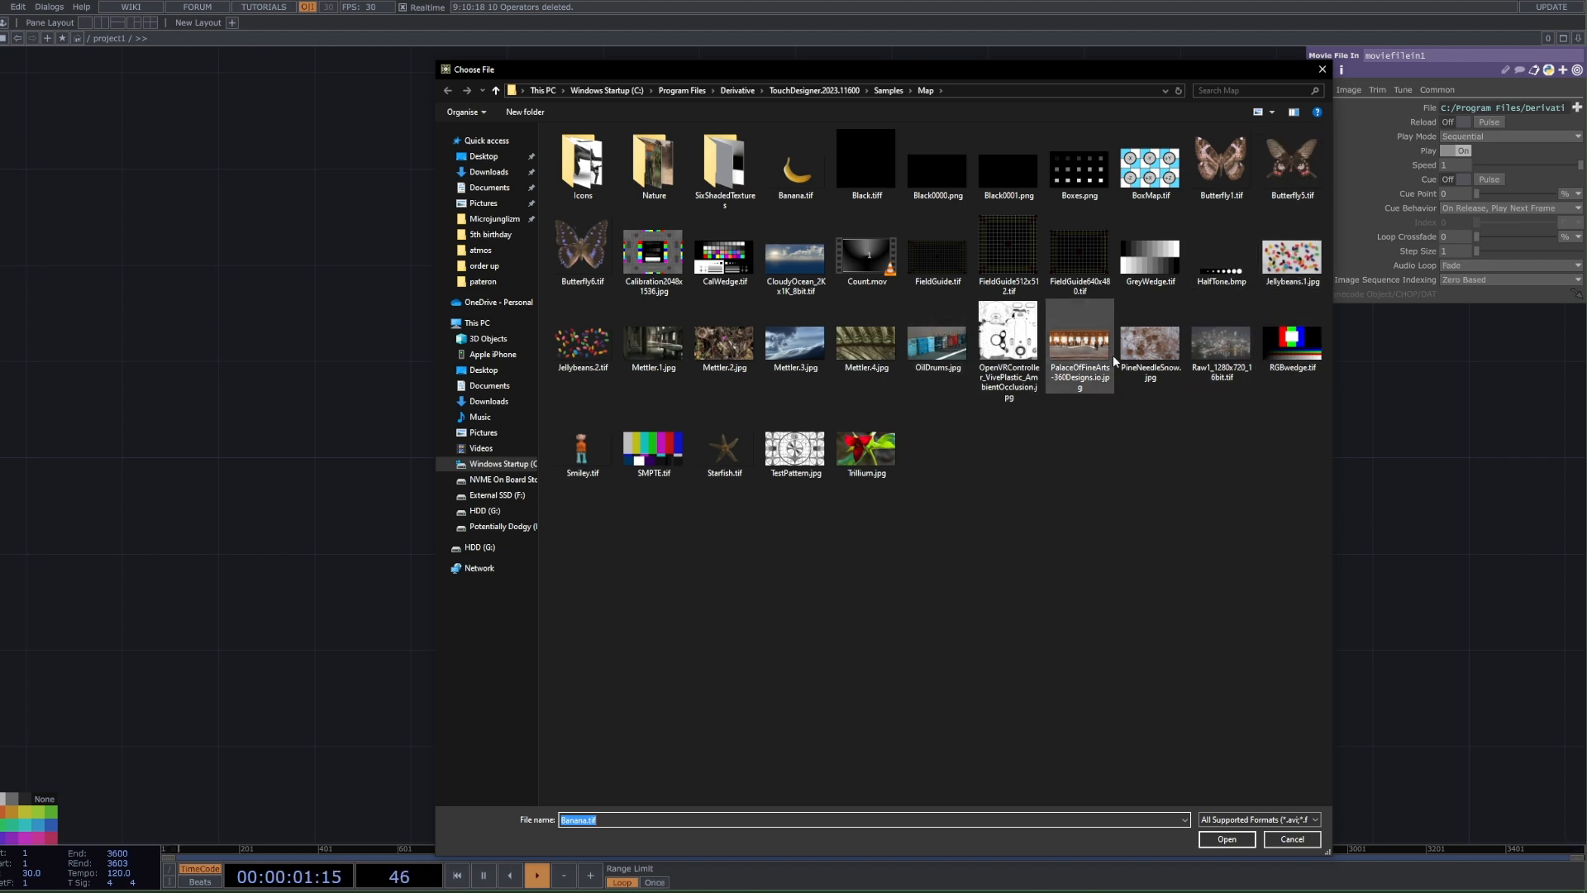
pyautogui.click(866, 450)
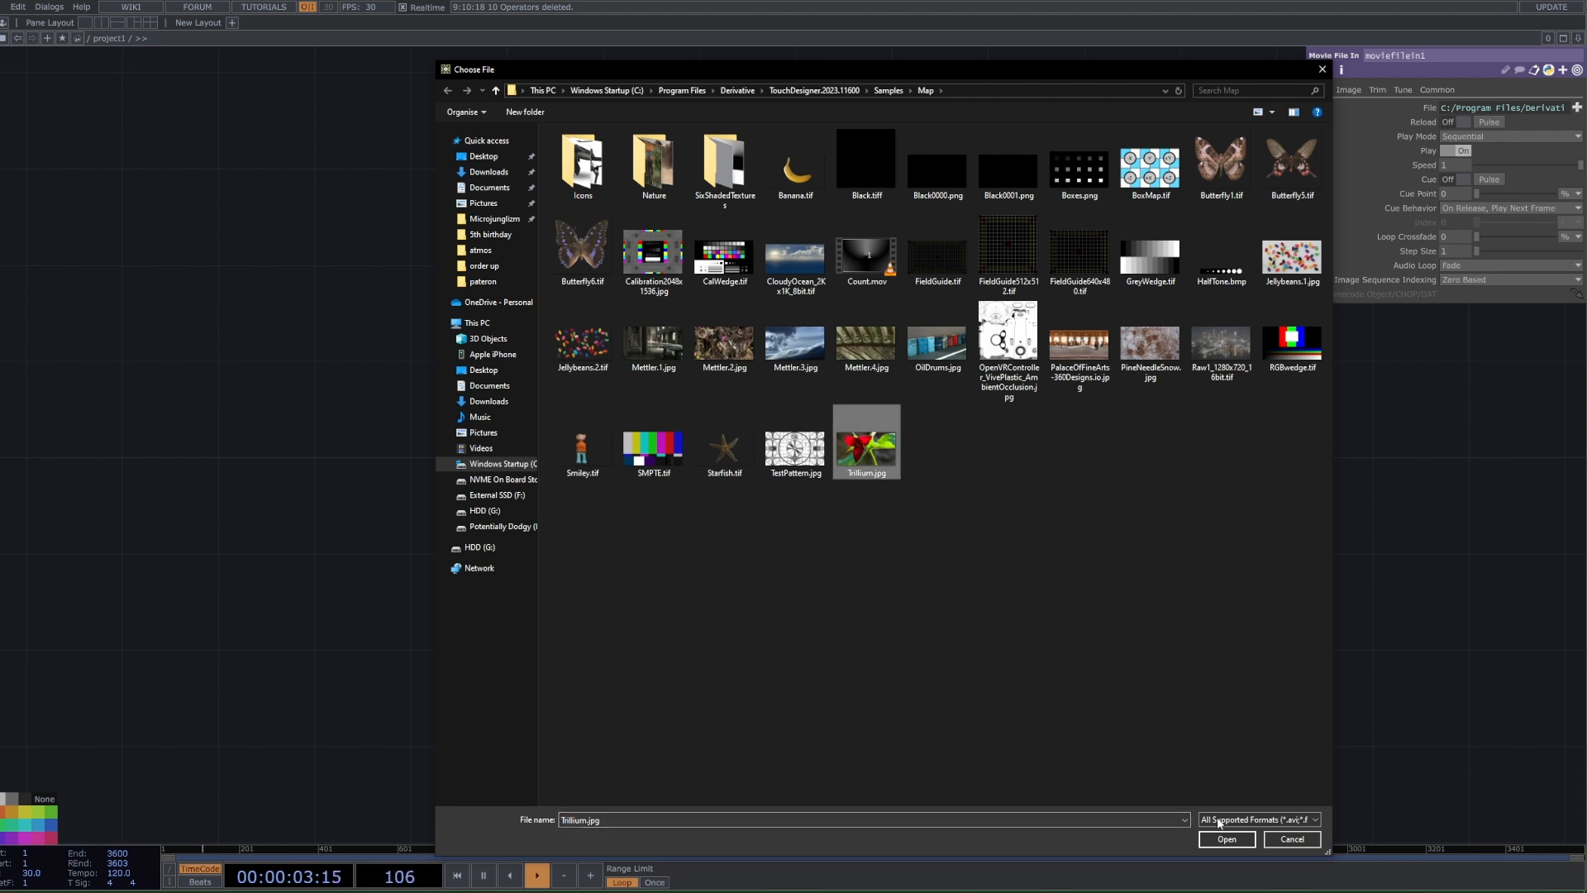
pyautogui.click(1207, 838)
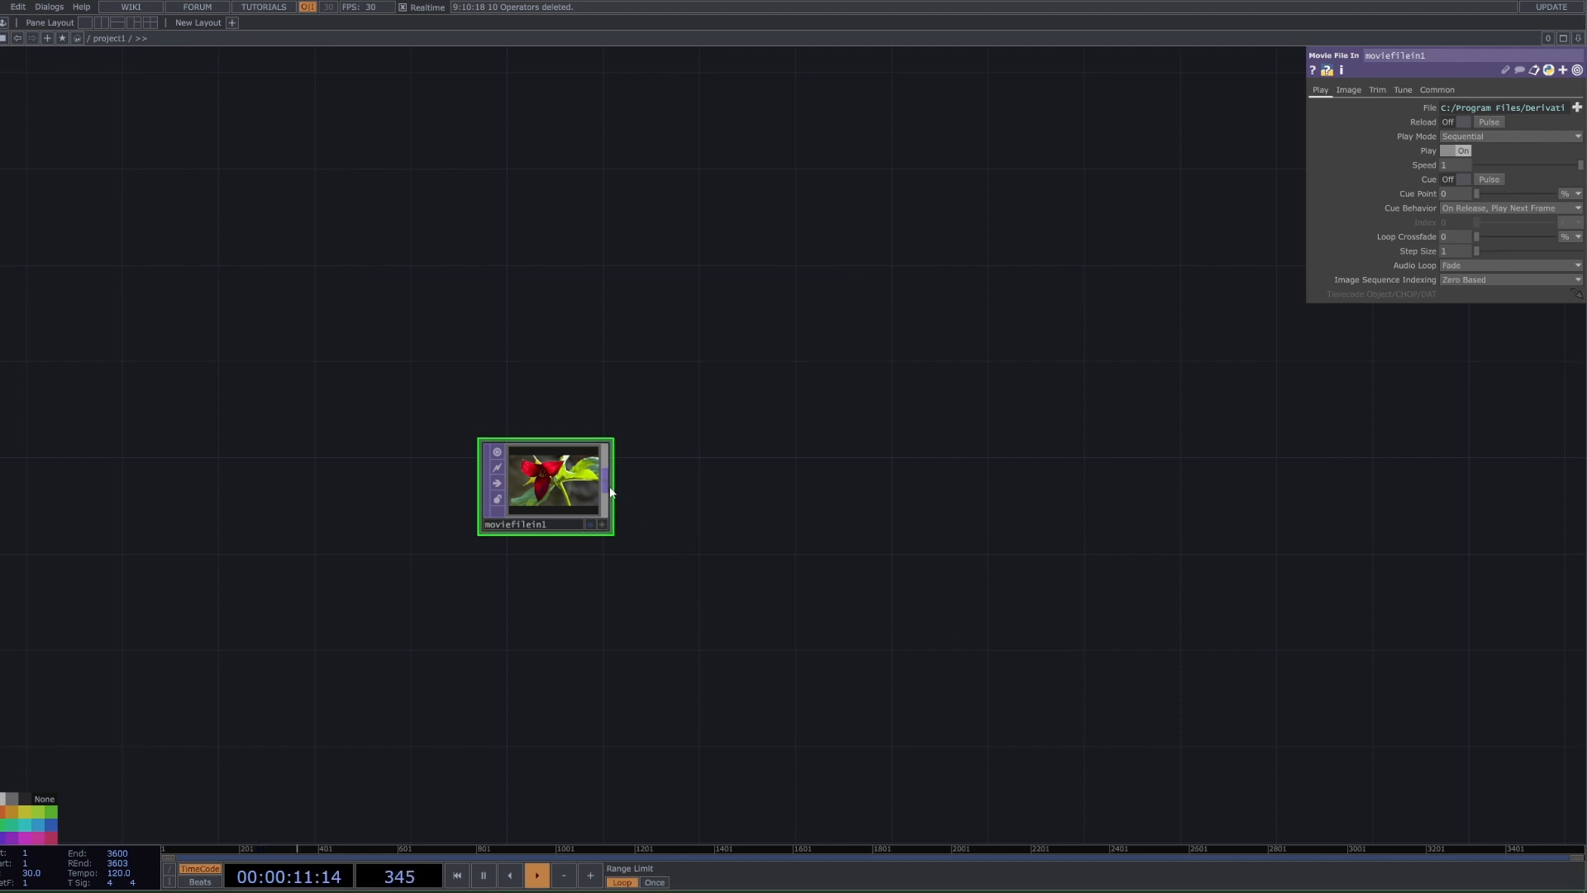
# - Add a Displace TOP and feed the flower image into its first input
pyautogui.press('Tab')
pyautogui.write('dis')
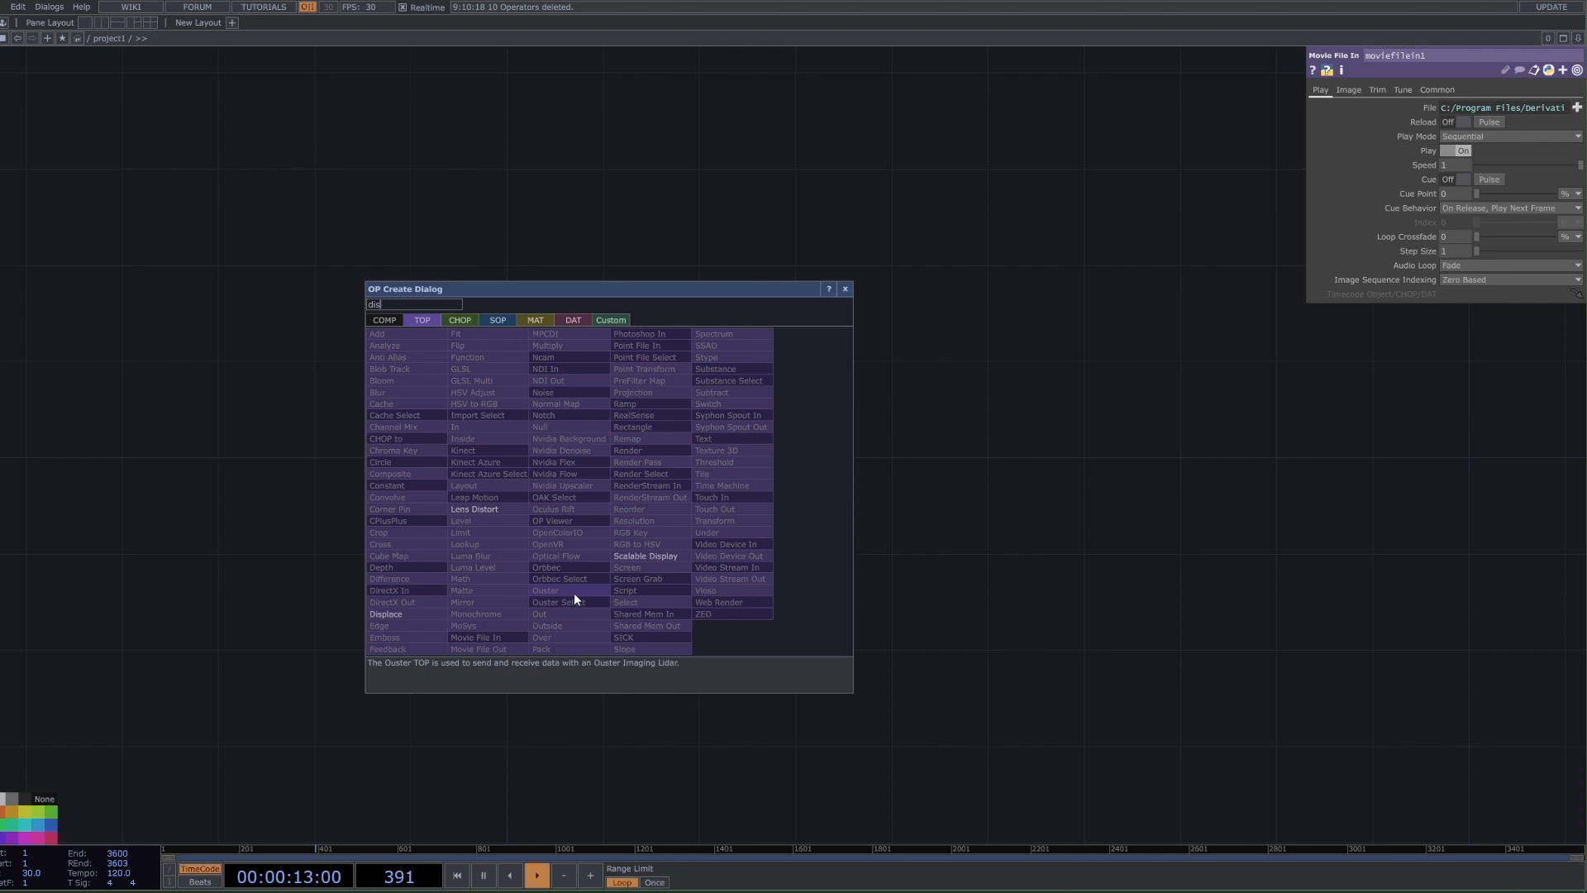
pyautogui.click(413, 614)
pyautogui.click(919, 550)
pyautogui.scroll(2, 981, 581)
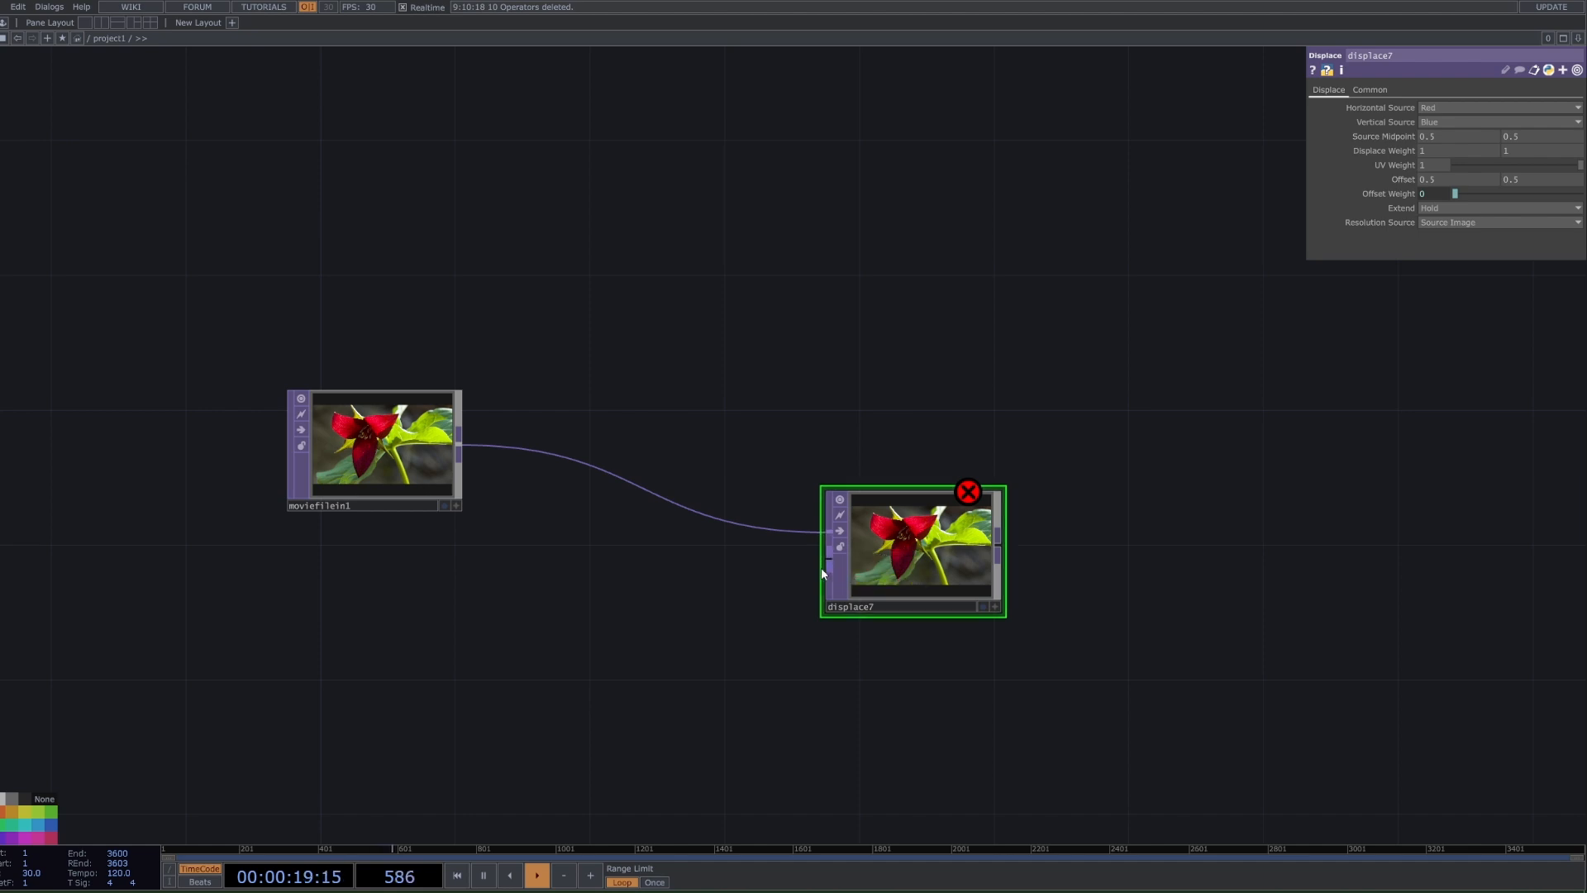
# - Connect the flower image to the Displace TOP's second input as well and display the result in the background
pyautogui.moveTo(460, 447); pyautogui.dragTo(821, 583)
pyautogui.scroll(5, 942, 570)
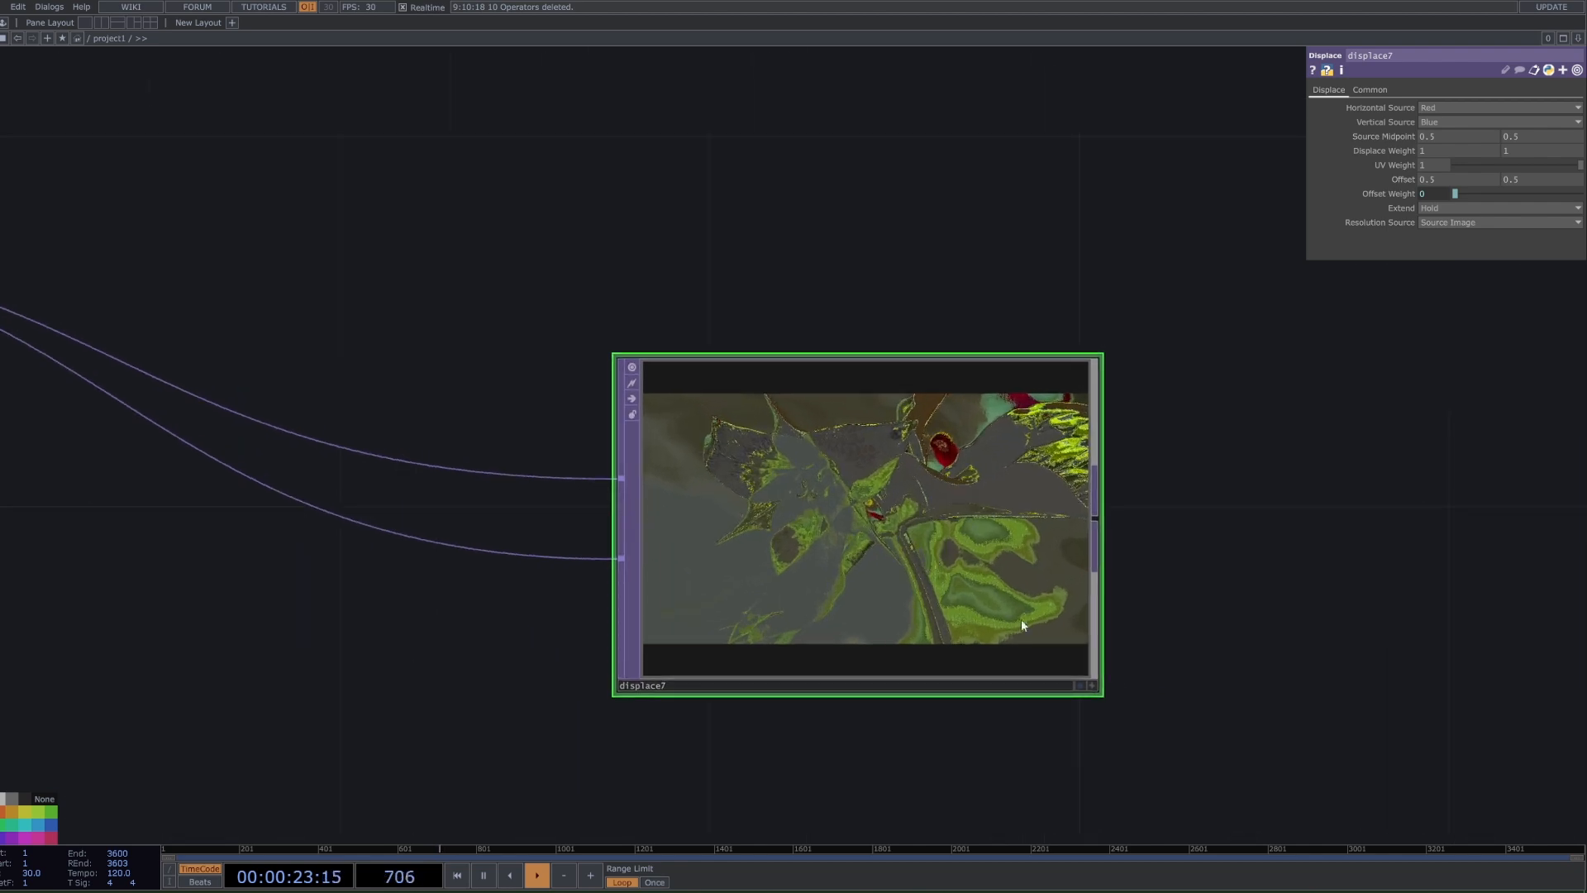
pyautogui.click(1081, 685)
pyautogui.scroll(-8, 1085, 690)
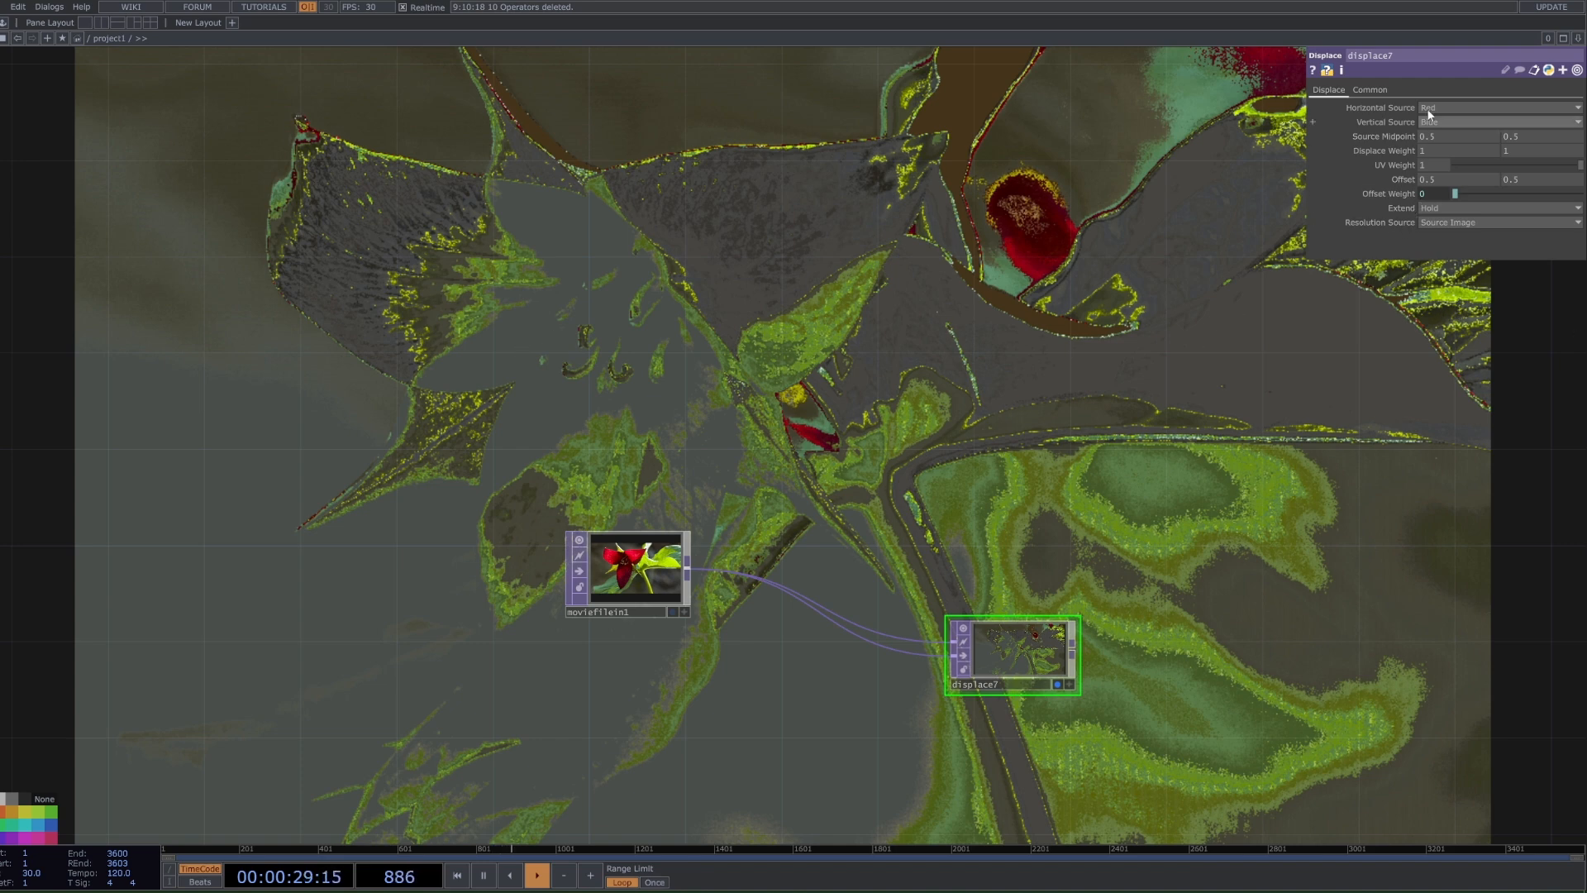
# - Try the Displace TOP's Extend mode as Repeat, and switch it to Mirror
pyautogui.click(1439, 206)
pyautogui.click(1435, 241)
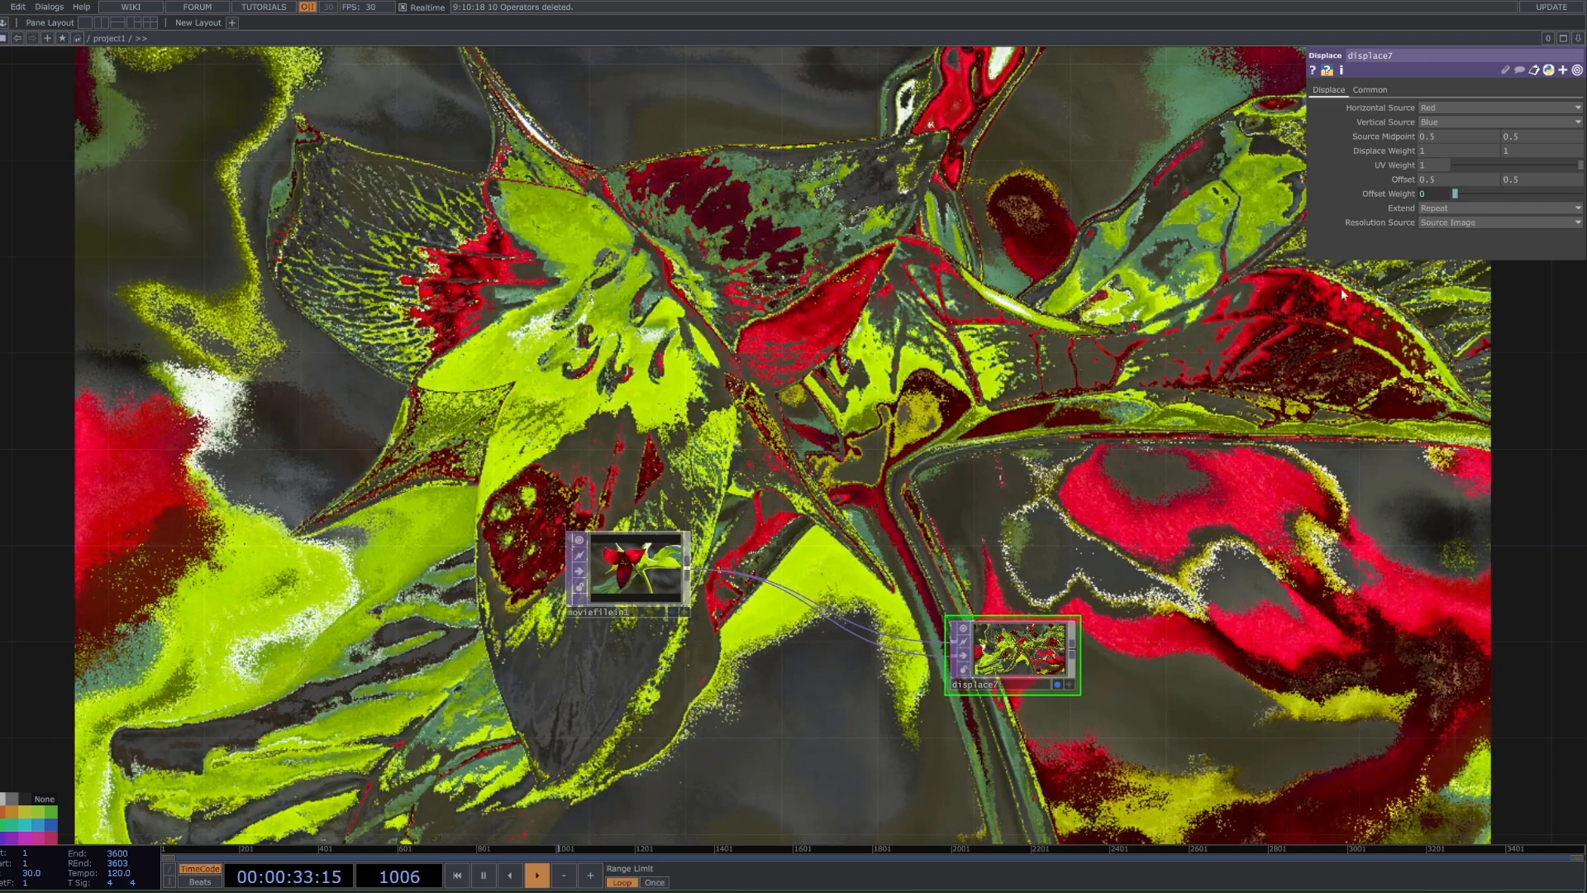
pyautogui.click(1512, 207)
pyautogui.click(1445, 261)
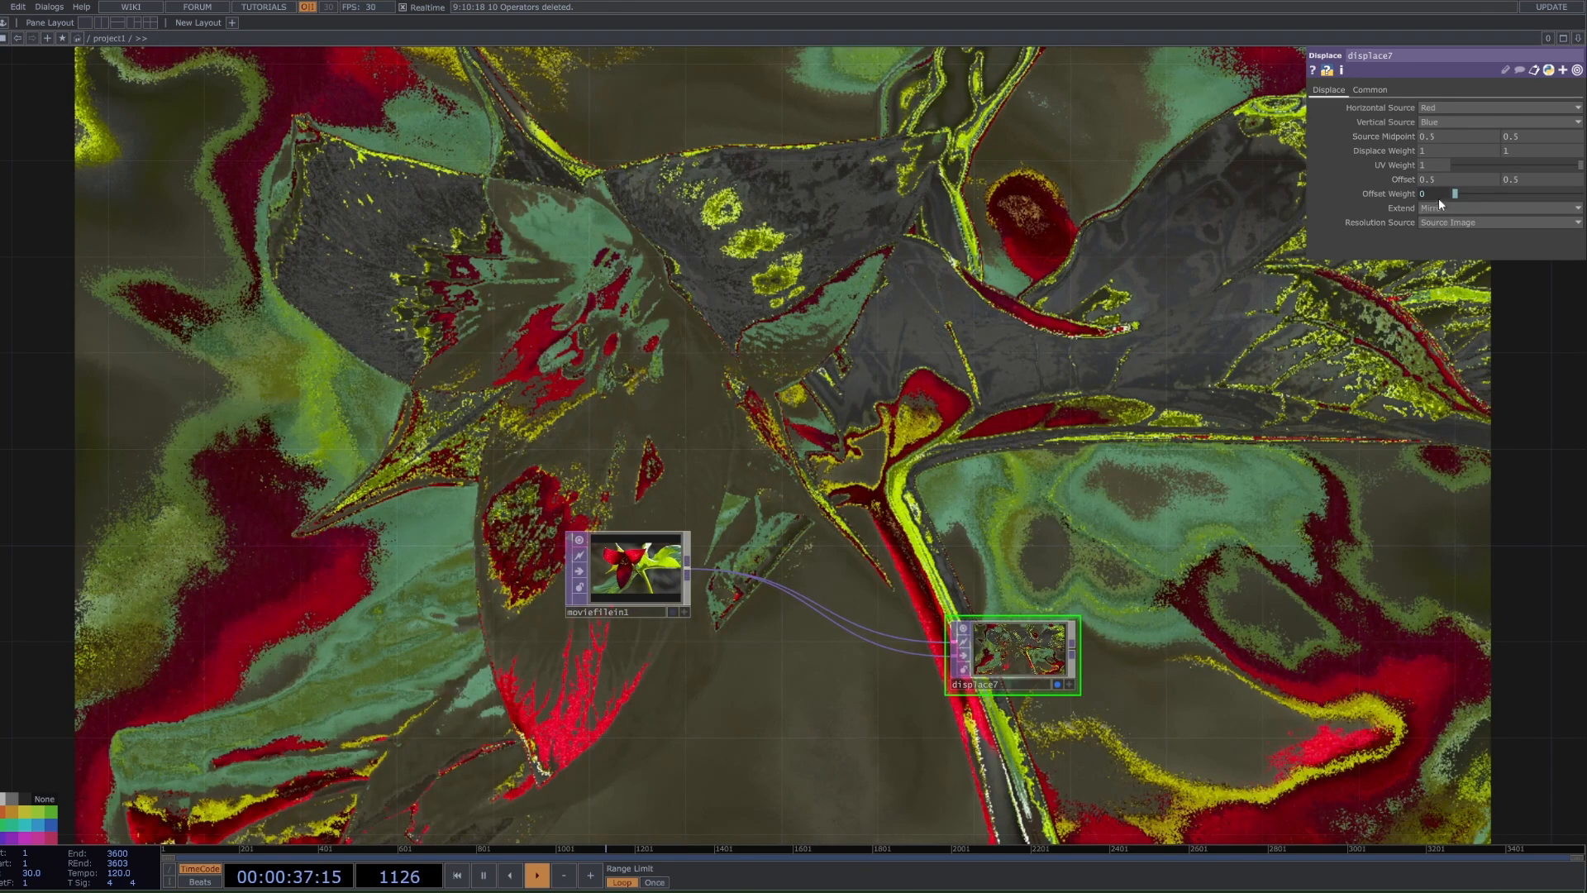
# - Lower both Displace Weight values of the Displace TOP to -0.3
pyautogui.moveTo(1410, 149)
pyautogui.mouseDown(button='middle')
pyautogui.moveTo(1315, 150)
pyautogui.moveTo(1410, 152)
pyautogui.mouseUp(button='middle')
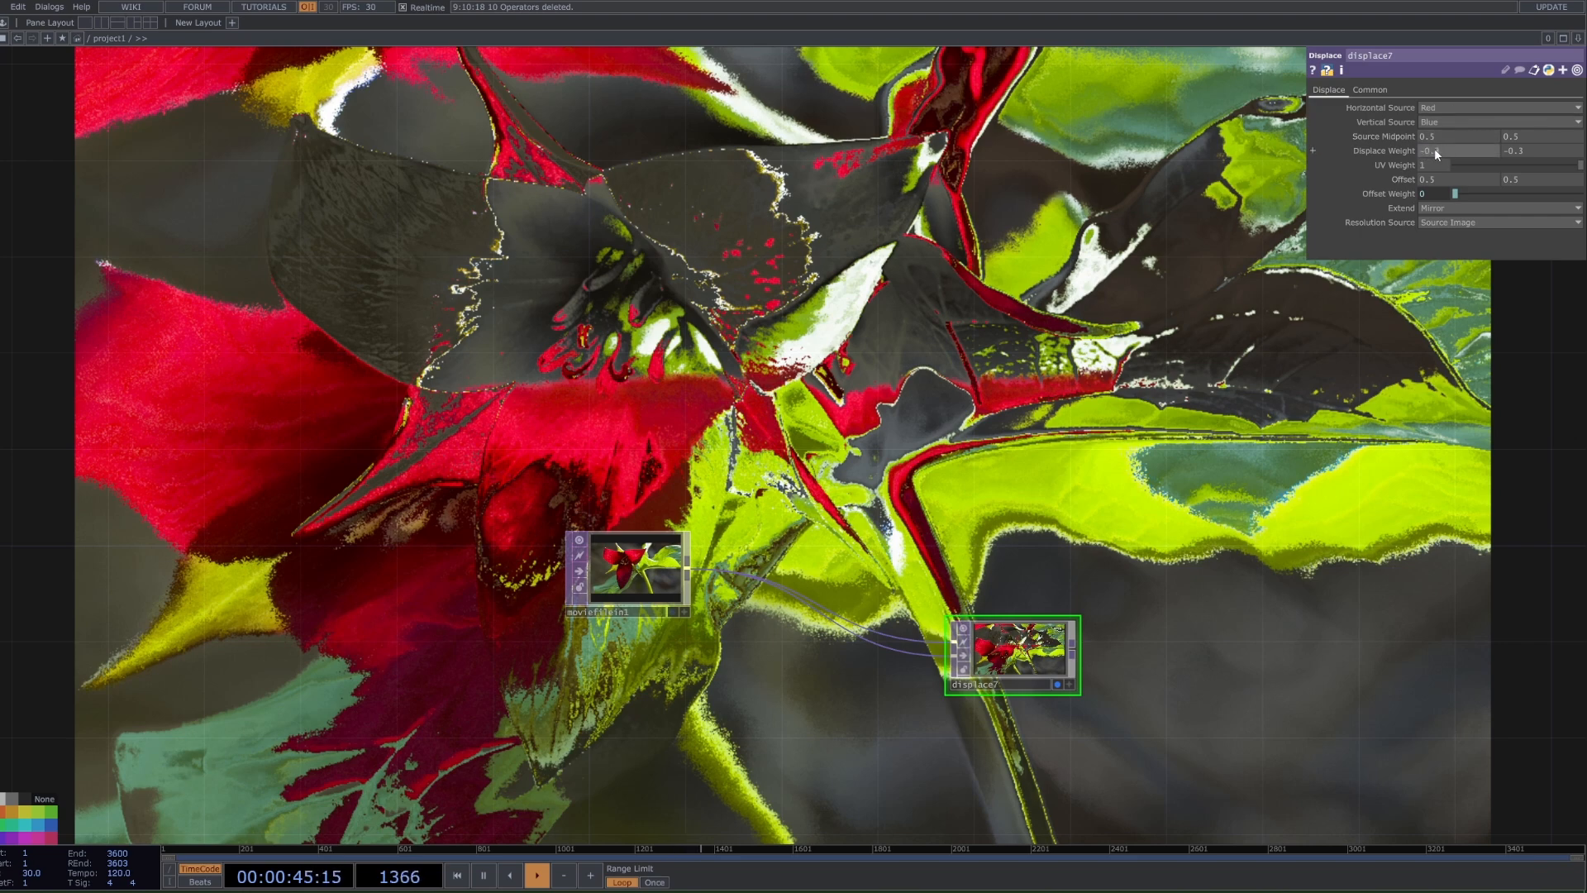
pyautogui.click(1410, 154)
pyautogui.click(1410, 153)
# - Undo the Displace parameter and display changes, and disconnect the flower image from the Displace TOP's second input
pyautogui.rightClick(892, 630)
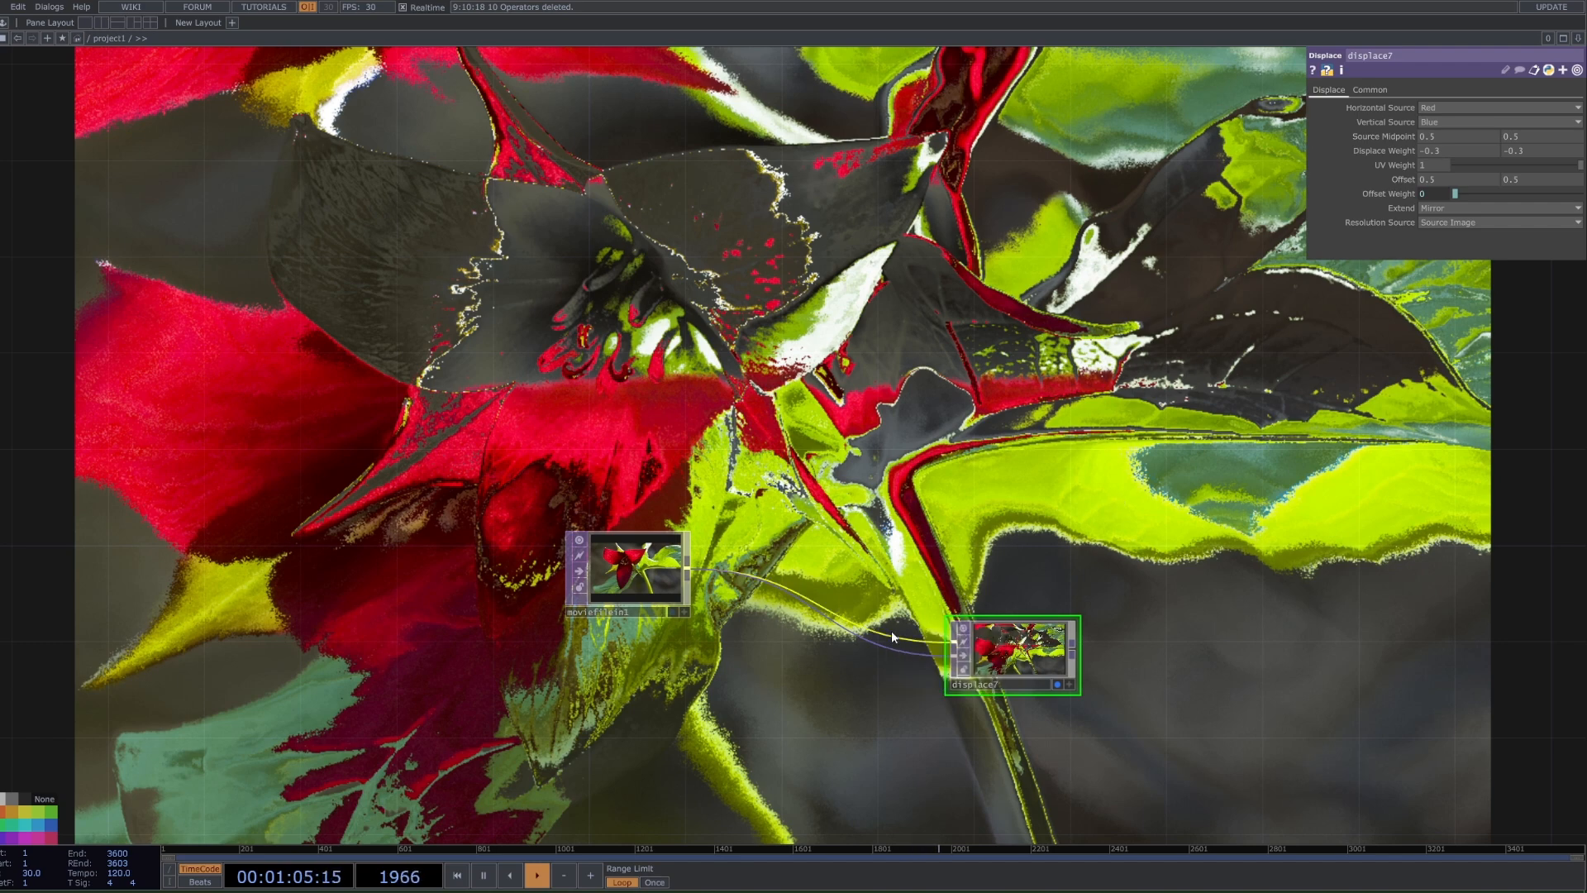
pyautogui.hotkey('ctrl', 'z')
pyautogui.hotkey('ctrl', 'z')
pyautogui.hotkey('ctrl', 'z')
pyautogui.hotkey('ctrl', 'z')
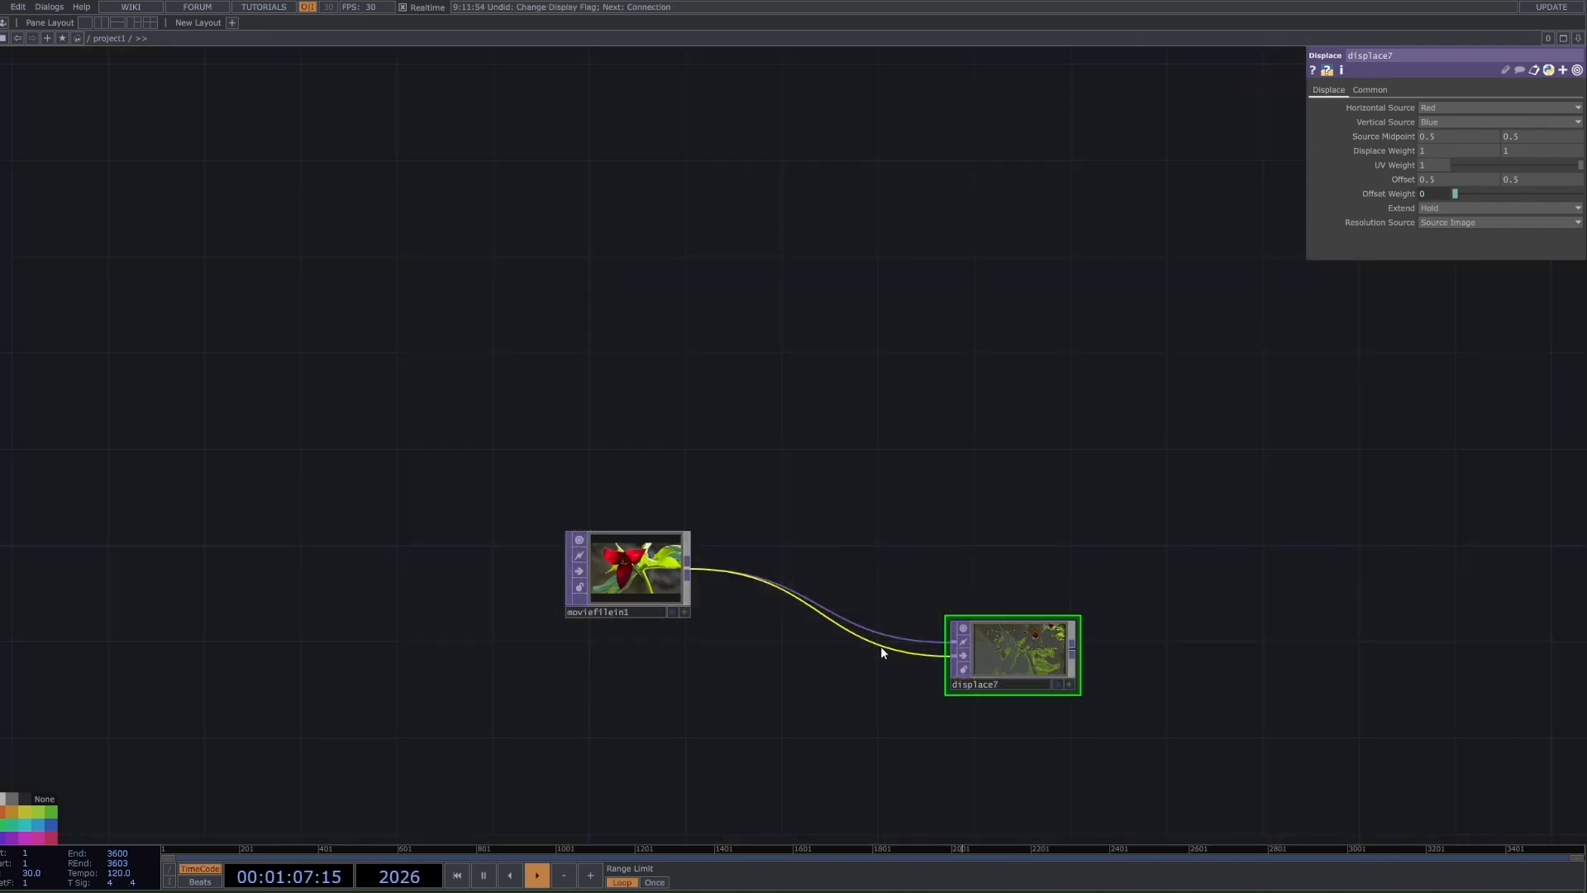
pyautogui.rightClick(880, 647)
pyautogui.click(900, 686)
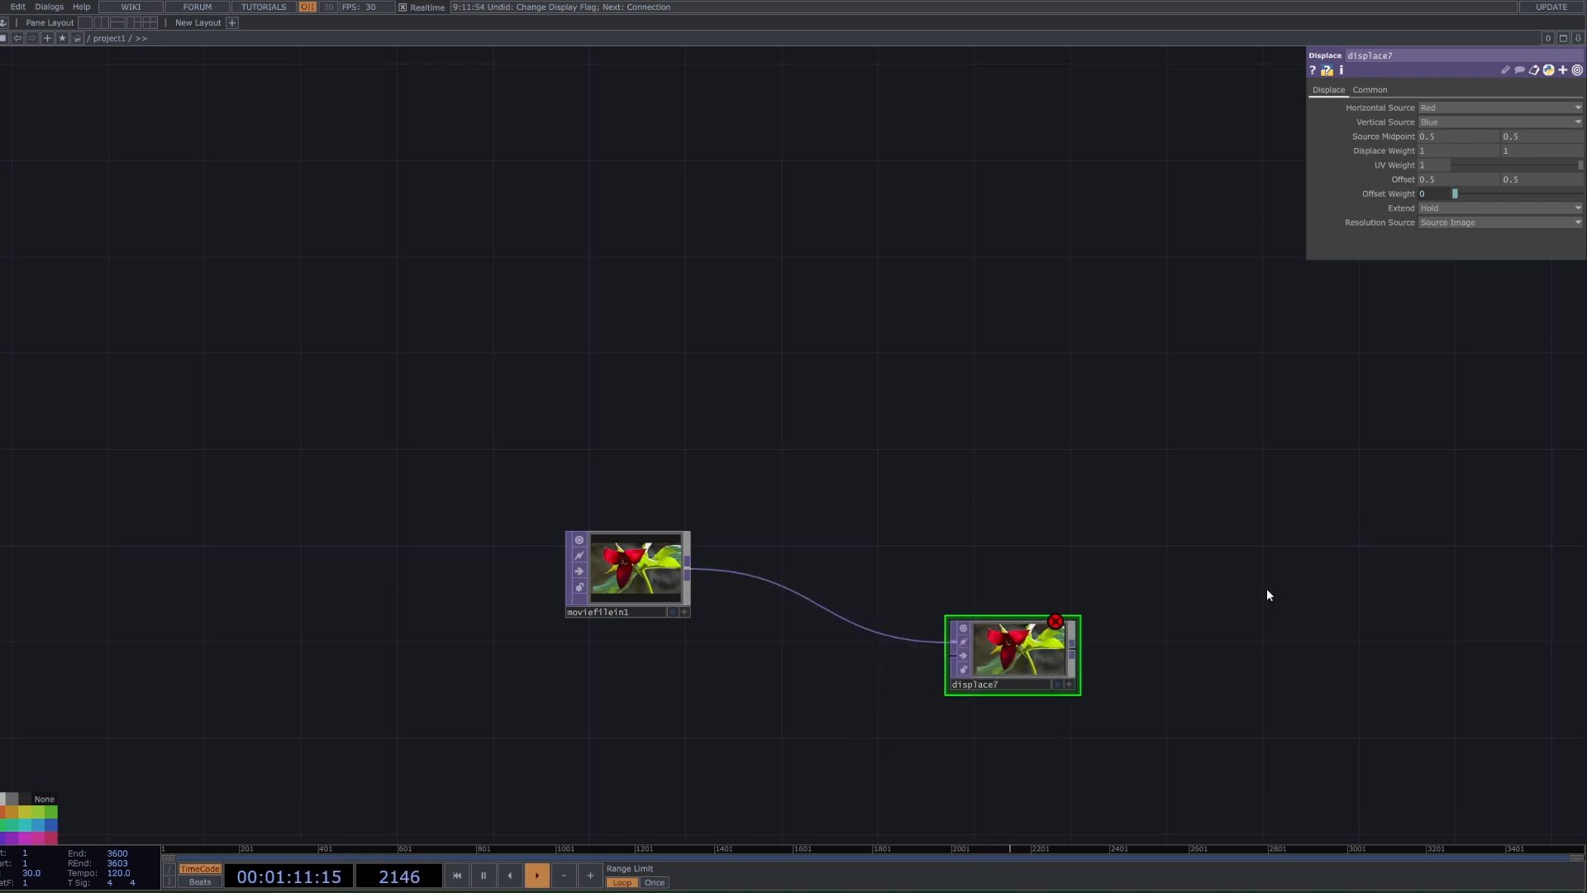
# - Add a Noise TOP to the network below the flower image
pyautogui.moveTo(1160, 592); pyautogui.dragTo(1157, 571)
pyautogui.moveTo(756, 646); pyautogui.dragTo(934, 298)
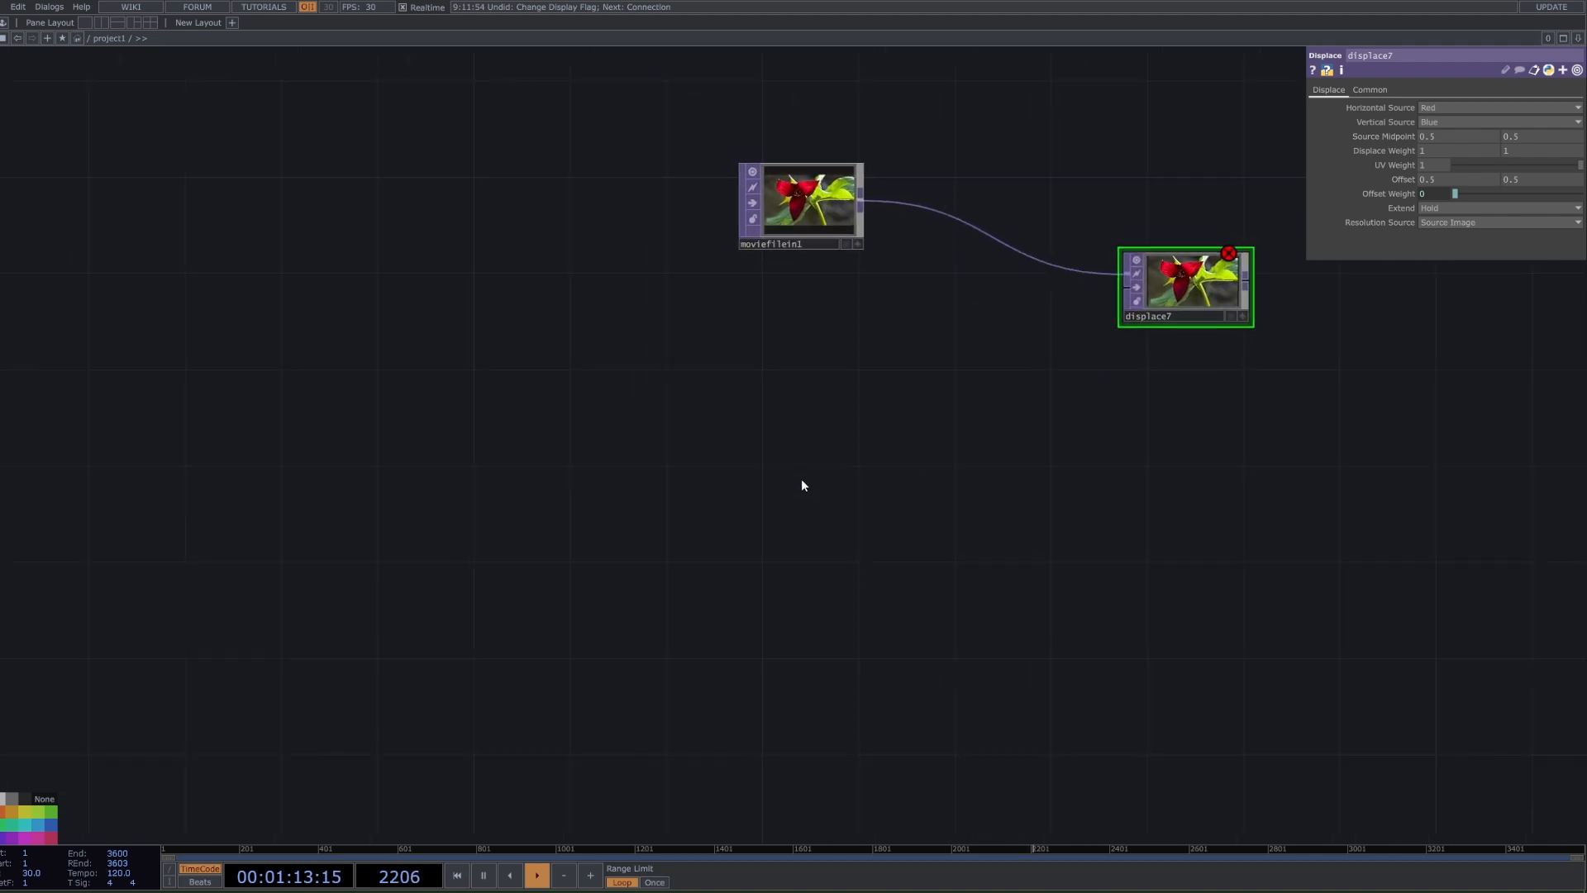
pyautogui.moveTo(772, 534); pyautogui.dragTo(765, 453)
pyautogui.press('Tab')
pyautogui.write('noi')
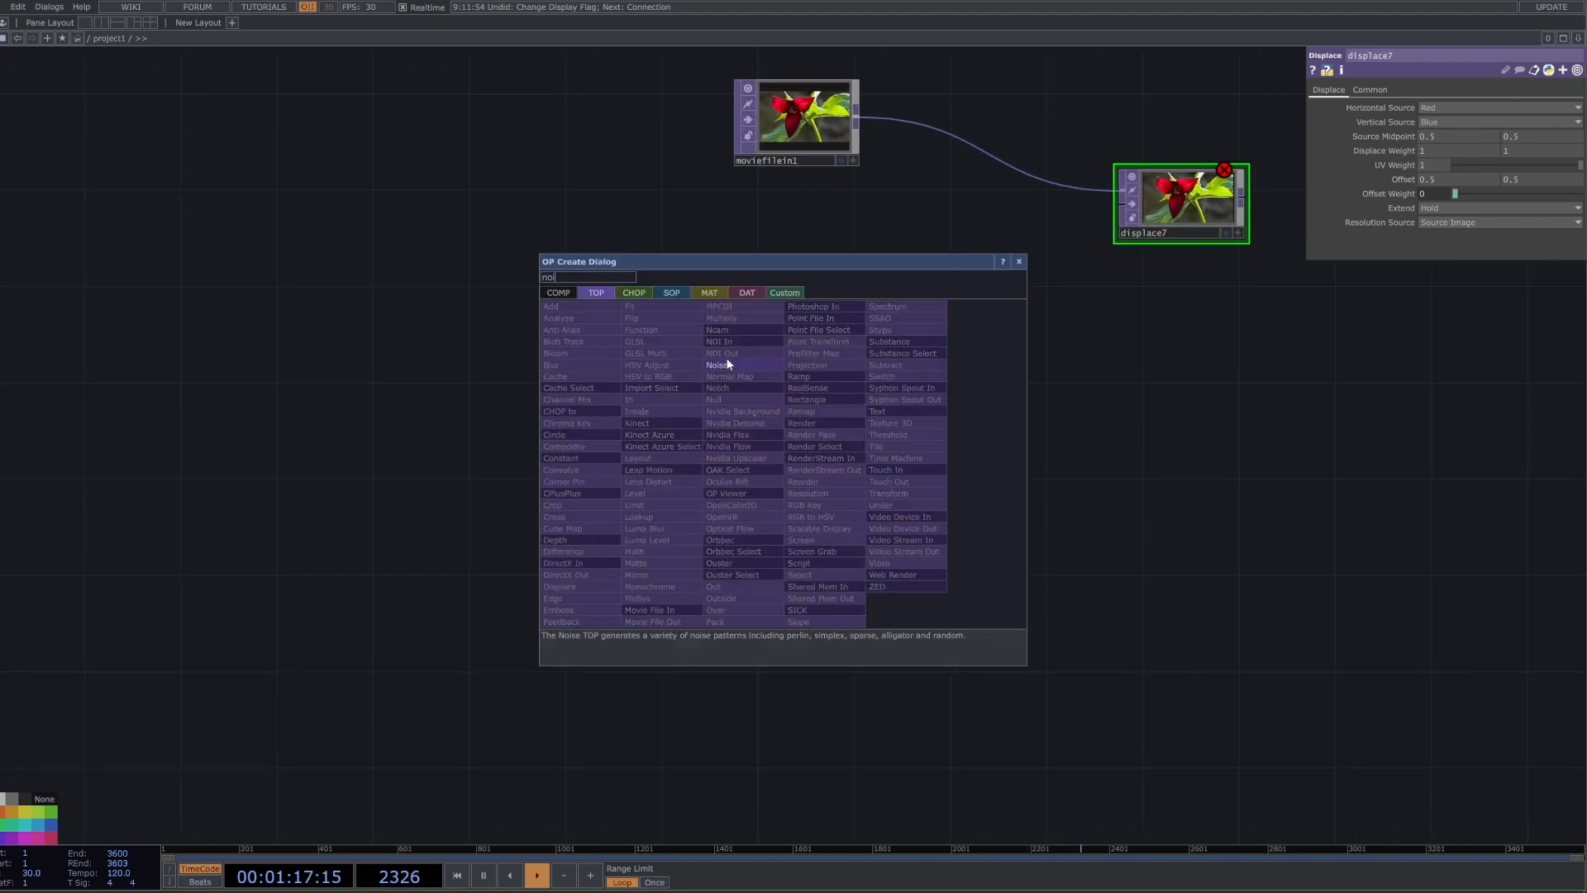
pyautogui.click(727, 363)
pyautogui.click(645, 480)
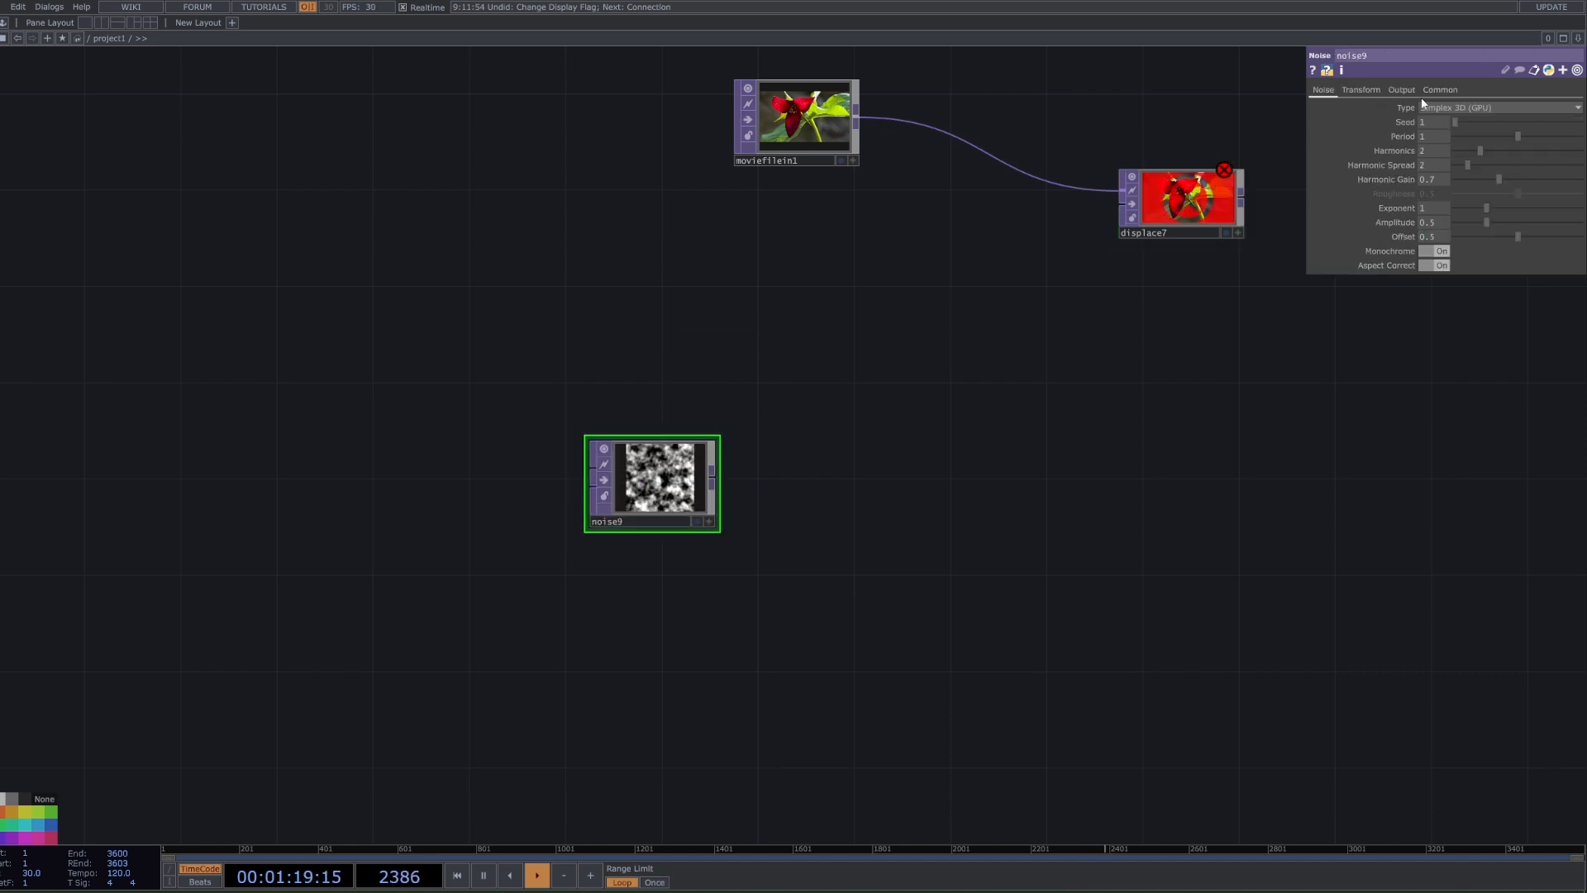
# - Set the Noise TOP's resolution to 1920 x 1080
pyautogui.click(1440, 89)
pyautogui.click(1576, 121)
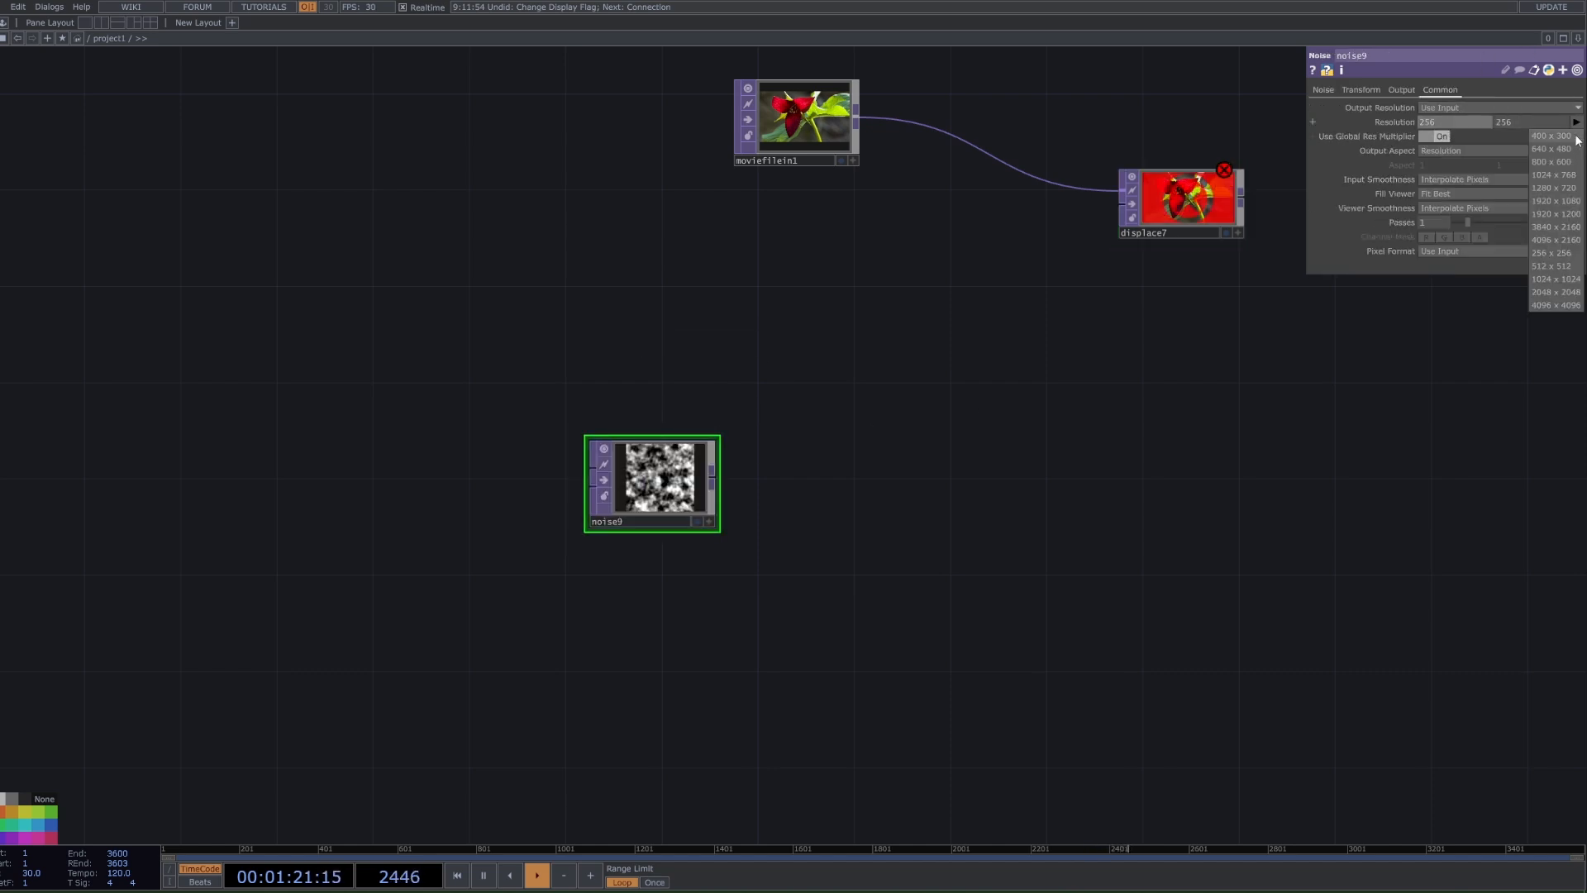
pyautogui.click(1565, 201)
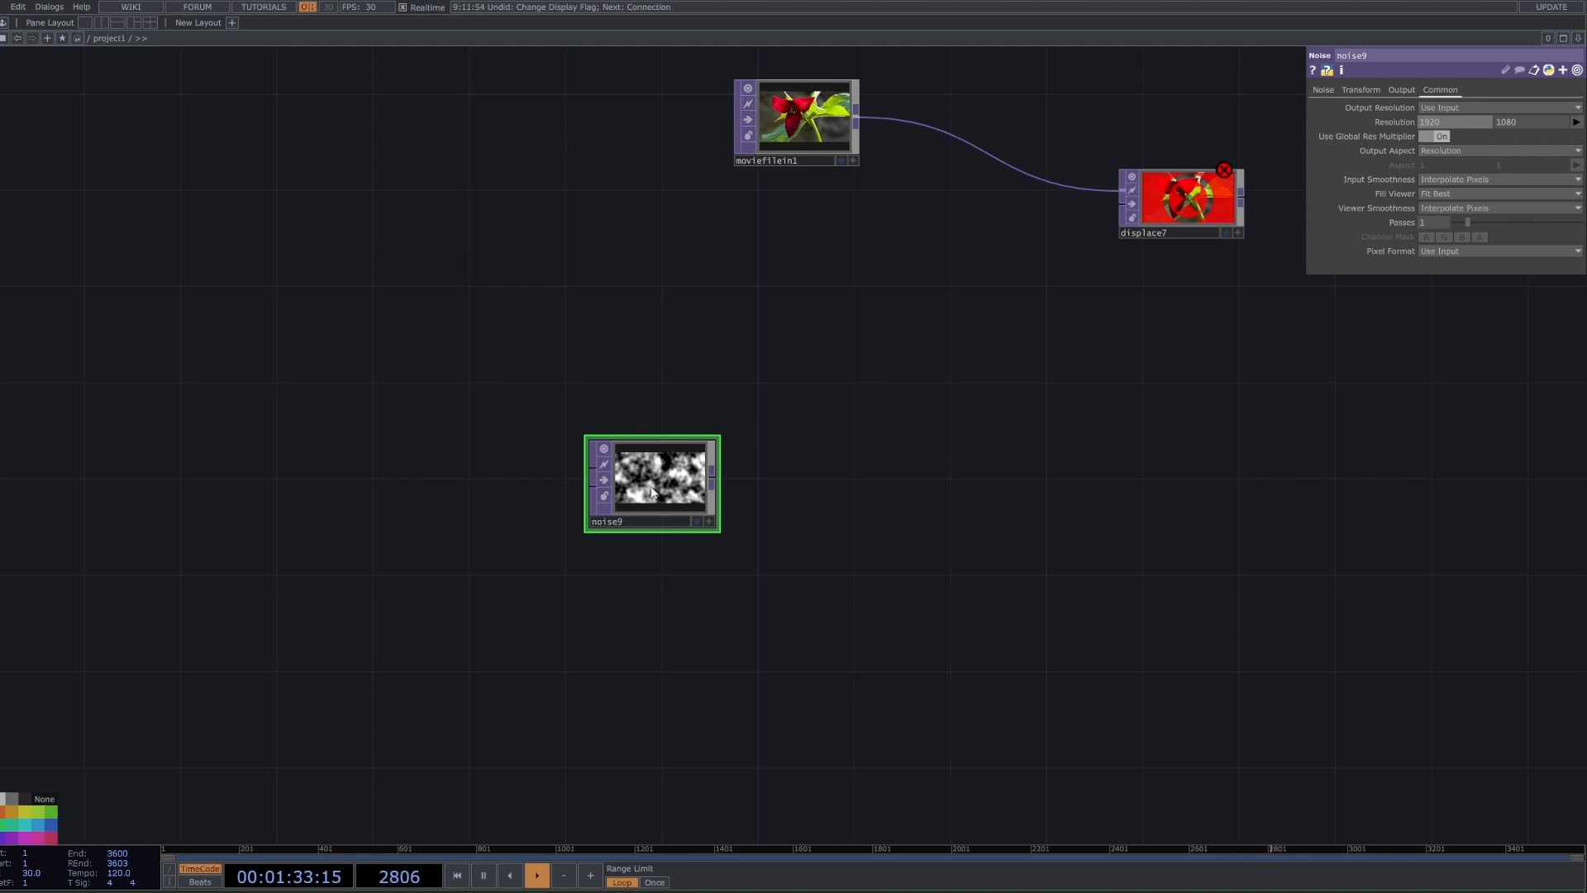
# - Set the Noise TOP's type to Simplex 4D (GPU) and lower its Period to 0.42
pyautogui.scroll(2, 632, 485)
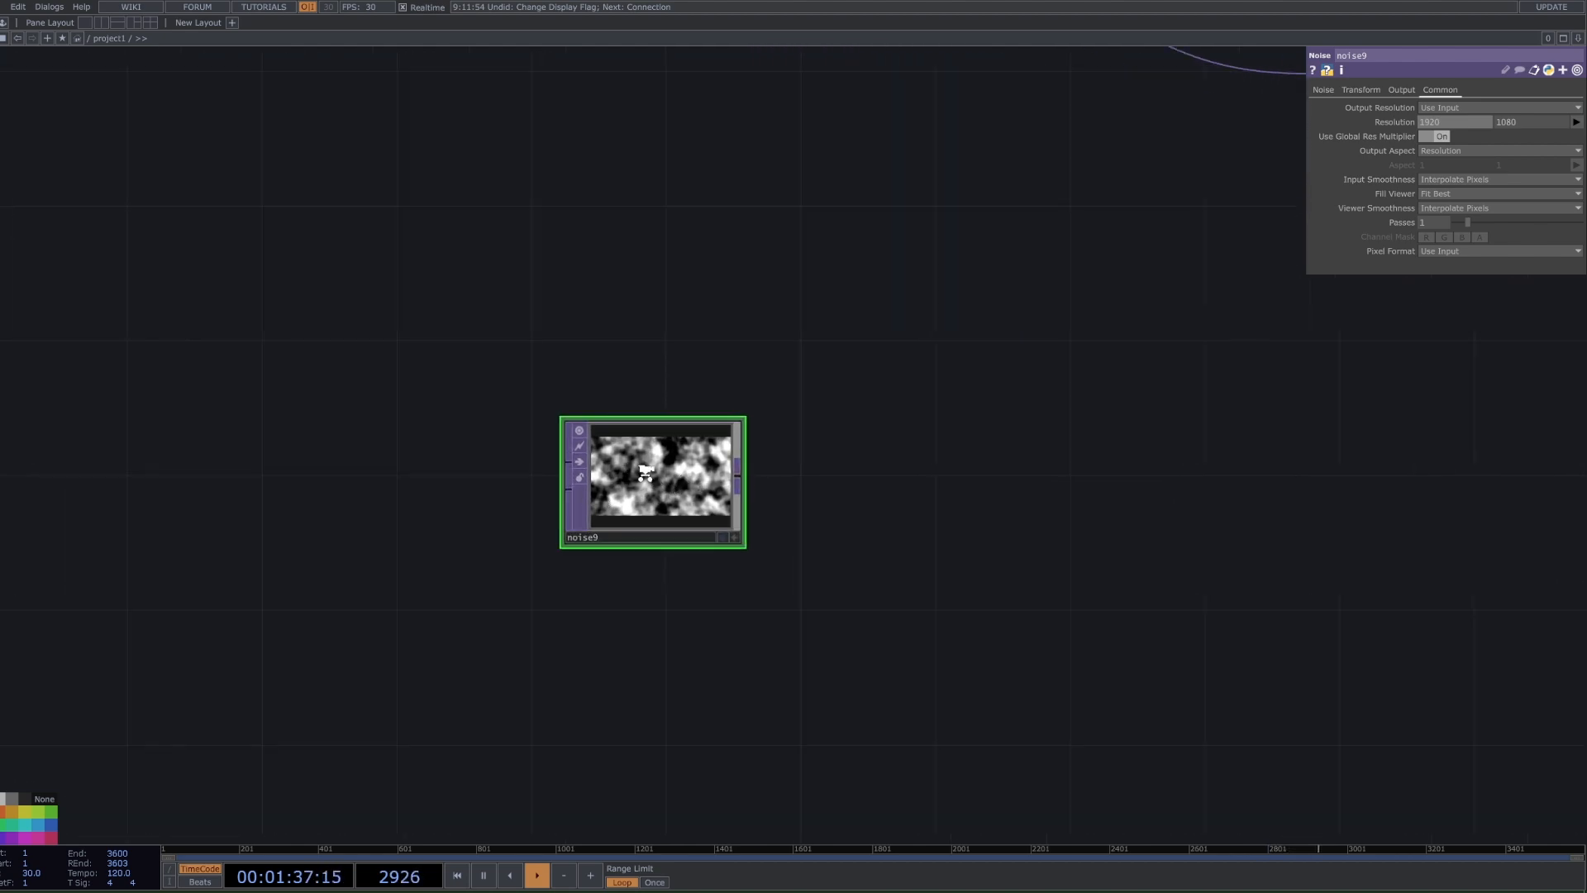
pyautogui.scroll(2, 674, 488)
pyautogui.click(1323, 91)
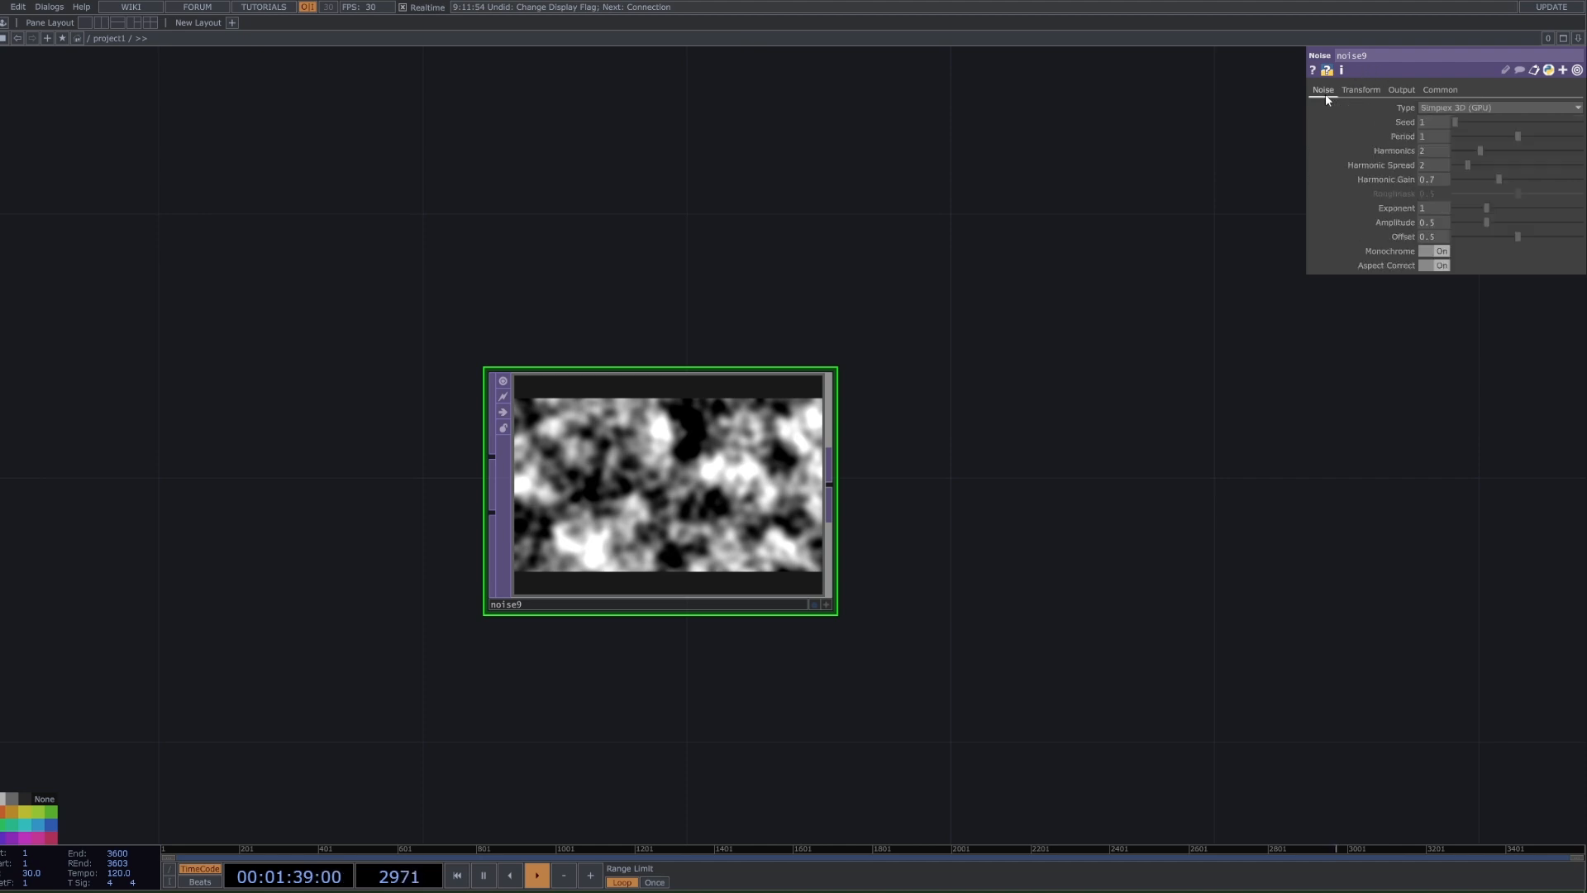
pyautogui.click(1475, 109)
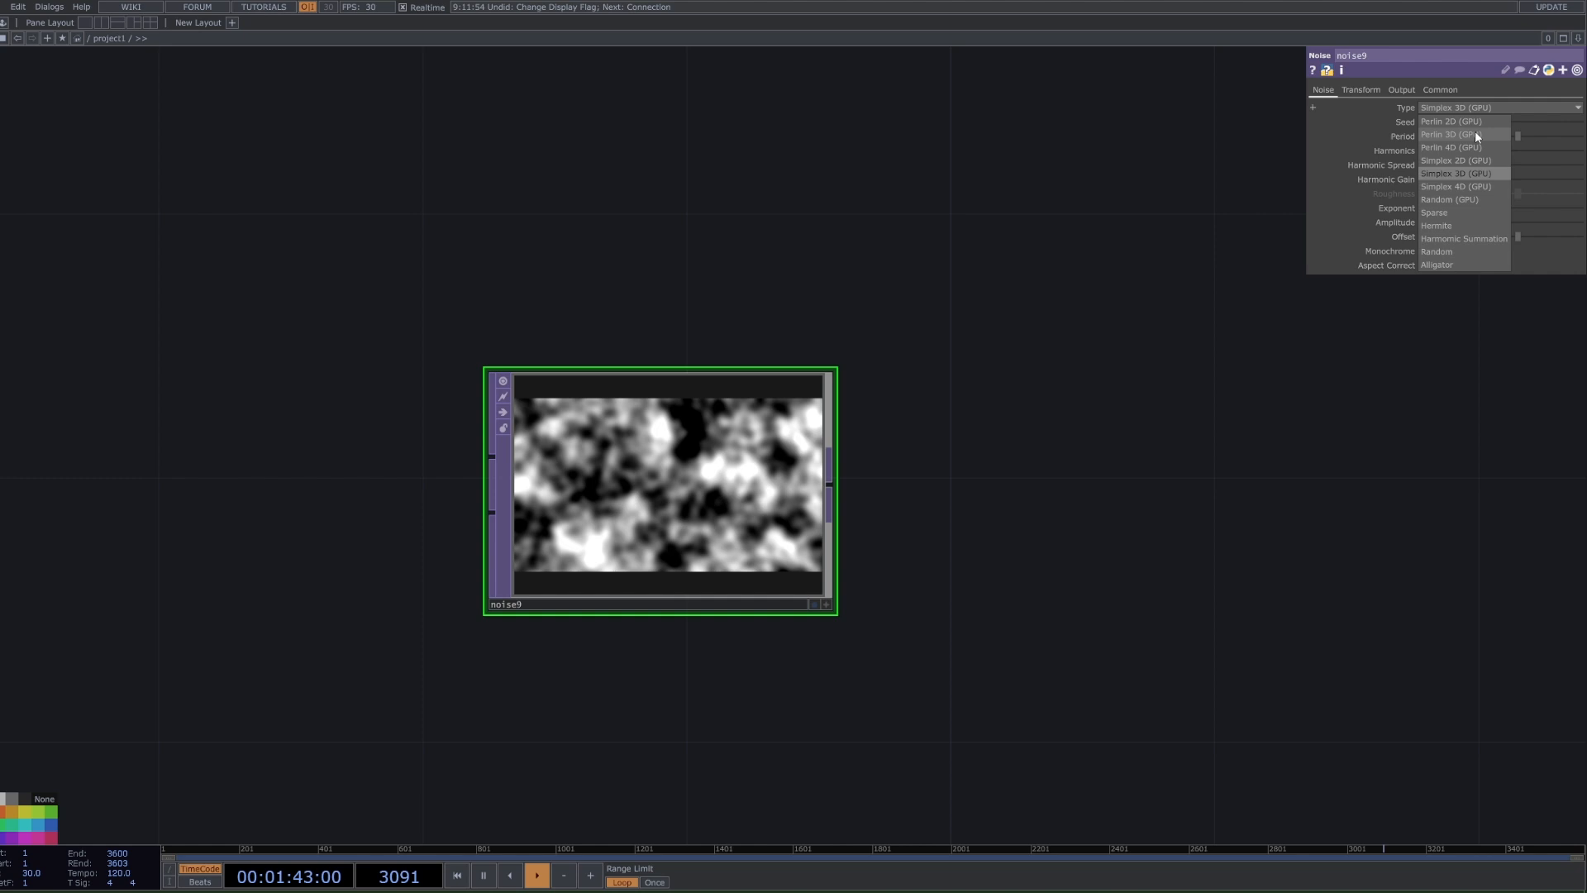
pyautogui.click(1456, 187)
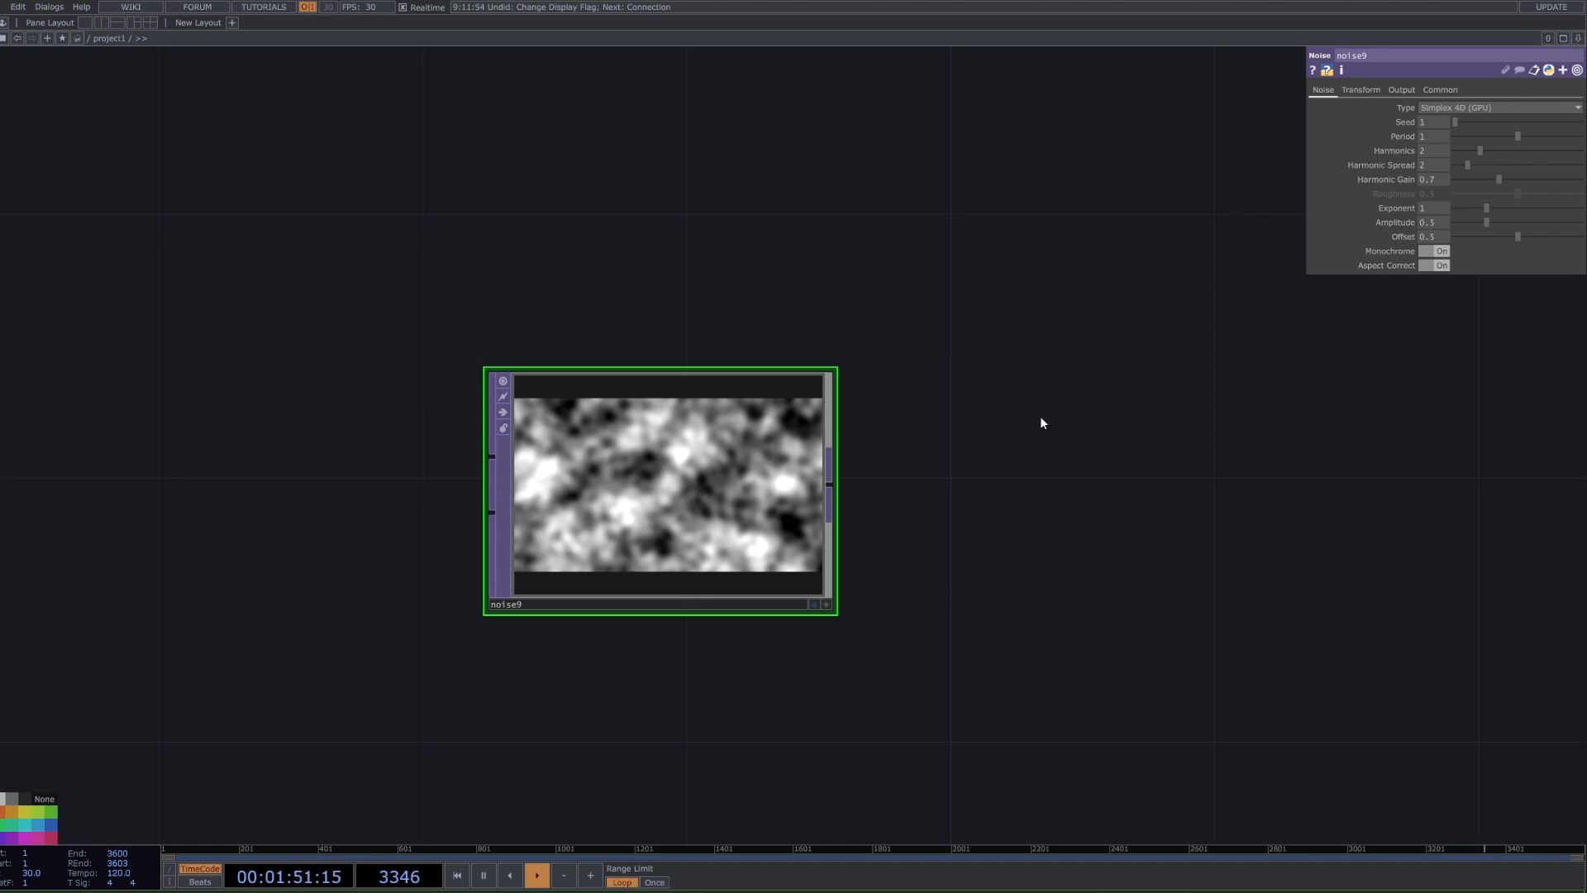
pyautogui.moveTo(1493, 137); pyautogui.dragTo(1482, 135)
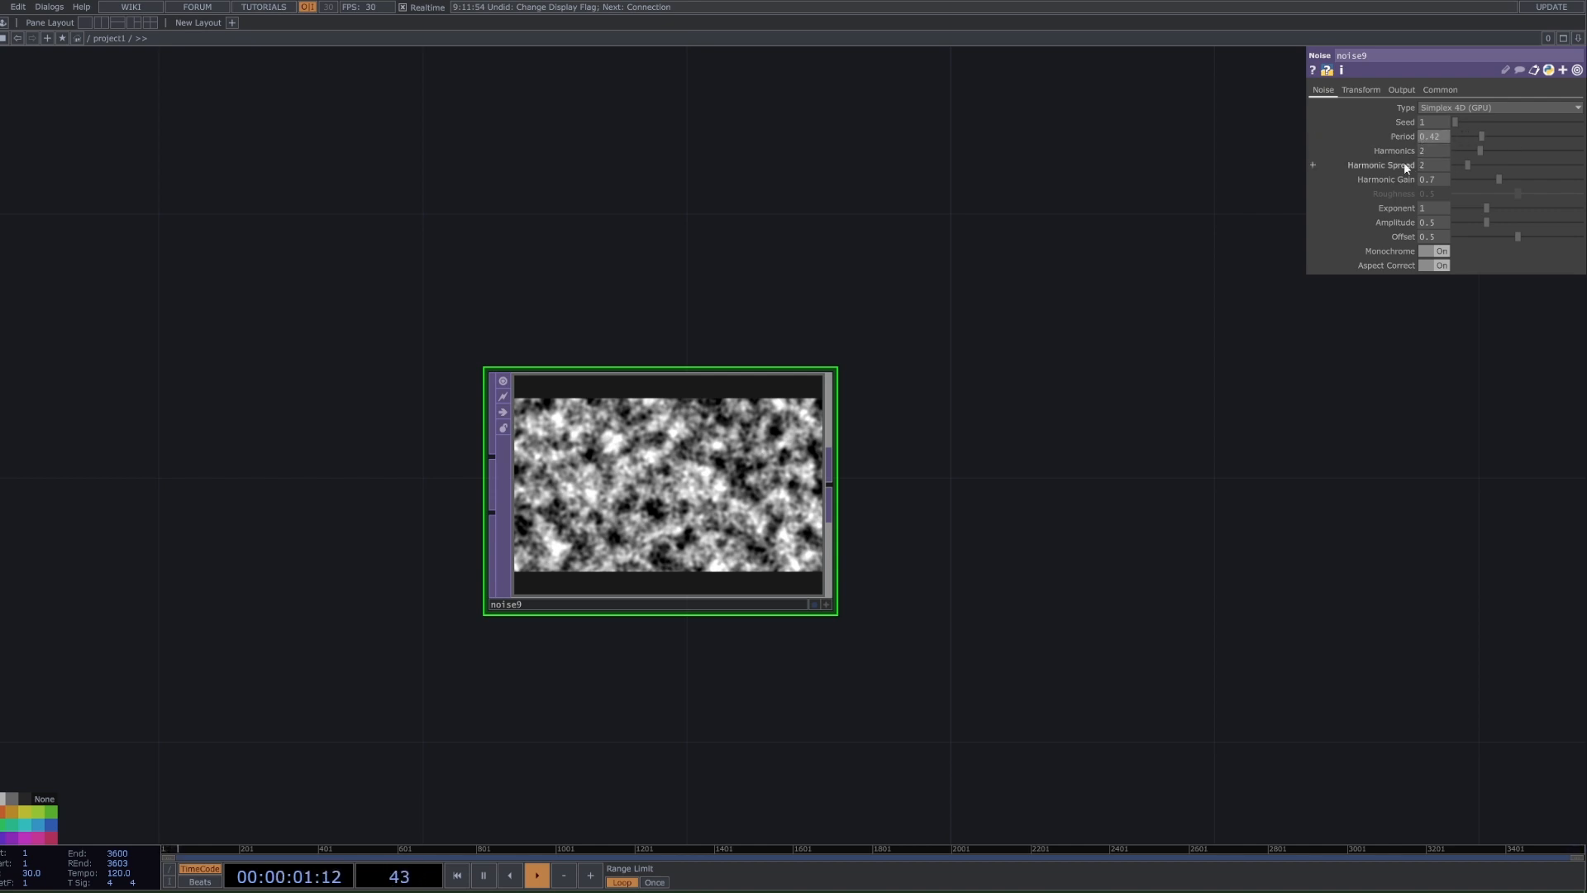
# - Animate the Noise TOP by driving its Translate 4D with the expression absTime.seconds*.3
pyautogui.click(1364, 90)
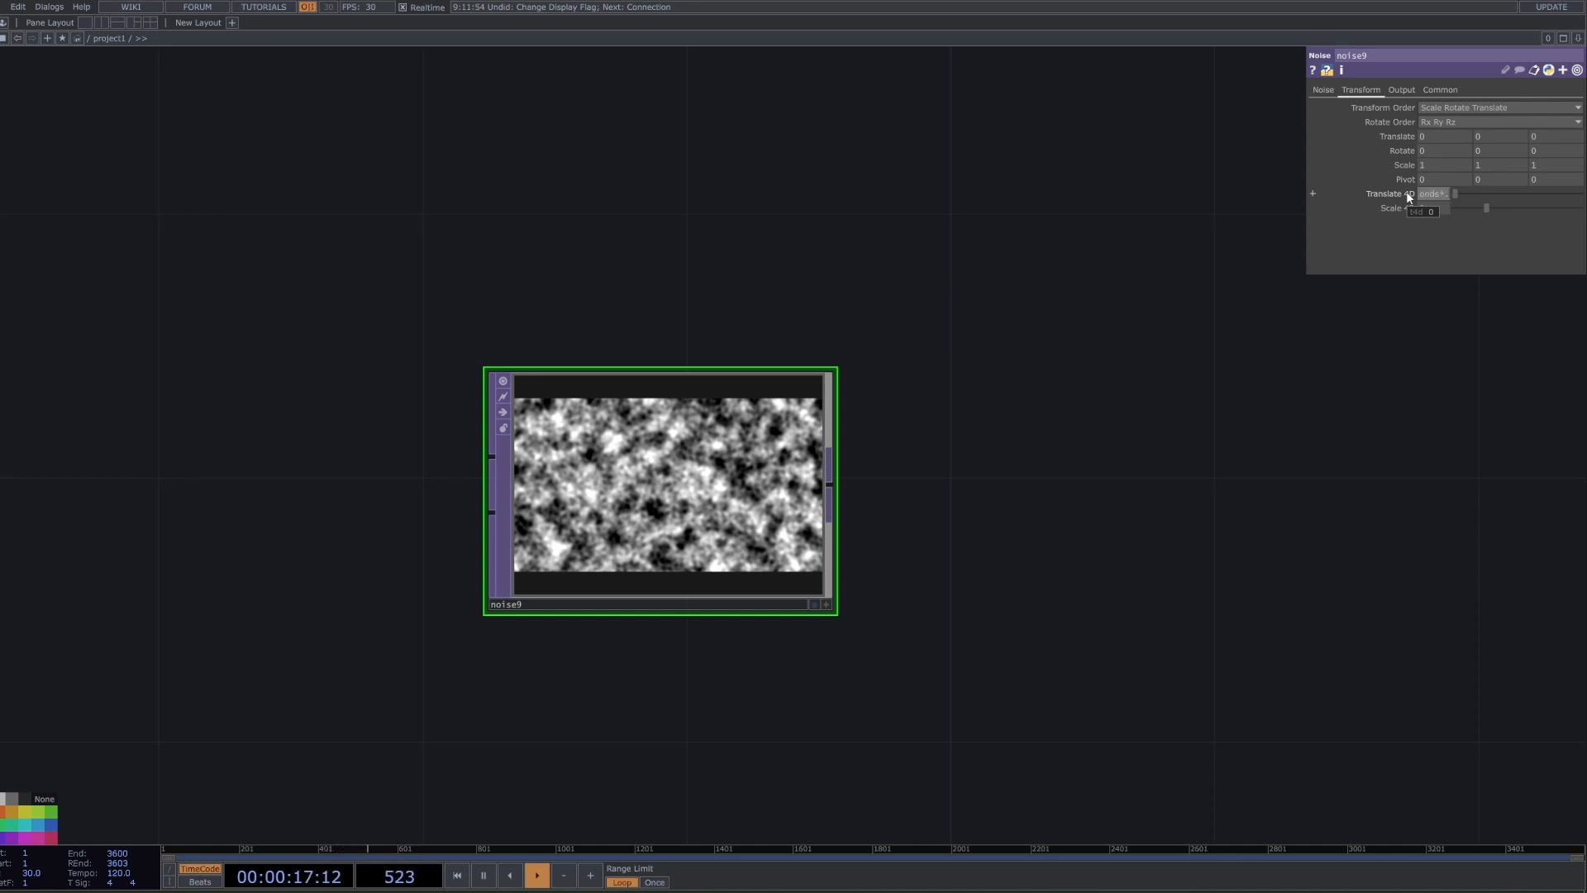
pyautogui.press('Return')
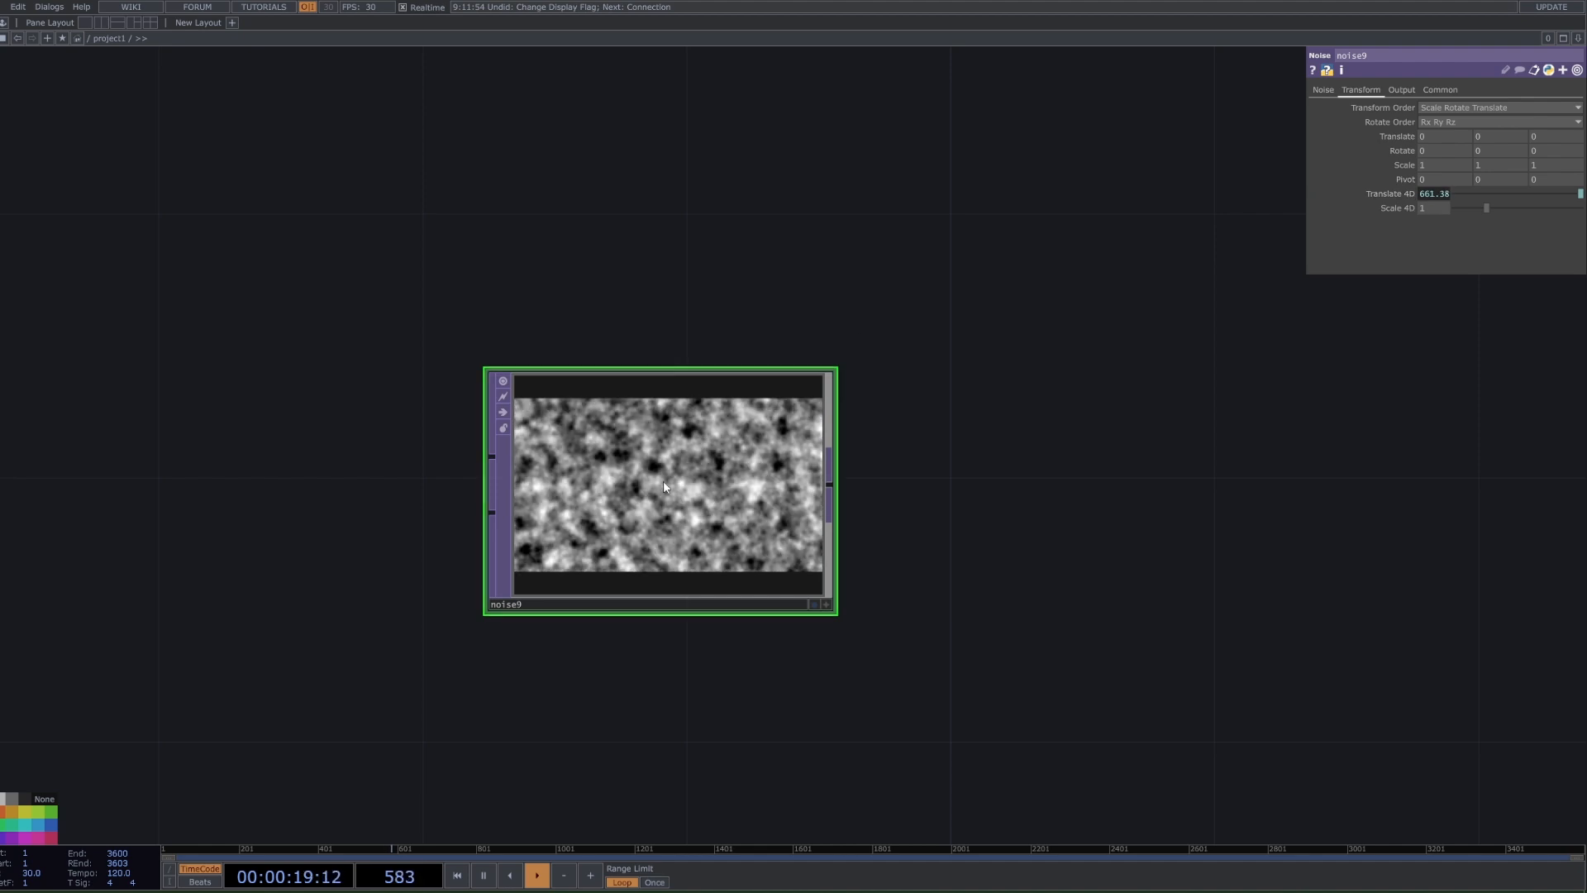
pyautogui.click(1437, 196)
pyautogui.moveTo(1498, 208); pyautogui.dragTo(1486, 208)
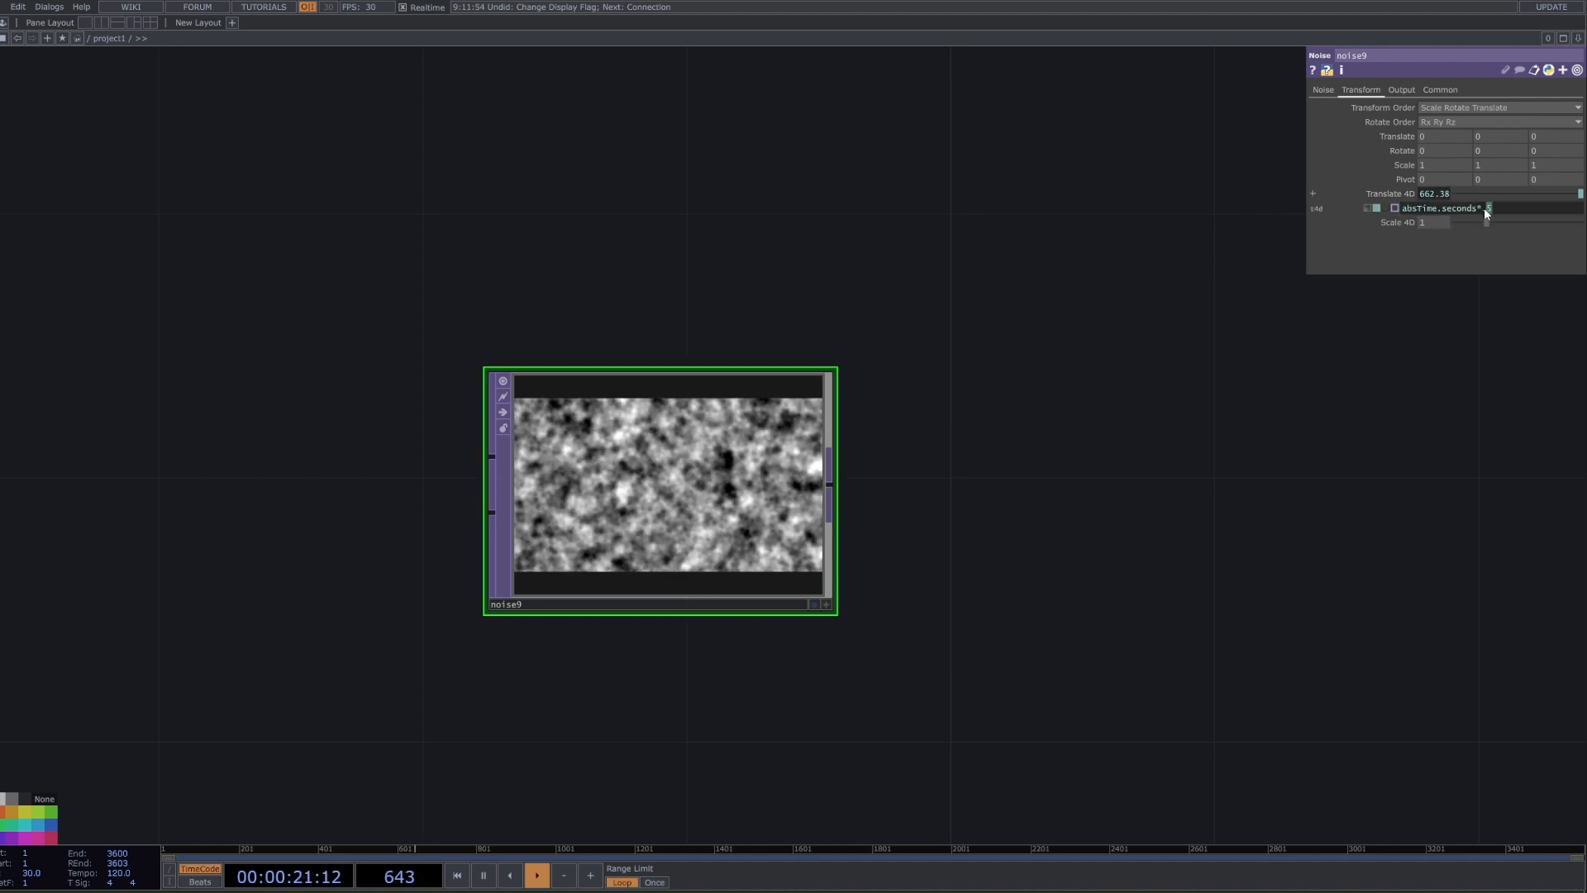
pyautogui.write('3')
pyautogui.press('Return')
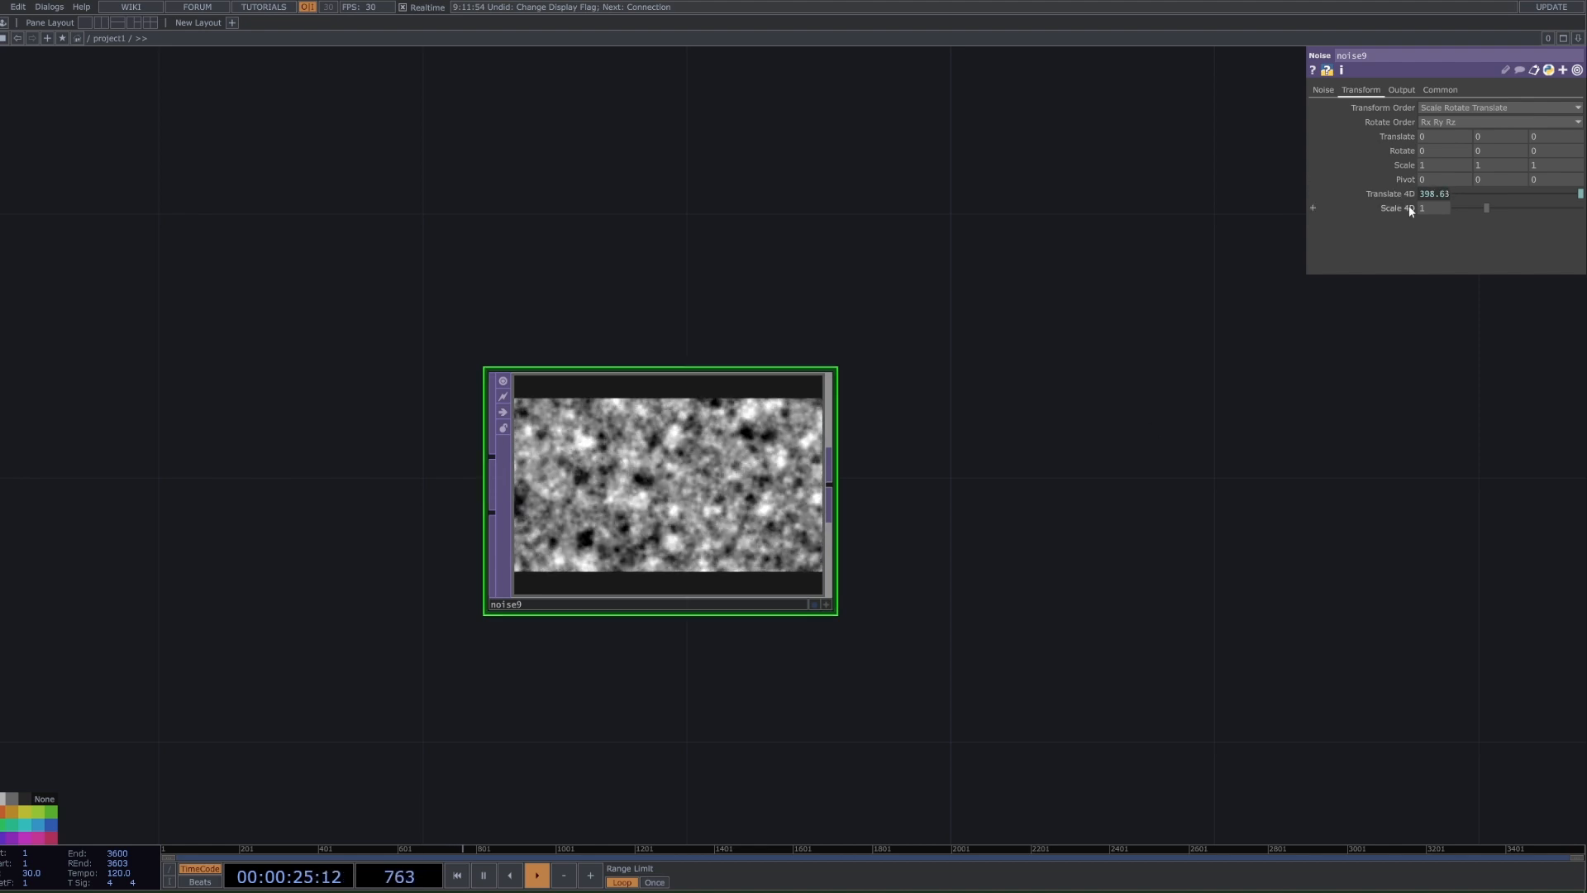
pyautogui.click(1389, 193)
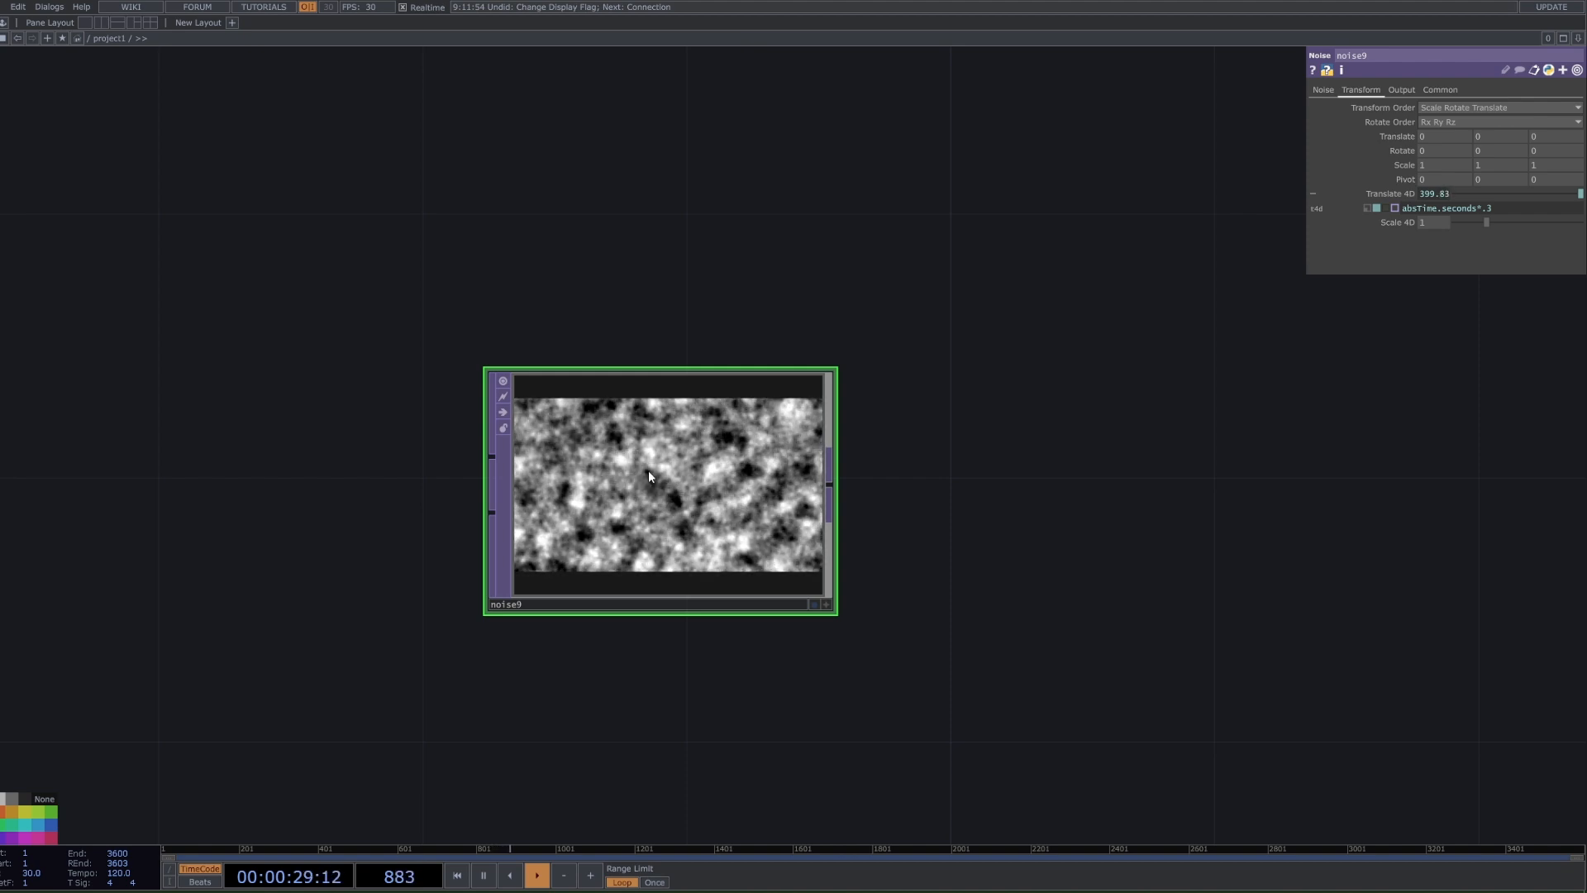
pyautogui.scroll(2, 661, 483)
pyautogui.scroll(-2, 769, 455)
pyautogui.scroll(-2, 759, 457)
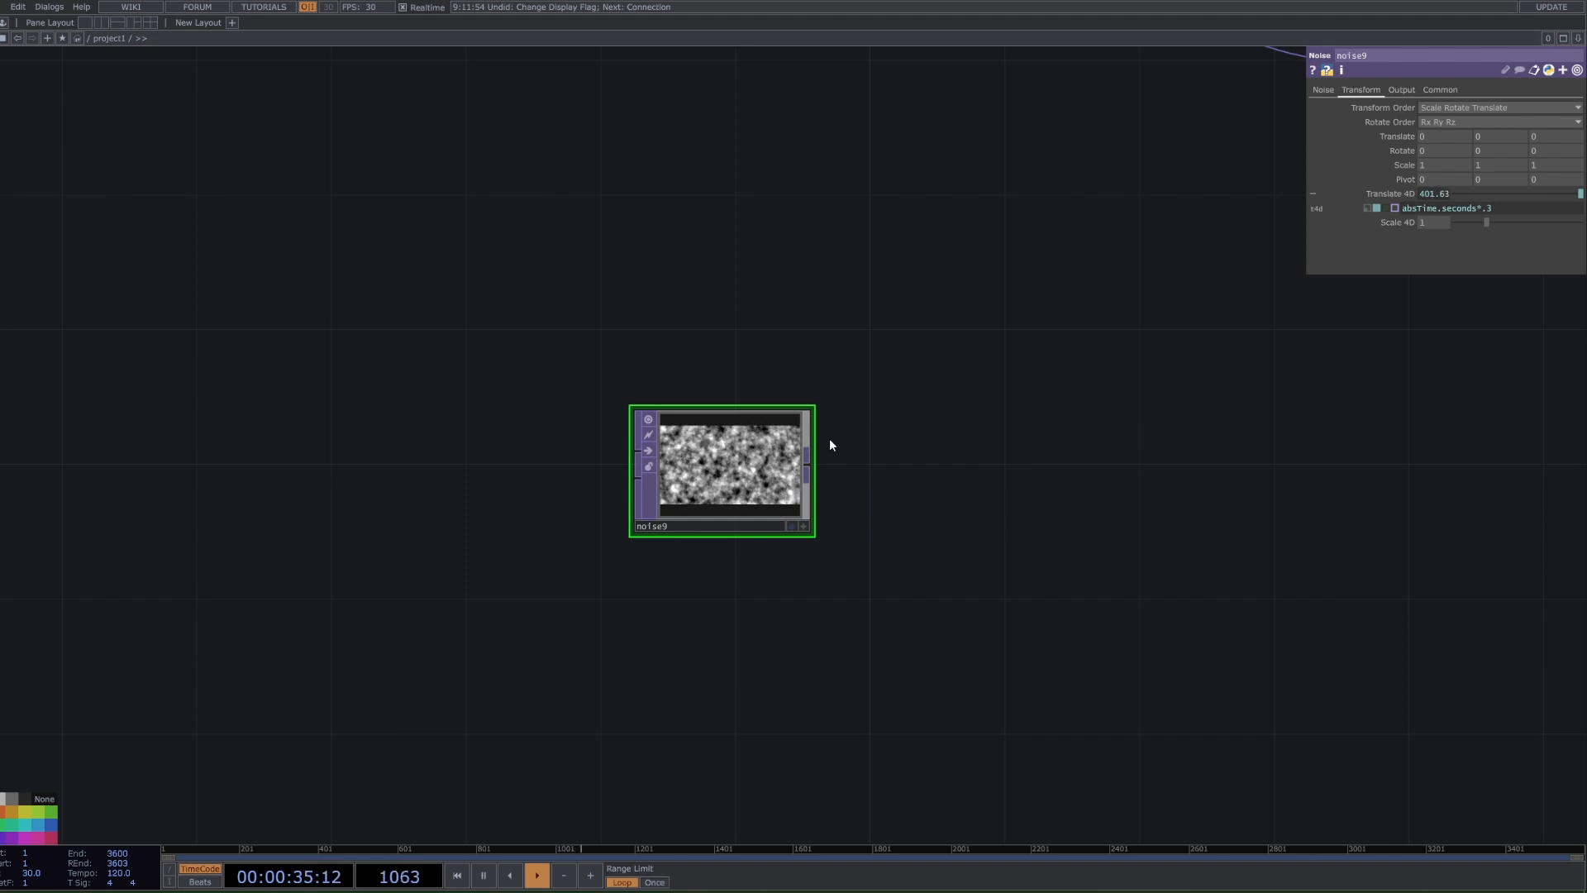
pyautogui.moveTo(1024, 459); pyautogui.dragTo(1012, 463)
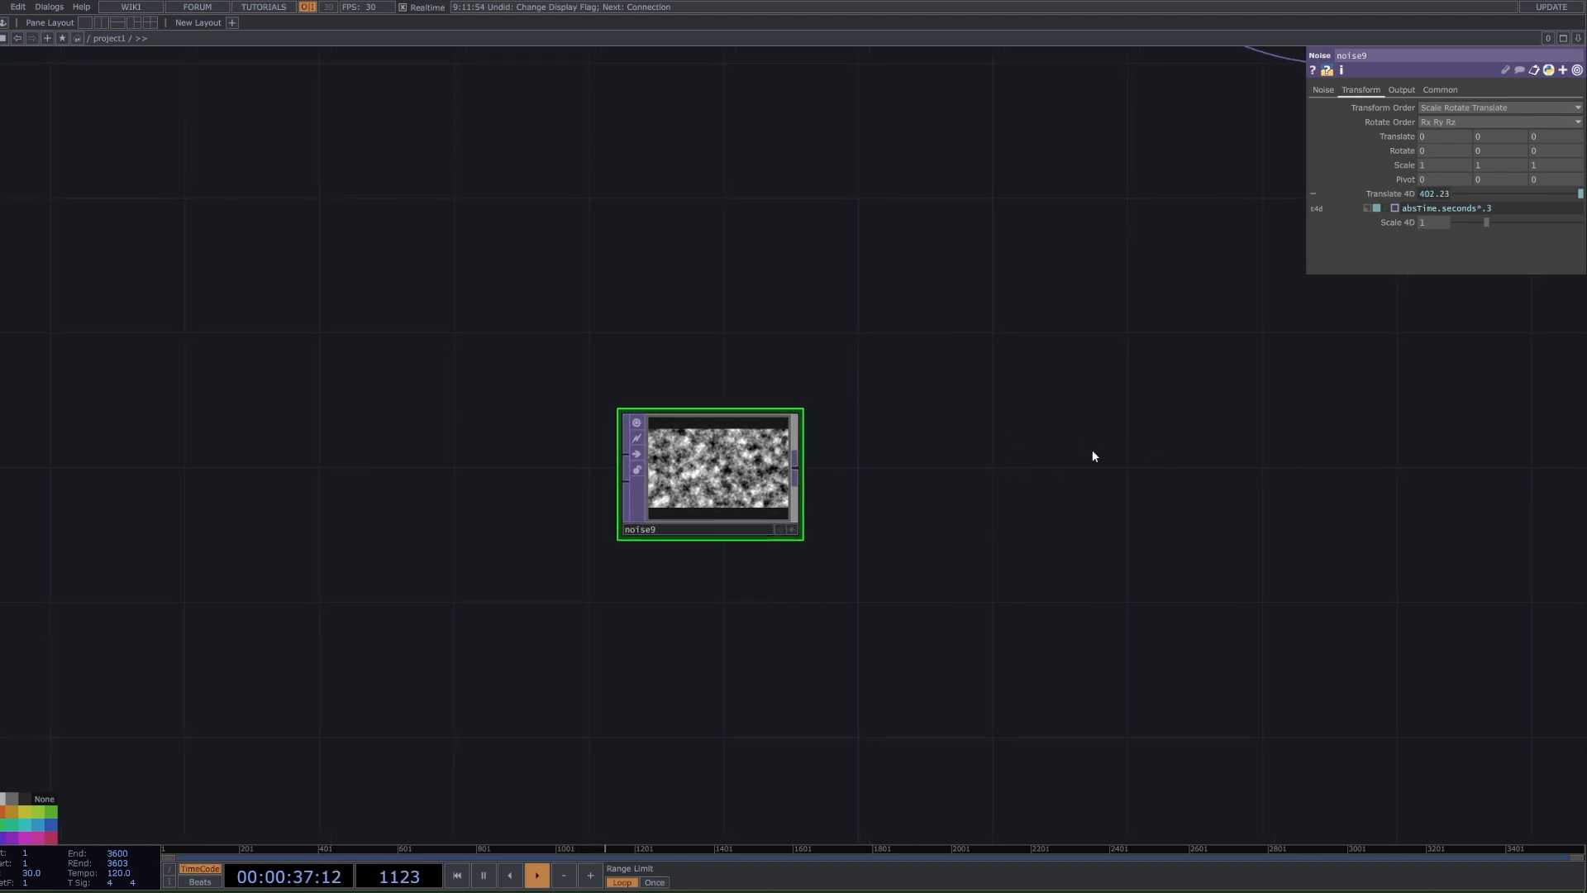
pyautogui.scroll(-3, 1067, 482)
pyautogui.scroll(2, 1006, 474)
pyautogui.scroll(4, 859, 500)
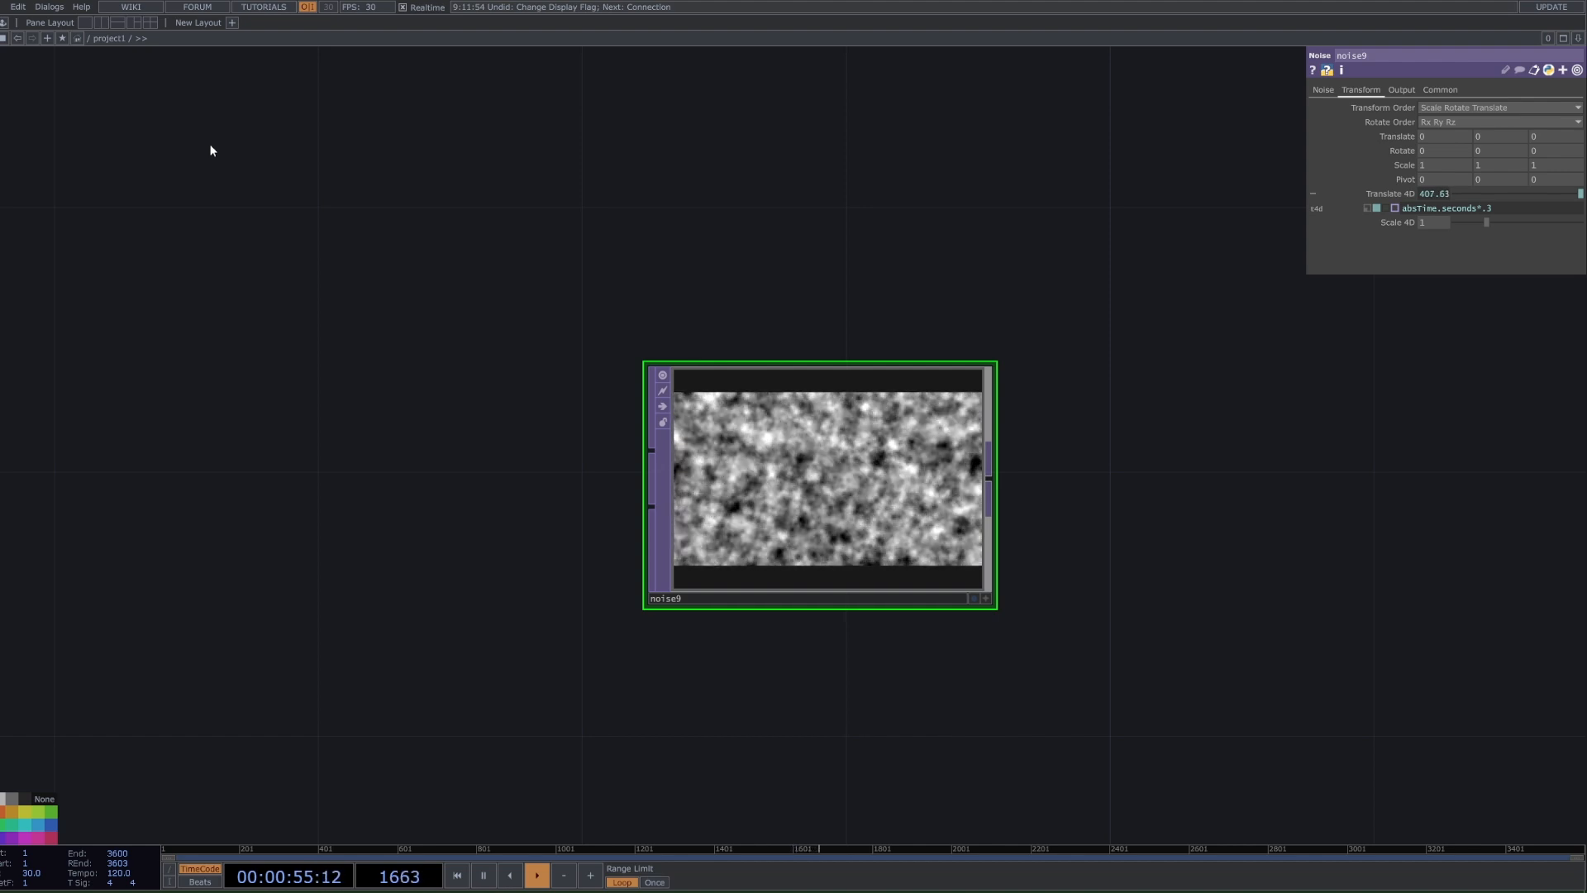
# - Add the feedbackEdge component from the palette's ImageFilters beside the Noise TOP and close the palette
pyautogui.click(6, 31)
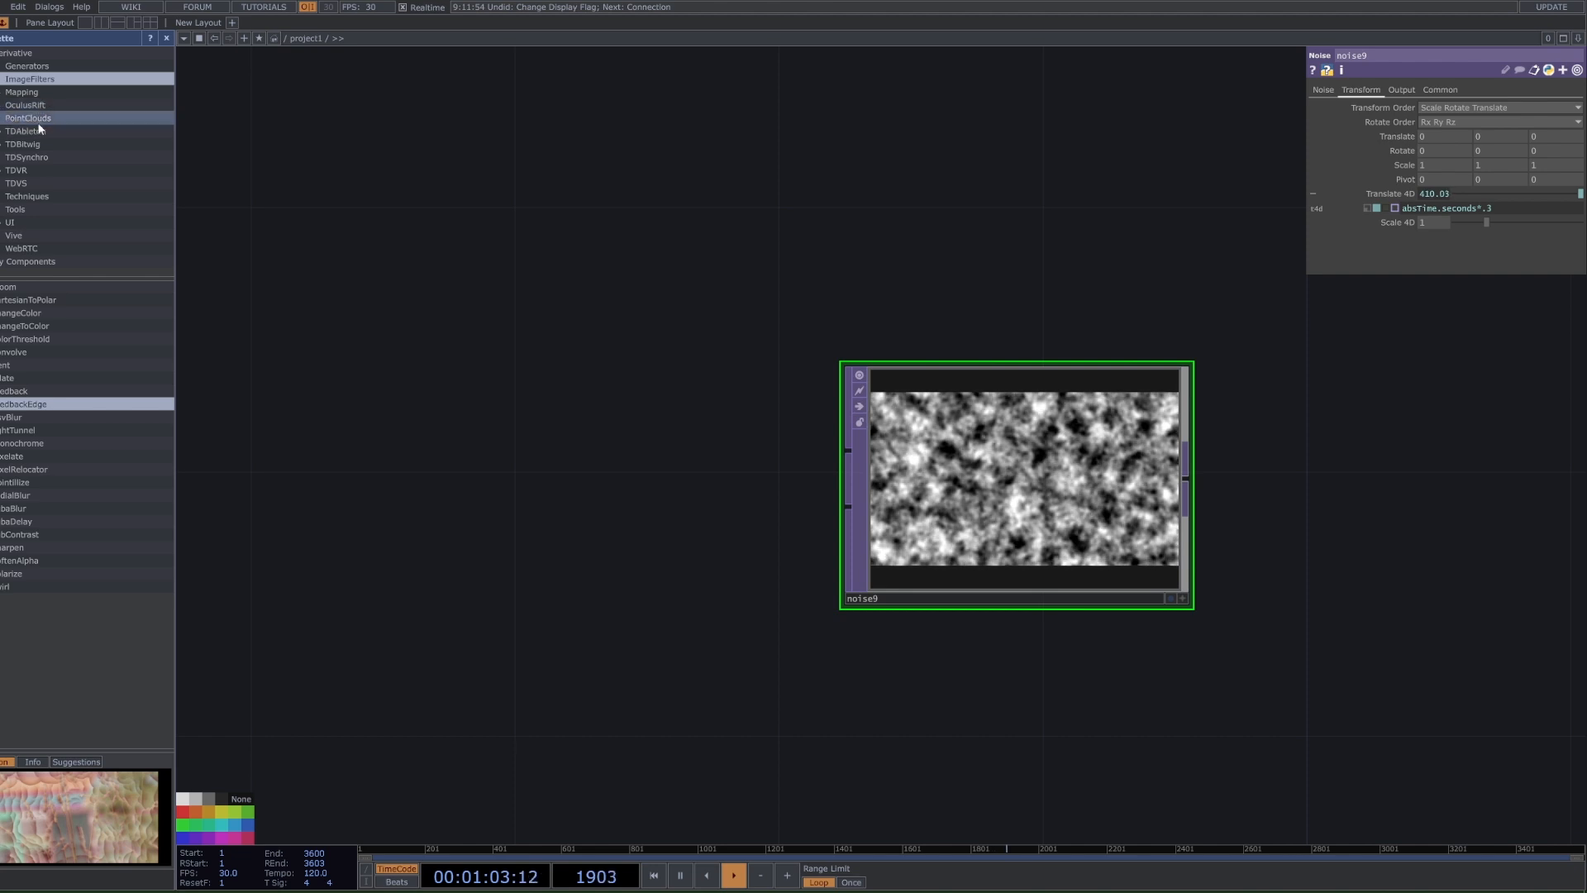
pyautogui.moveTo(50, 404); pyautogui.dragTo(1313, 608)
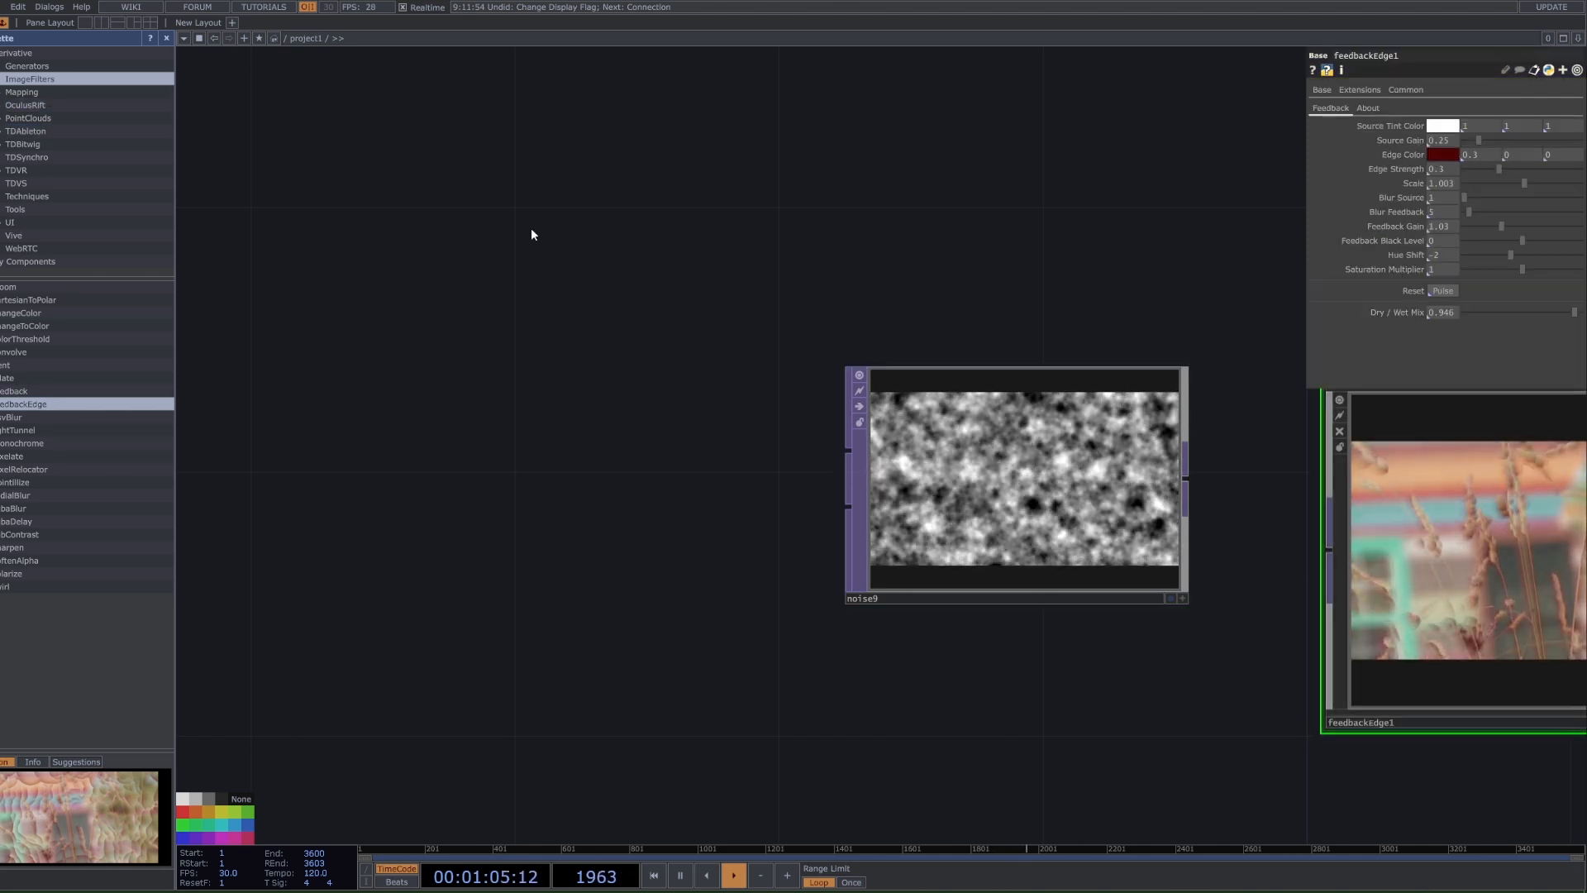
pyautogui.moveTo(356, 191); pyautogui.dragTo(160, 201)
pyautogui.click(166, 38)
pyautogui.moveTo(843, 297); pyautogui.dragTo(713, 309)
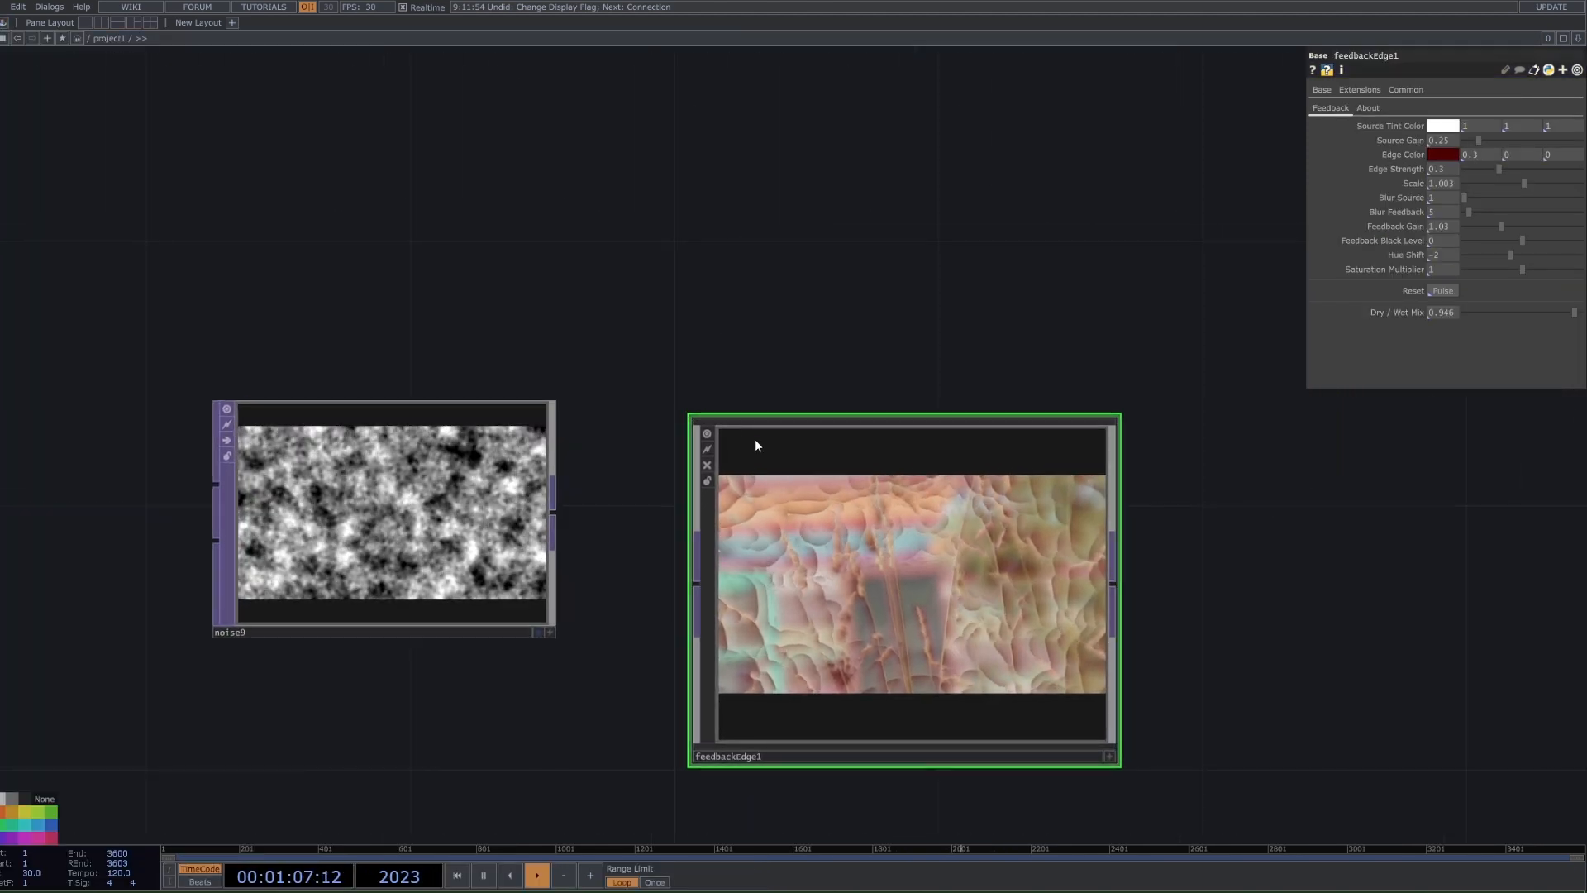
pyautogui.scroll(3, 1038, 583)
pyautogui.scroll(-3, 1038, 583)
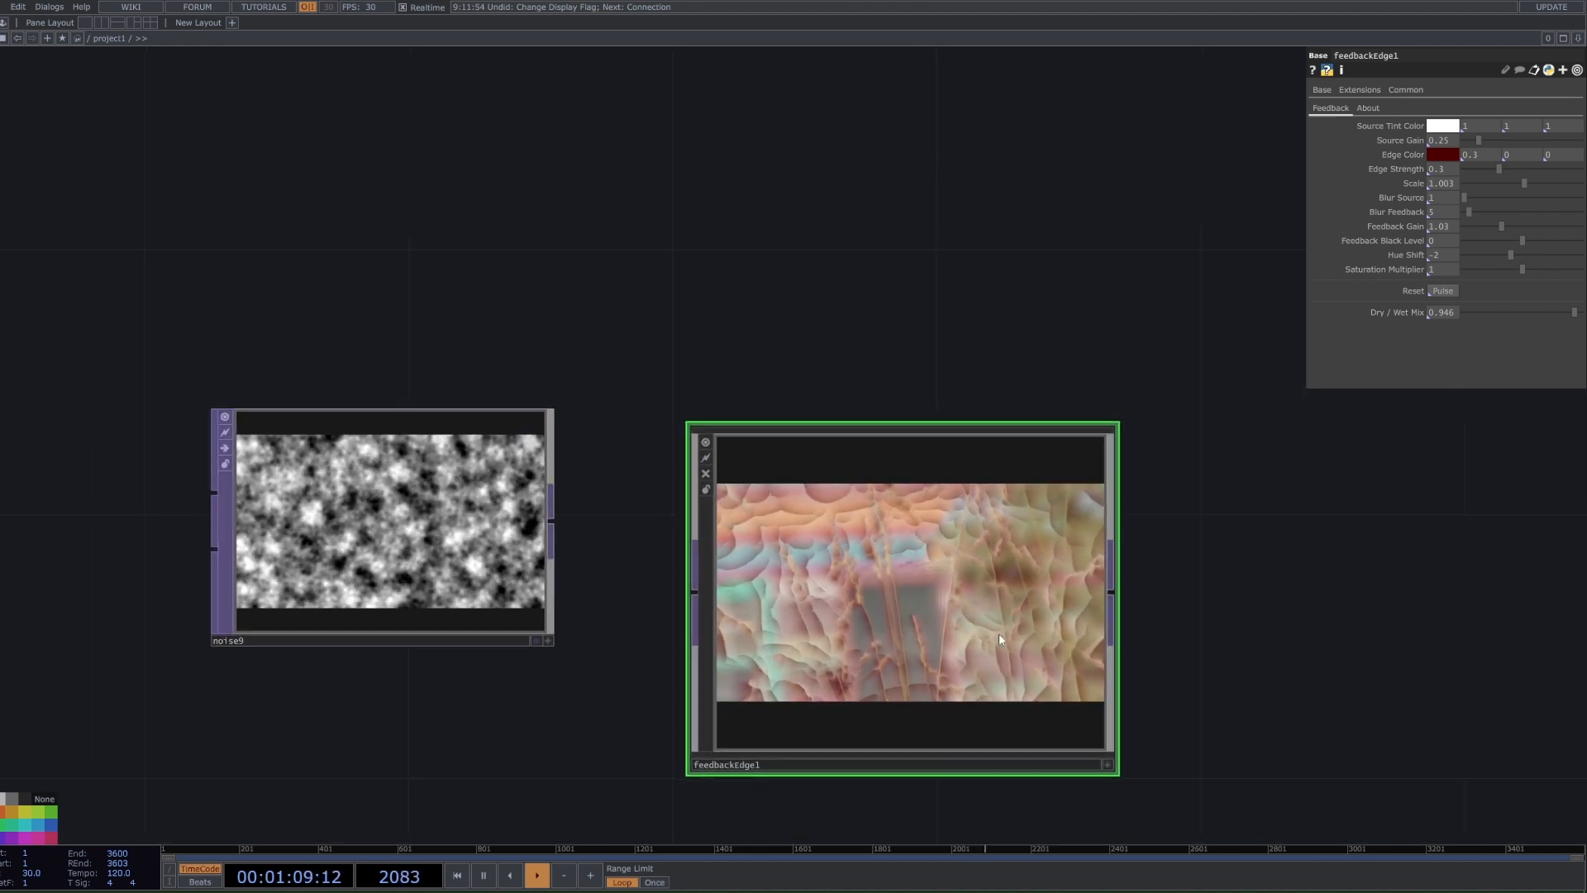
pyautogui.click(4, 23)
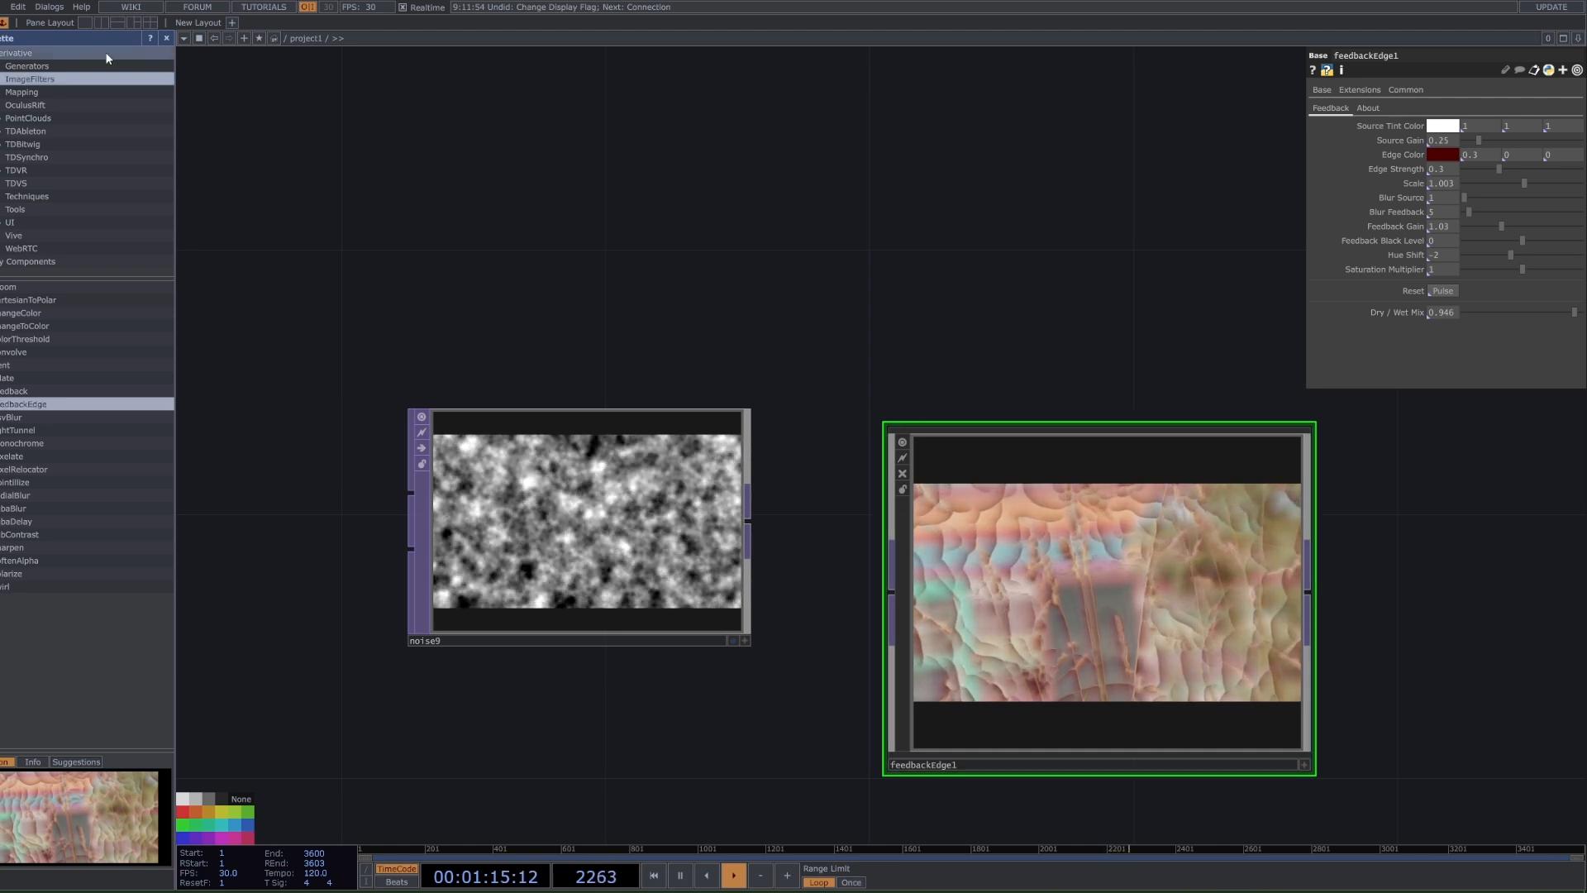
pyautogui.click(4, 23)
pyautogui.moveTo(973, 549); pyautogui.dragTo(935, 497)
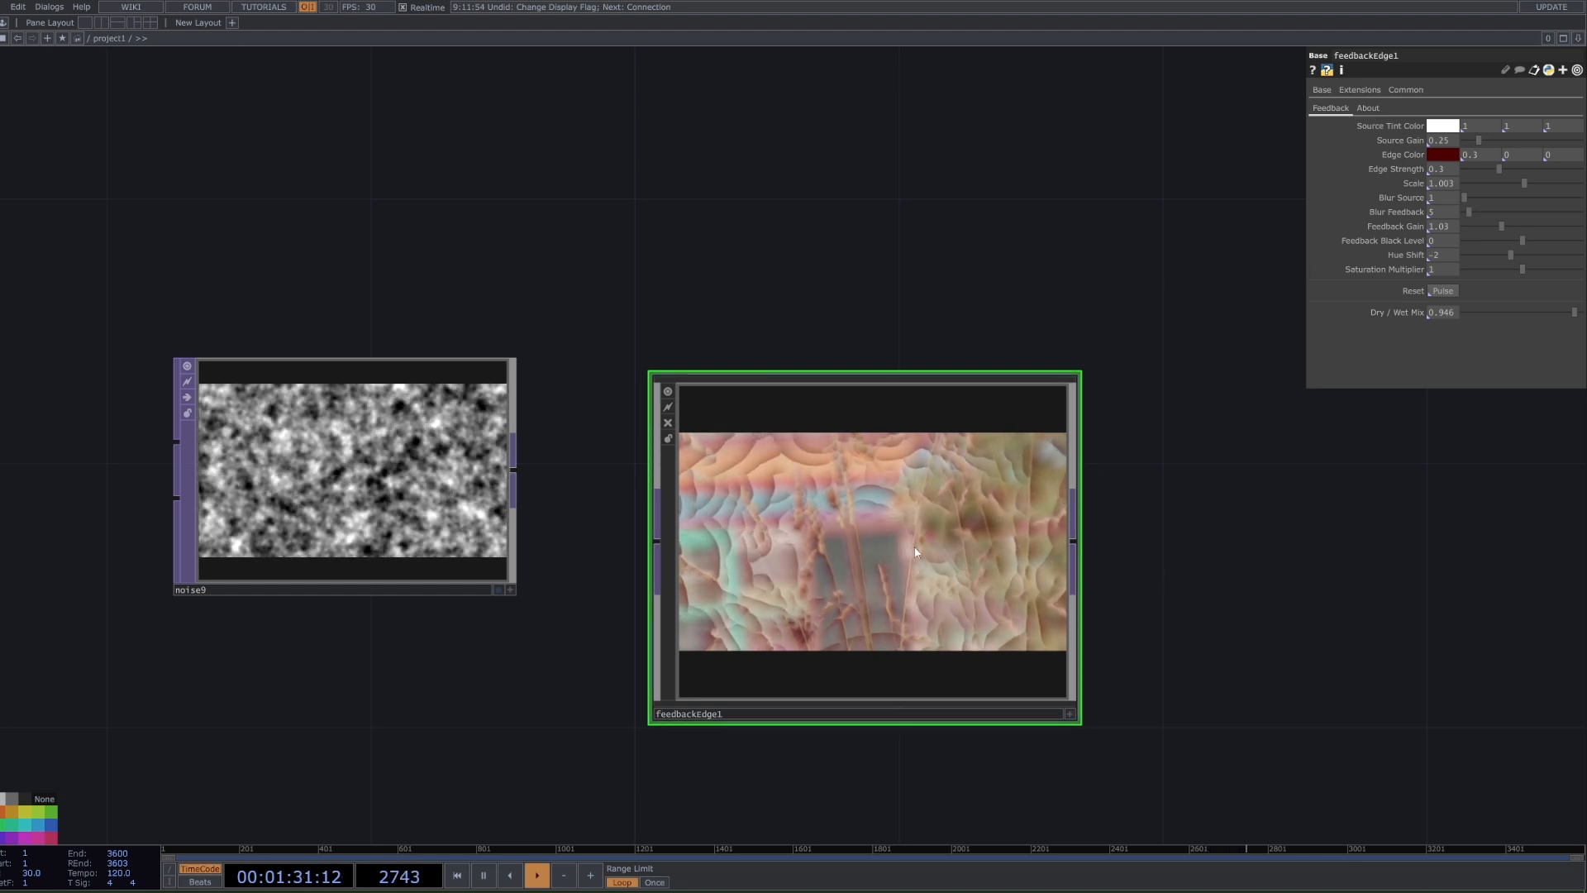
# - Connect the Noise TOP's output to the input of the feedbackEdge component
pyautogui.scroll(-4, 883, 582)
pyautogui.moveTo(1164, 616); pyautogui.dragTo(960, 567)
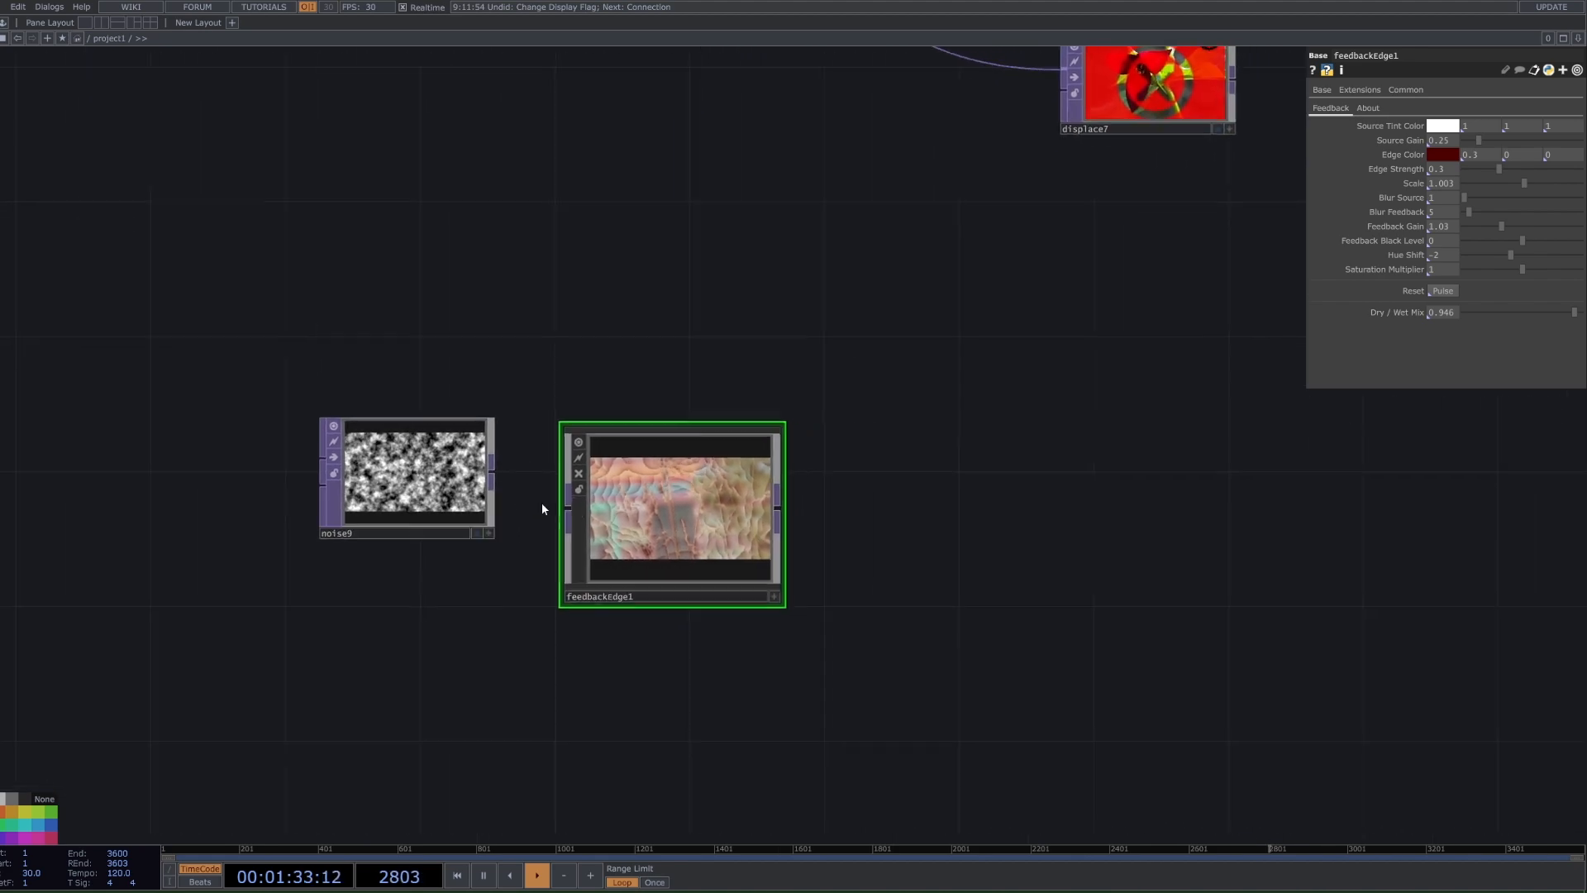
pyautogui.moveTo(573, 509); pyautogui.dragTo(572, 441)
pyautogui.scroll(5, 692, 461)
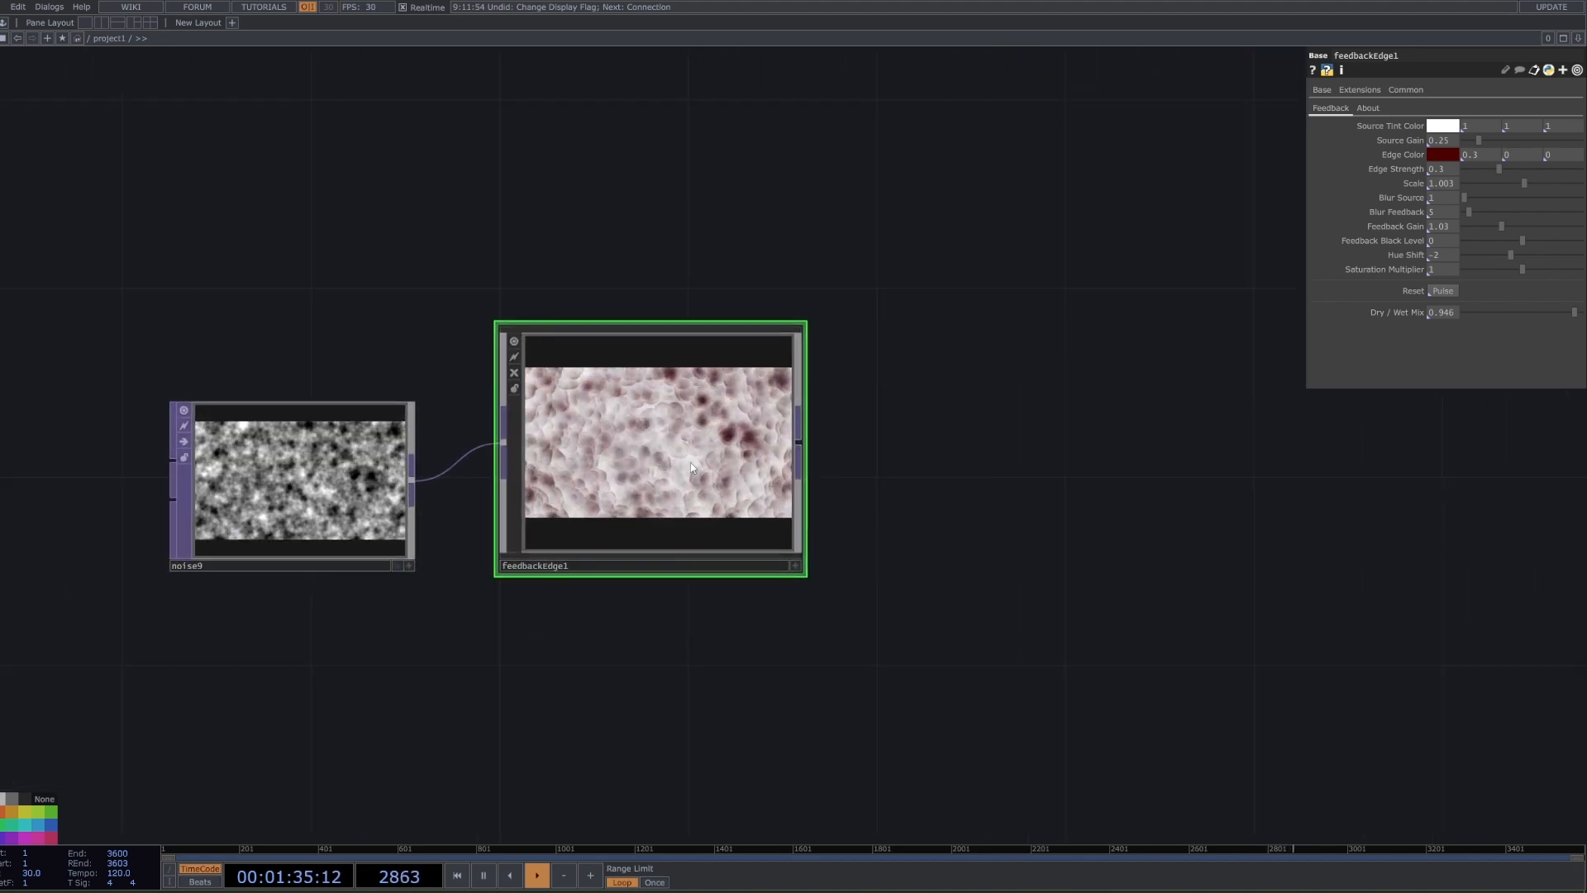
# - Reset the feedbackEdge component's feedback and set its Blur Feedback to 6
pyautogui.click(1443, 291)
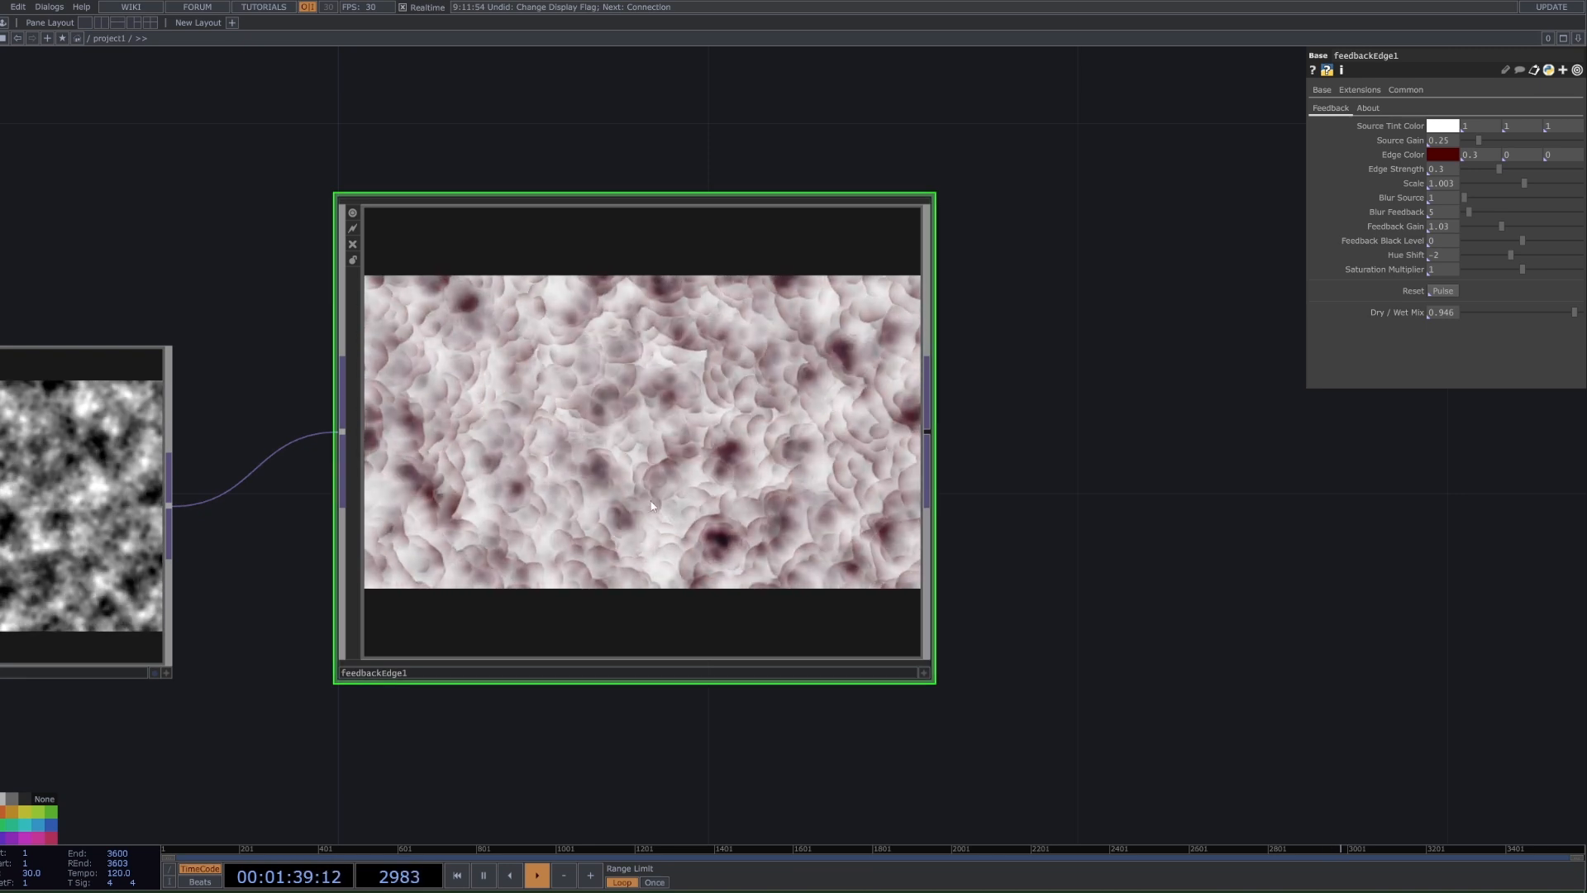
pyautogui.scroll(-2, 694, 480)
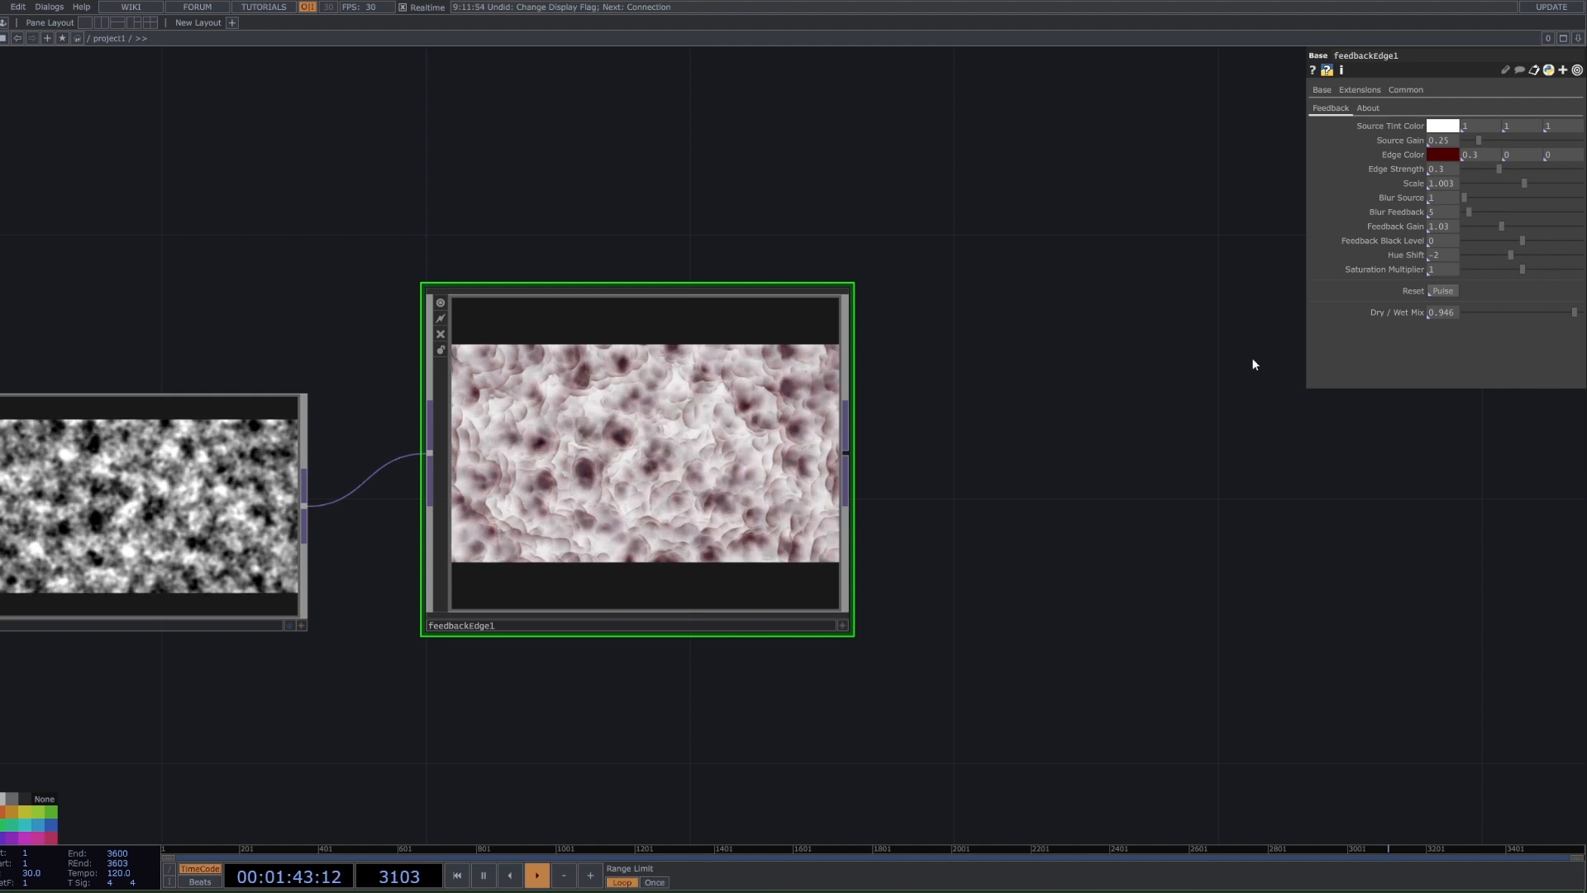
pyautogui.moveTo(1478, 209); pyautogui.dragTo(1472, 211)
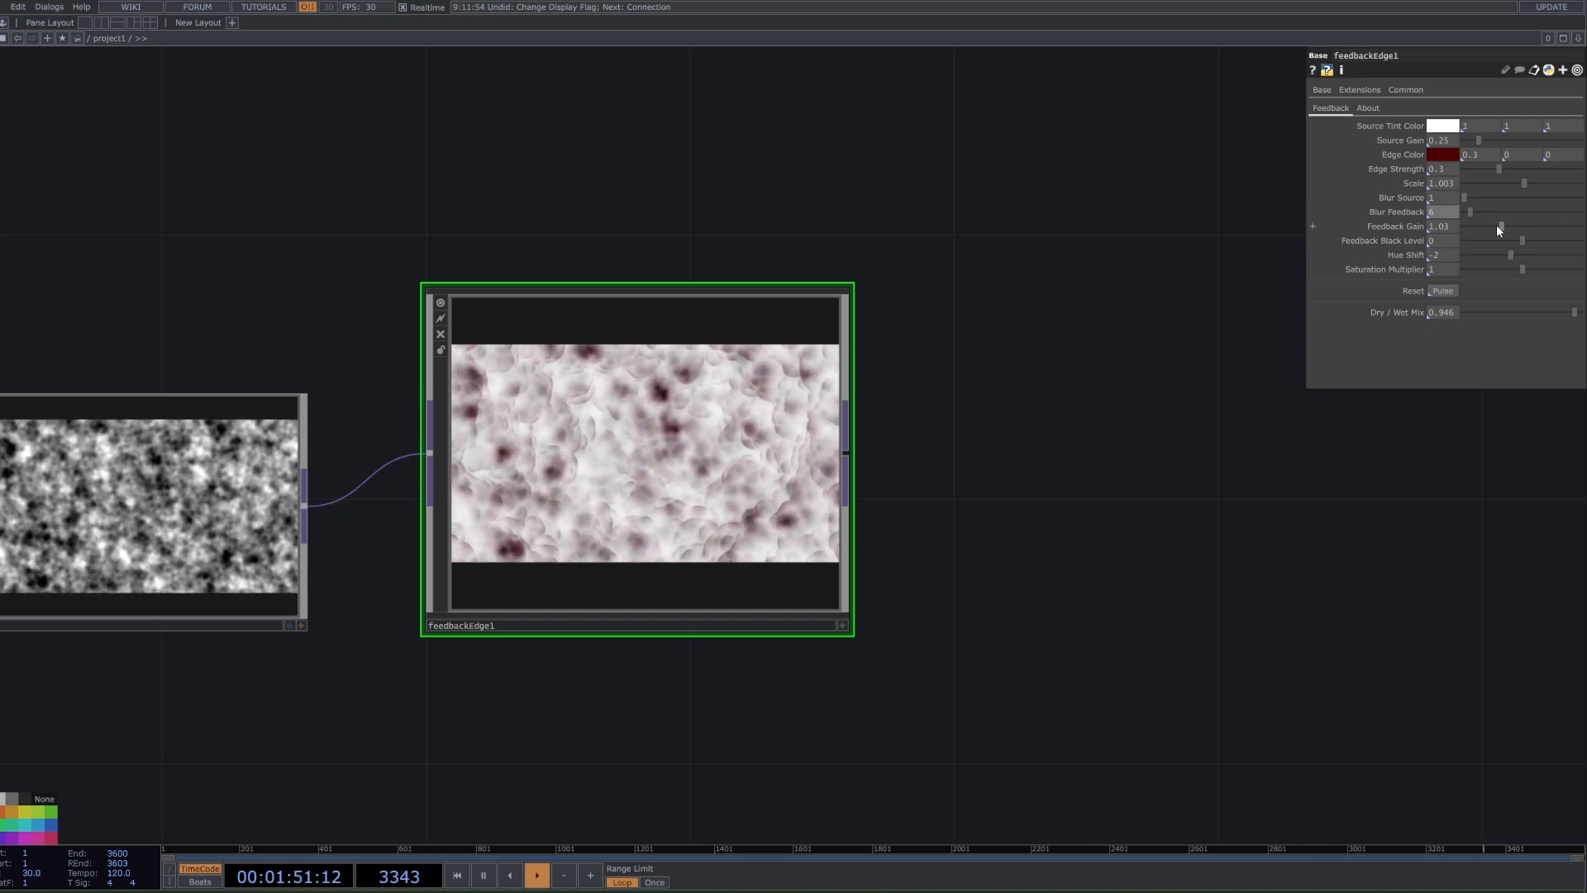
# - Try the feedbackEdge component's Feedback Gain at 1 and at about 1.08, undoing each change
pyautogui.moveTo(1496, 225); pyautogui.dragTo(1491, 230)
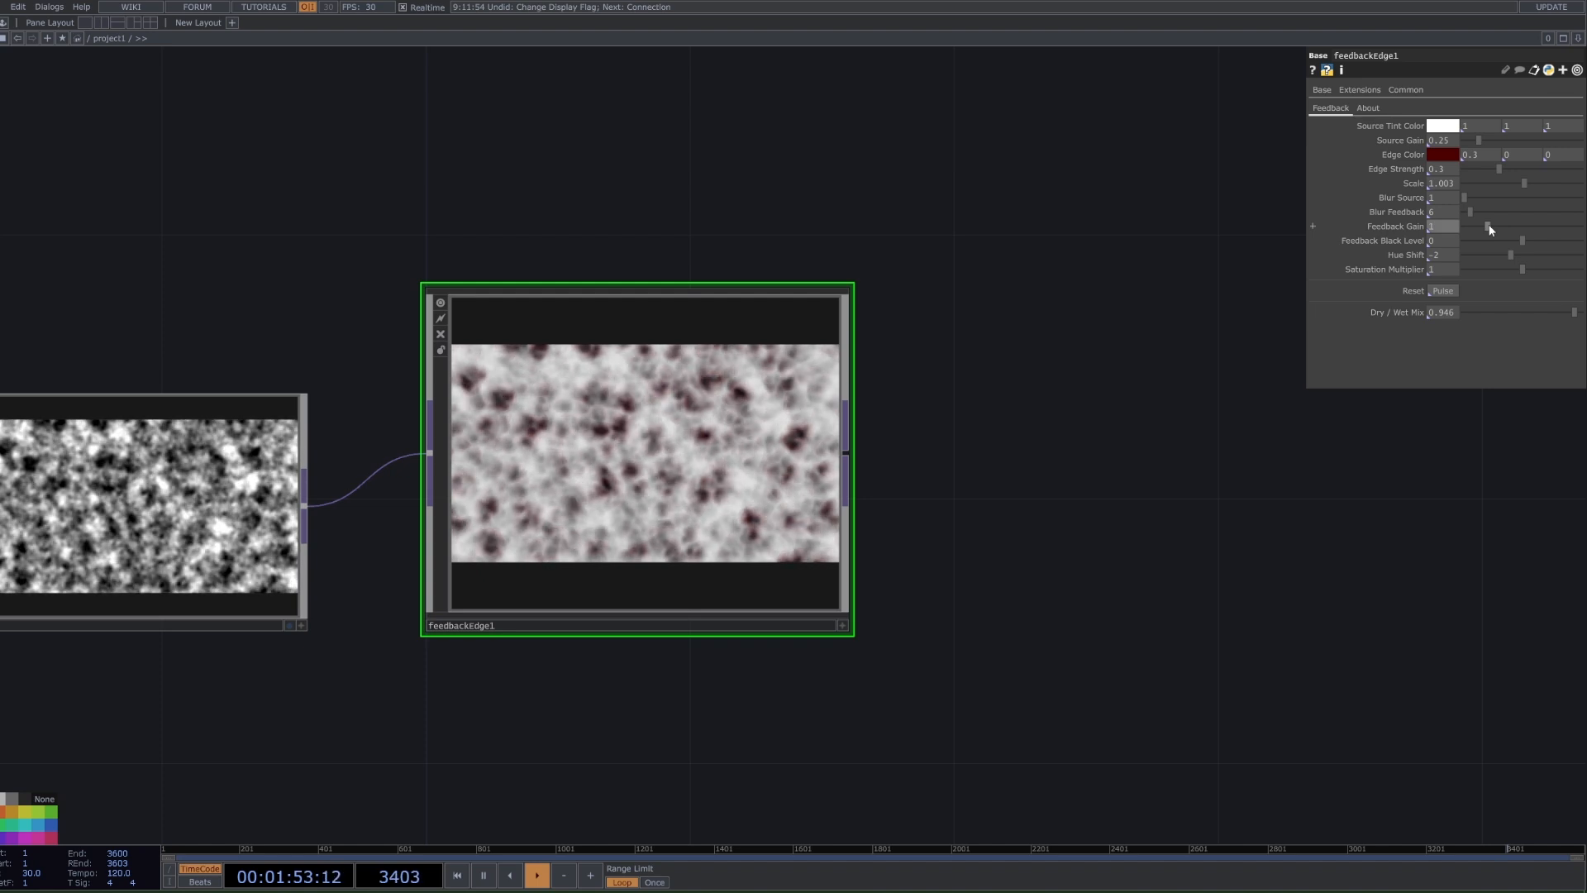
pyautogui.hotkey('ctrl', 'z')
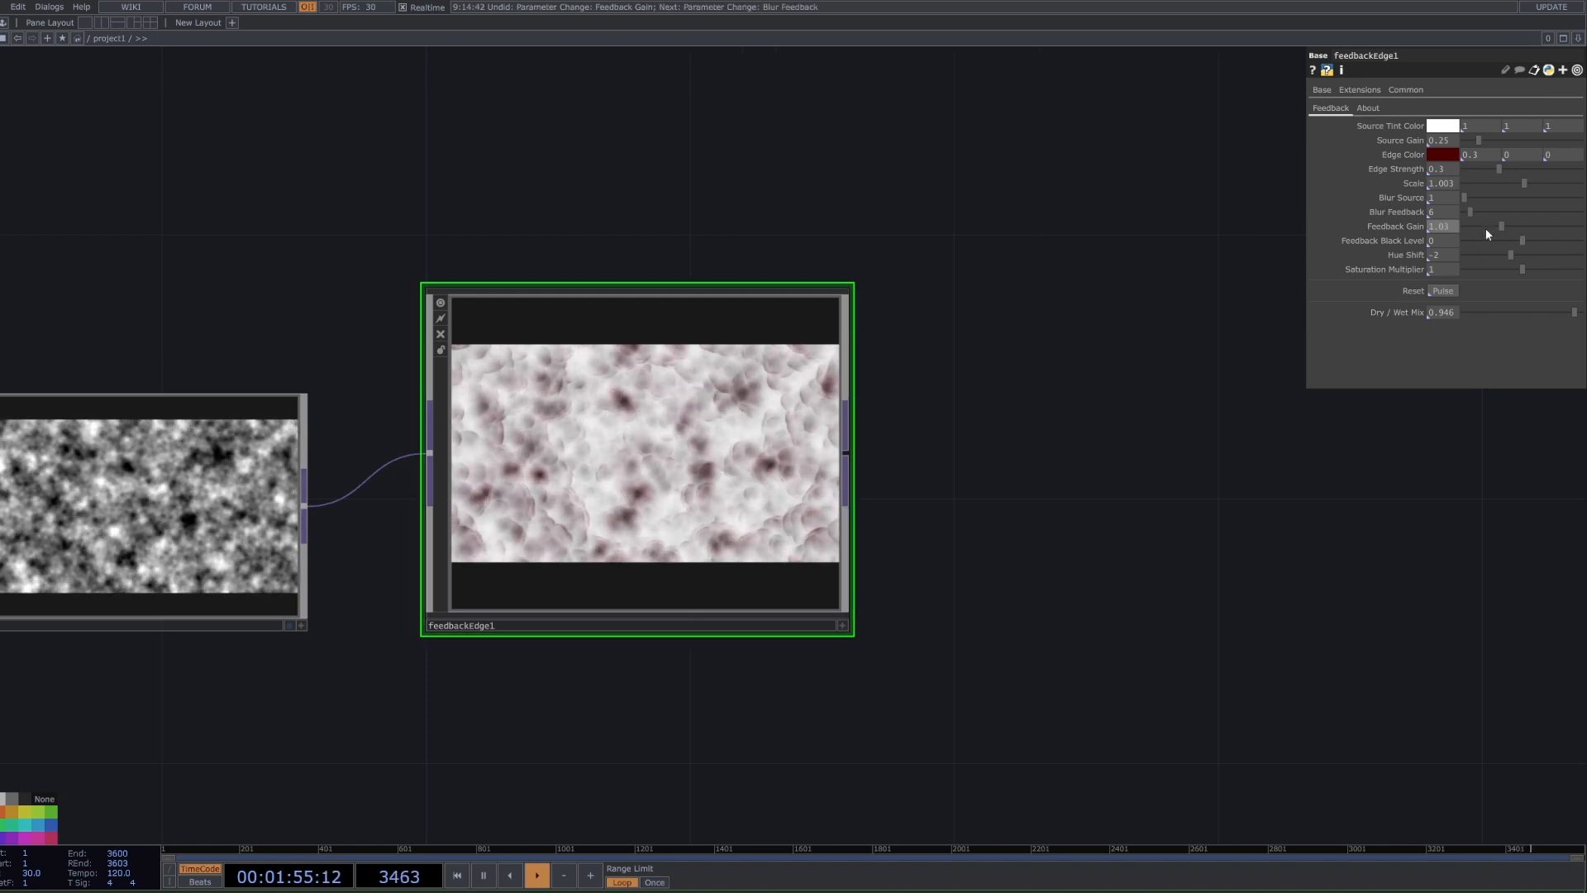
pyautogui.moveTo(1485, 228); pyautogui.dragTo(1521, 218)
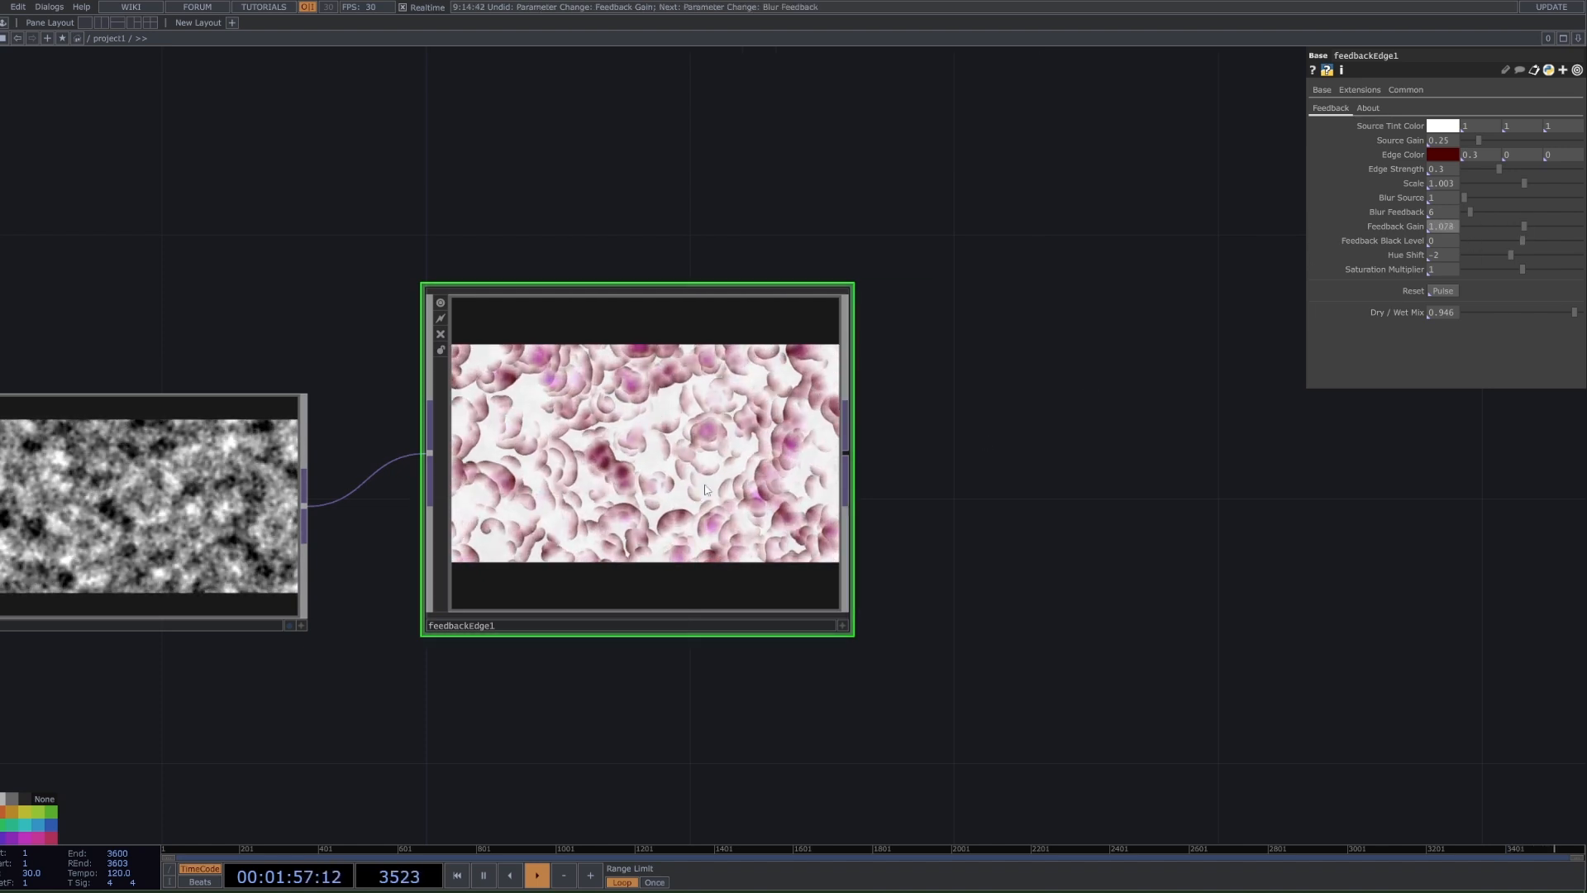
pyautogui.hotkey('ctrl', 'z')
pyautogui.scroll(-4, 1108, 432)
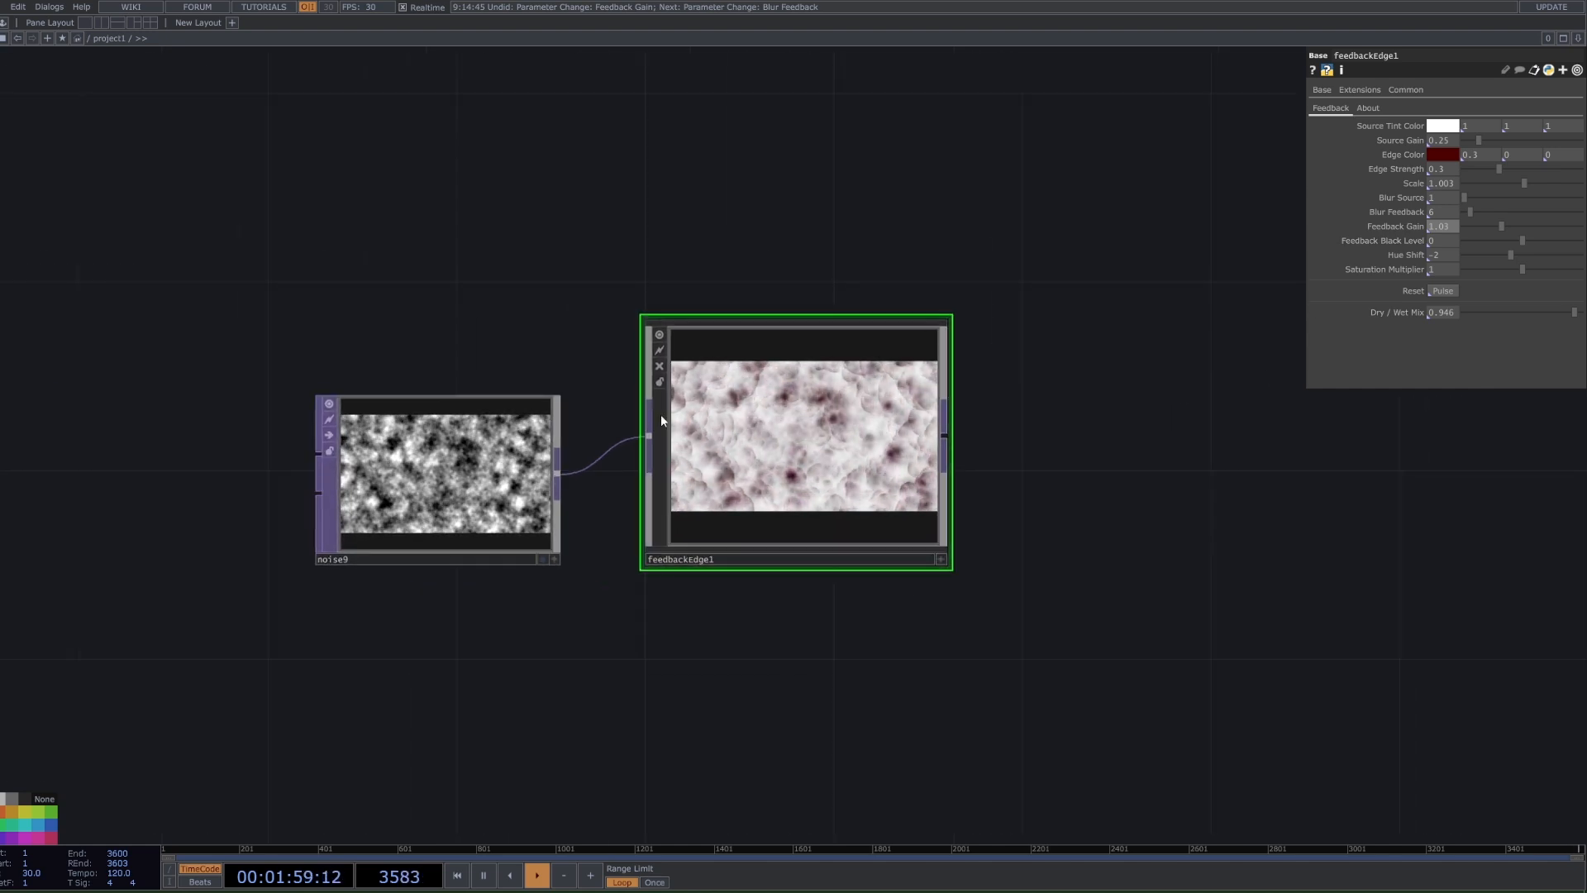
pyautogui.scroll(-3, 785, 417)
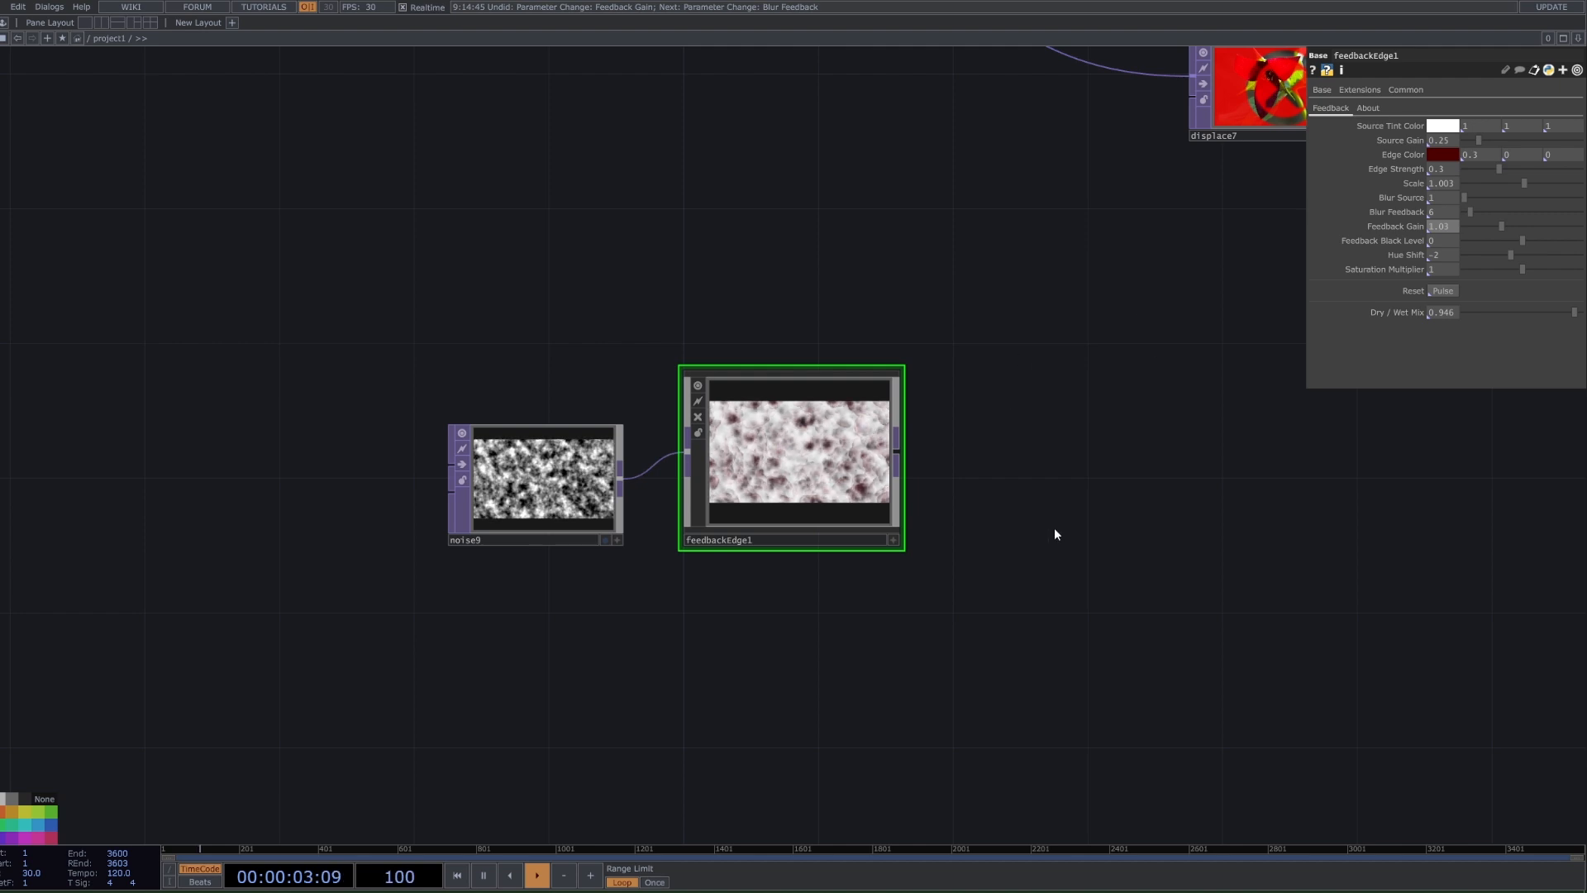
pyautogui.moveTo(1076, 353); pyautogui.dragTo(718, 432)
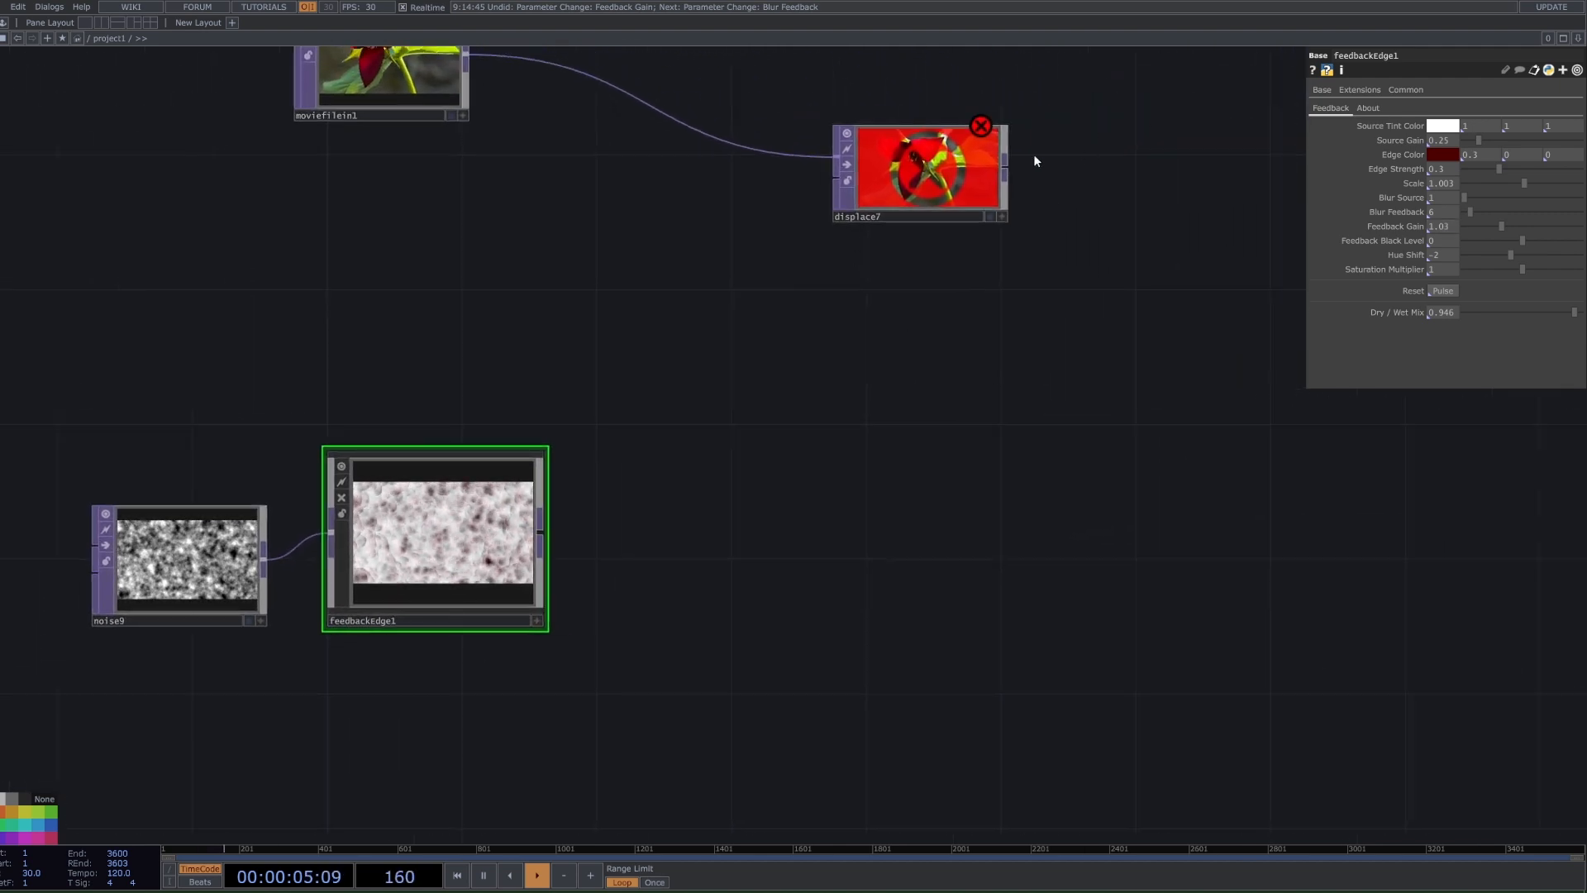
# - Add an Edge TOP after the feedbackEdge component and line it up with that component
pyautogui.moveTo(274, 577); pyautogui.dragTo(241, 576)
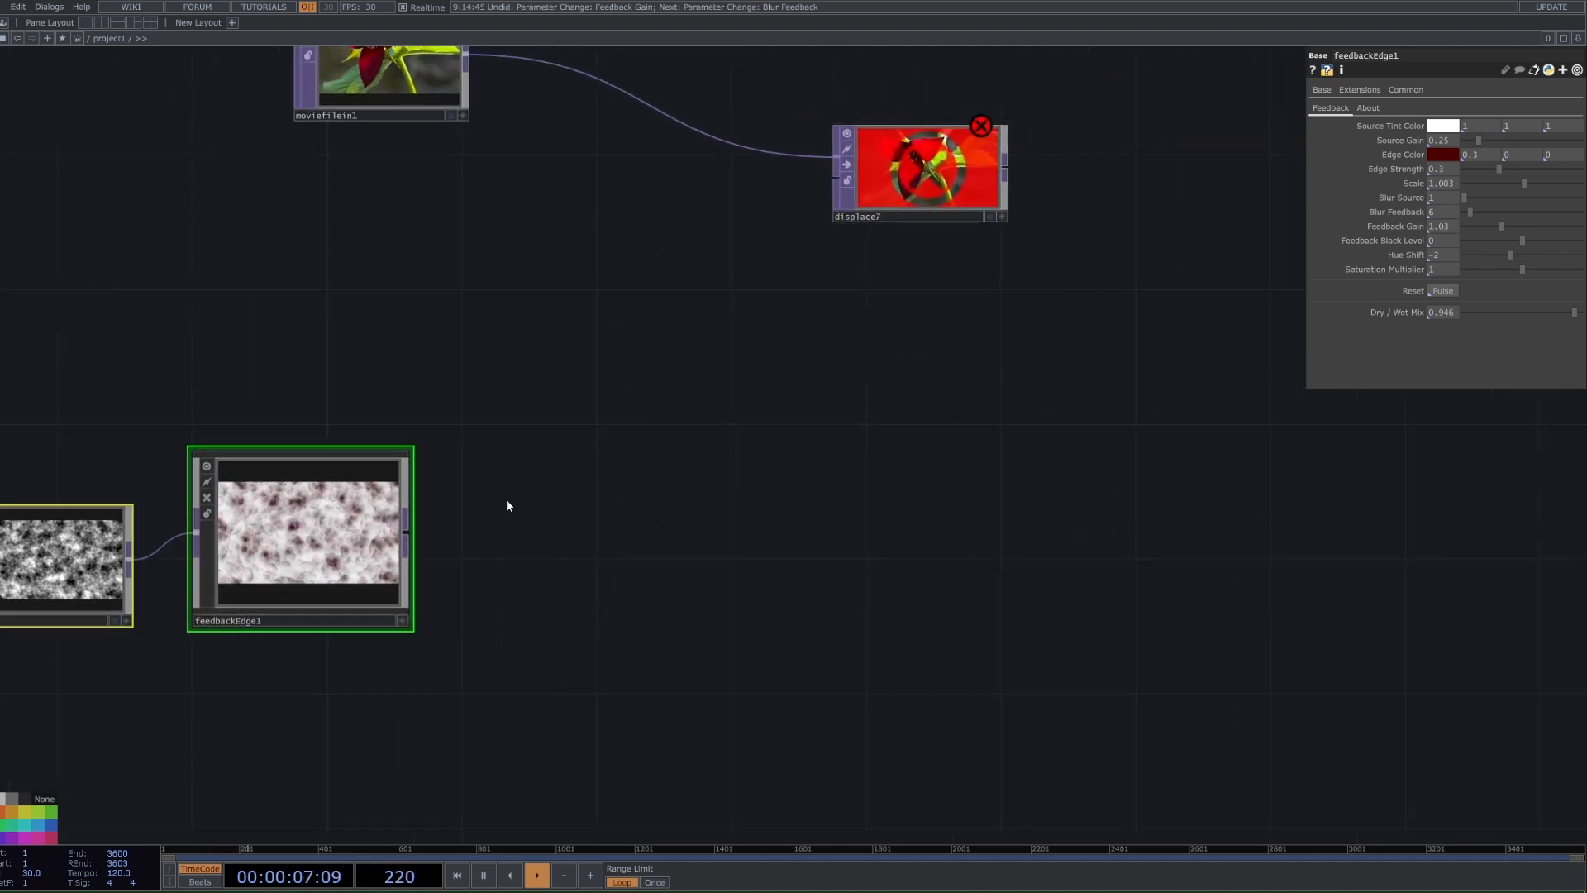
pyautogui.click(506, 500)
pyautogui.rightClick(404, 532)
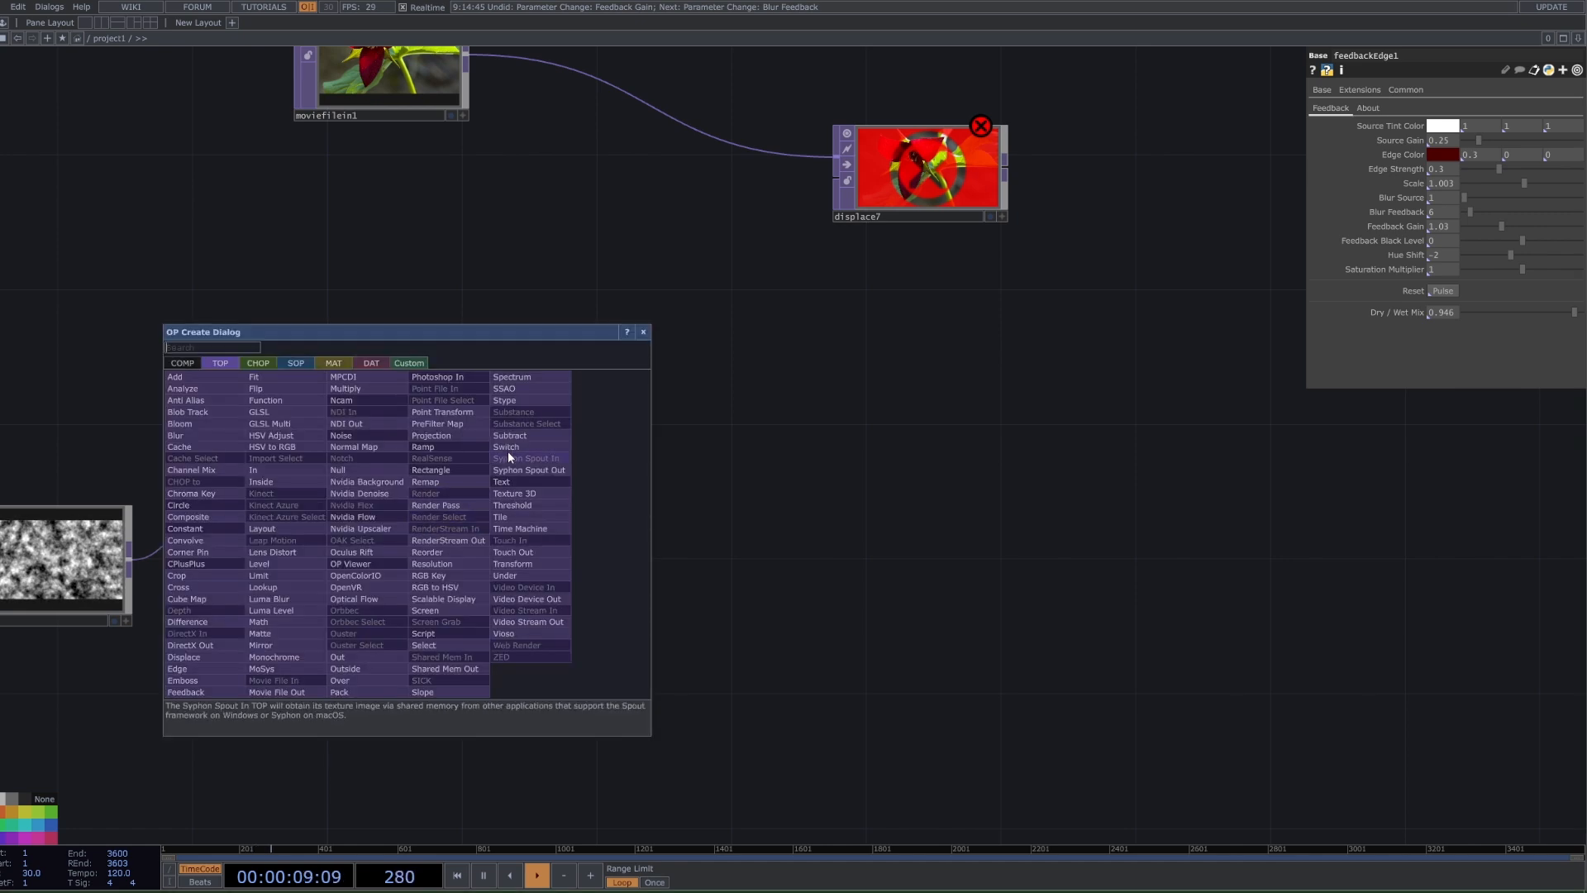
pyautogui.write('ed')
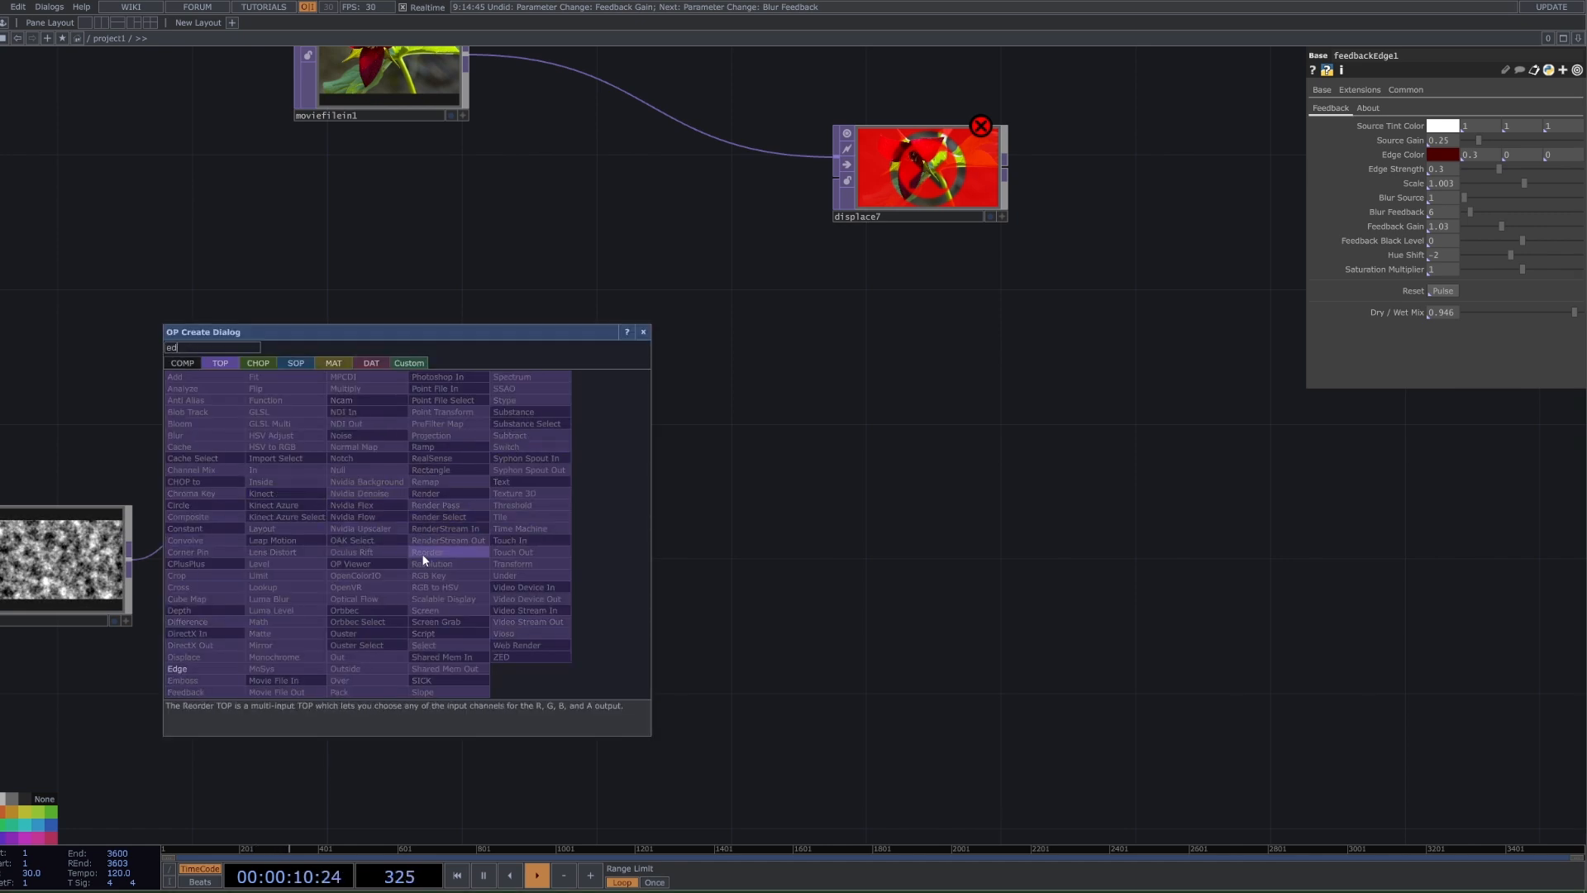
pyautogui.click(213, 668)
pyautogui.click(545, 501)
pyautogui.scroll(3, 603, 500)
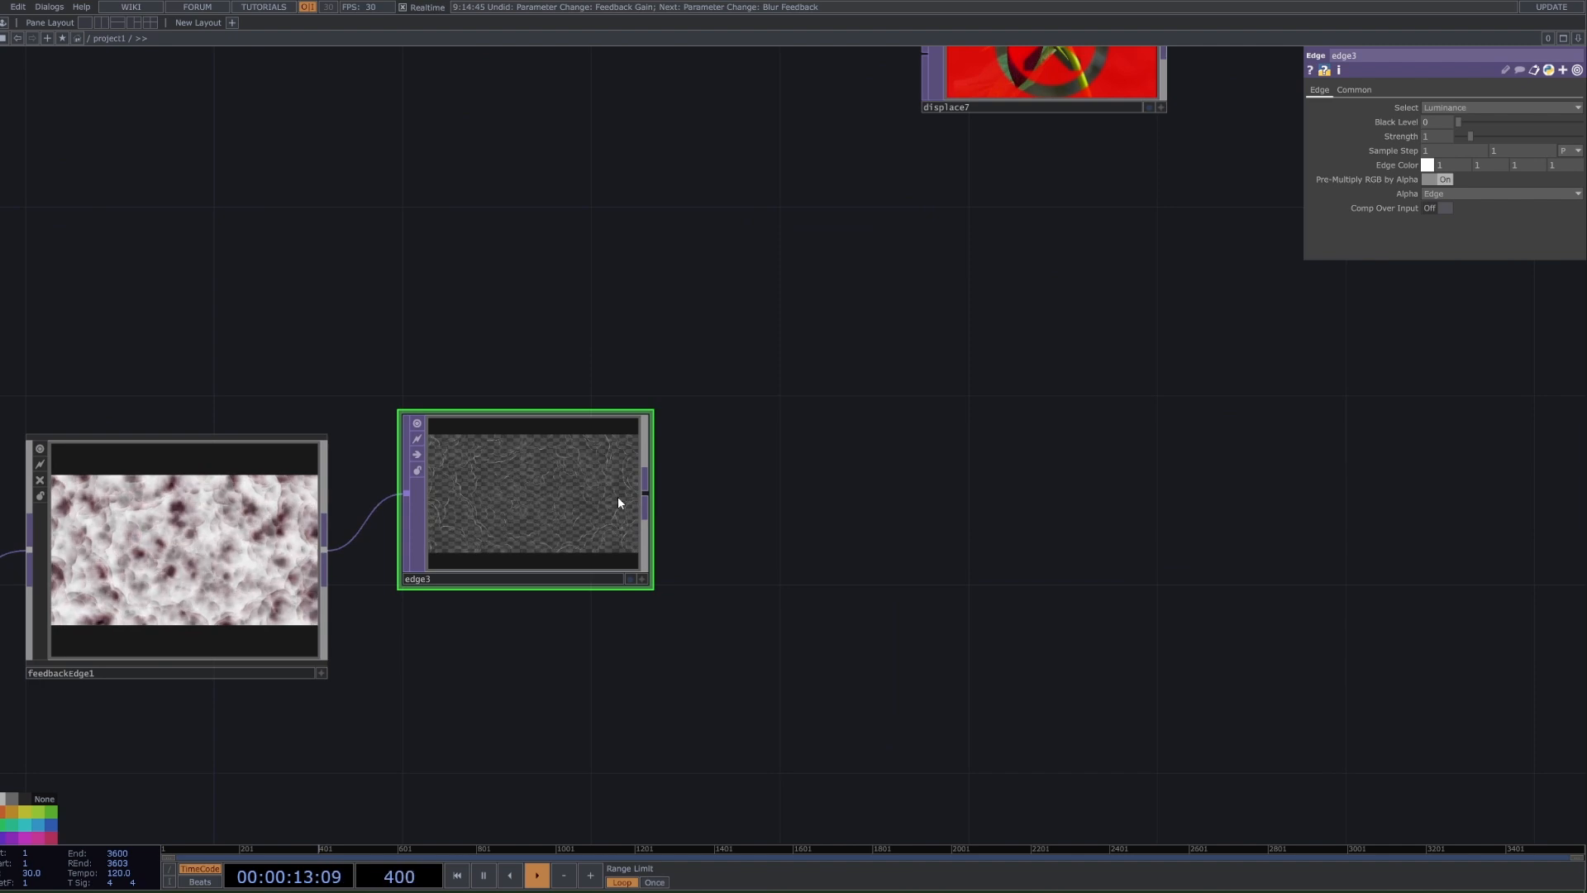
pyautogui.scroll(2, 618, 496)
pyautogui.scroll(-5, 572, 504)
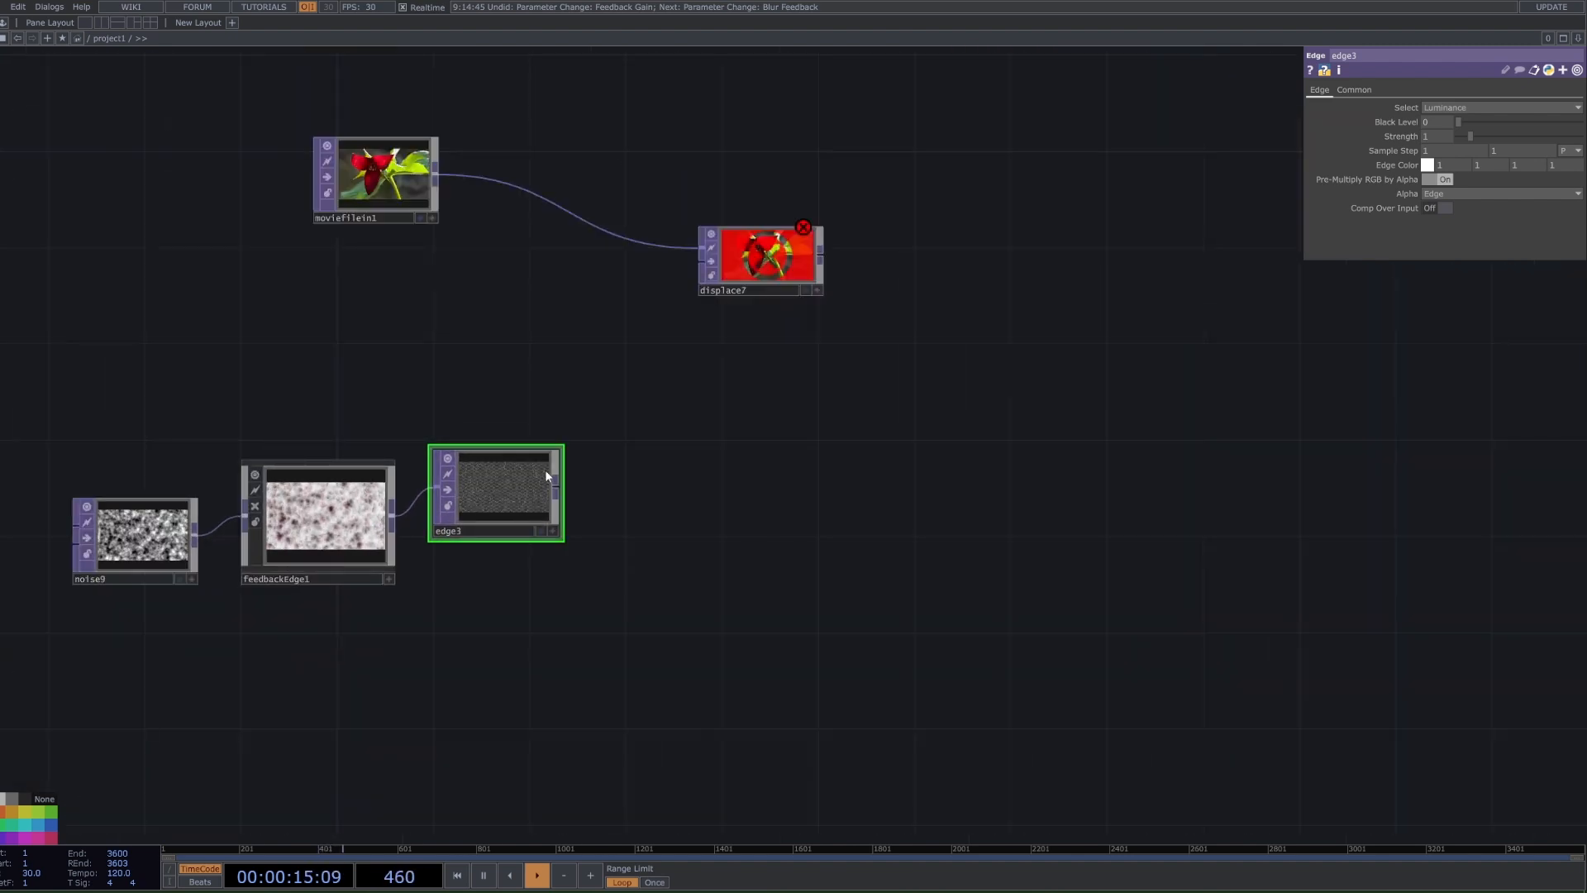
pyautogui.moveTo(548, 463); pyautogui.dragTo(547, 487)
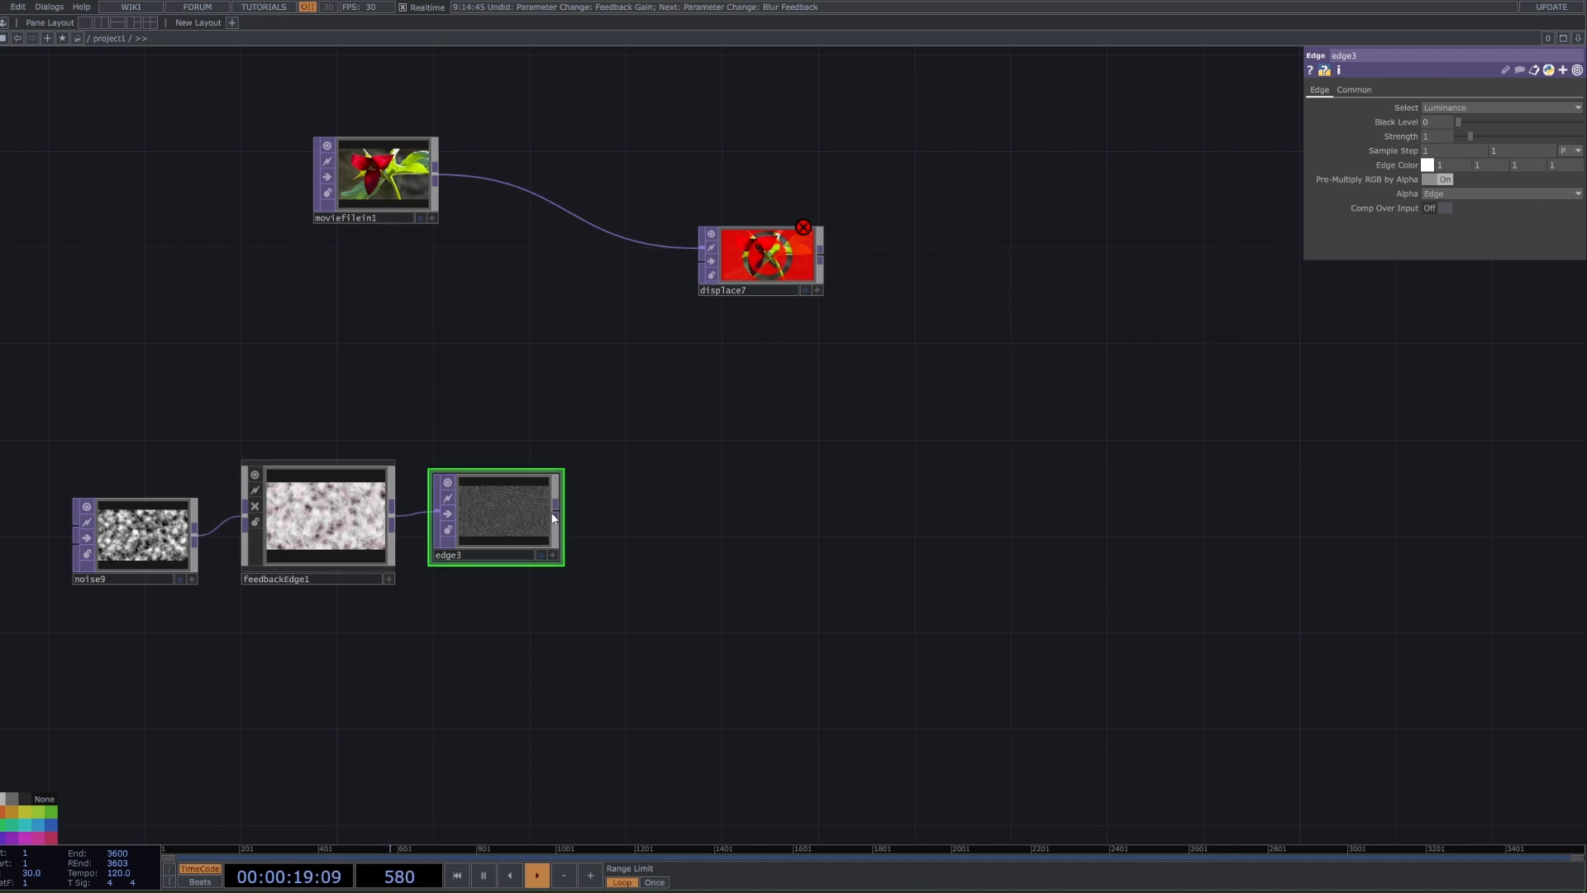
# - Add a Slope TOP after the Edge TOP and connect its output to the Displace TOP's second input
pyautogui.press('Tab')
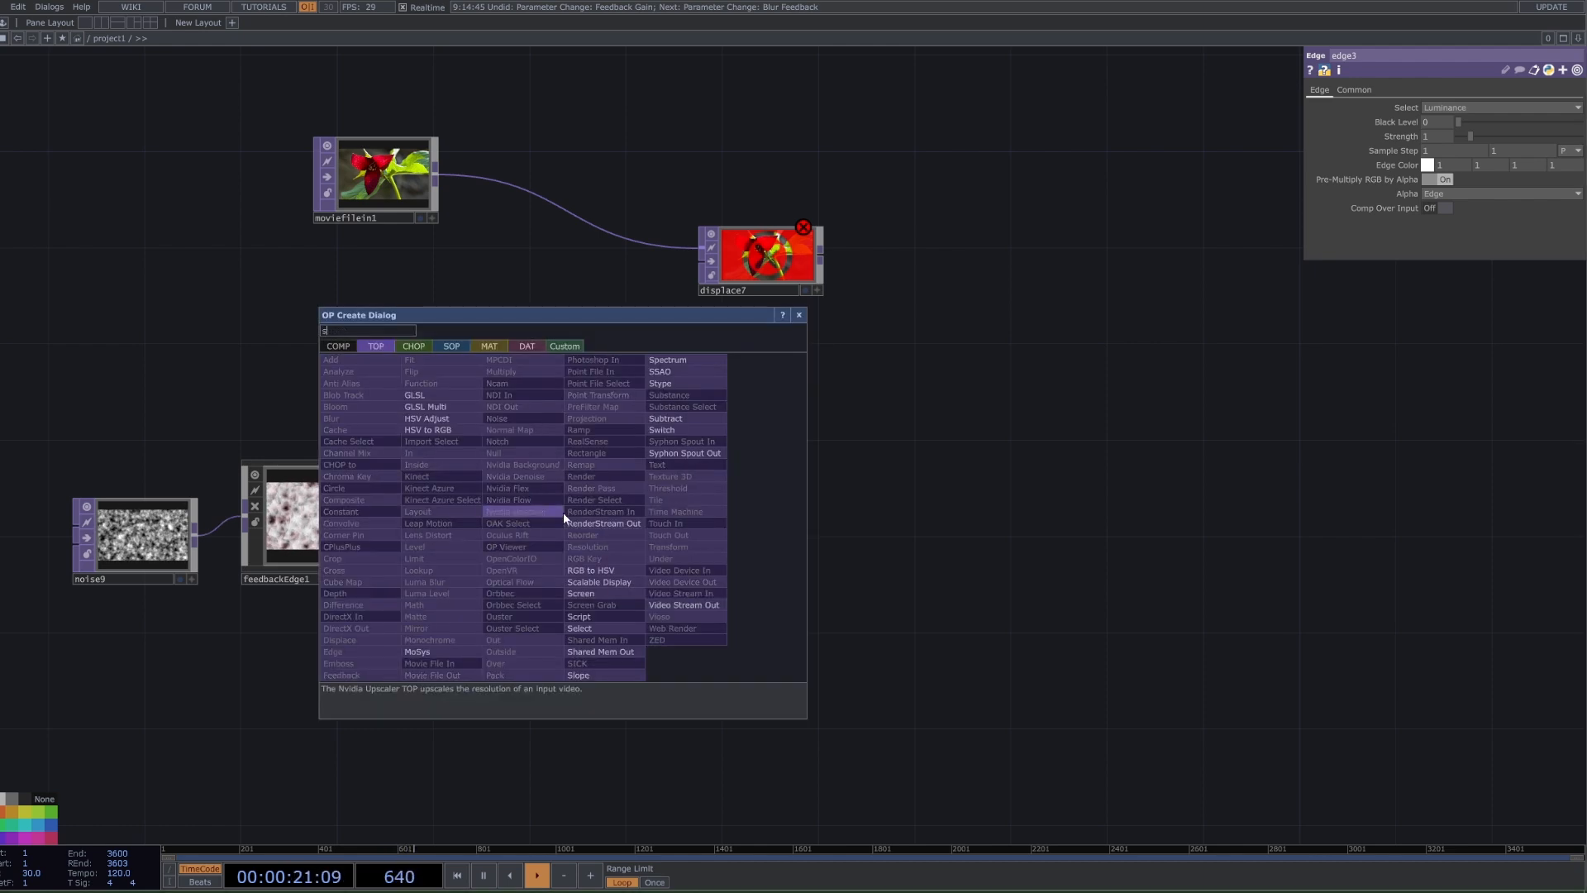
pyautogui.write('slo')
pyautogui.click(602, 676)
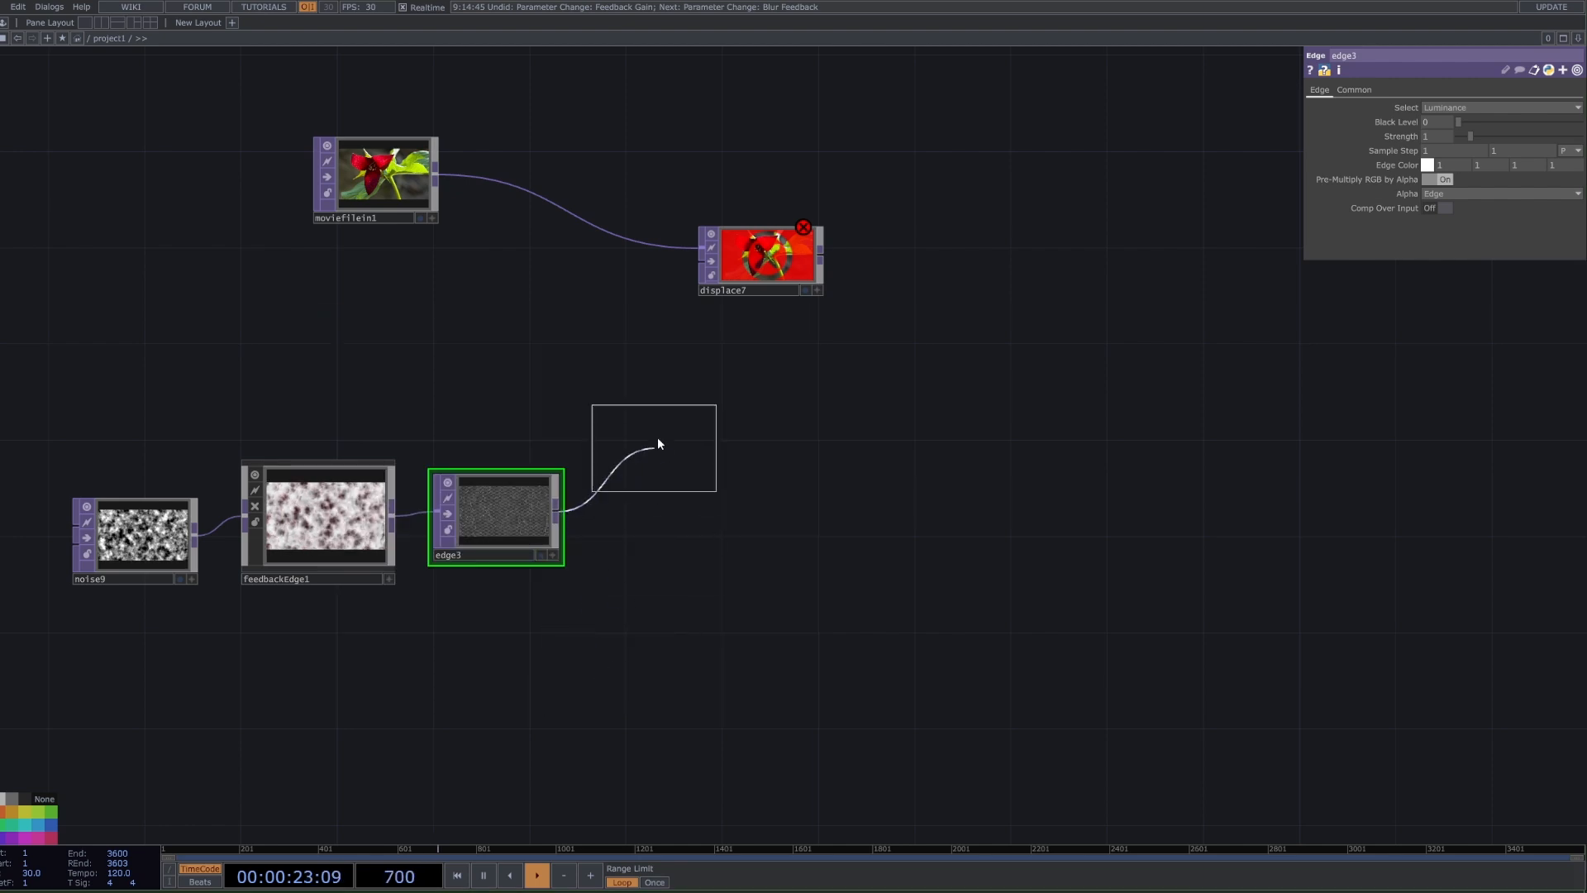
pyautogui.click(657, 436)
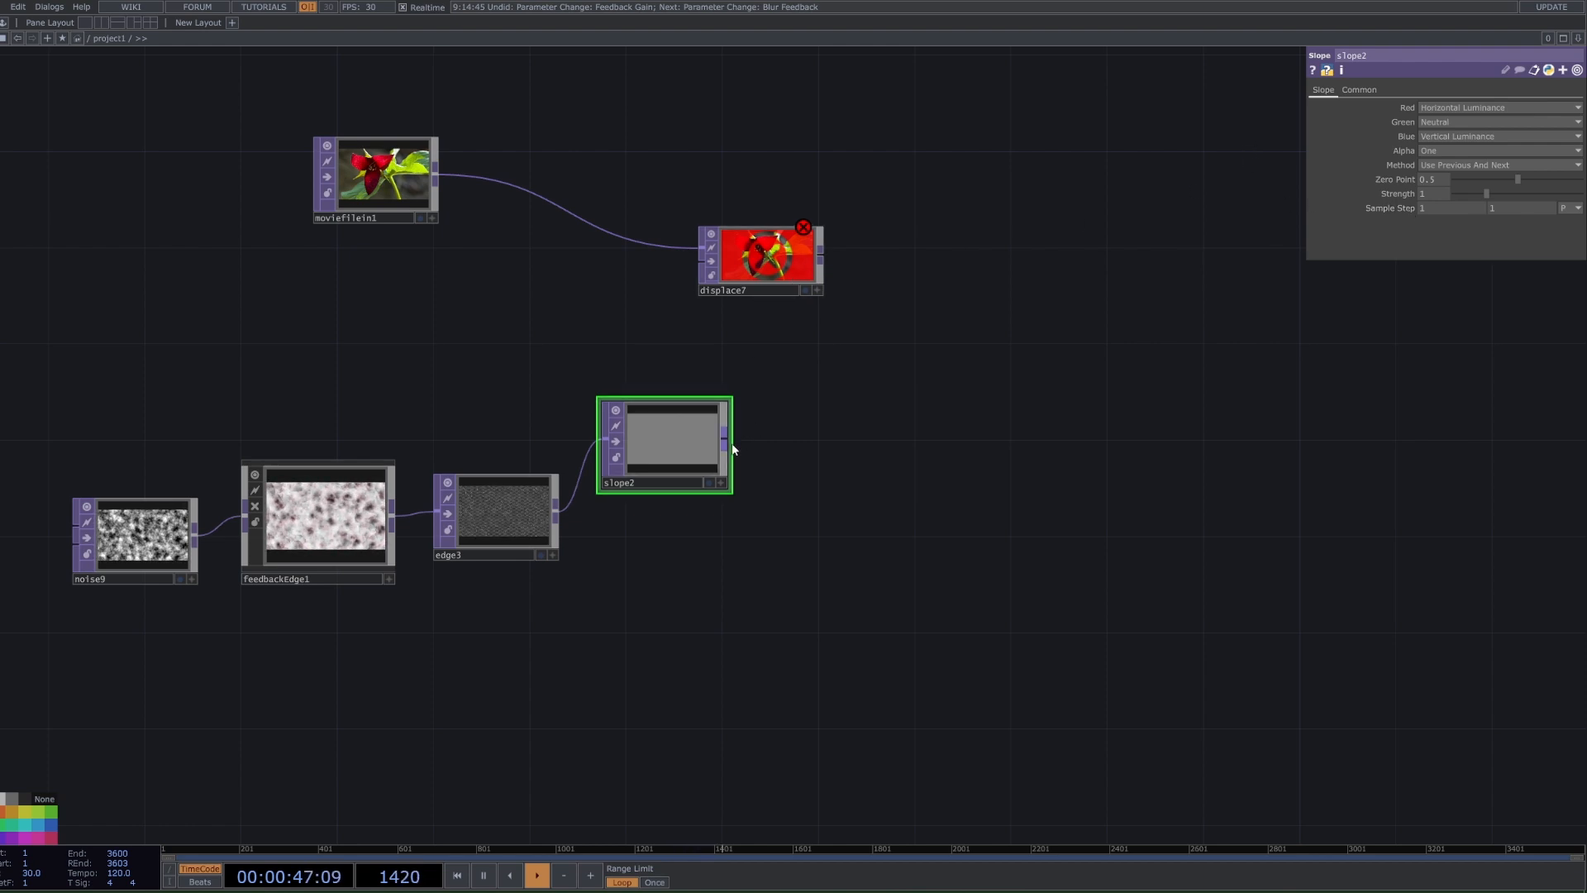
pyautogui.moveTo(725, 434); pyautogui.dragTo(806, 270)
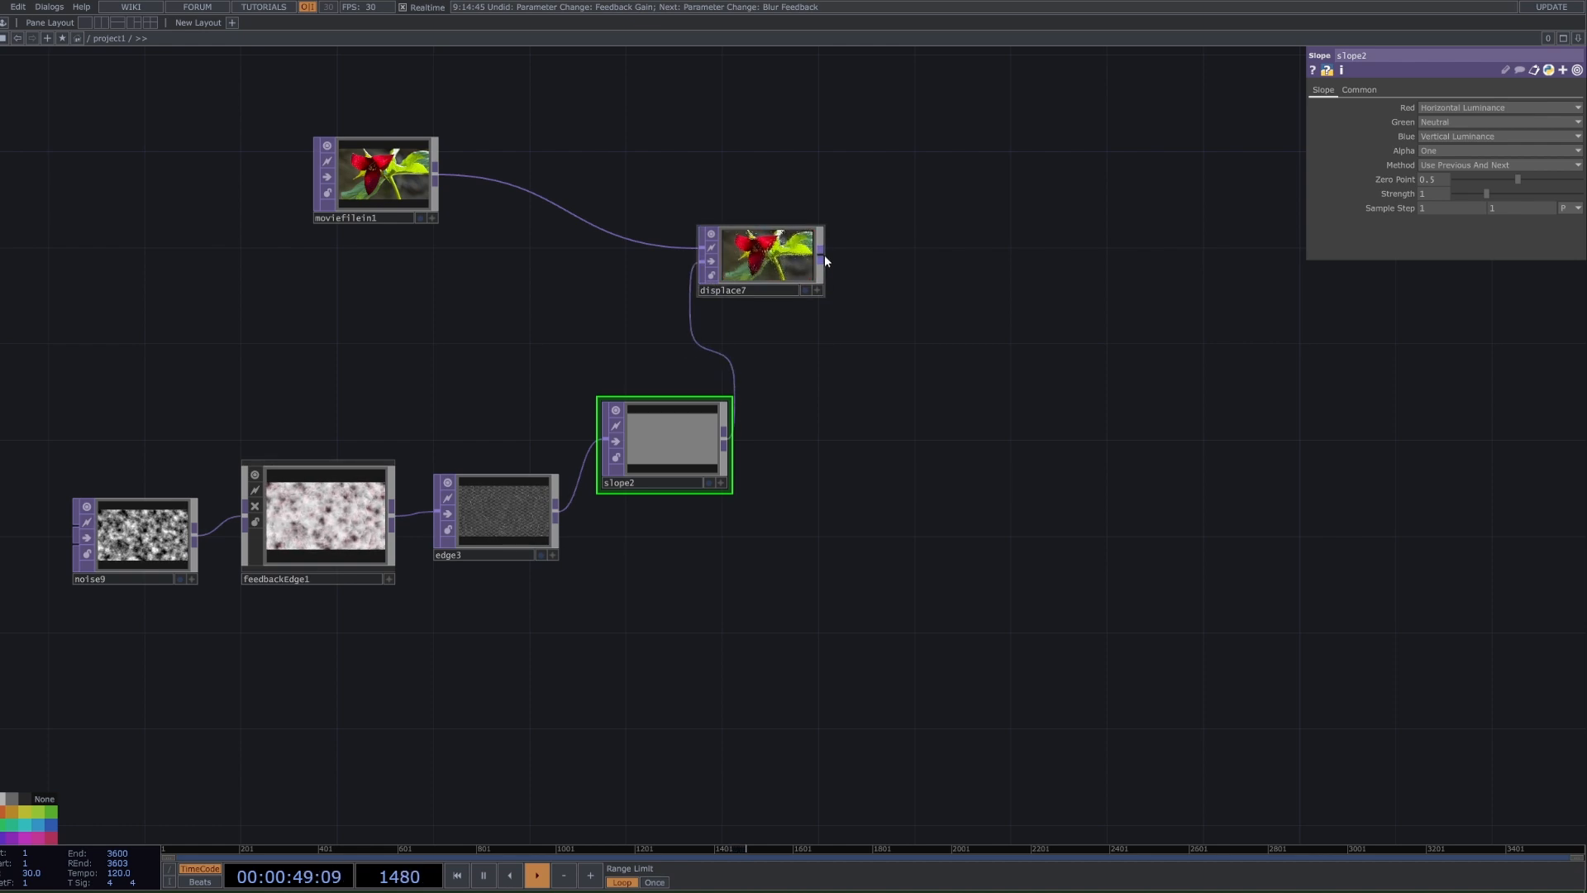
# - Add a Null TOP after the Displace TOP and display it as the network background
pyautogui.rightClick(825, 255)
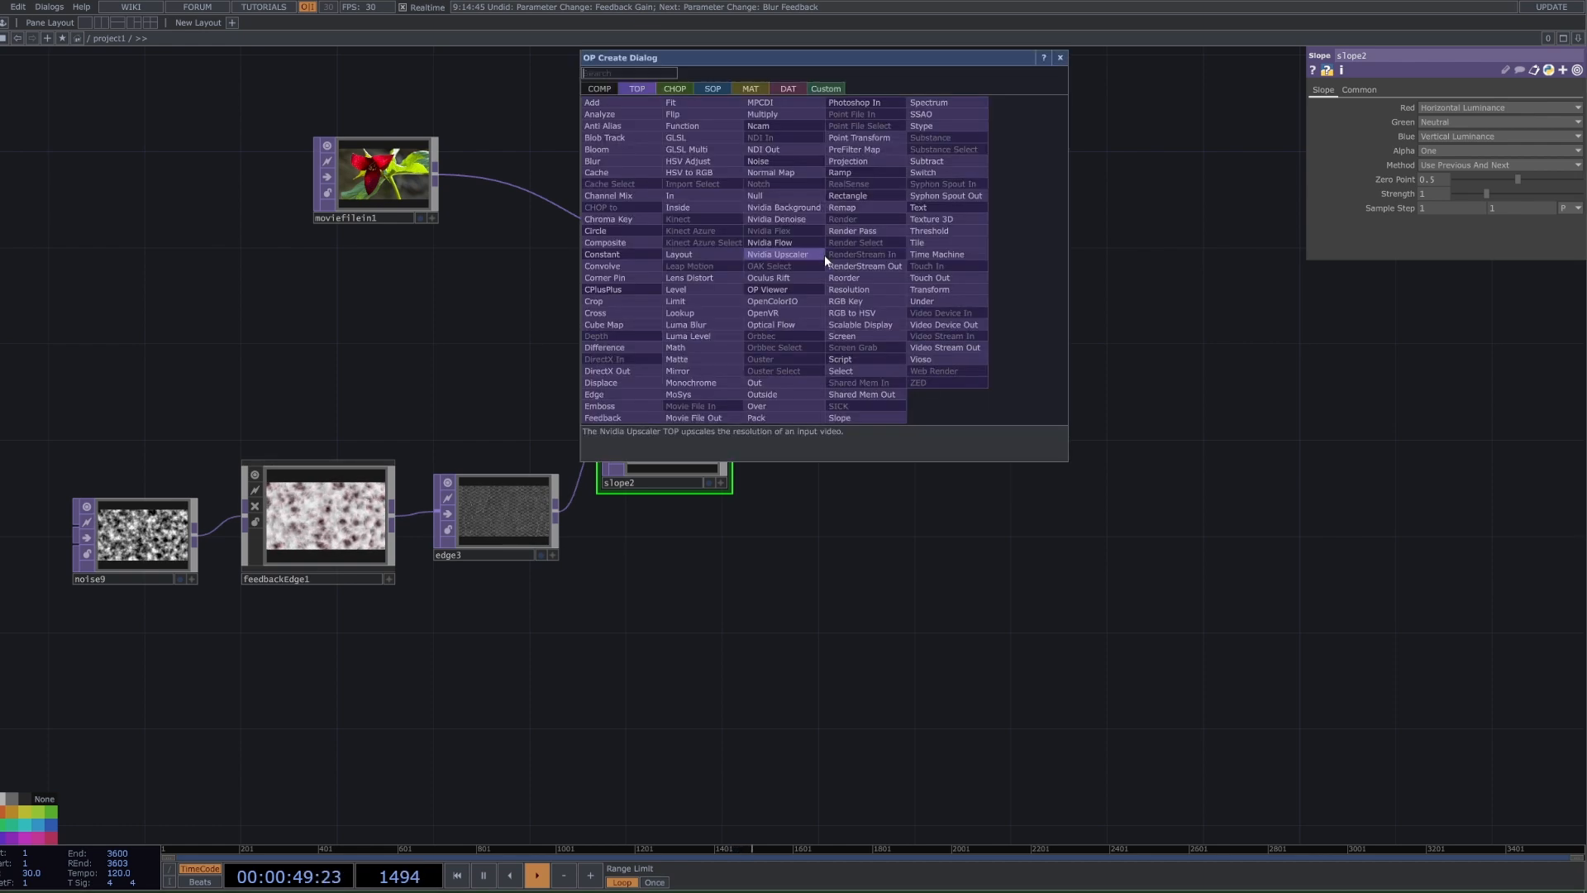
pyautogui.click(777, 196)
pyautogui.click(1174, 282)
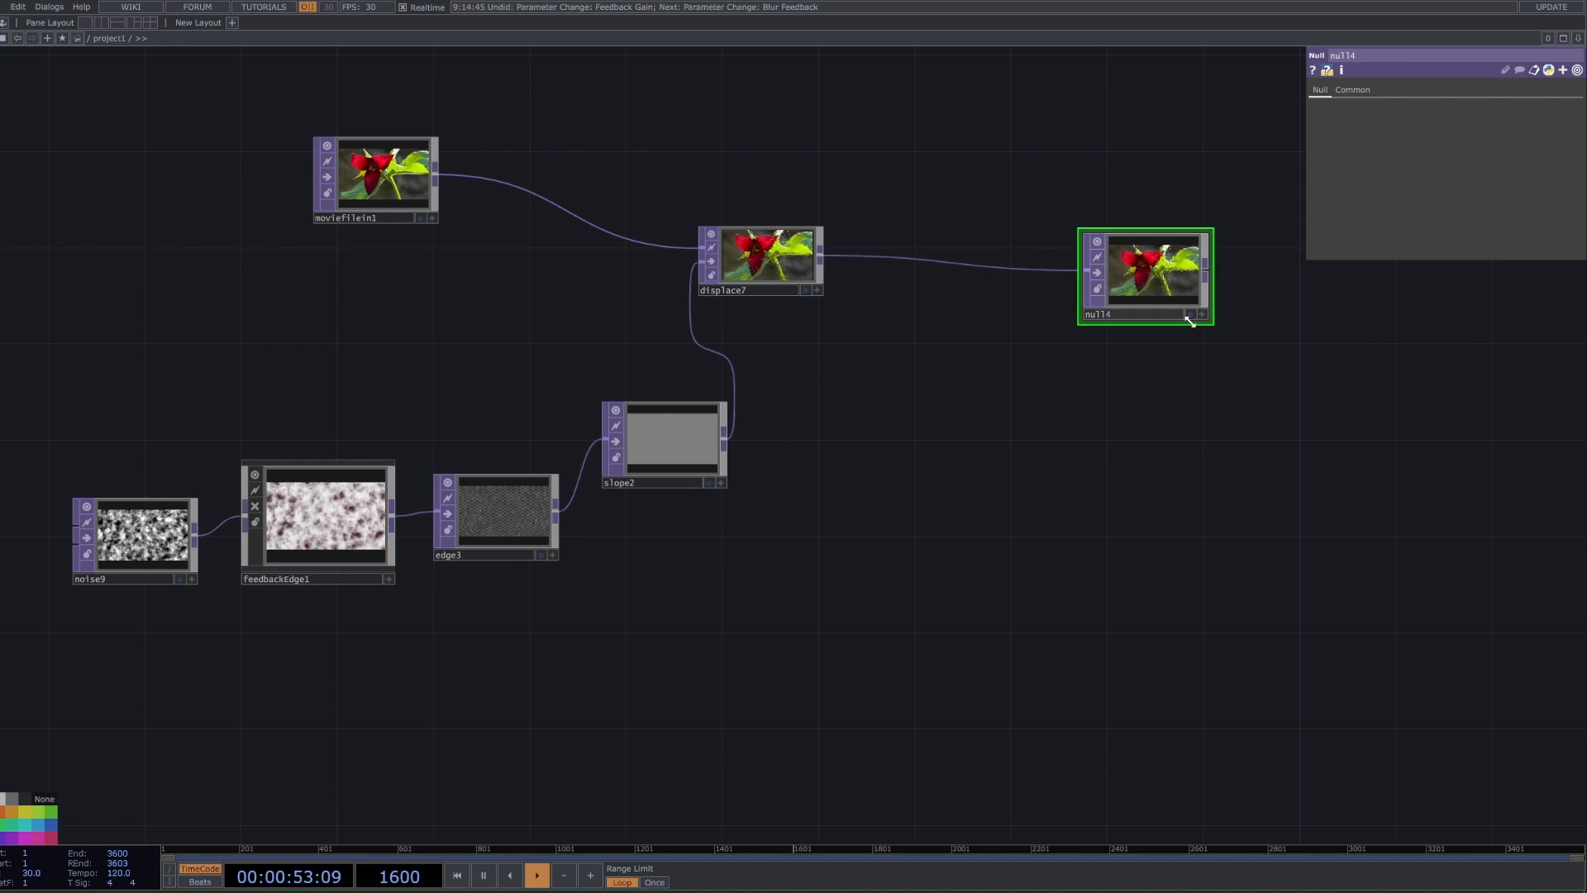
pyautogui.click(1186, 317)
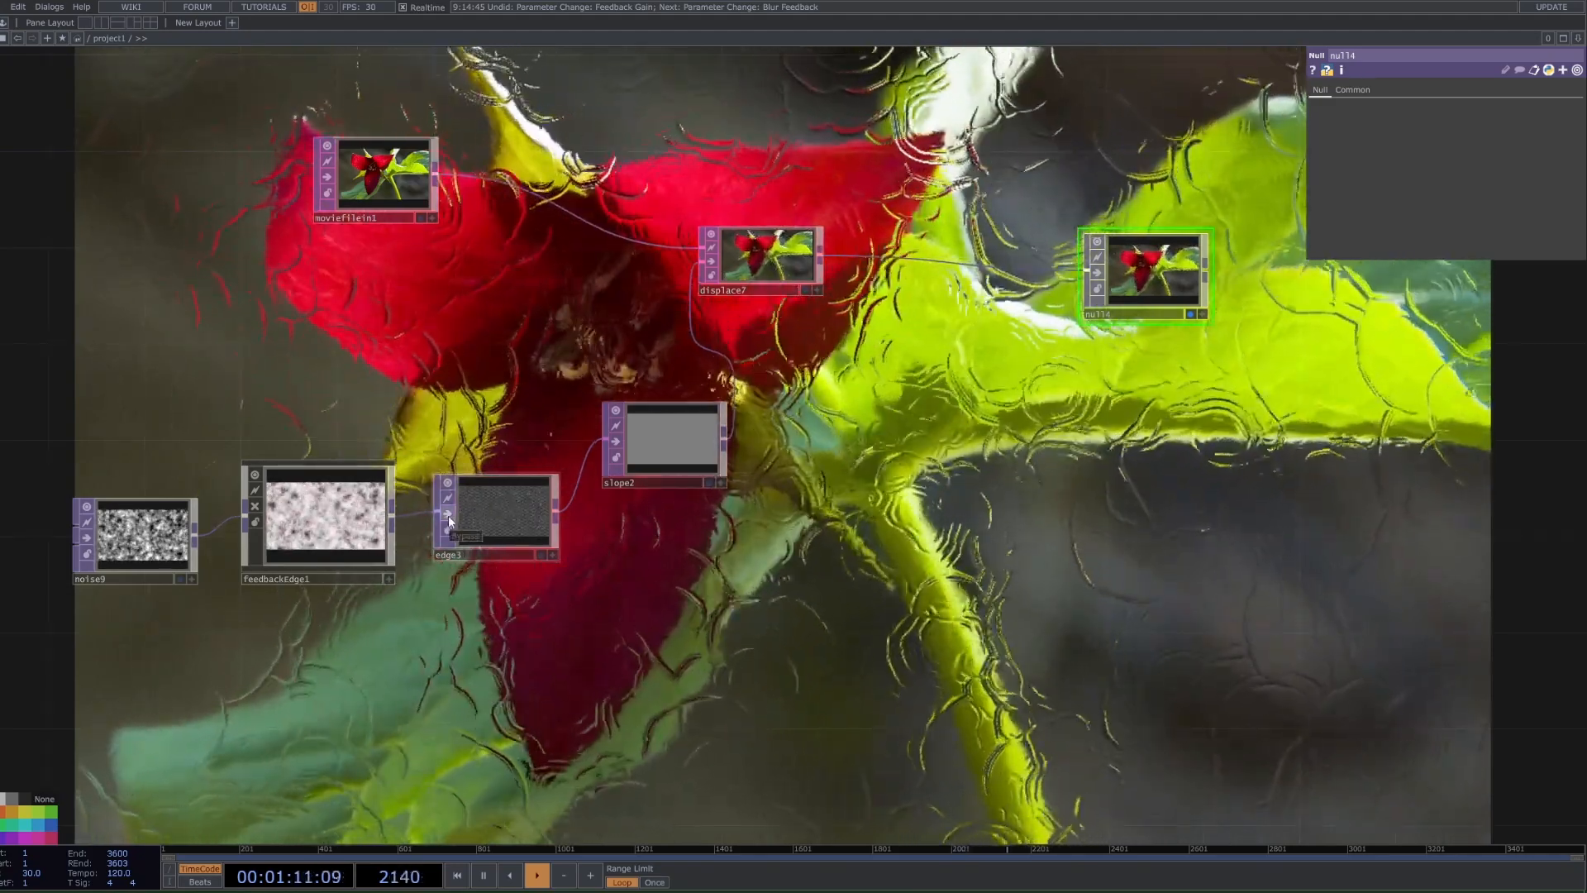
# - Bypass the Edge TOP and lower the Slope TOP's Strength to about 0.56
pyautogui.click(448, 514)
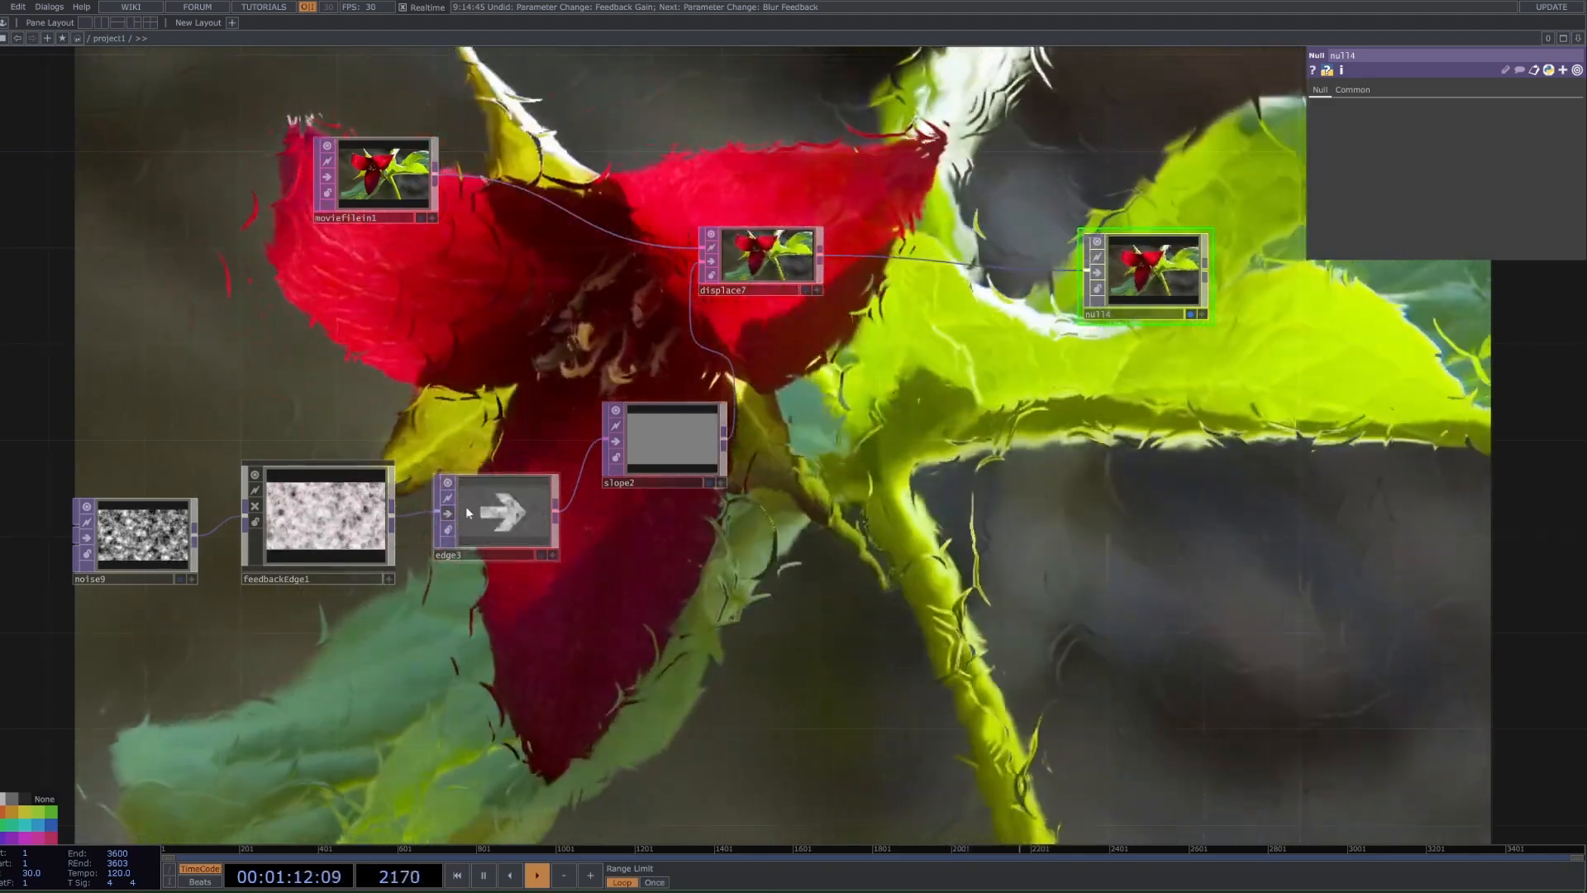
pyautogui.click(661, 435)
pyautogui.moveTo(1487, 192)
pyautogui.mouseDown()
pyautogui.moveTo(1554, 195)
pyautogui.moveTo(1472, 208)
pyautogui.mouseUp()
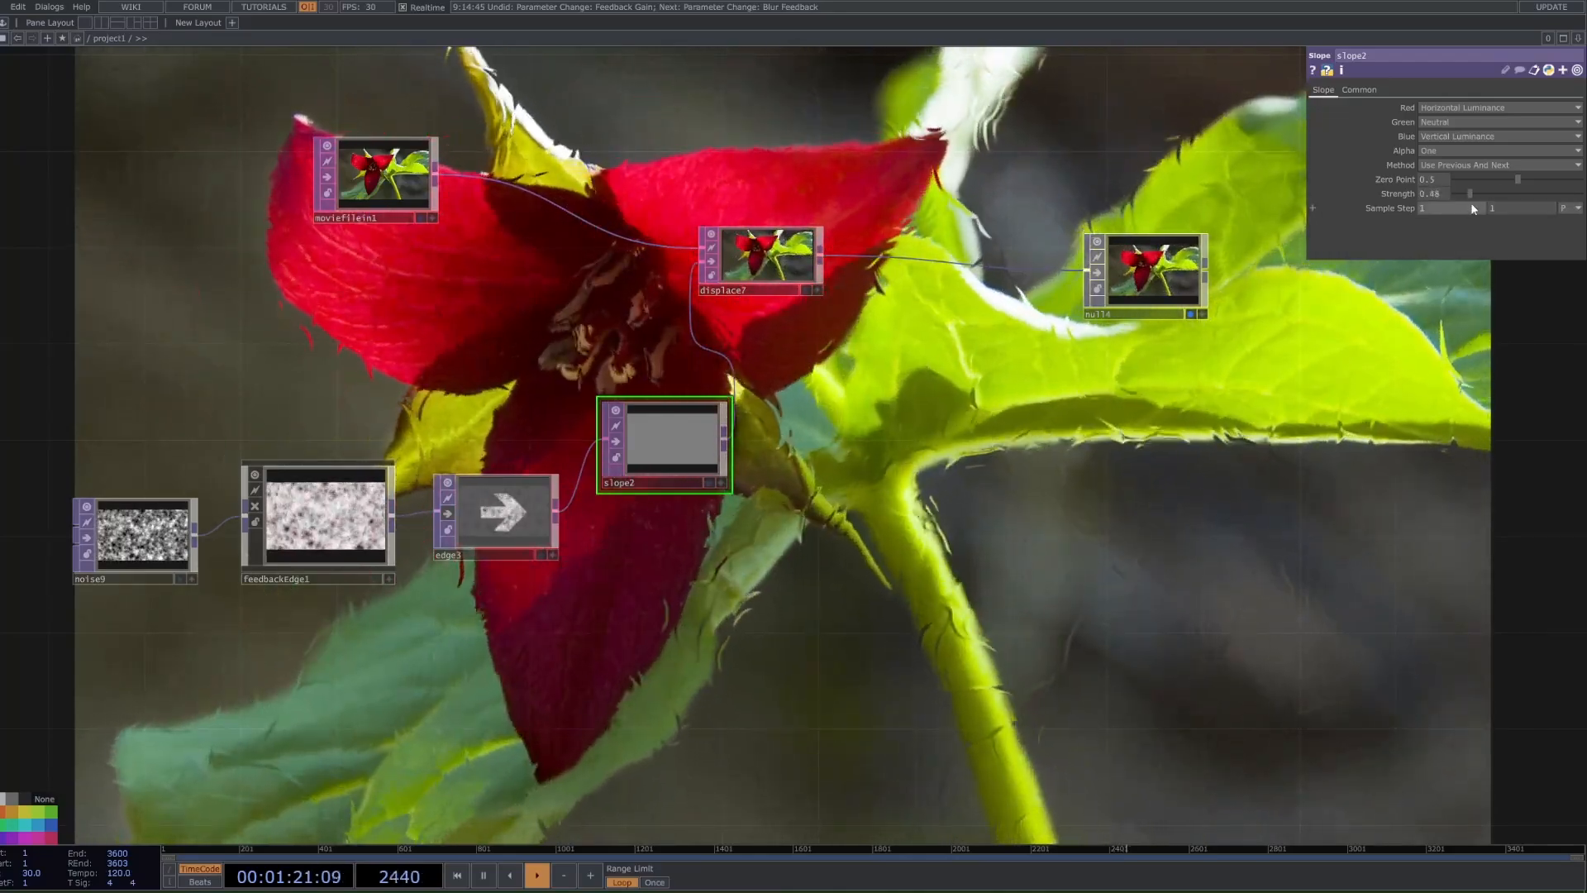
# - Move the Movie File In TOP with the flower image so it sits ahead of the Noise TOP in the network
pyautogui.moveTo(940, 521)
pyautogui.mouseDown()
pyautogui.moveTo(984, 515)
pyautogui.moveTo(909, 525)
pyautogui.mouseUp()
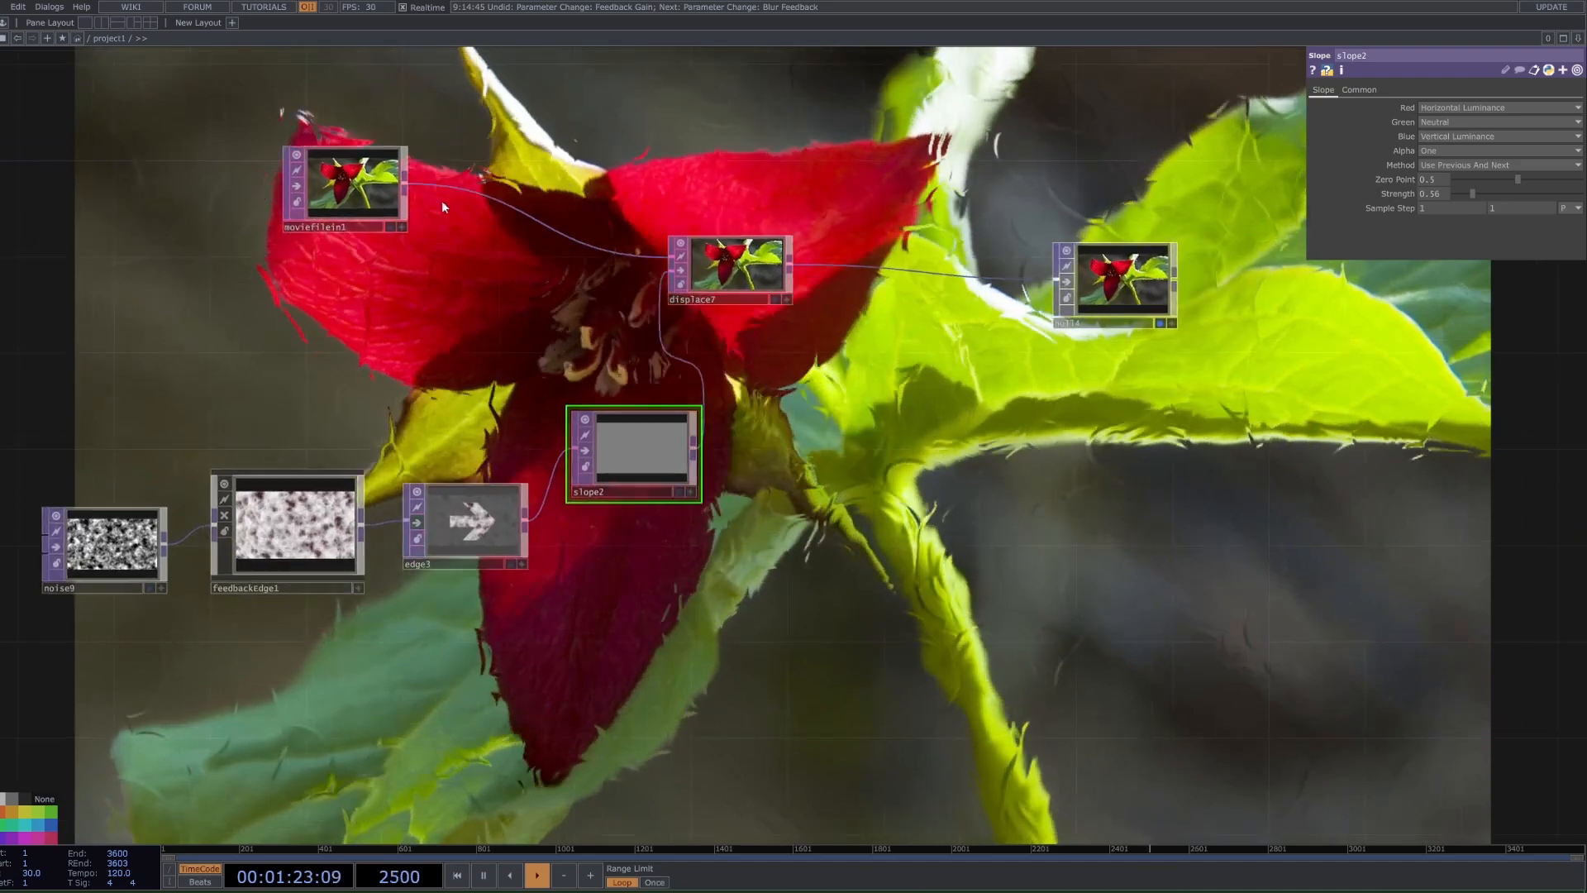
pyautogui.moveTo(372, 195); pyautogui.dragTo(152, 220)
pyautogui.moveTo(254, 263); pyautogui.dragTo(818, 259)
pyautogui.moveTo(706, 241); pyautogui.dragTo(418, 385)
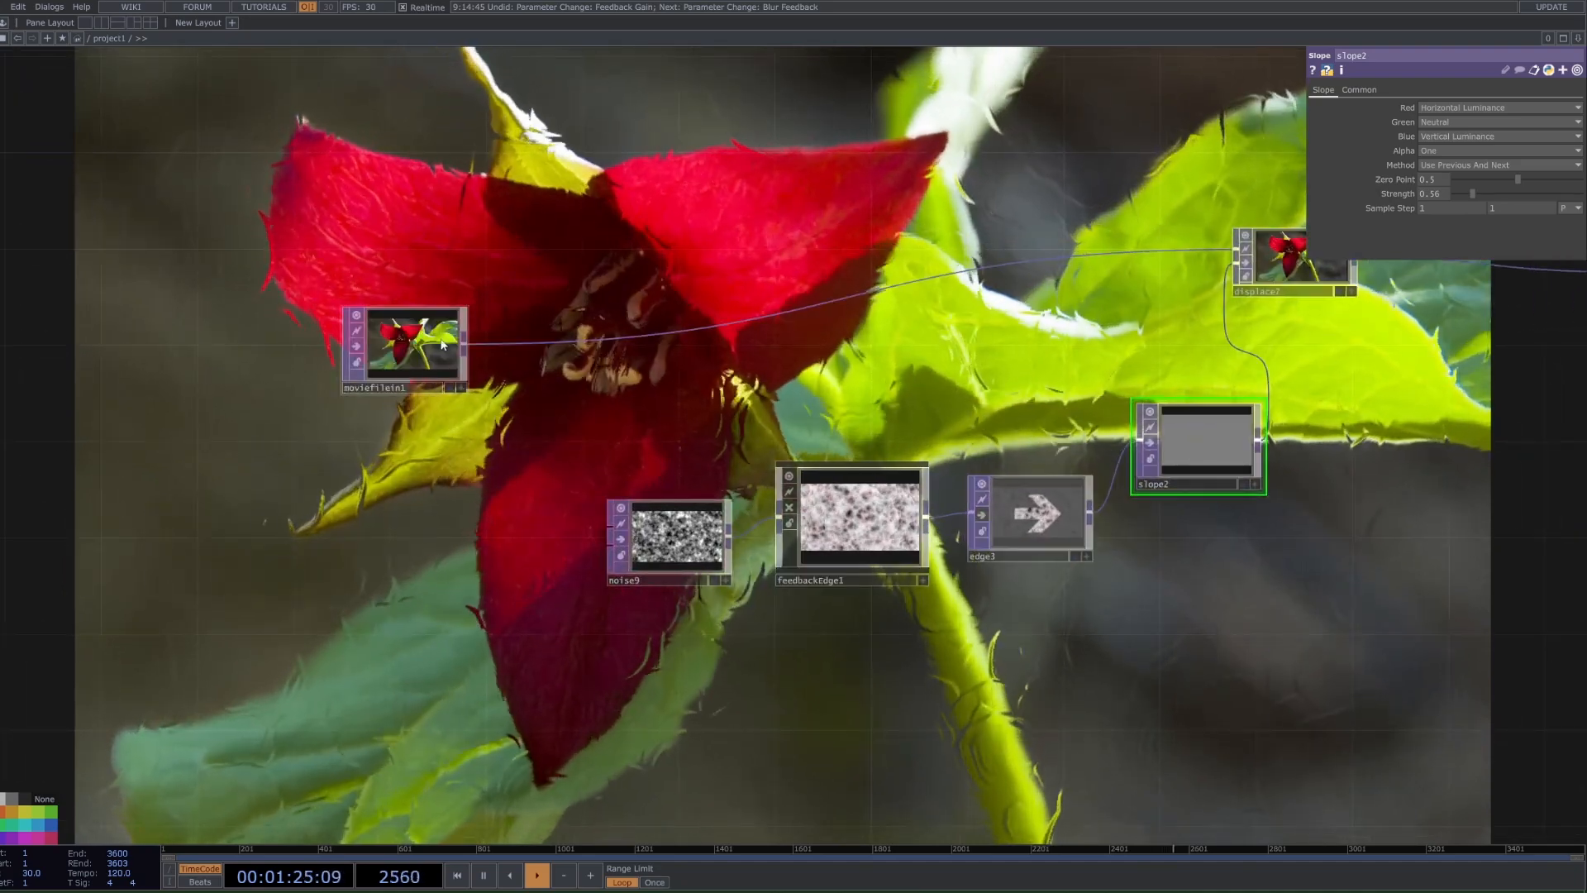
# - Try feeding the flower image into the Noise TOP's first input, undo that connection, and try its second input instead
pyautogui.click(585, 539)
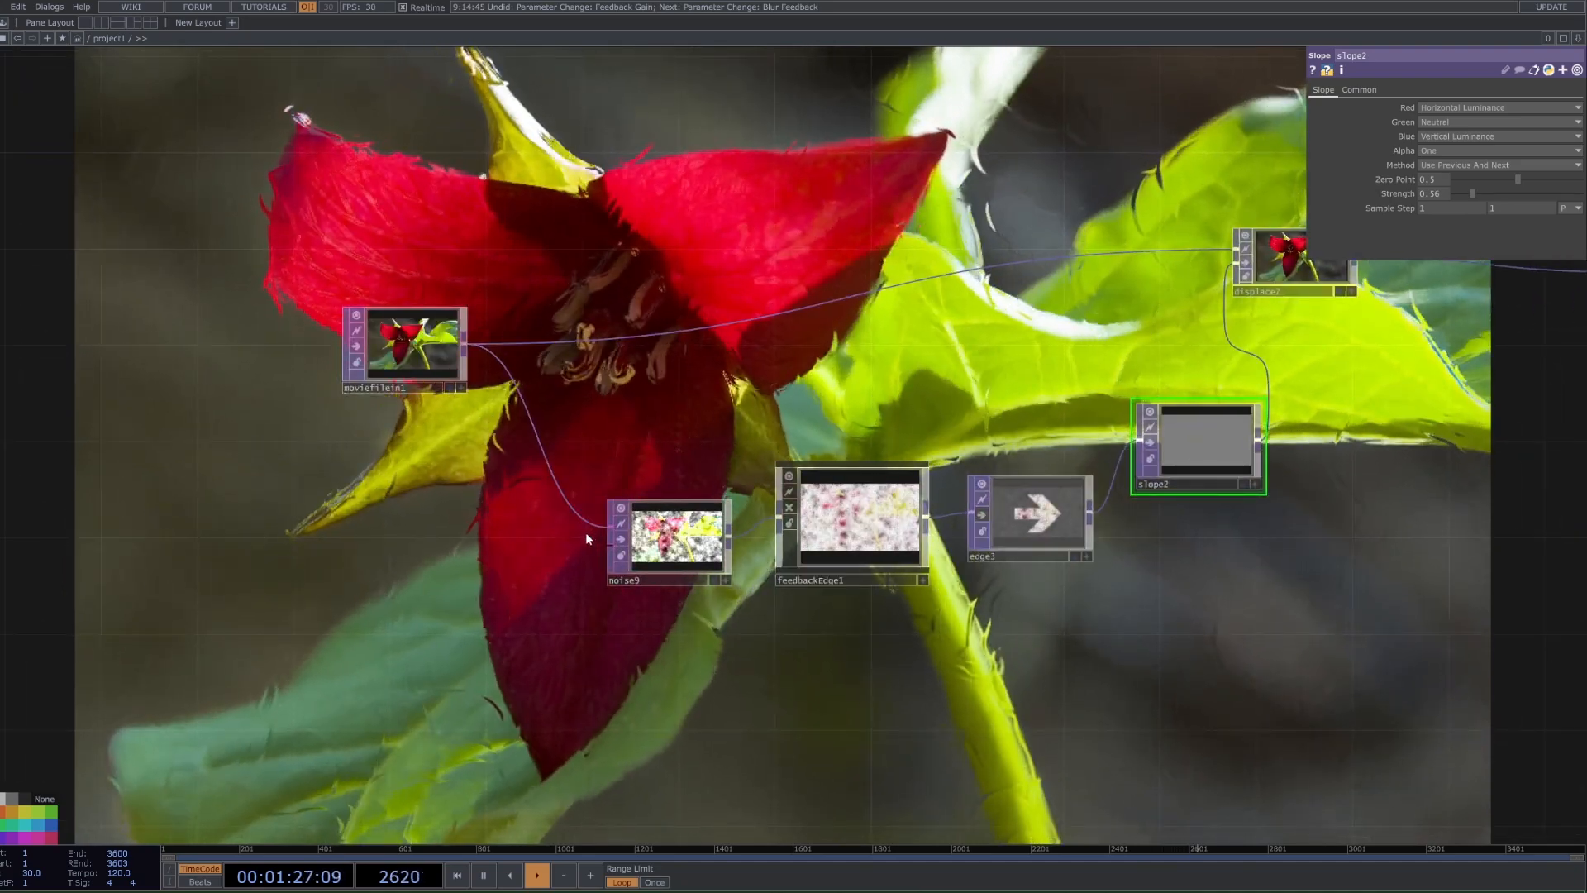
pyautogui.moveTo(1048, 400); pyautogui.dragTo(869, 433)
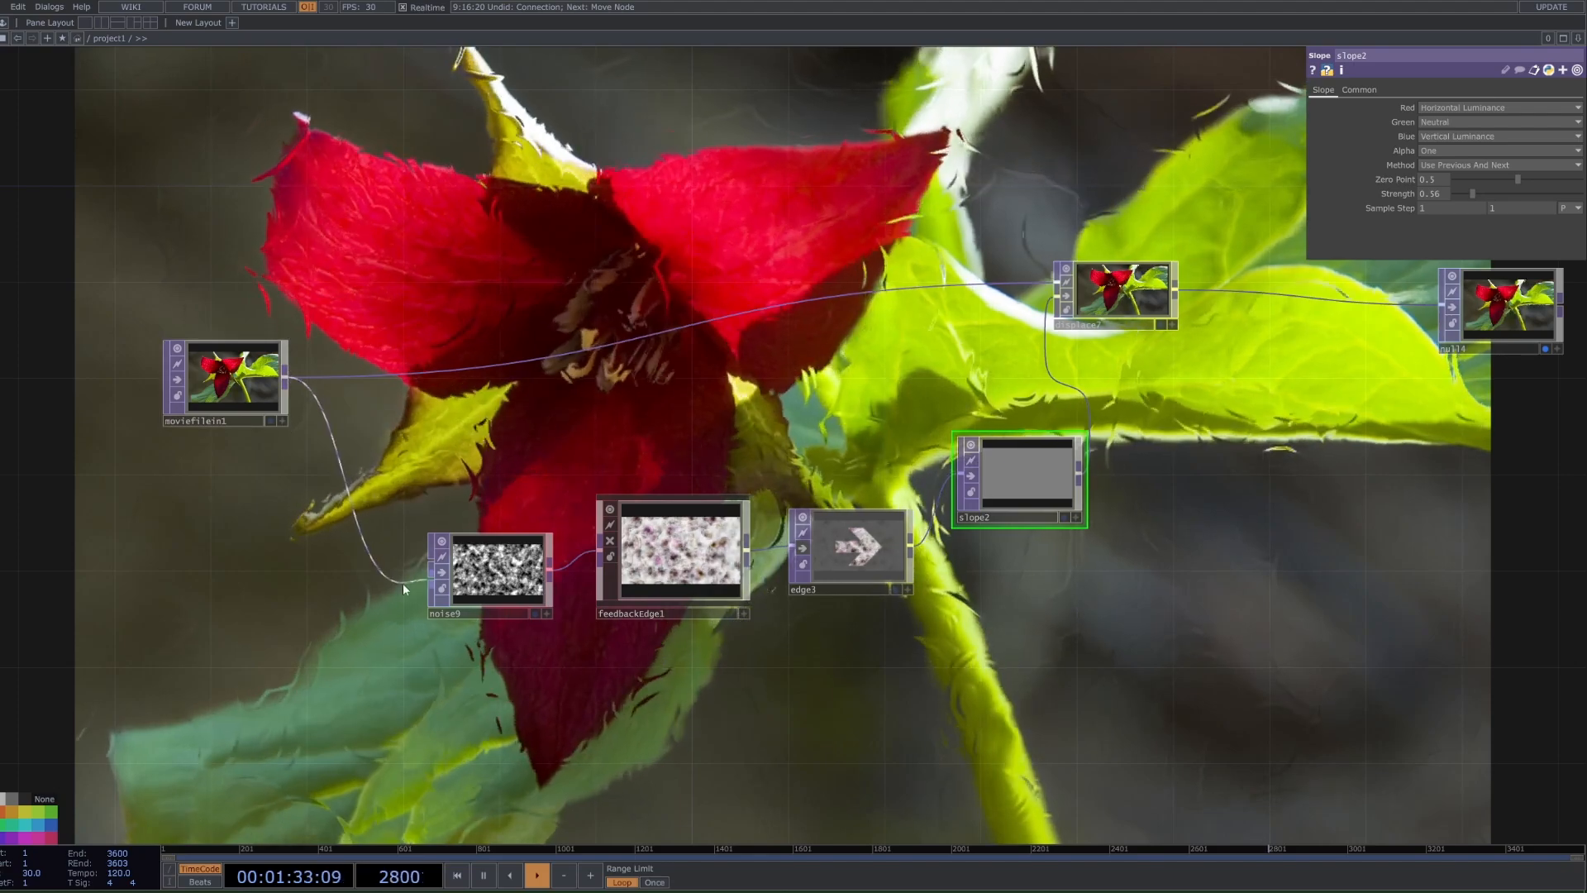
pyautogui.hotkey('ctrl', 'z')
pyautogui.scroll(10, 496, 571)
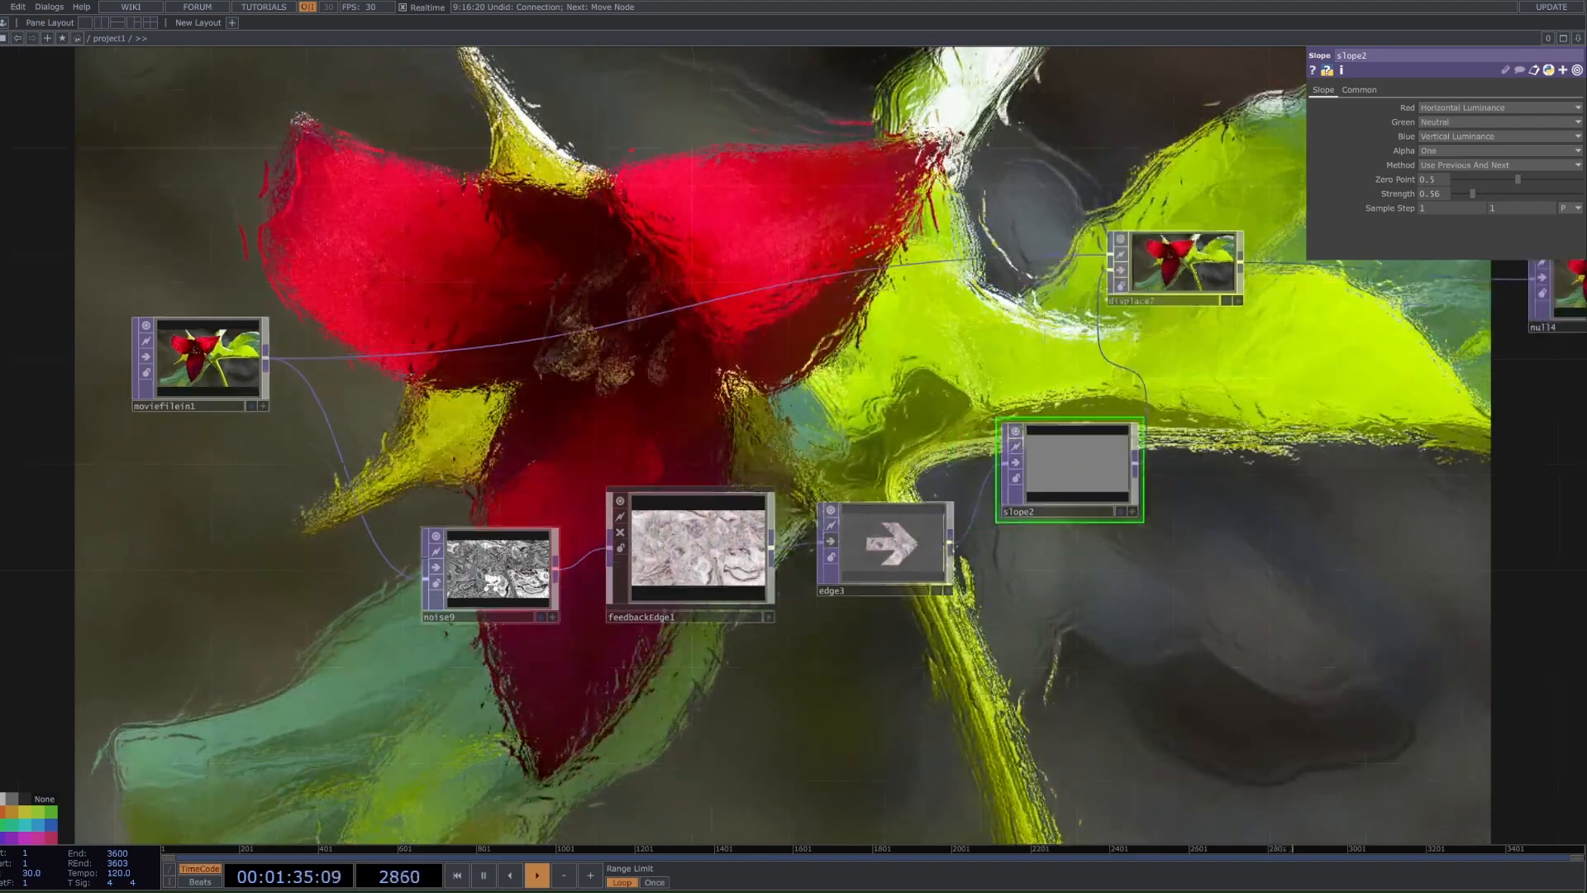
pyautogui.scroll(-10, 757, 417)
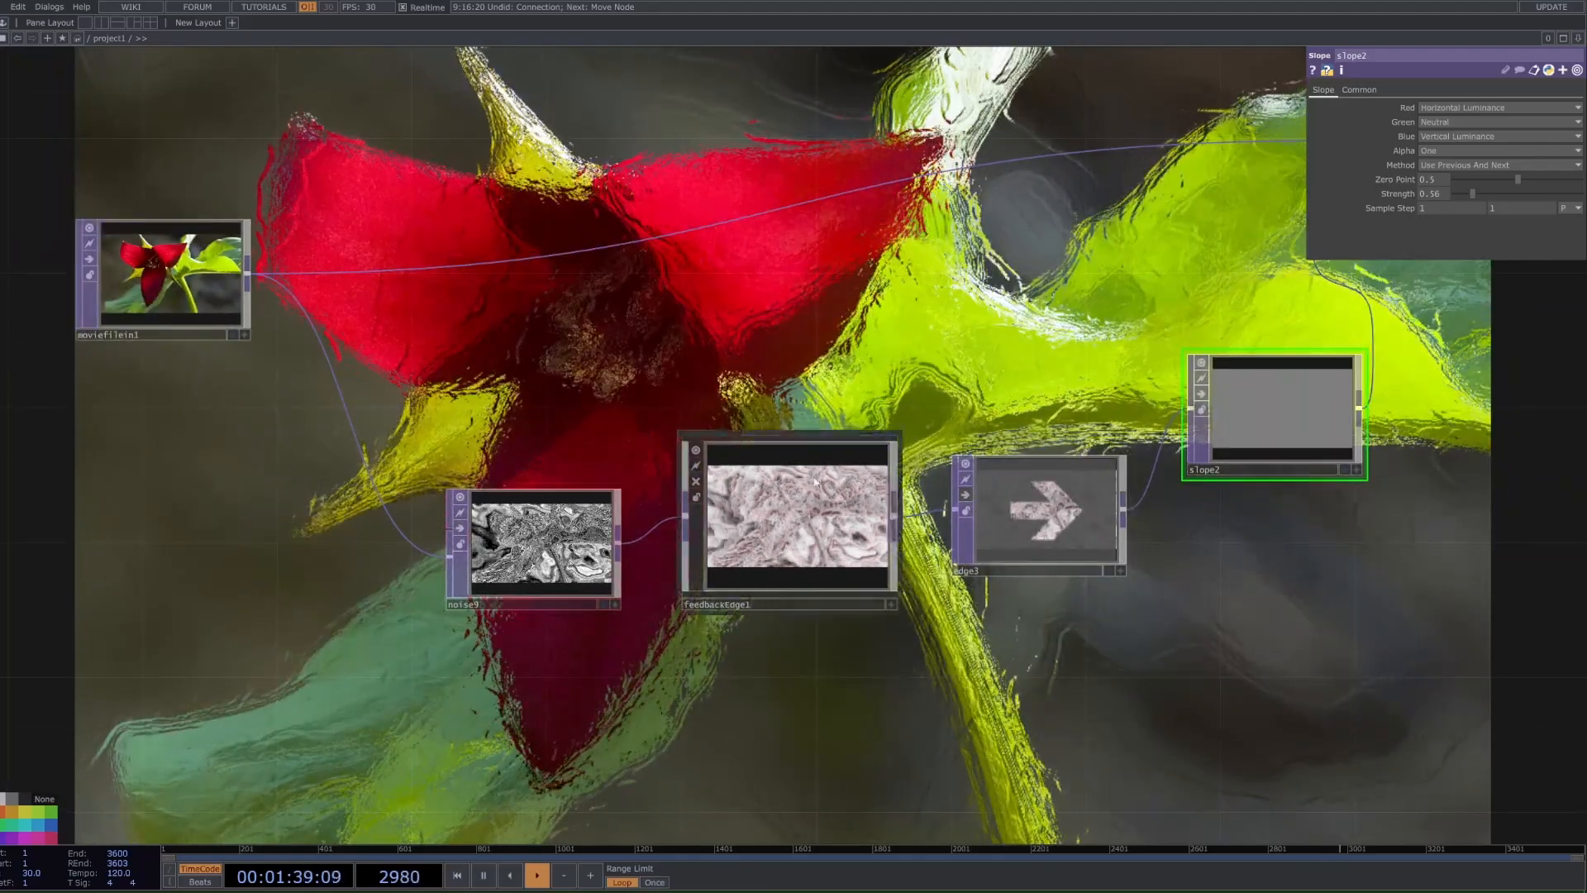
pyautogui.moveTo(1113, 331); pyautogui.dragTo(1106, 462)
# - Try feedbackEdge with Blur Feedback 1, Edge Strength about 0.553 and Scale about 1.007, then undo these changes and the image's connection to the Noise TOP
pyautogui.click(740, 657)
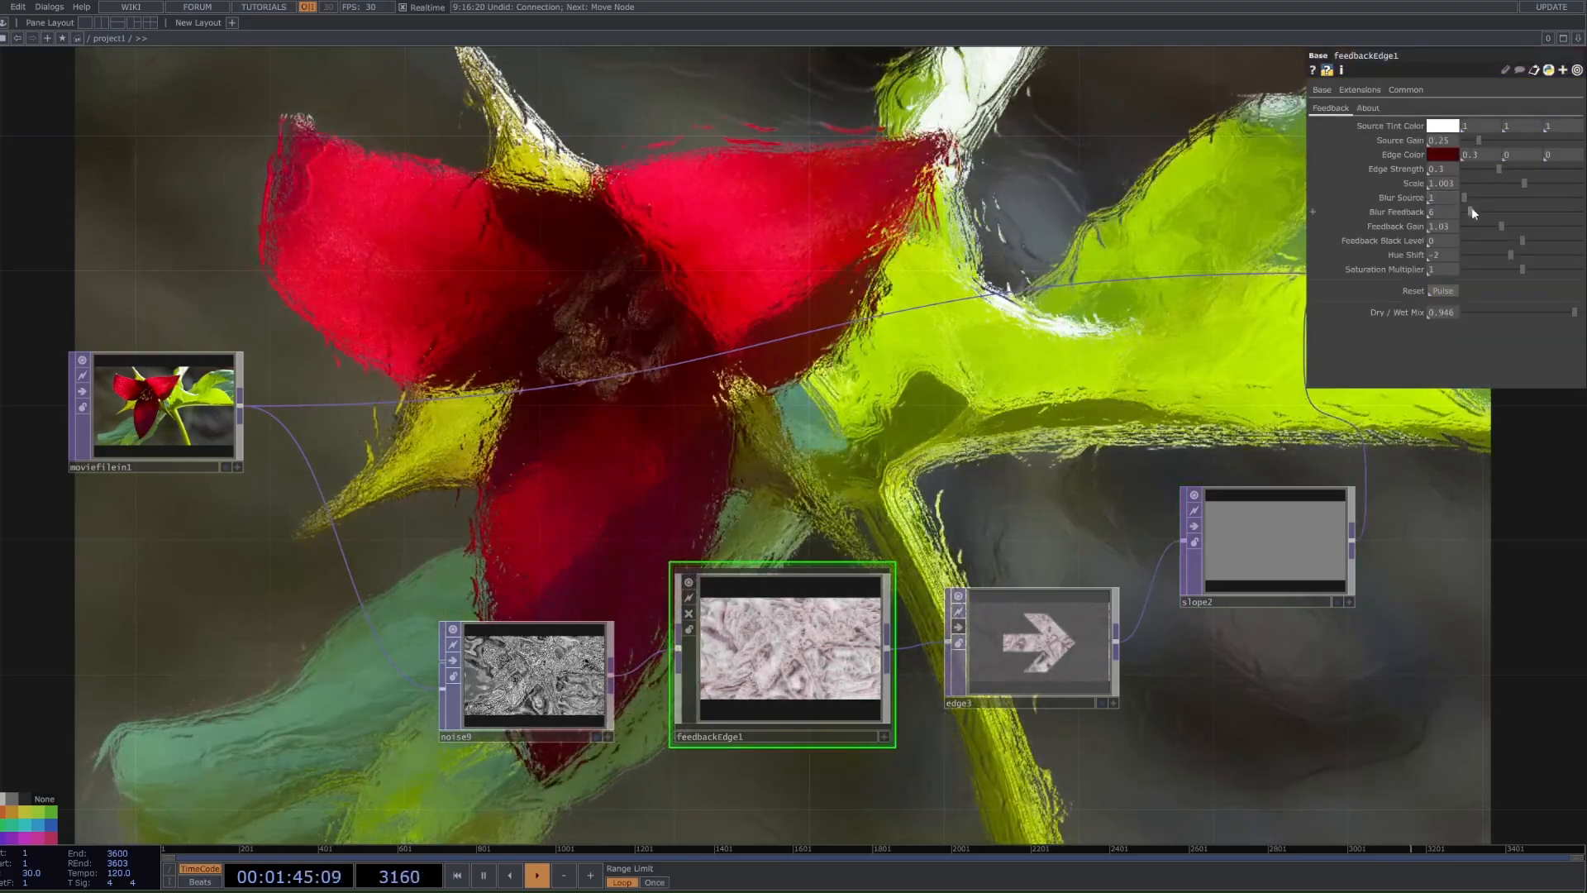
pyautogui.moveTo(1475, 210); pyautogui.dragTo(1455, 212)
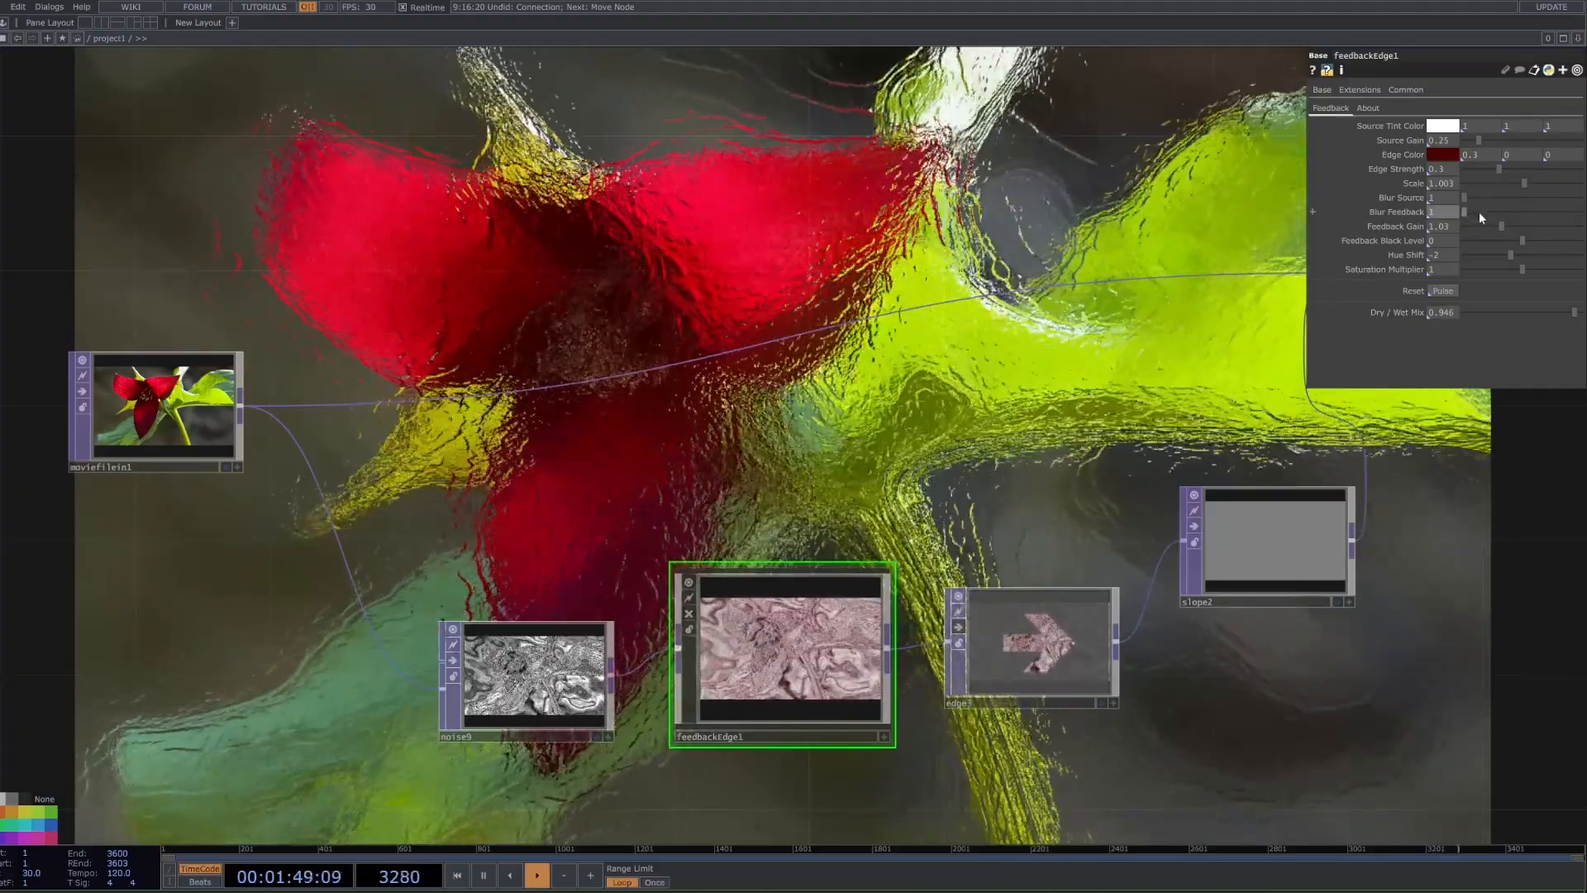
pyautogui.moveTo(1501, 227); pyautogui.dragTo(1521, 225)
pyautogui.moveTo(1495, 171)
pyautogui.mouseDown()
pyautogui.moveTo(1524, 172)
pyautogui.moveTo(1465, 191)
pyautogui.moveTo(1540, 195)
pyautogui.moveTo(1501, 196)
pyautogui.mouseUp()
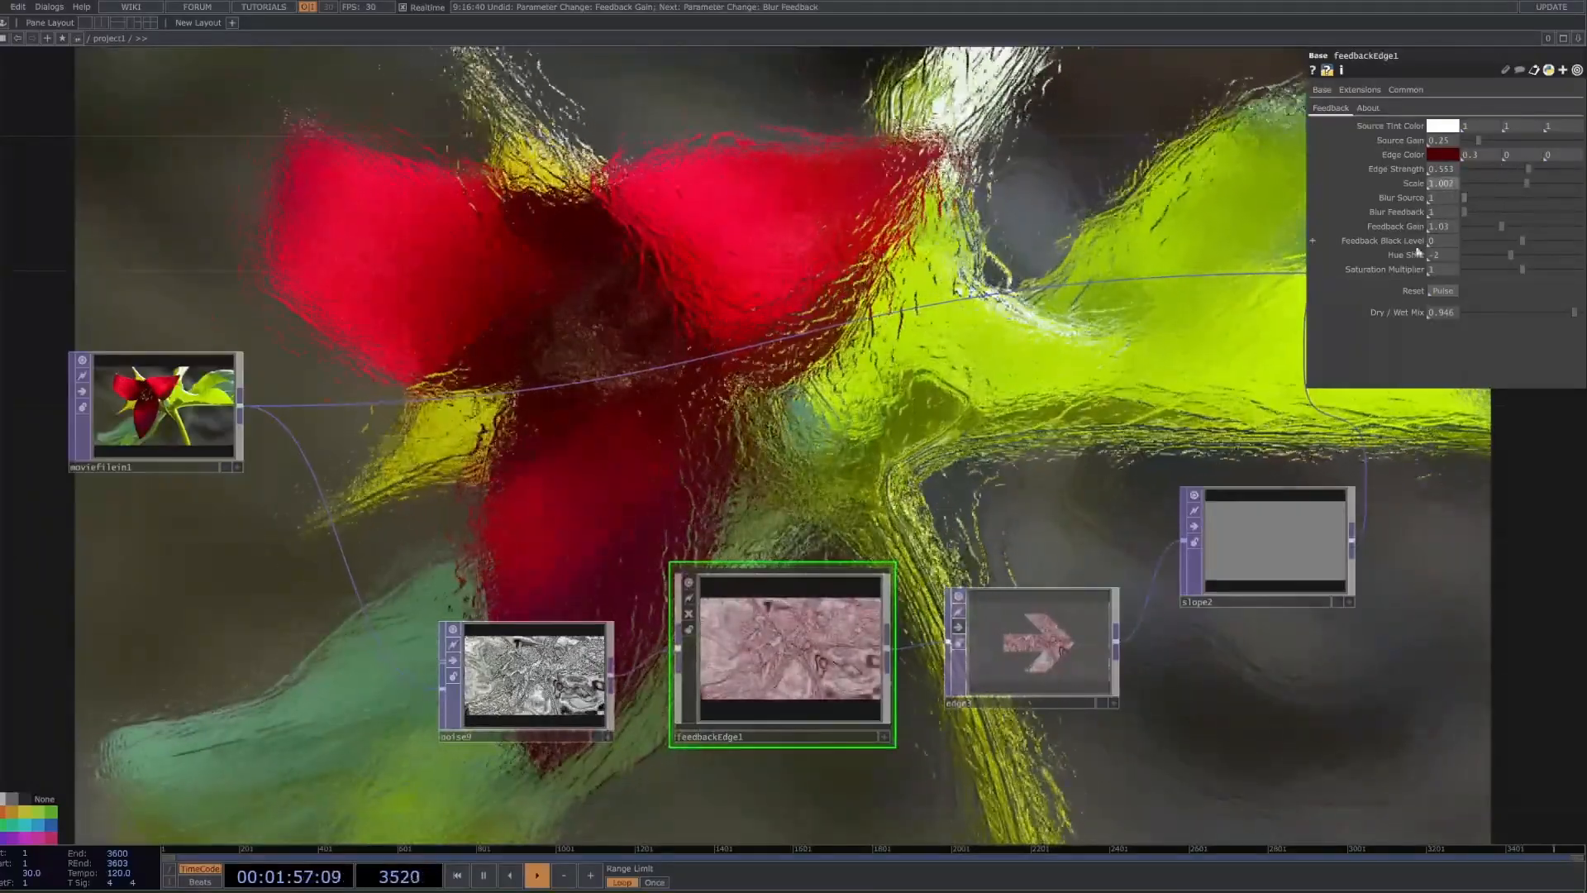
pyautogui.hotkey('ctrl', 'z')
pyautogui.hotkey('ctrl', 'z')
pyautogui.hotkey('ctrl', 'z')
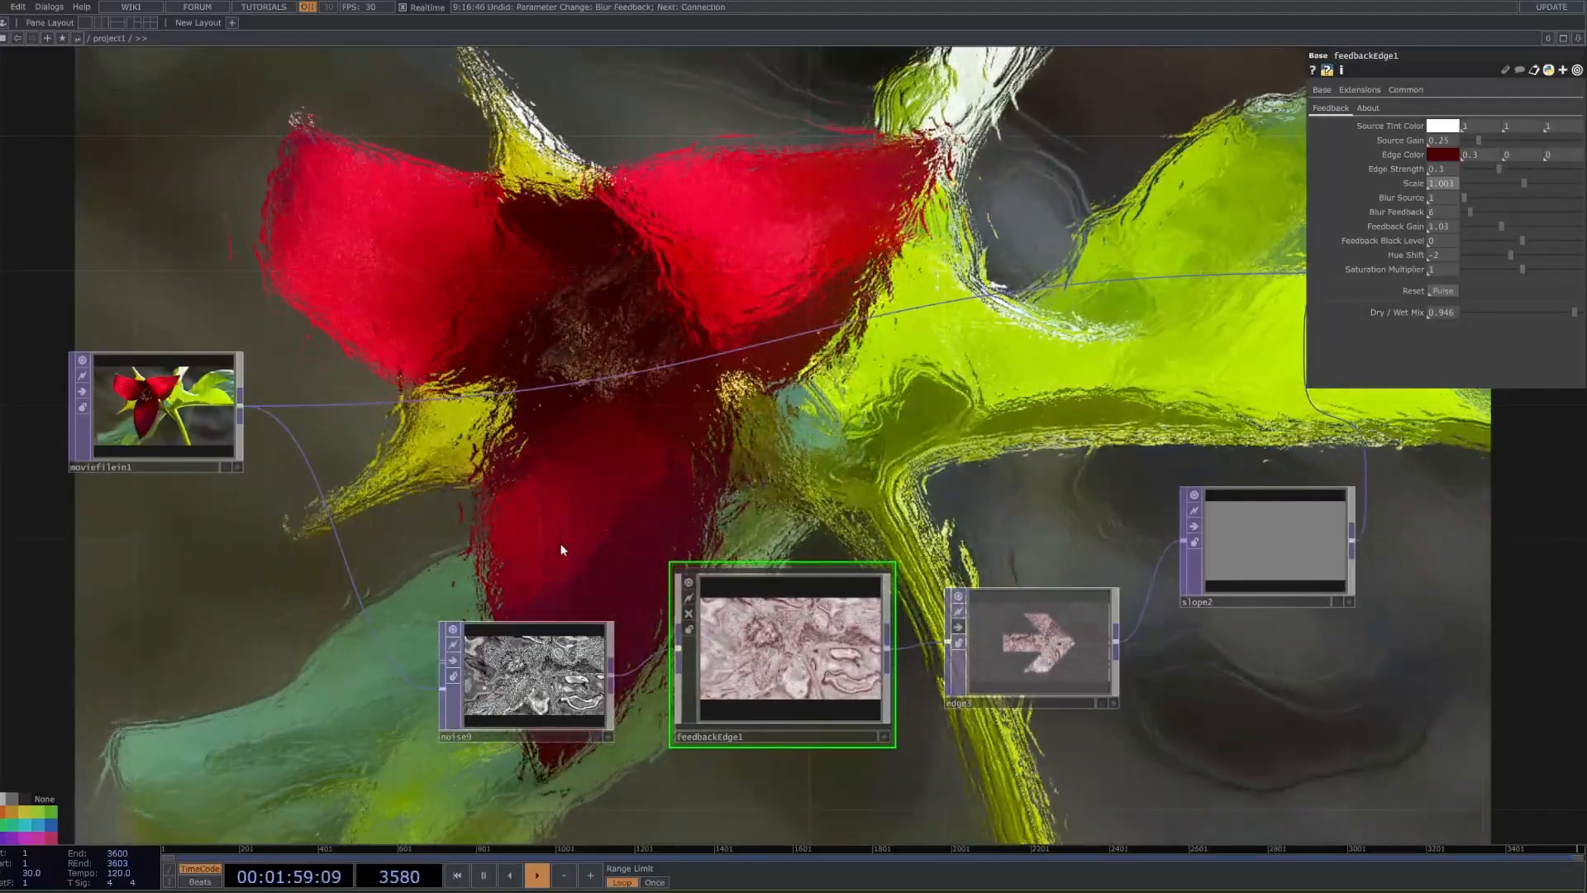
pyautogui.moveTo(574, 460); pyautogui.dragTo(419, 505)
pyautogui.moveTo(419, 506); pyautogui.dragTo(888, 532, button='middle')
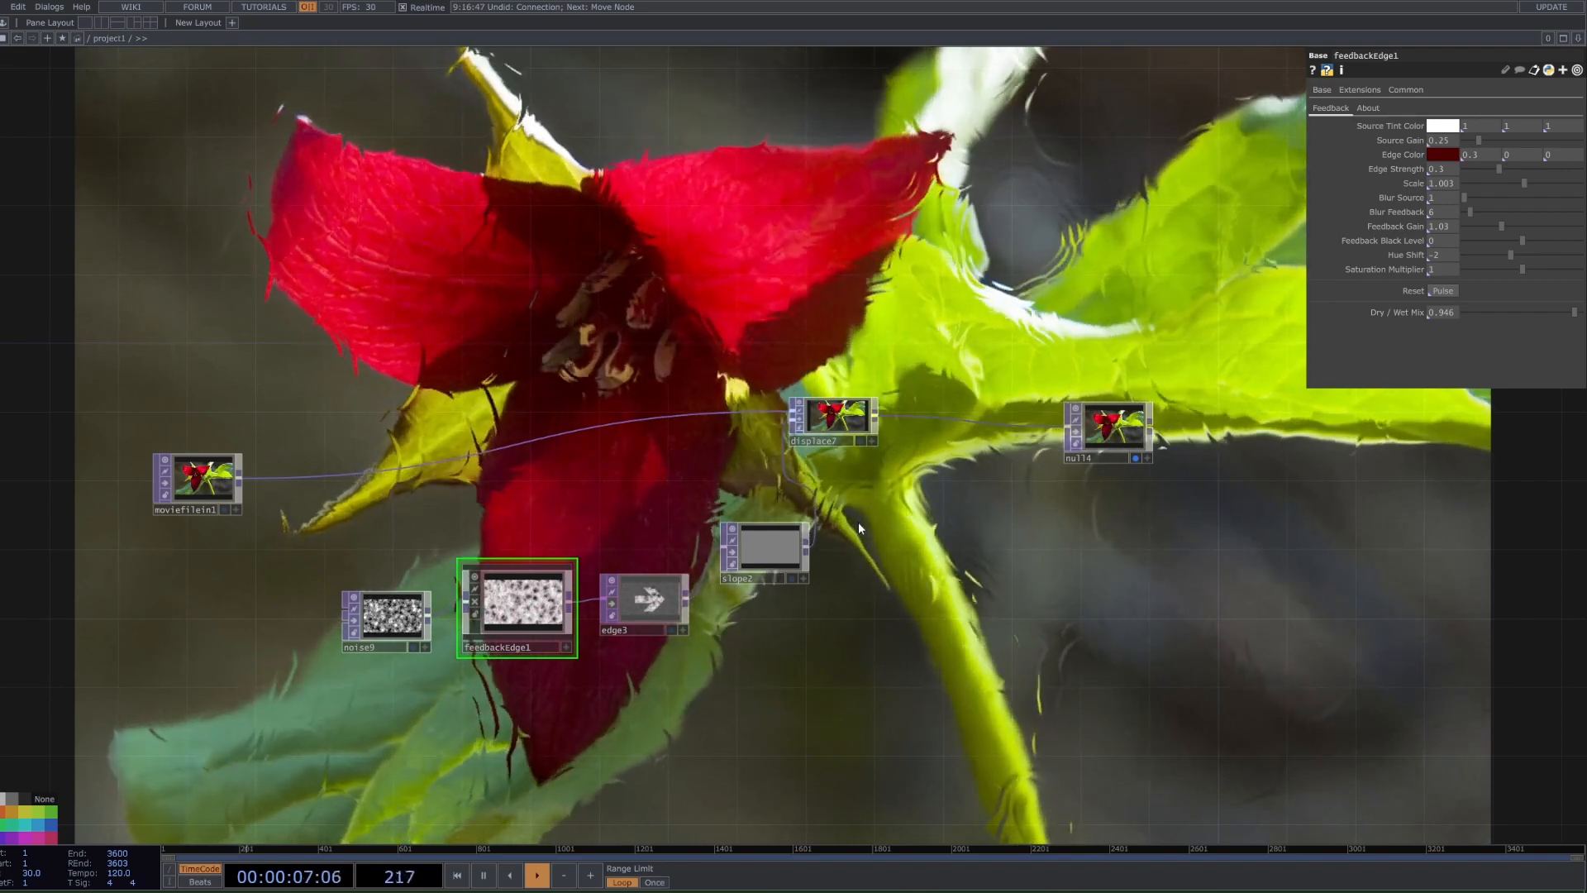
# - Add an LFO CHOP to the network beside the Slope TOP
pyautogui.press('Tab')
pyautogui.click(709, 356)
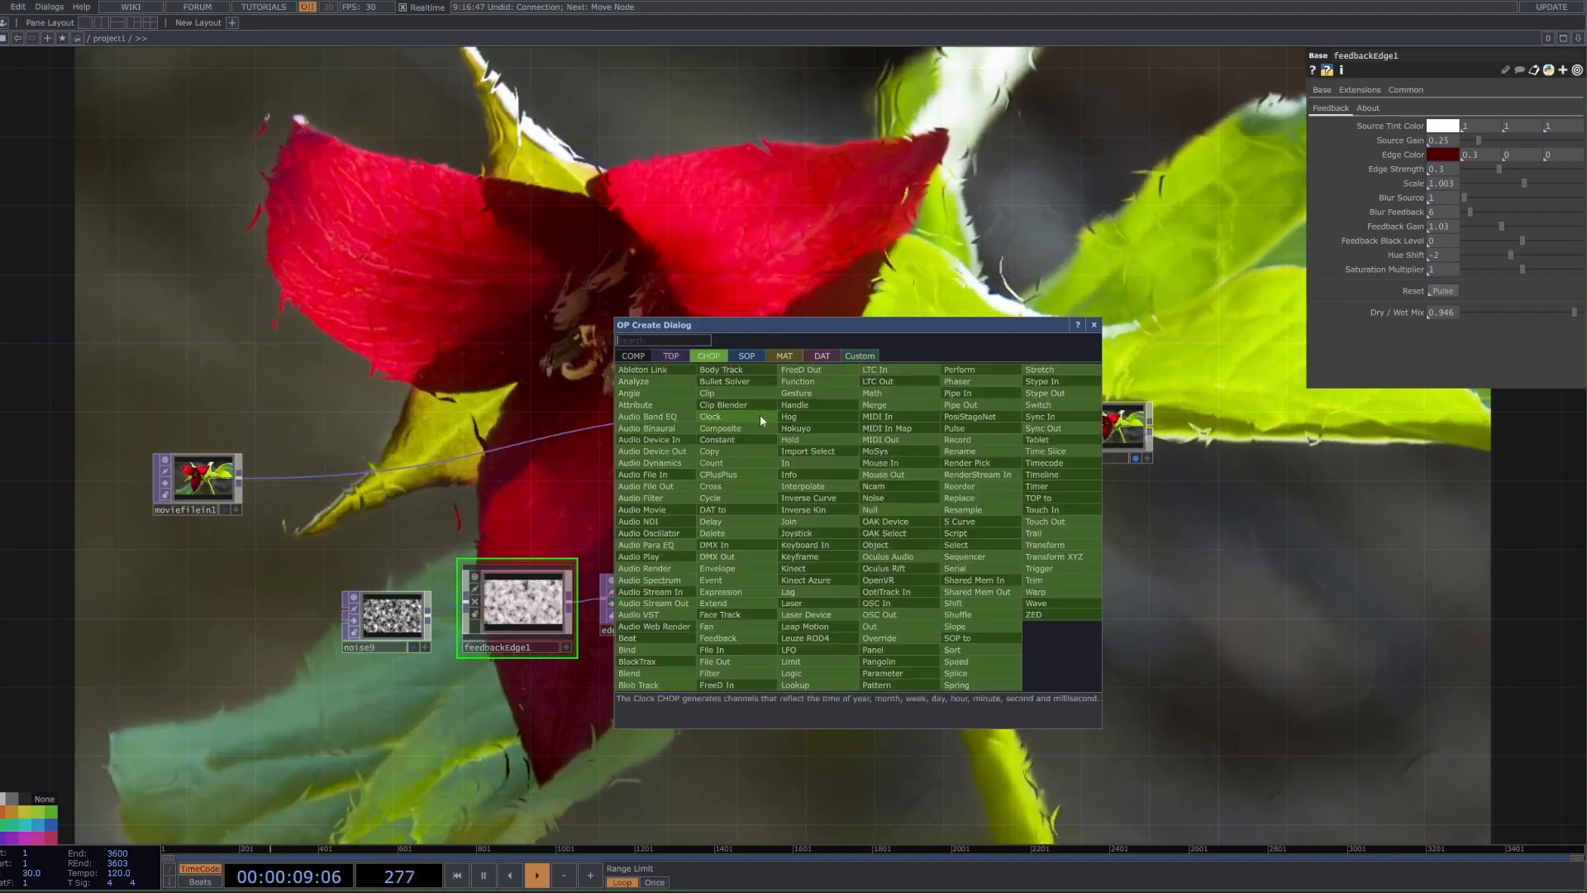
pyautogui.write('lfo')
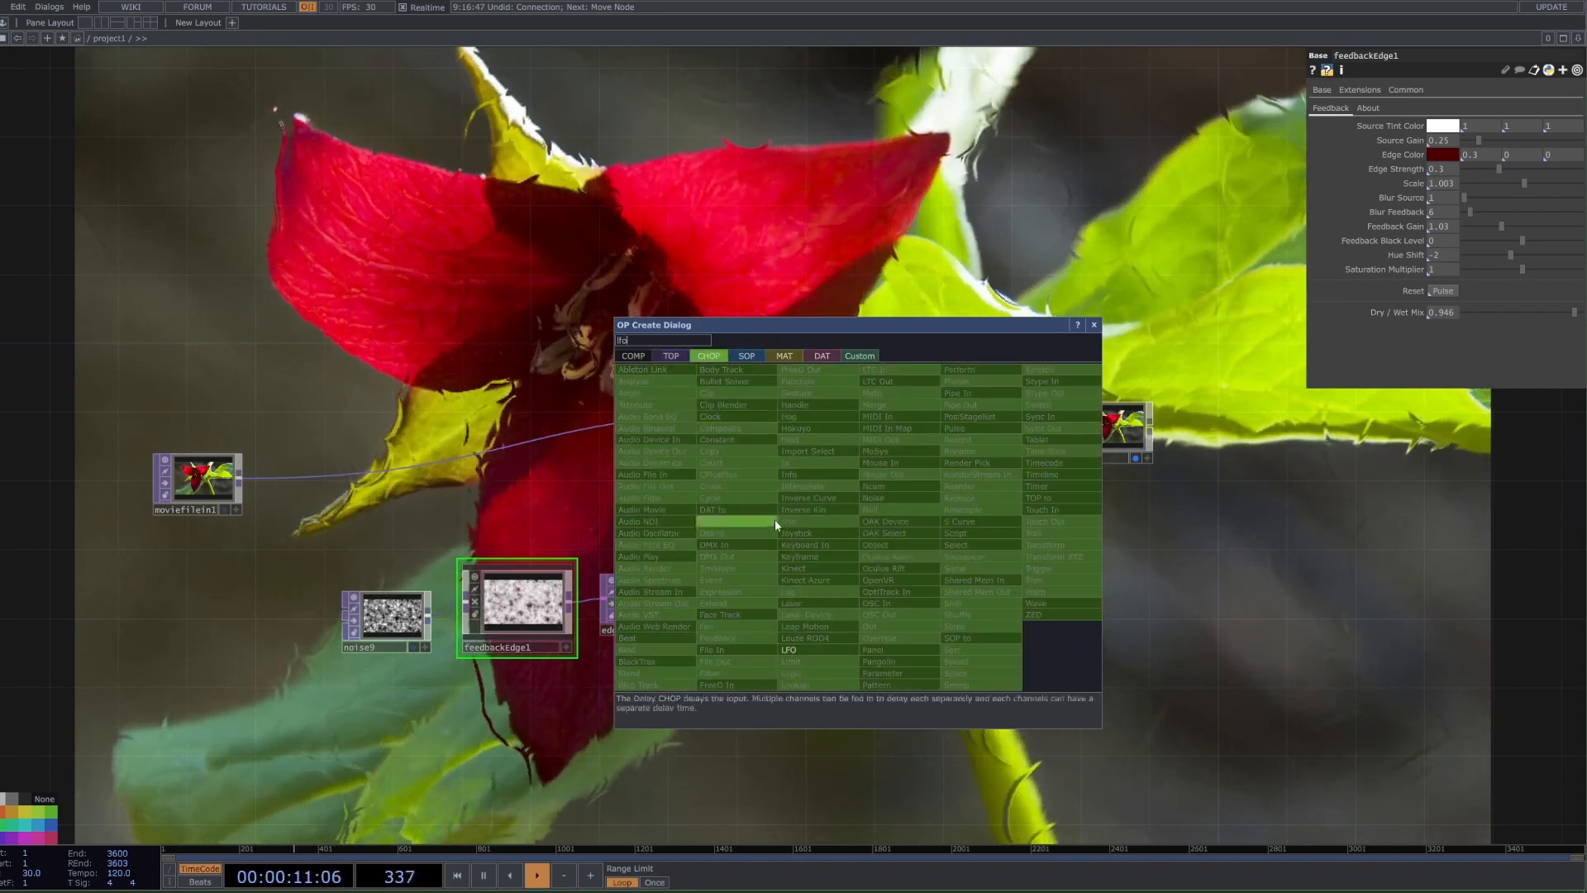
pyautogui.click(830, 652)
pyautogui.click(902, 544)
# - Set both values of the Displace TOP's Displace Weight to 0.75
pyautogui.scroll(-5, 1019, 343)
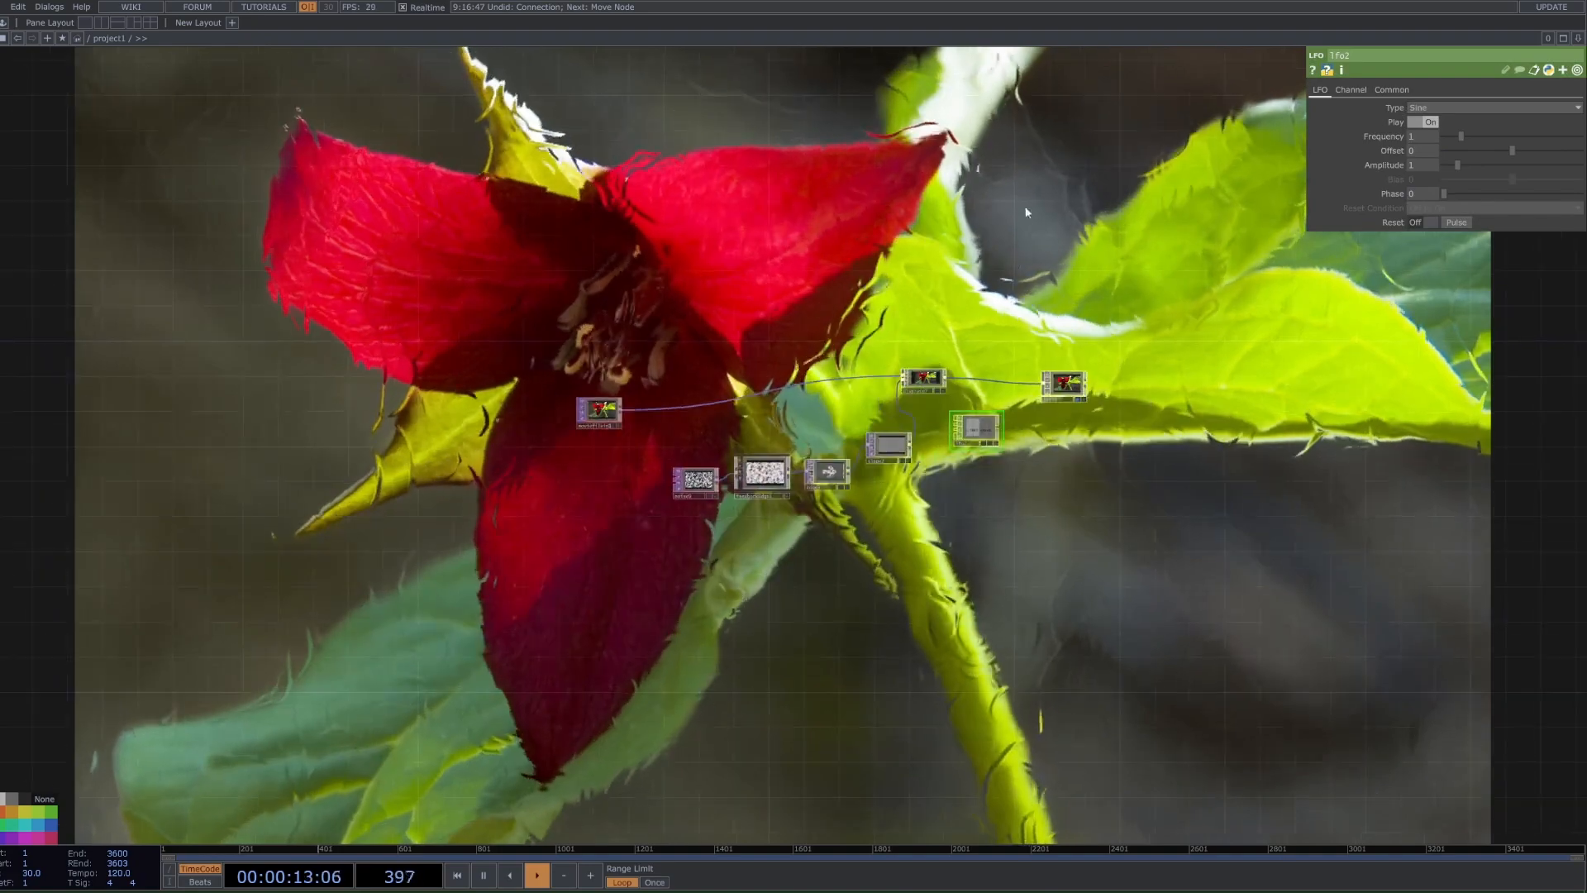
pyautogui.moveTo(1010, 354); pyautogui.dragTo(1022, 686)
pyautogui.scroll(-3, 1023, 686)
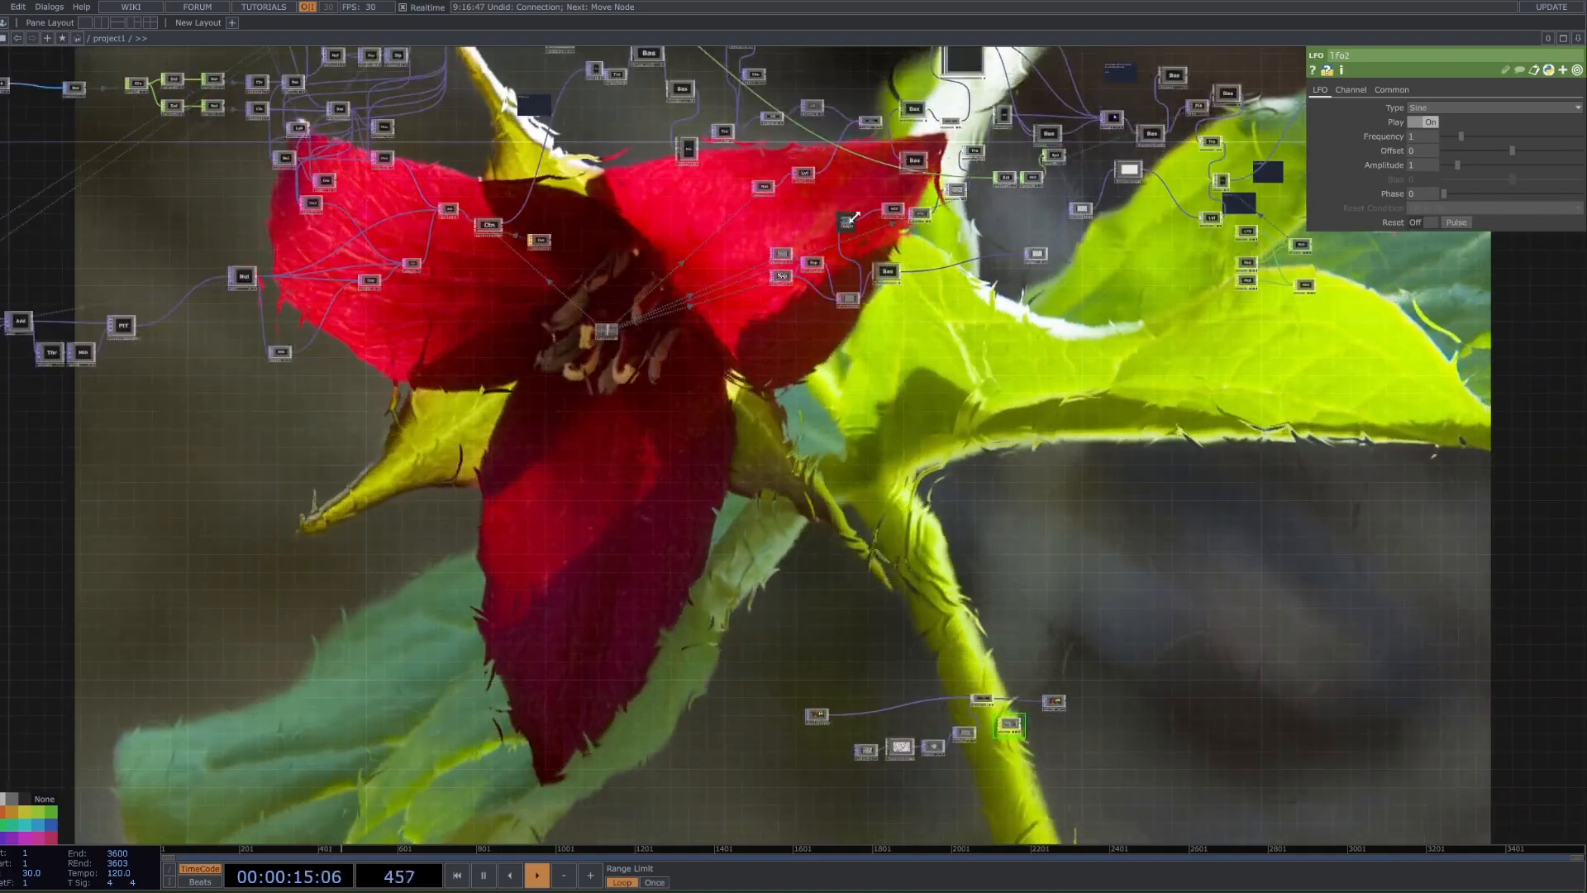
pyautogui.moveTo(994, 773); pyautogui.dragTo(960, 538)
pyautogui.scroll(6, 960, 538)
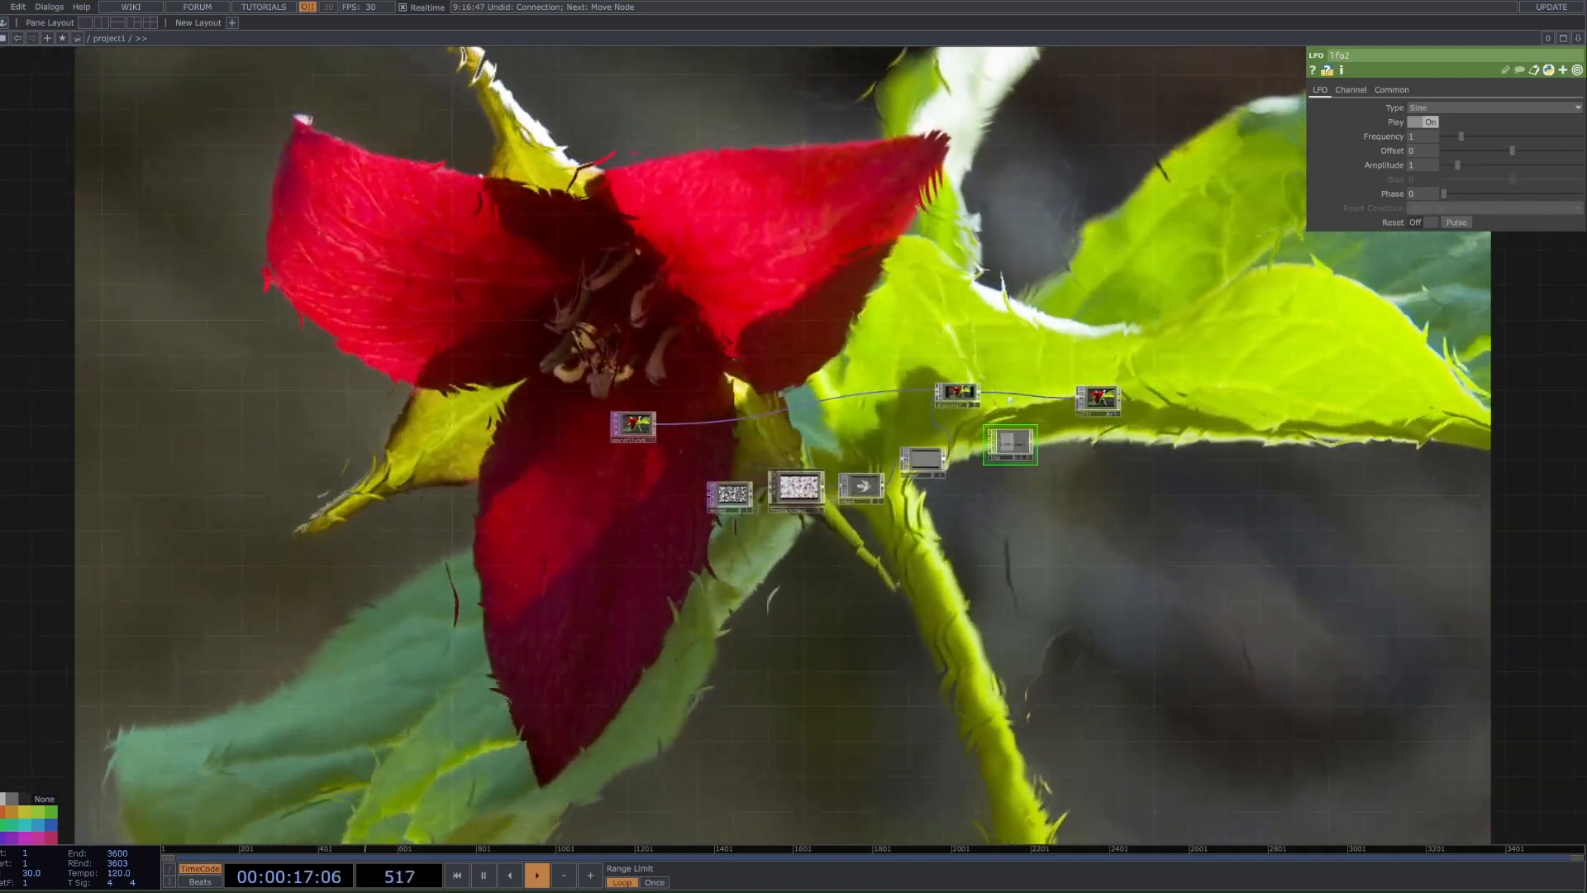
pyautogui.scroll(4, 1070, 463)
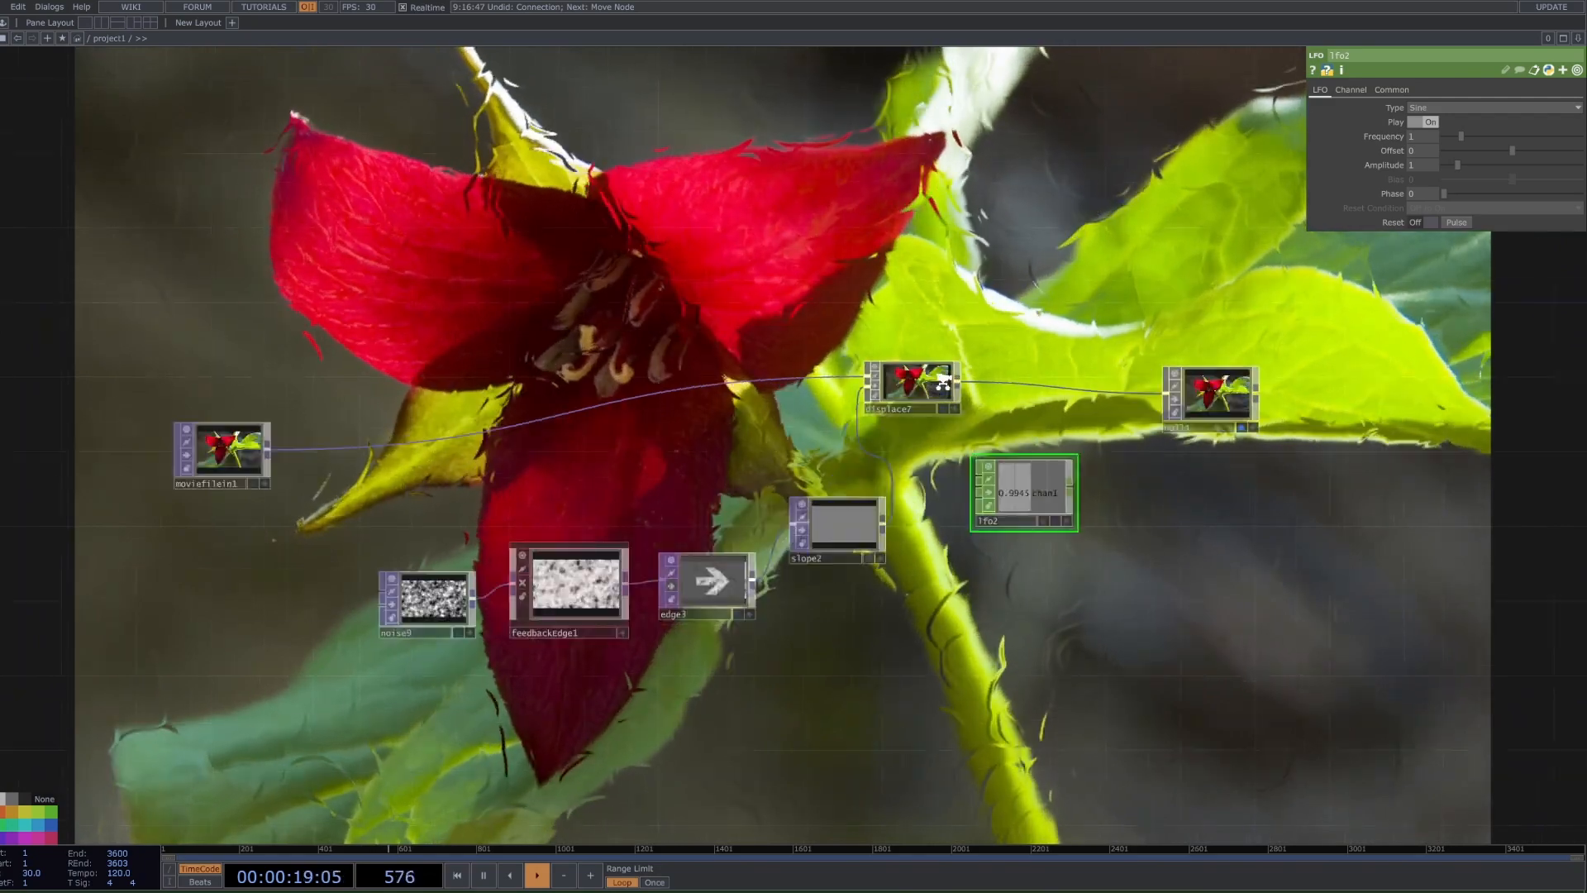
pyautogui.click(901, 388)
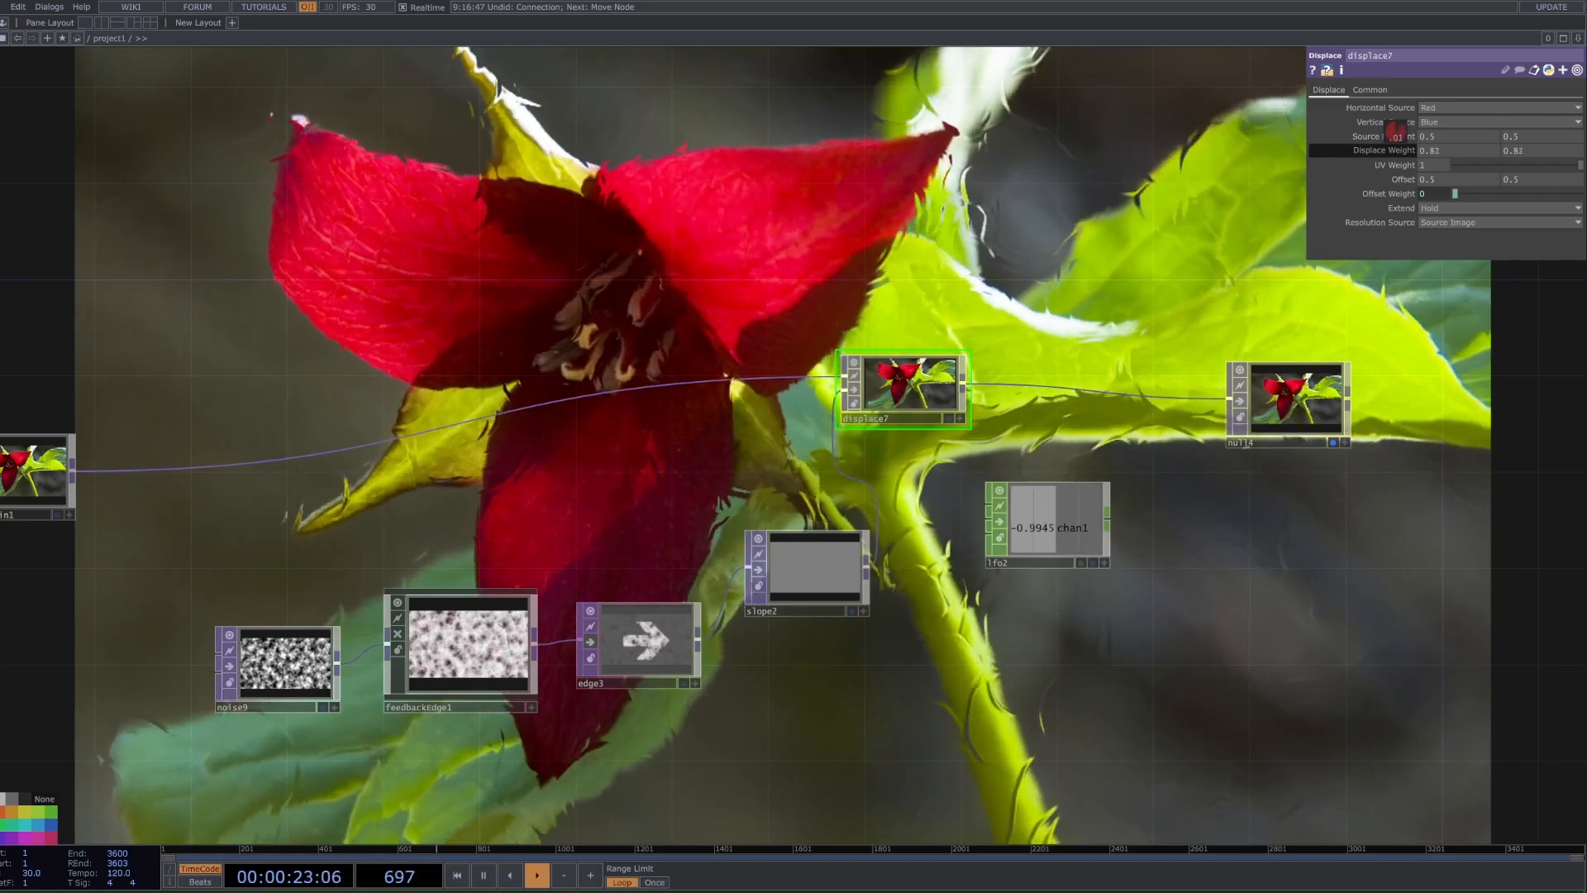
pyautogui.moveTo(1401, 152)
pyautogui.mouseDown(button='middle')
pyautogui.moveTo(1402, 136)
pyautogui.moveTo(1343, 135)
pyautogui.moveTo(1521, 136)
pyautogui.moveTo(1290, 136)
pyautogui.moveTo(1480, 135)
pyautogui.moveTo(1351, 135)
pyautogui.moveTo(1397, 136)
pyautogui.mouseUp(button='middle')
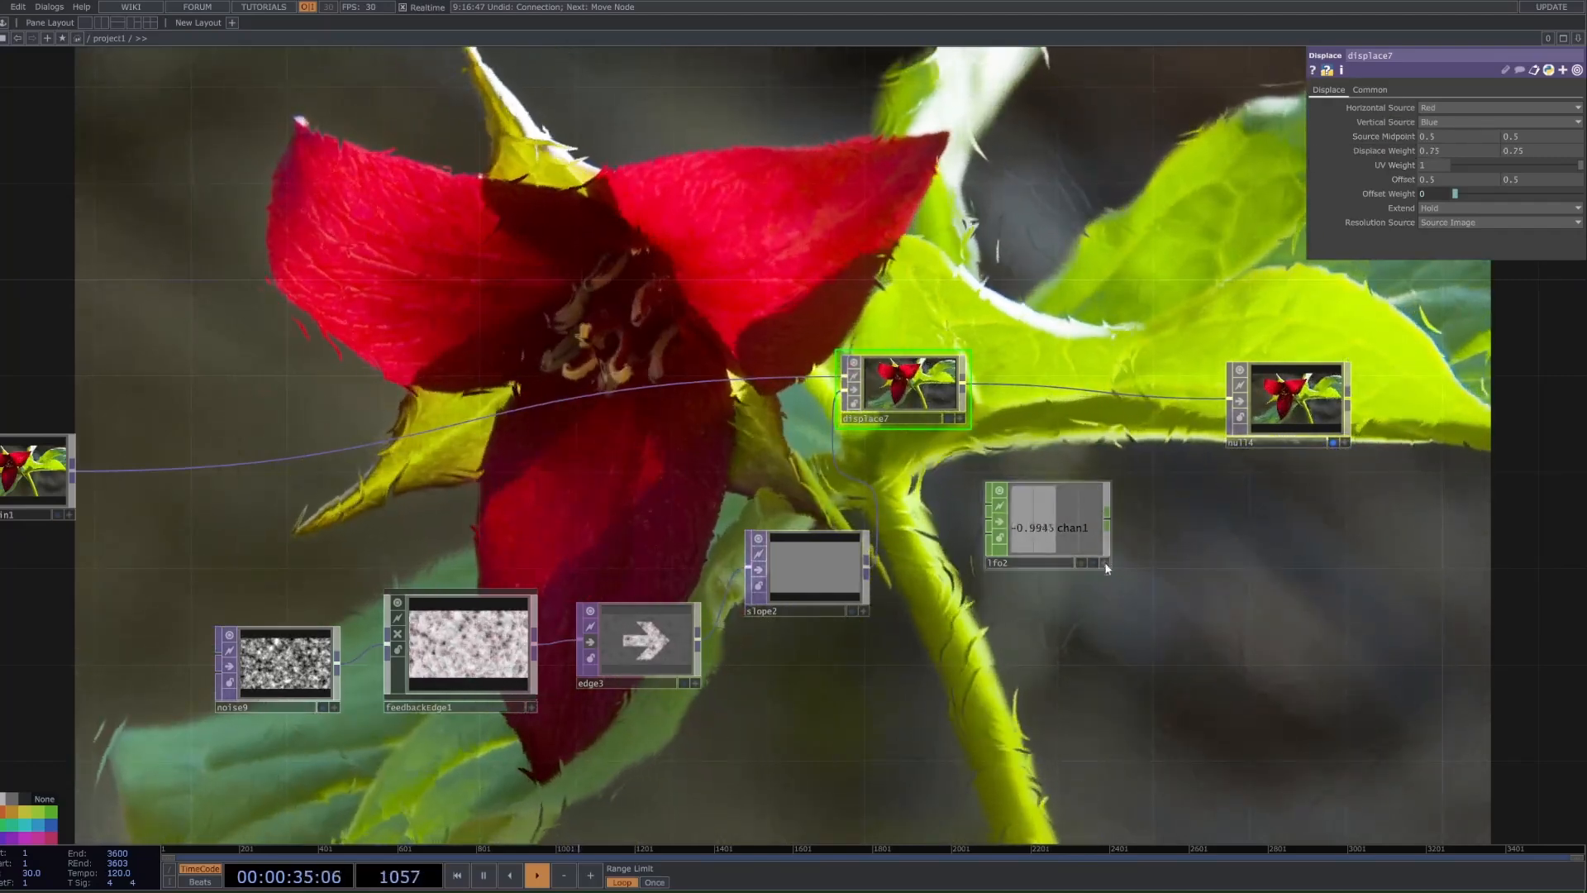
# - Set the LFO CHOP's Frequency to 0.08 and export its channel to both Displace Weight values of displace7
pyautogui.moveTo(1461, 141); pyautogui.dragTo(1447, 137)
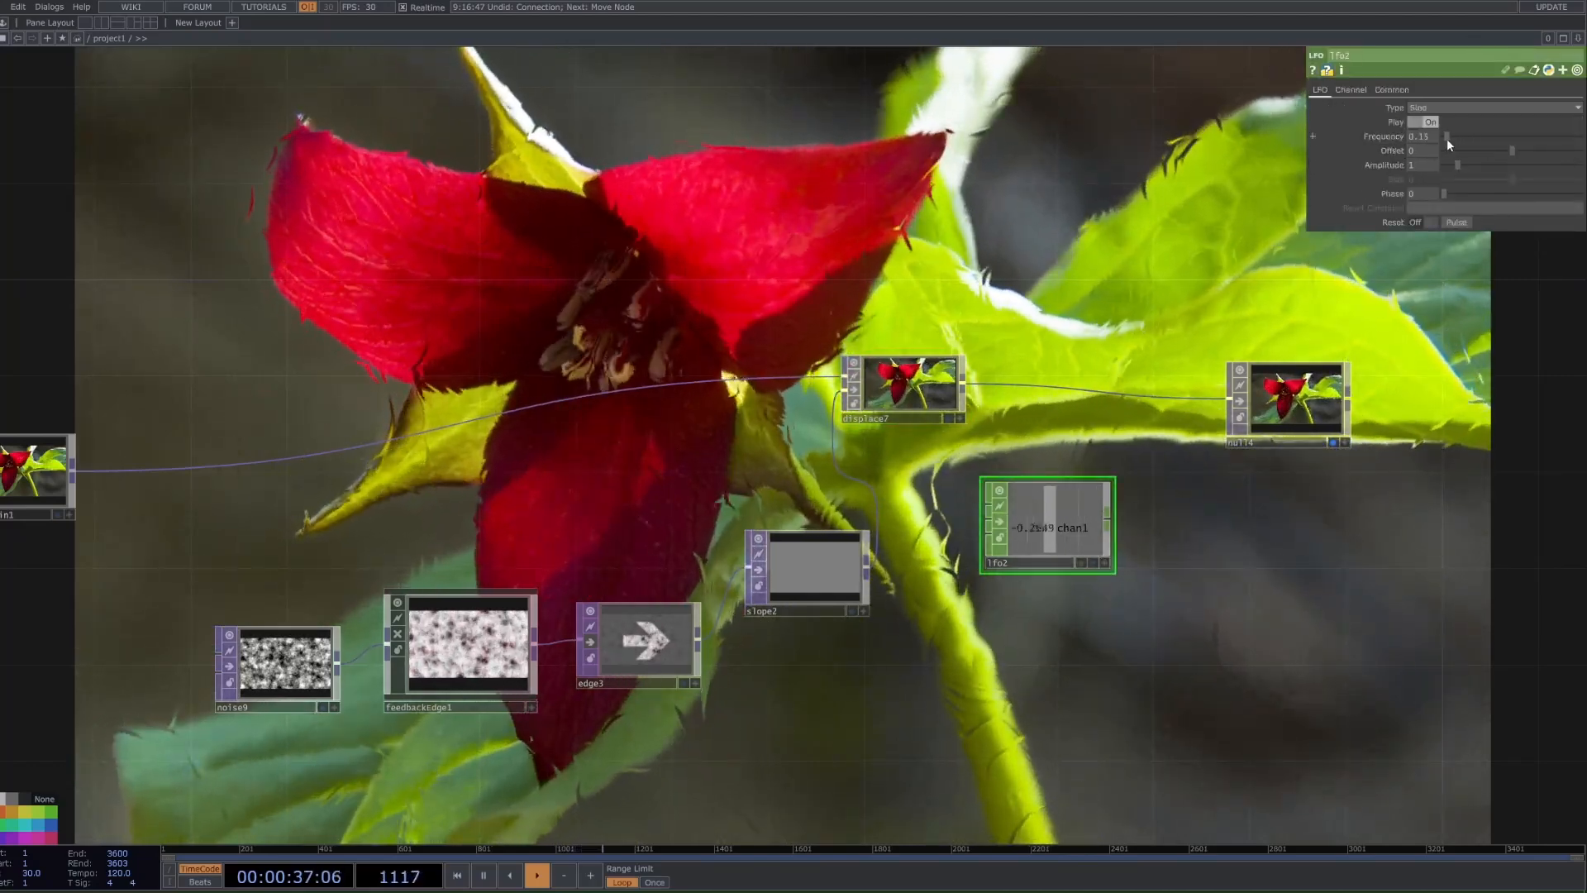
pyautogui.click(885, 372)
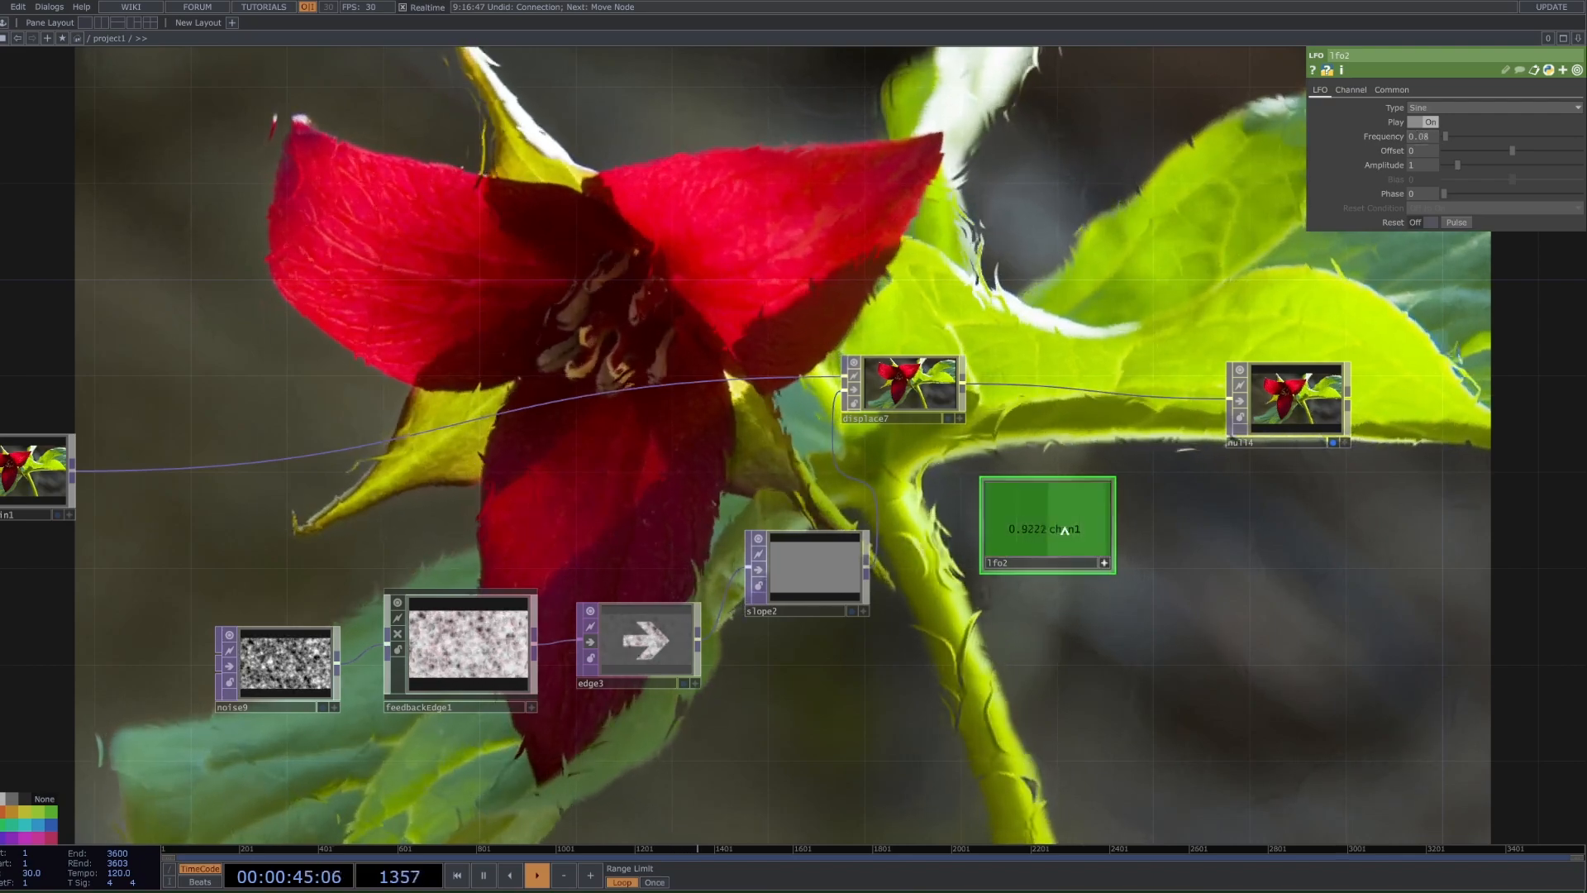
pyautogui.click(883, 377)
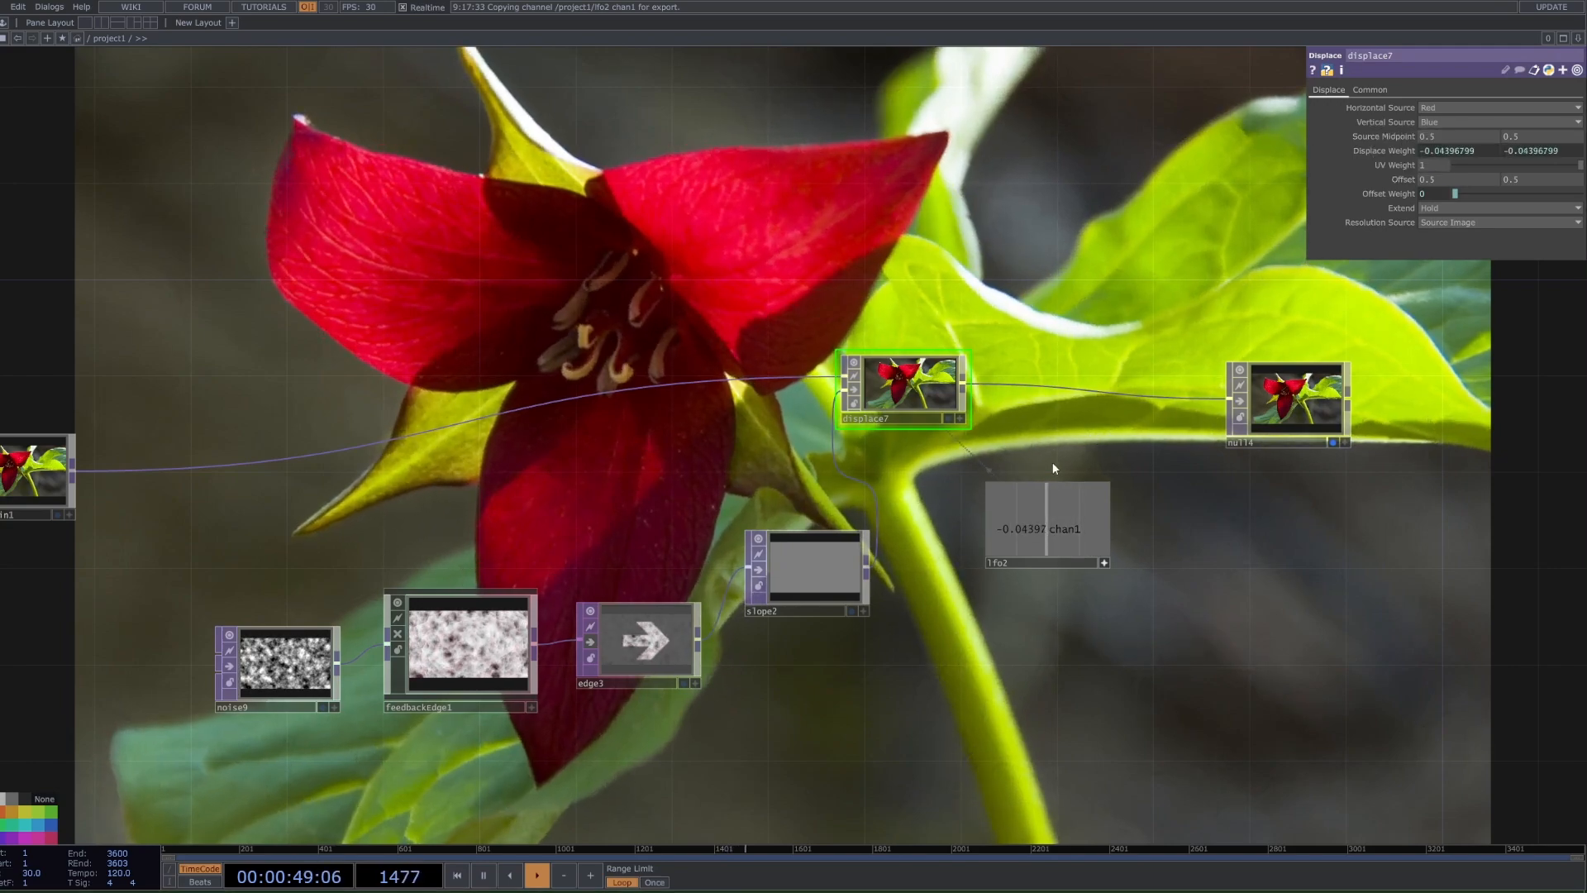
# - Try faster LFO Frequency values of 0.46 and about 0.18 for the displacement animation
pyautogui.click(1107, 558)
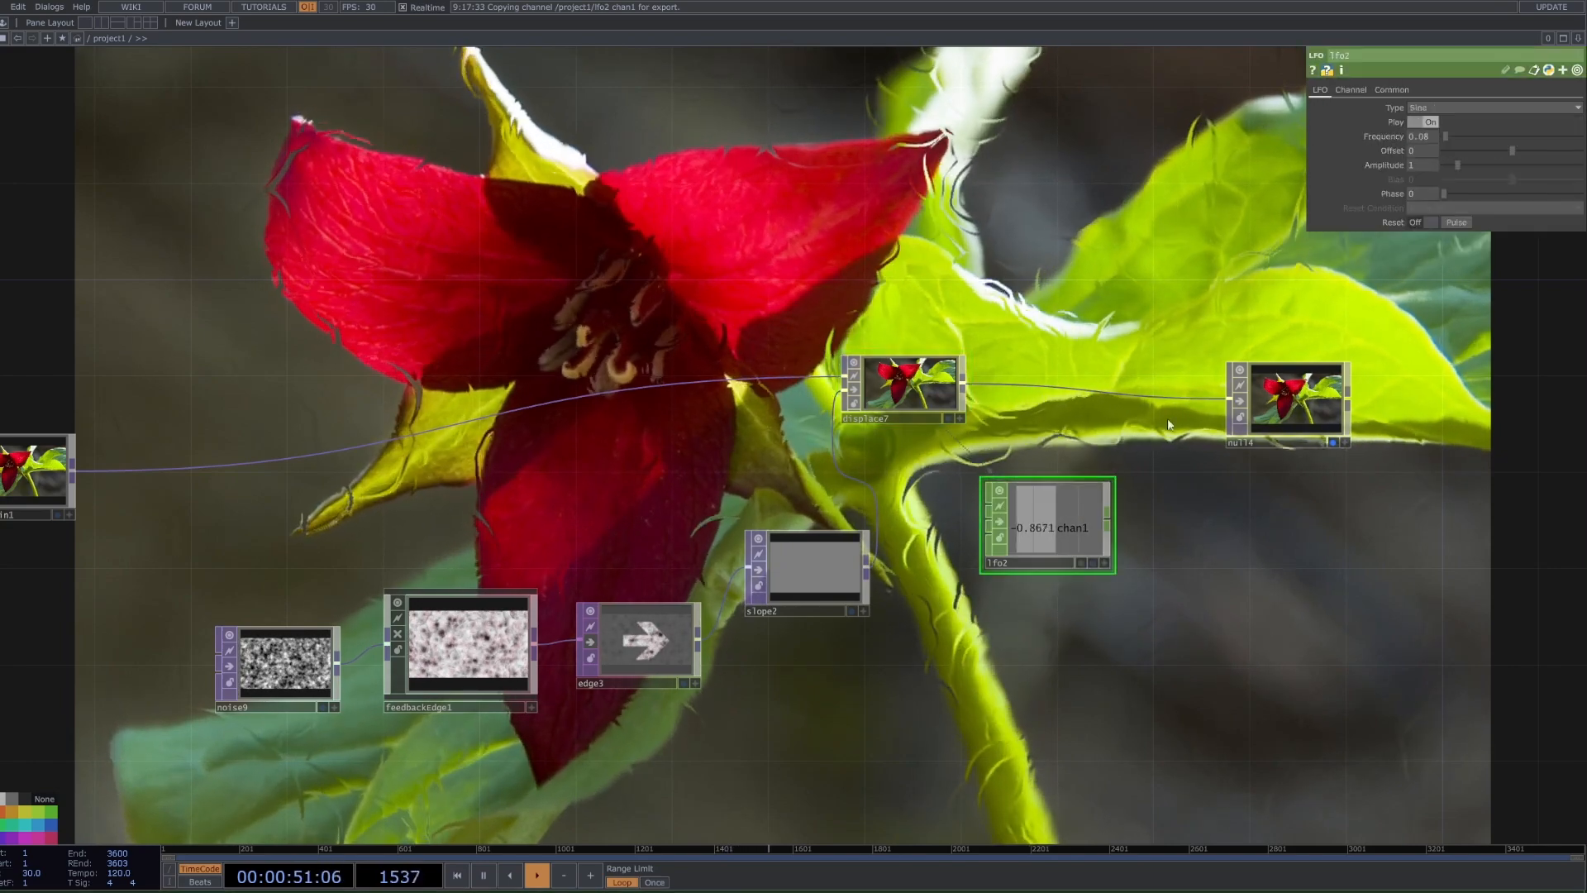
pyautogui.click(1452, 135)
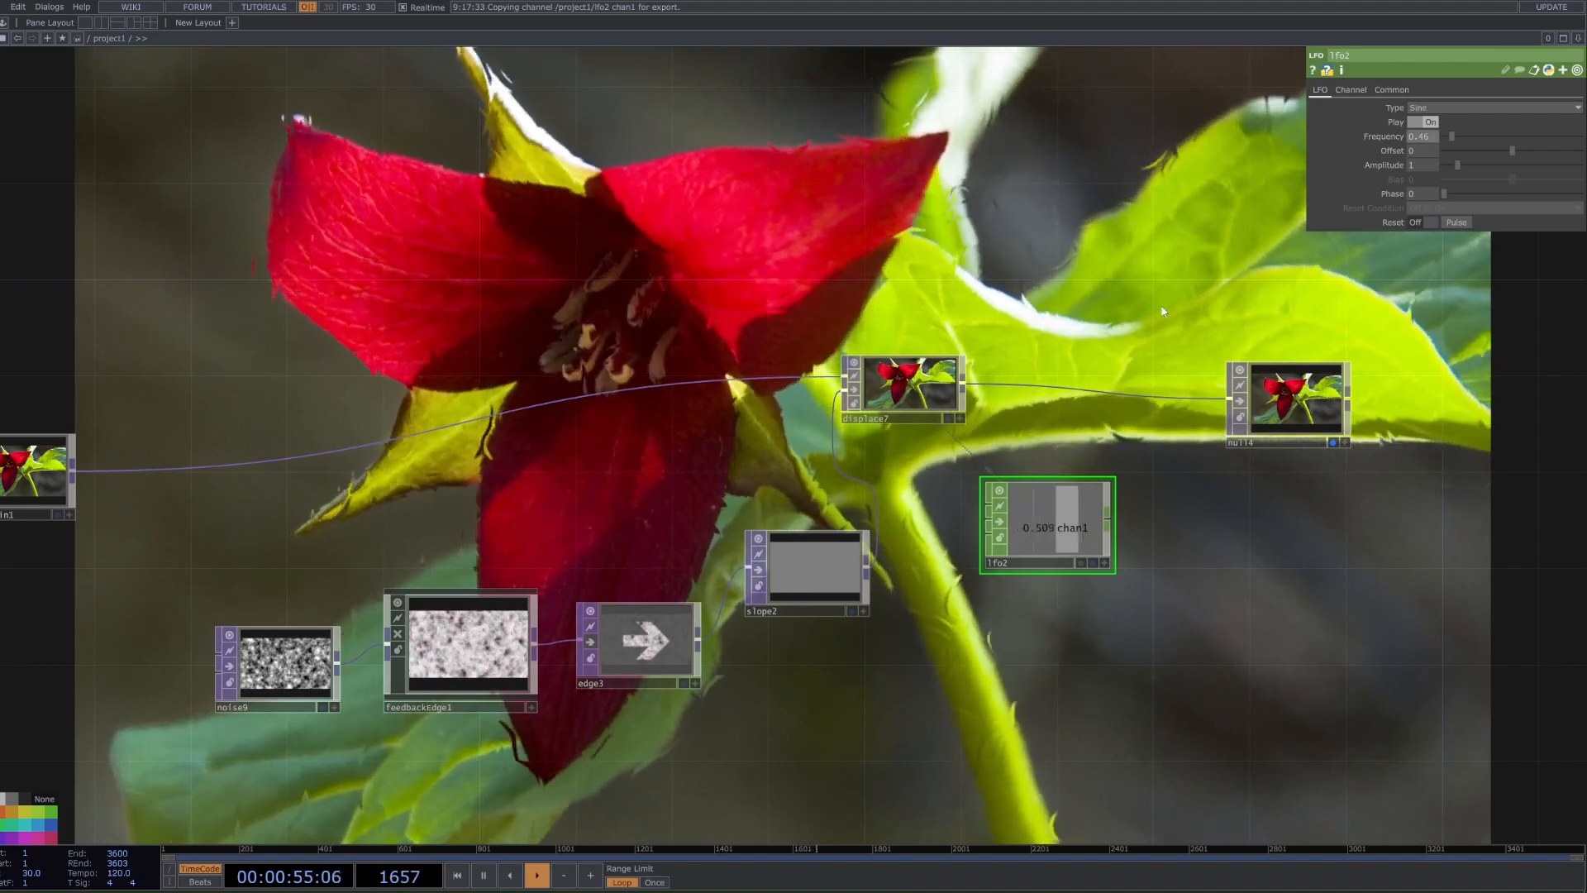
pyautogui.moveTo(1446, 135); pyautogui.dragTo(1452, 135)
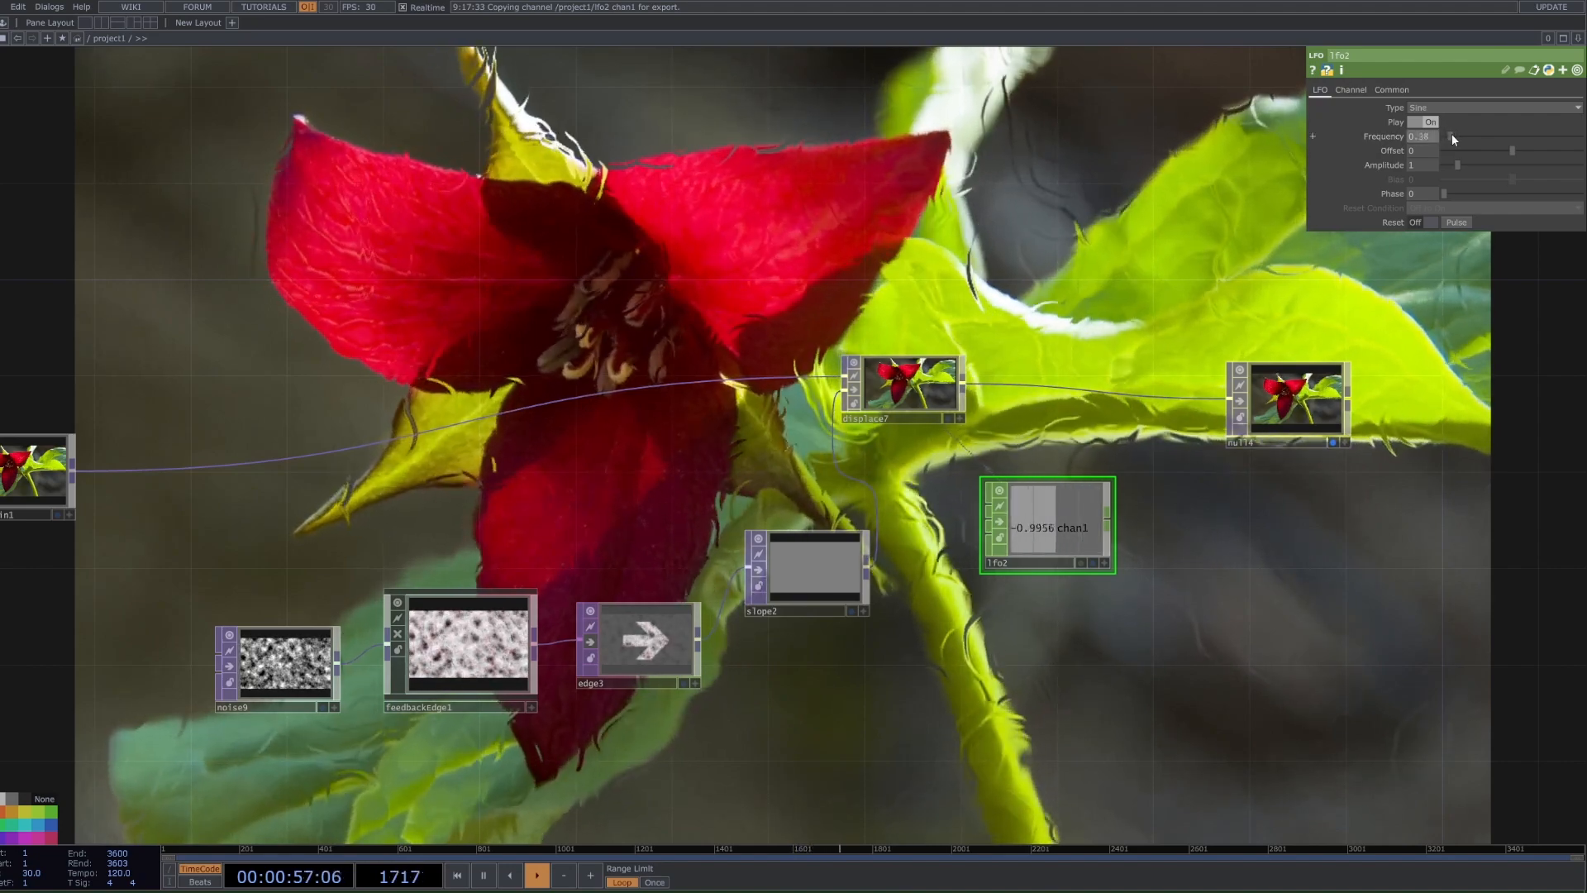
# - Turn off the bypass on the Edge TOP and connect the flower image to the Noise TOP
pyautogui.click(638, 656)
pyautogui.click(587, 642)
pyautogui.moveTo(832, 691); pyautogui.dragTo(998, 593)
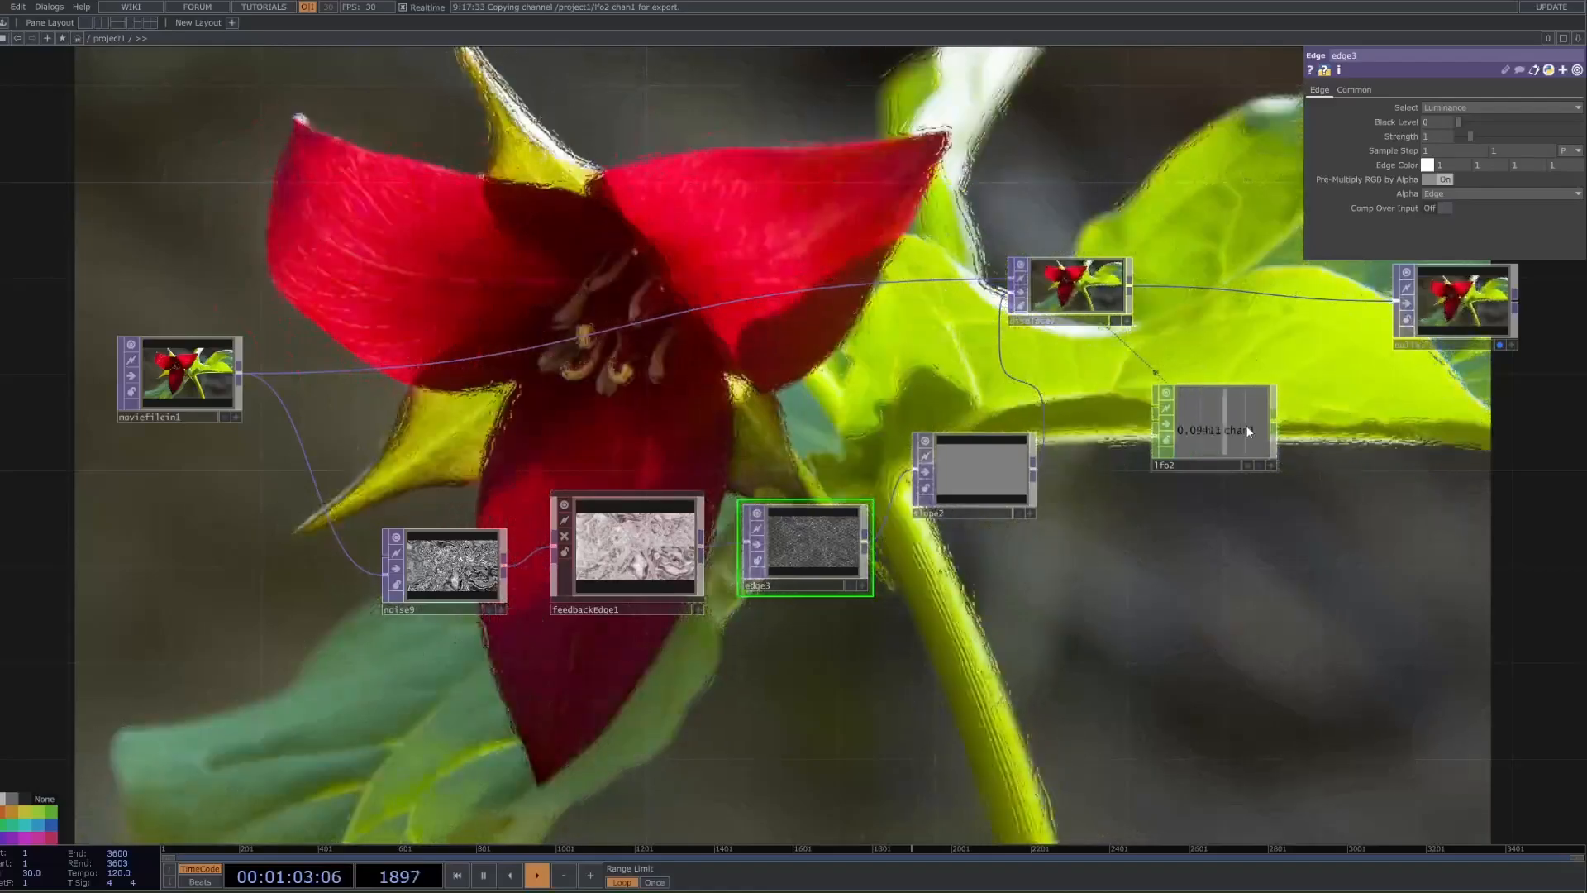
# - Set the LFO CHOP's Frequency to 0.11 and raise its Amplitude to about 5.3
pyautogui.click(1247, 424)
pyautogui.moveTo(1447, 135); pyautogui.dragTo(1446, 134)
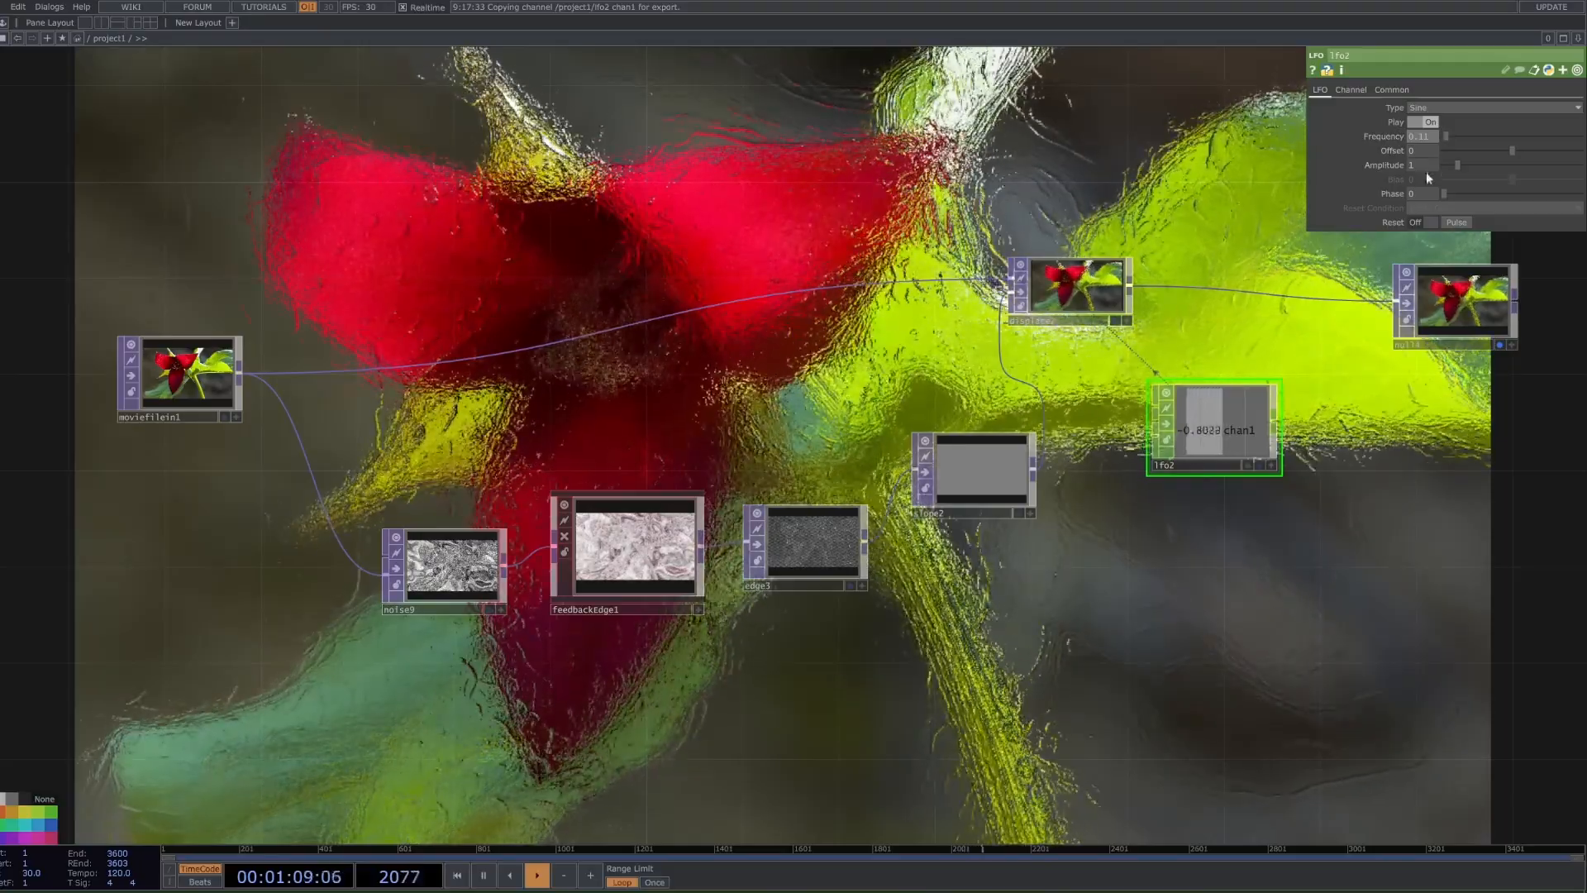
pyautogui.moveTo(1473, 166); pyautogui.dragTo(1531, 169)
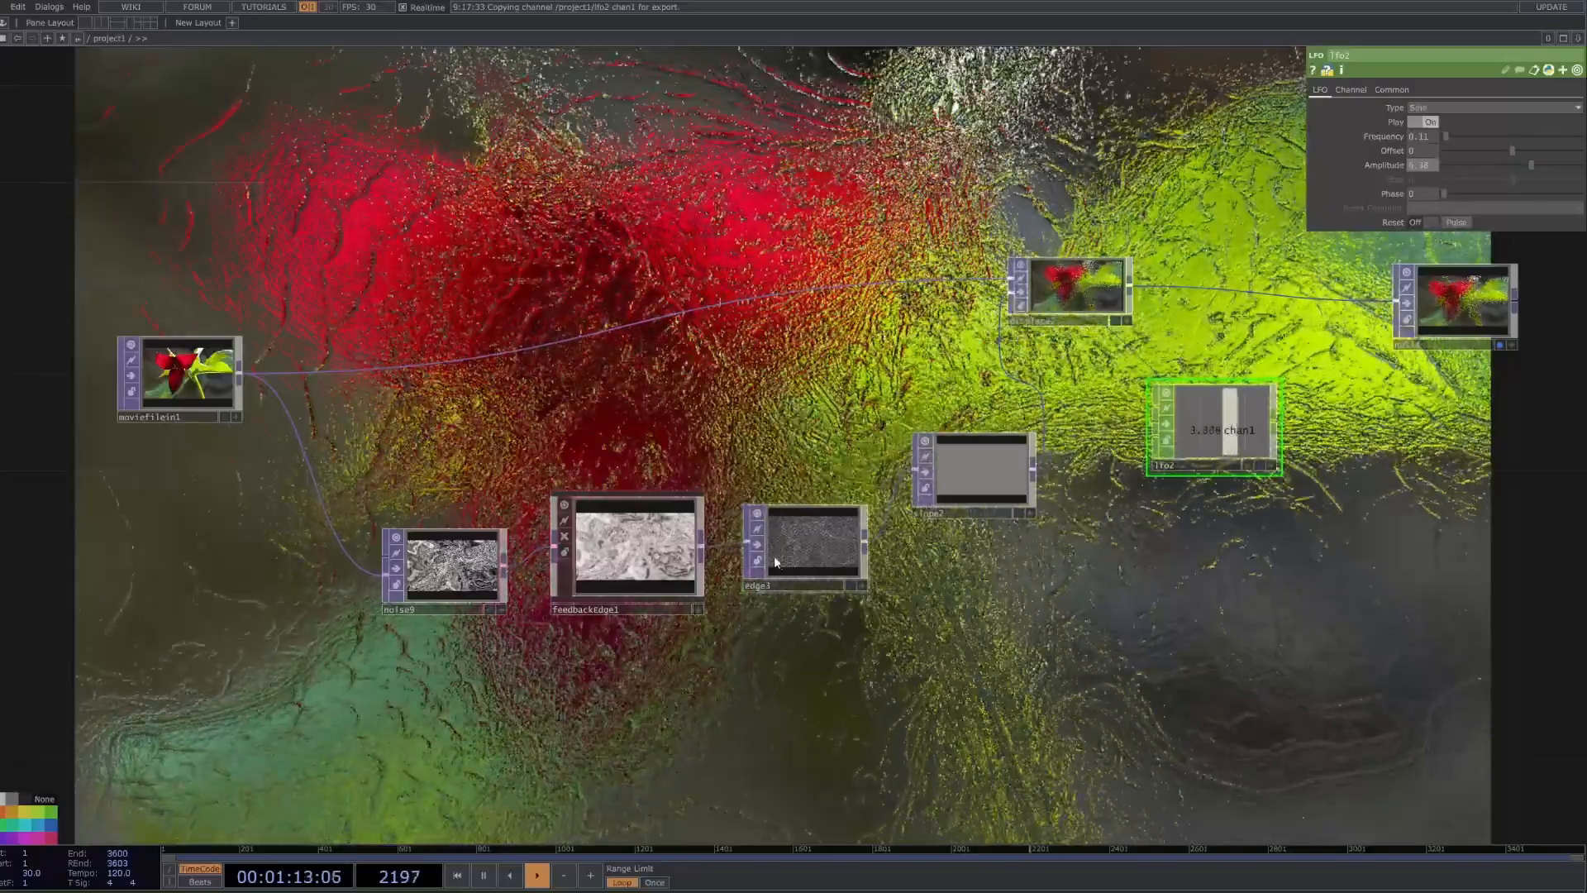
# - Bypass the Edge TOP again and set the Slope TOP's Strength to 0.19
pyautogui.click(757, 544)
pyautogui.click(976, 470)
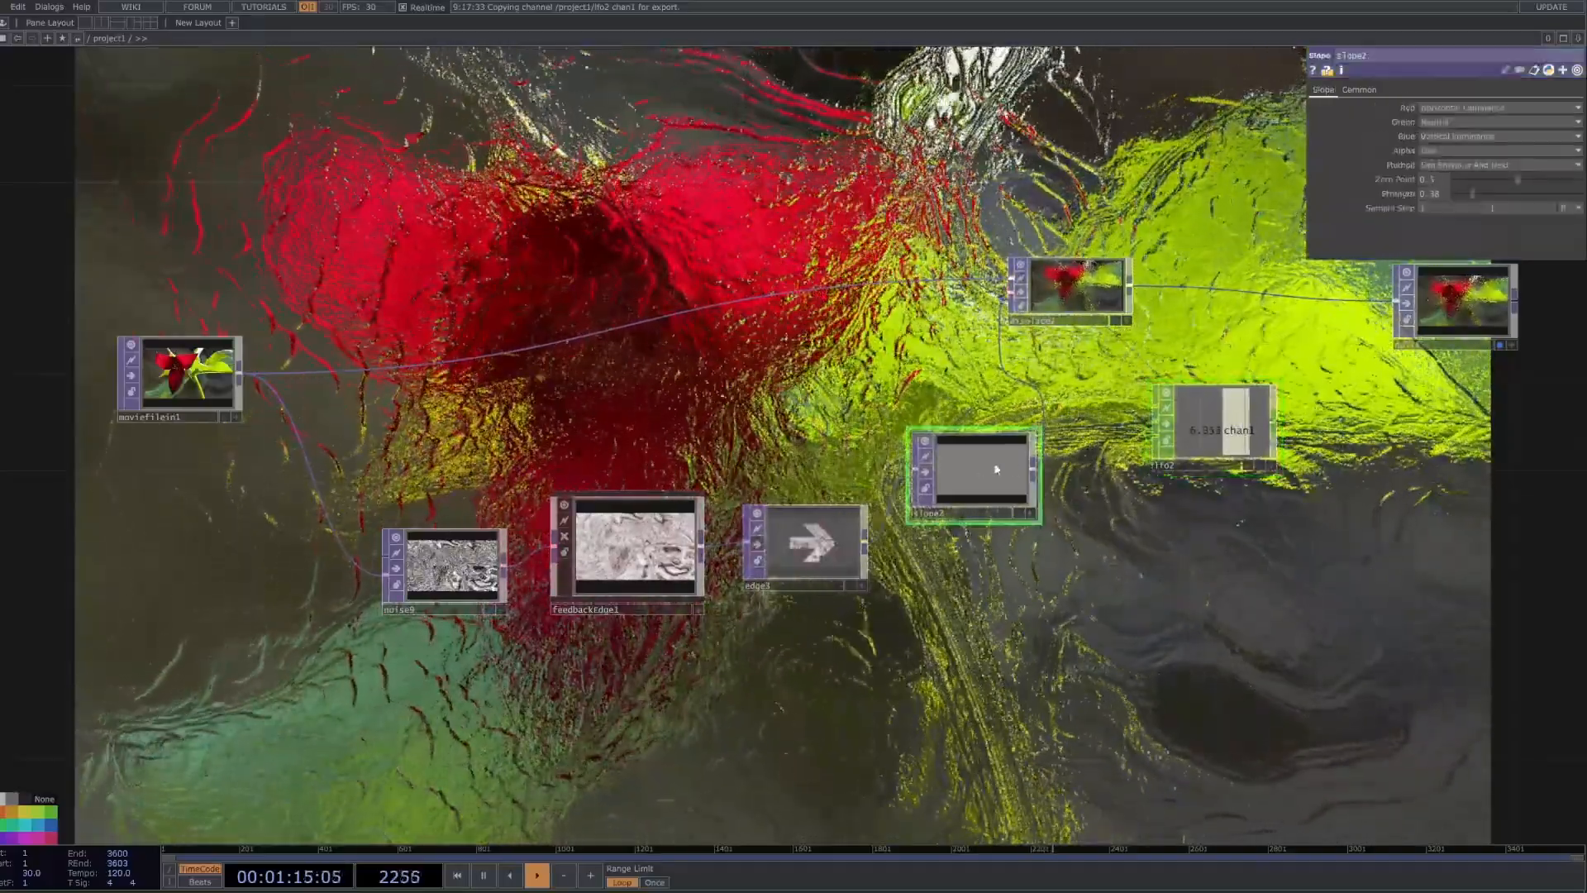
pyautogui.moveTo(1478, 199)
pyautogui.mouseDown()
pyautogui.moveTo(1583, 194)
pyautogui.moveTo(1469, 203)
pyautogui.mouseUp()
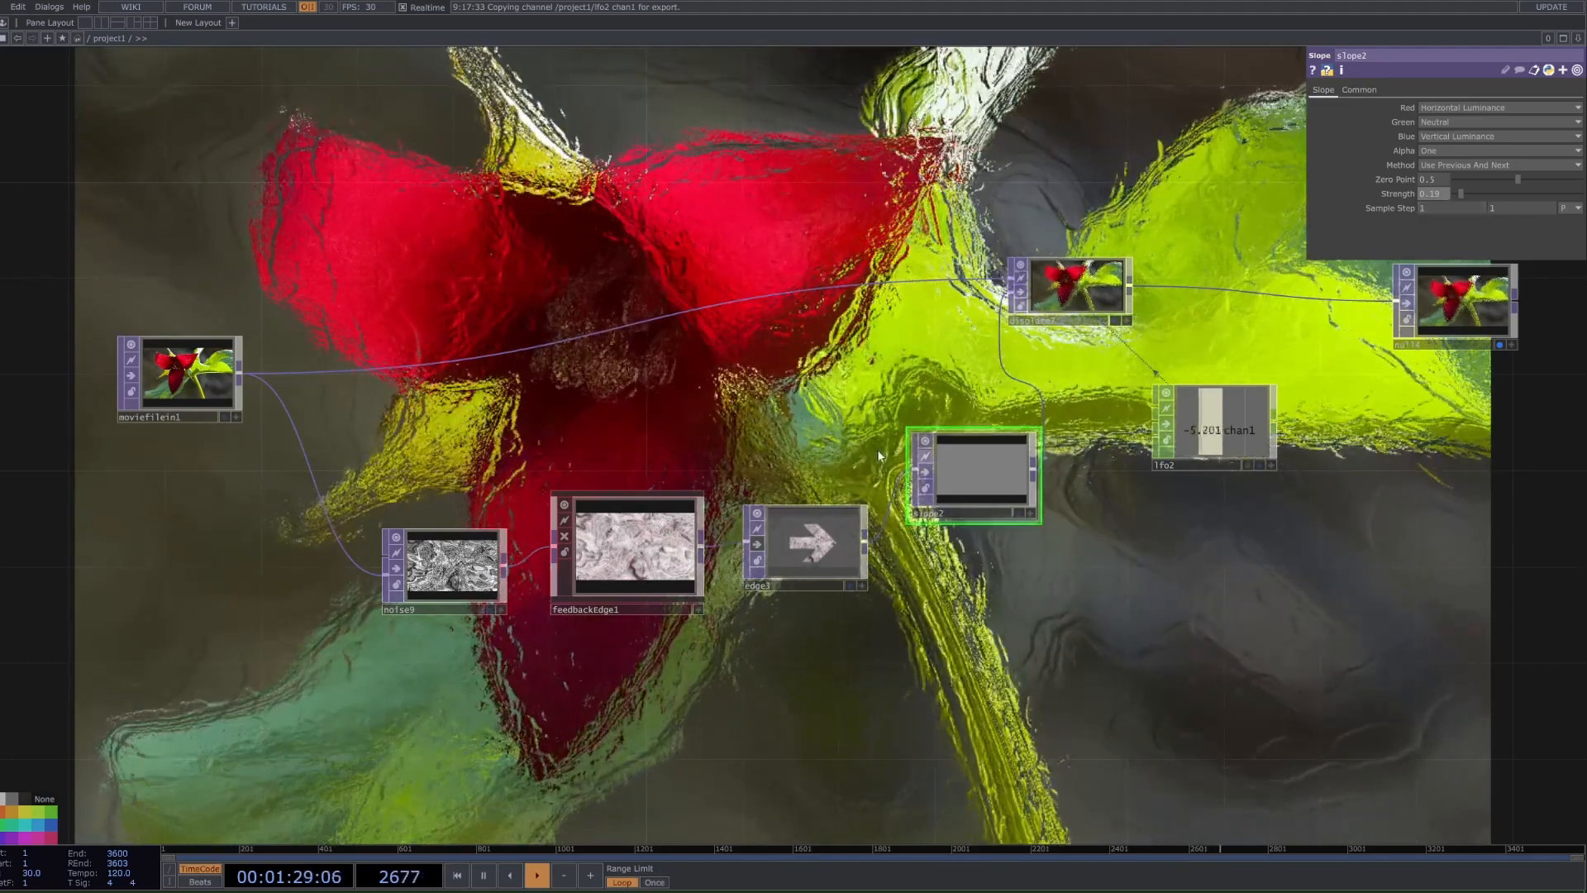
# - Examine the noise5, noise6, displace4 and displace6 operators in the original project network
pyautogui.scroll(-4, 1144, 507)
pyautogui.scroll(-6, 1273, 404)
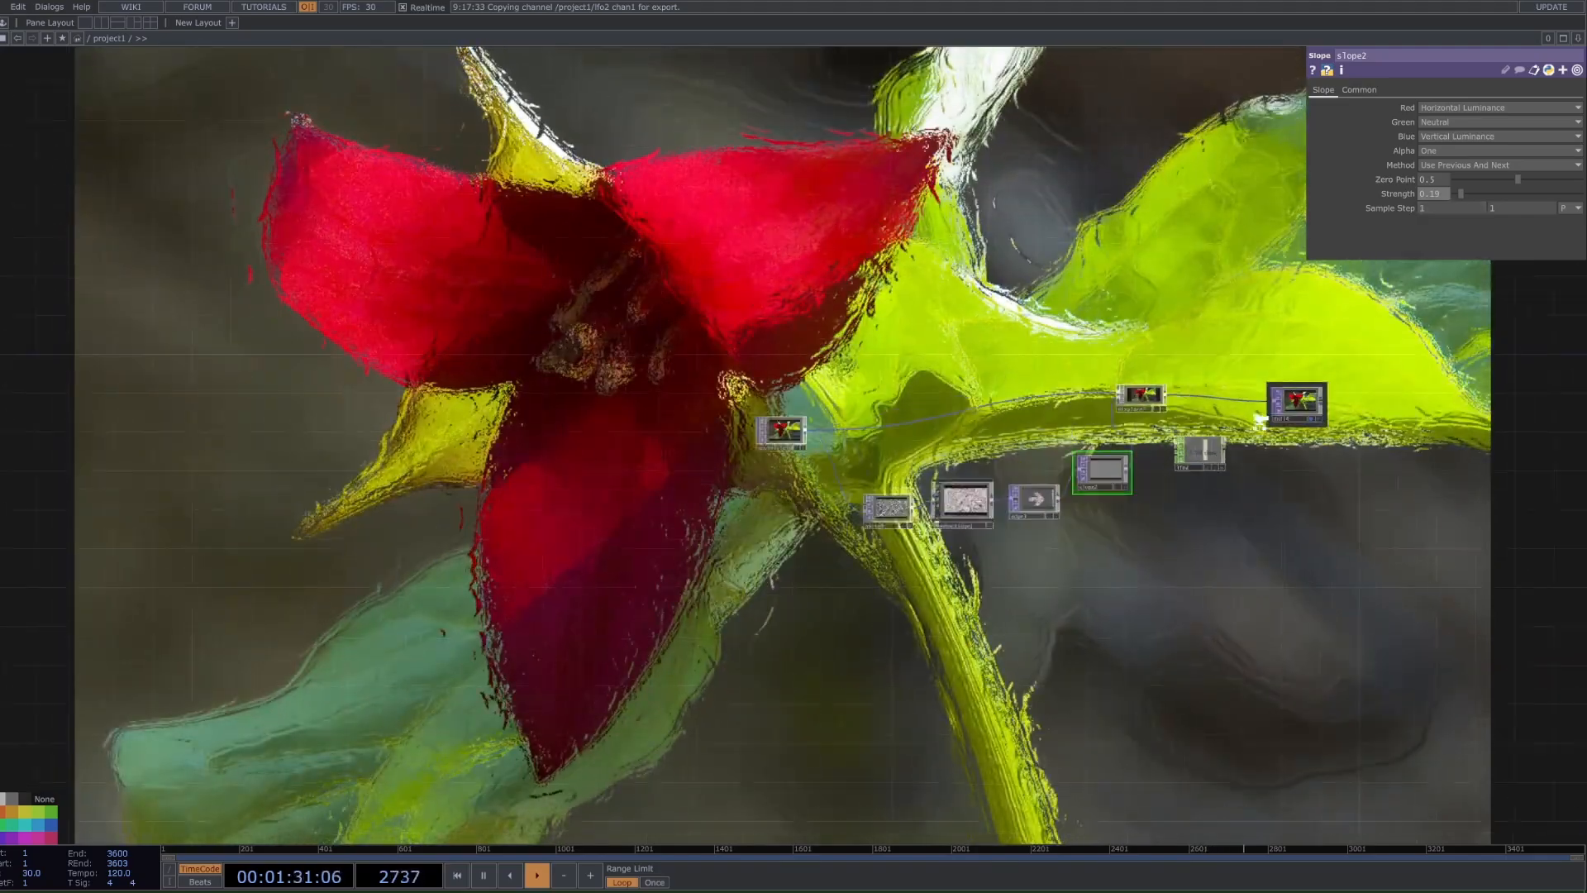
pyautogui.scroll(4, 1274, 405)
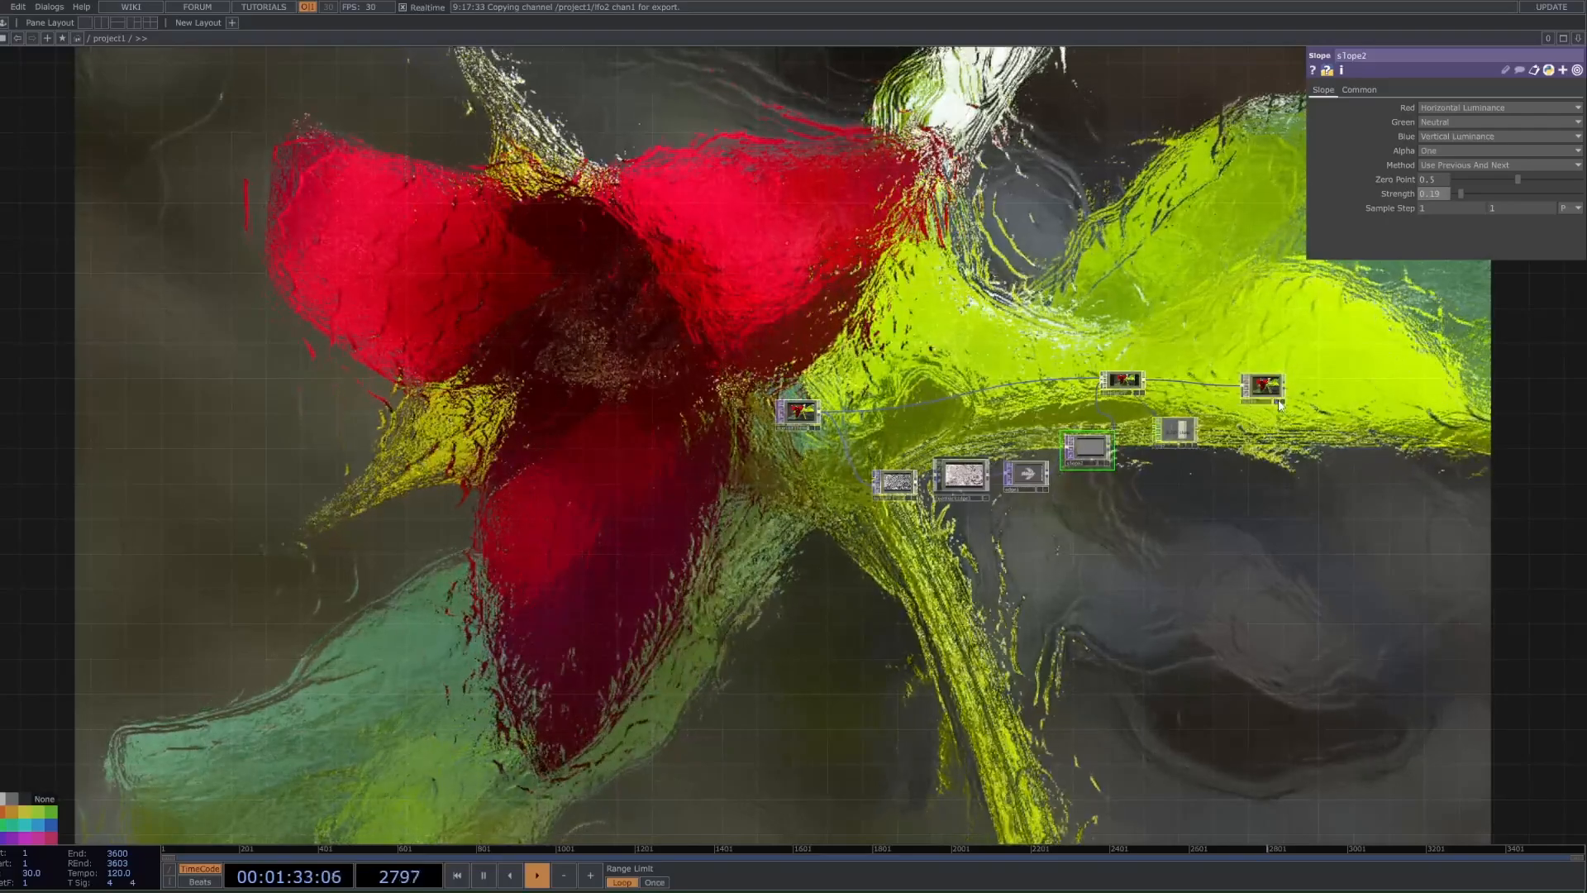
pyautogui.moveTo(1070, 235); pyautogui.dragTo(1063, 578)
pyautogui.scroll(-4, 1064, 579)
pyautogui.moveTo(1092, 465); pyautogui.dragTo(1035, 635)
pyautogui.moveTo(1227, 518); pyautogui.dragTo(876, 598)
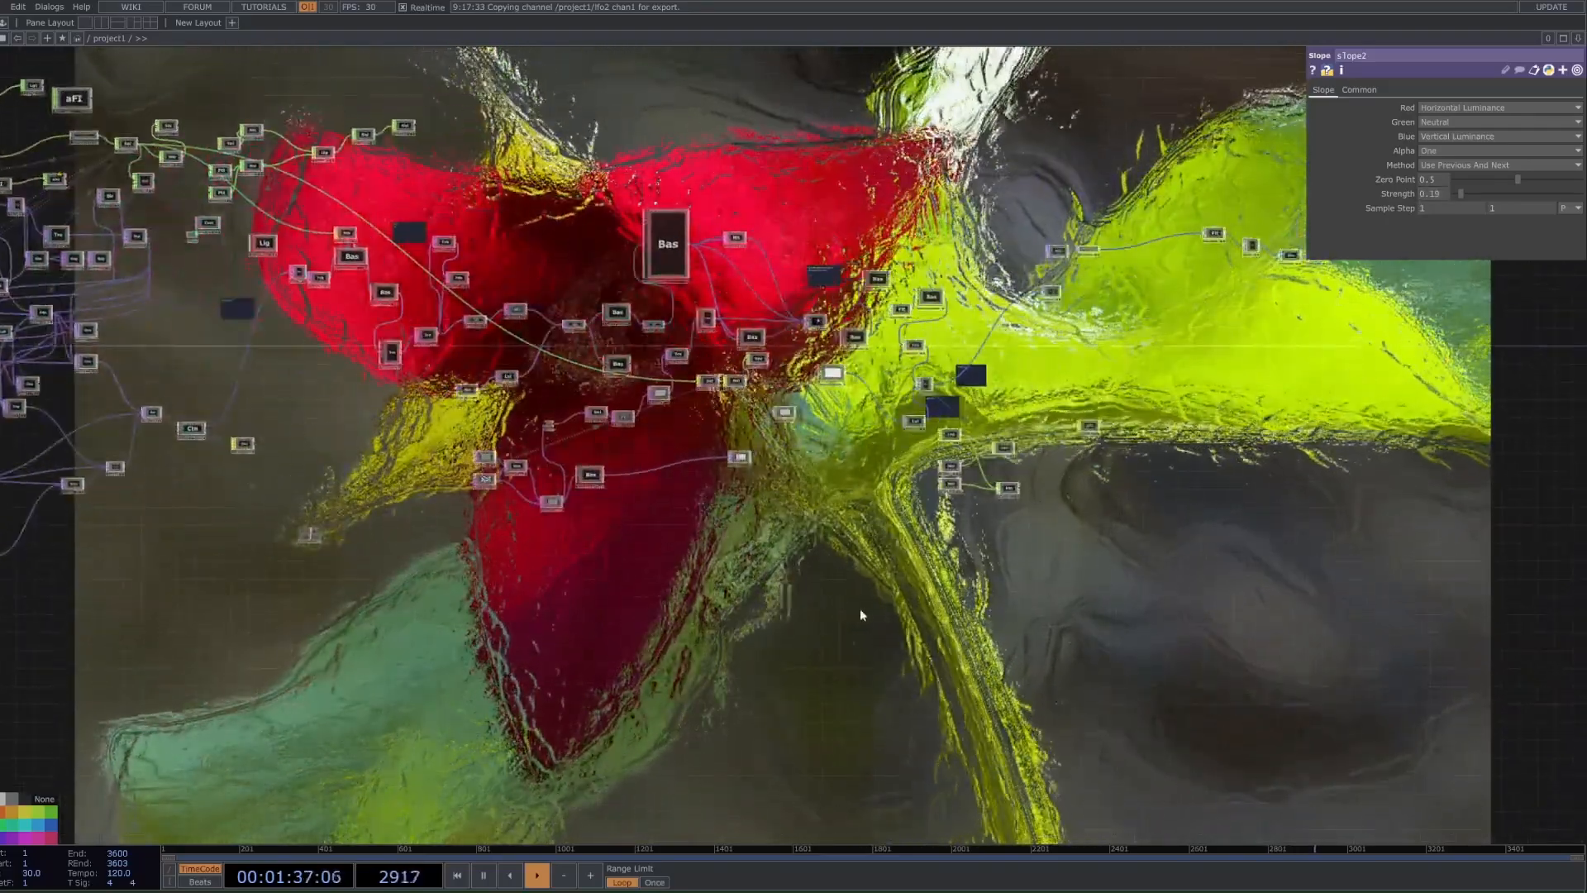
pyautogui.scroll(4, 518, 477)
pyautogui.moveTo(518, 478); pyautogui.dragTo(532, 373)
pyautogui.scroll(6, 533, 374)
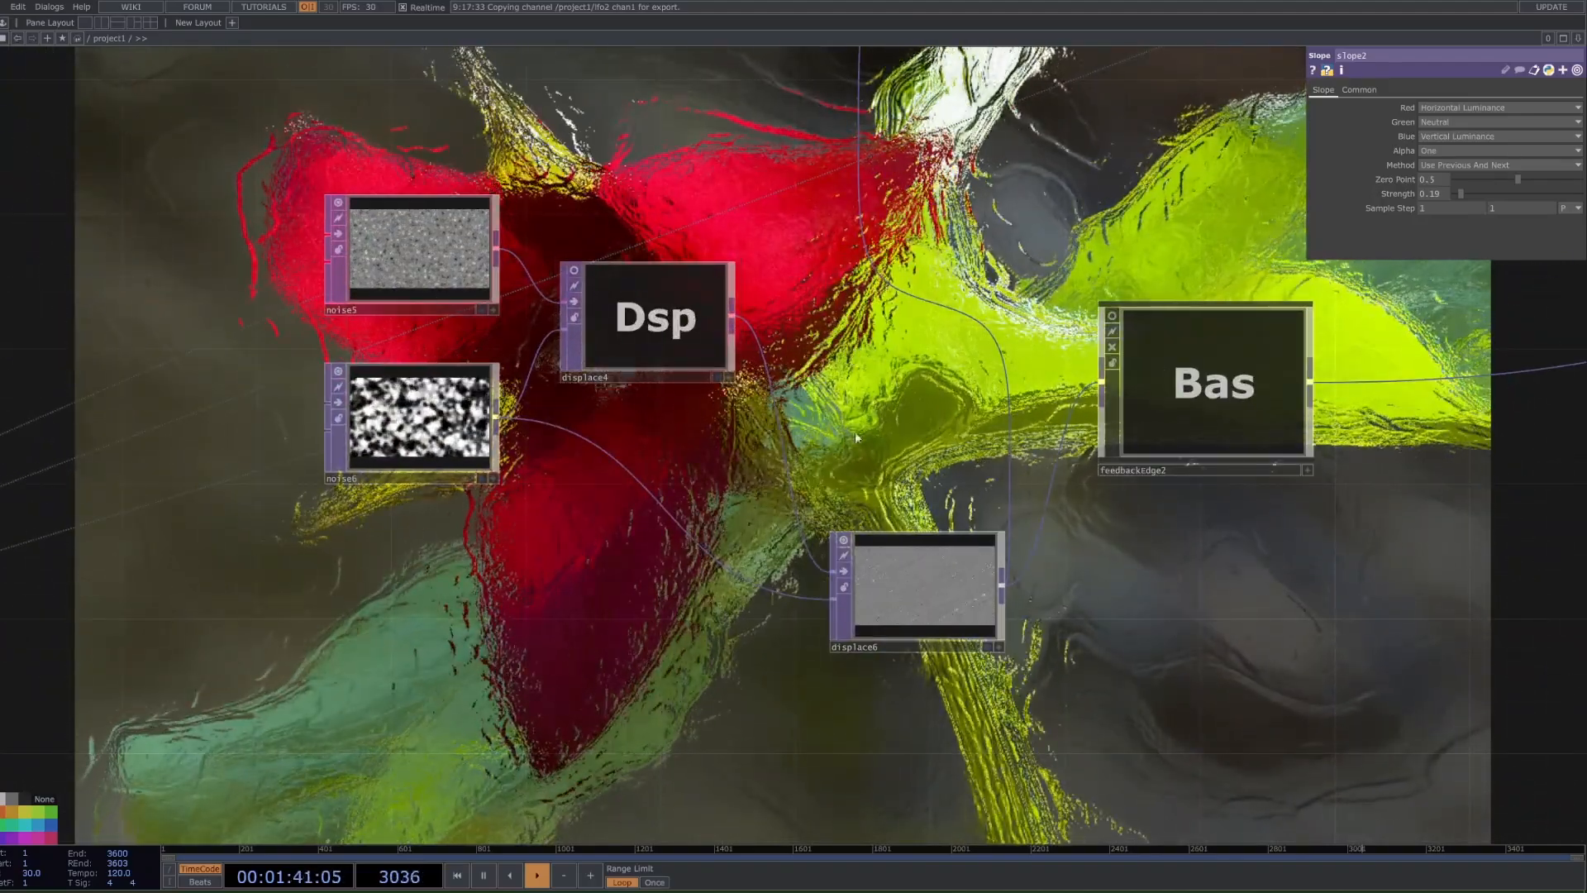
# - Follow the original network's chain onward and examine the feedbackEdge component's output up close
pyautogui.scroll(7, 924, 587)
pyautogui.moveTo(939, 615); pyautogui.dragTo(790, 591, button='middle')
pyautogui.moveTo(578, 517); pyautogui.dragTo(750, 468, button='middle')
pyautogui.moveTo(1025, 268); pyautogui.dragTo(330, 447)
pyautogui.moveTo(1394, 364); pyautogui.dragTo(1006, 571)
pyautogui.moveTo(562, 412); pyautogui.dragTo(745, 469, button='middle')
pyautogui.scroll(5, 737, 472)
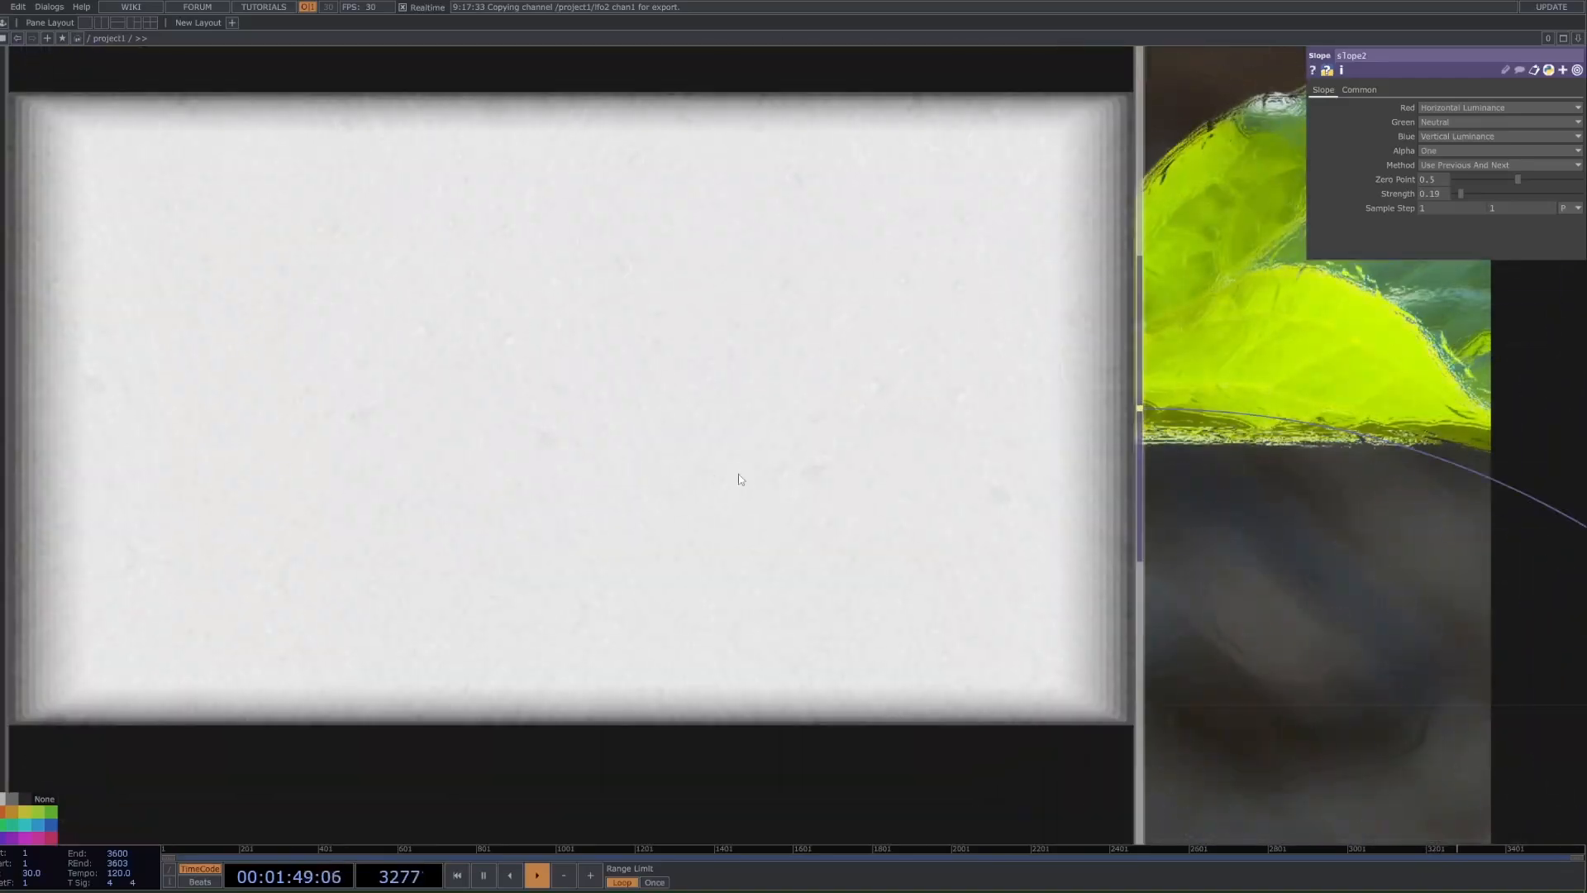
pyautogui.scroll(-8, 640, 462)
pyautogui.moveTo(1218, 711); pyautogui.dragTo(737, 413)
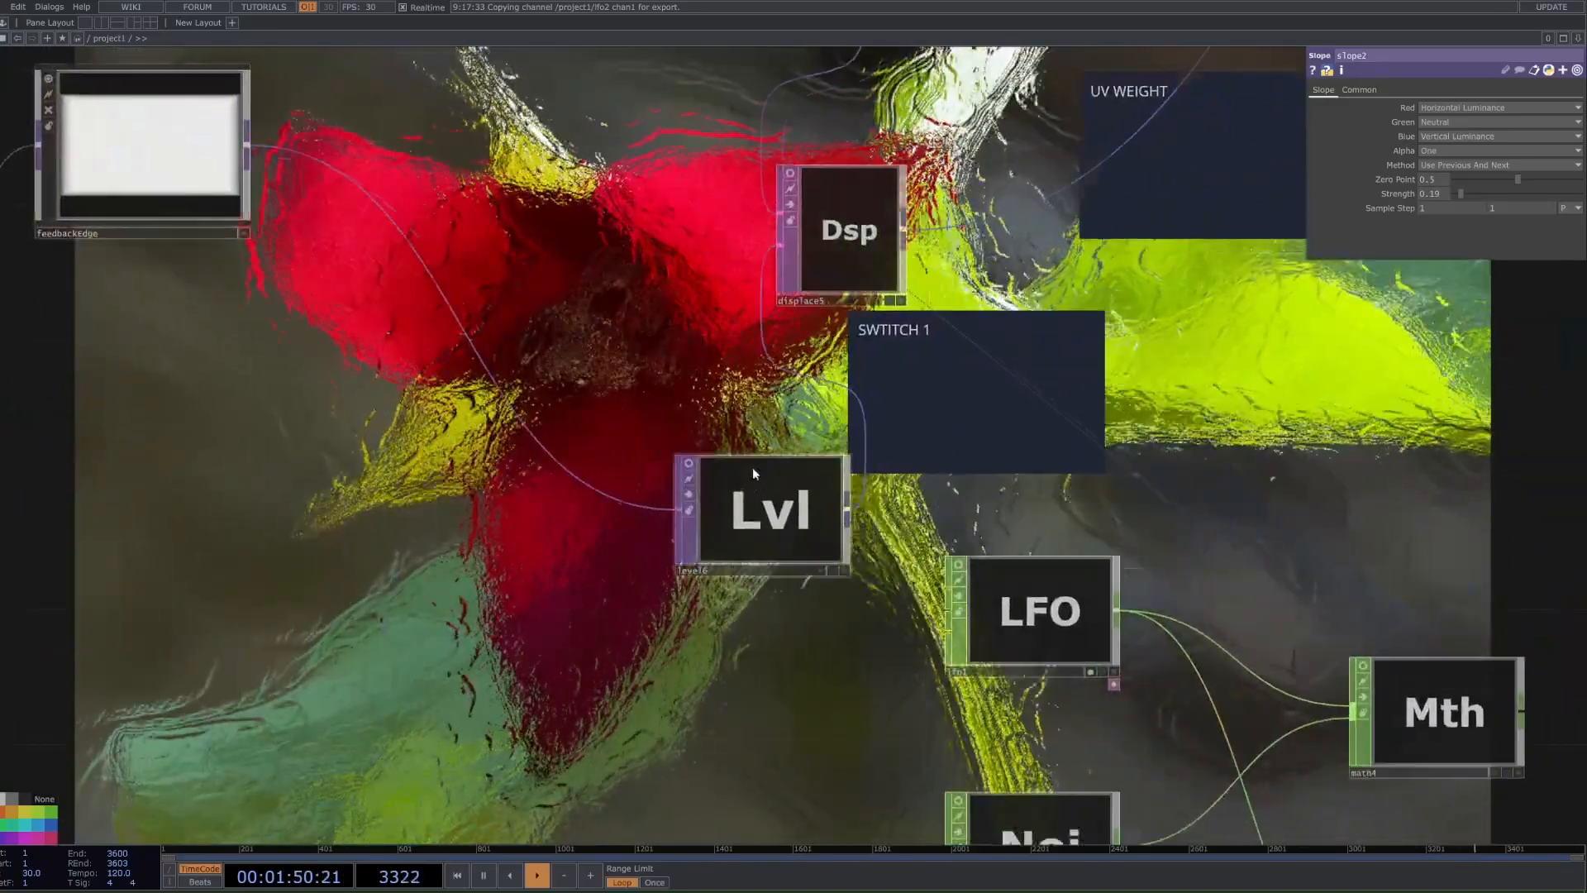
# - Enable the viewer of the Level TOP level6, move the node further from displace5, and inspect its image
pyautogui.click(689, 464)
pyautogui.moveTo(748, 503); pyautogui.dragTo(647, 503)
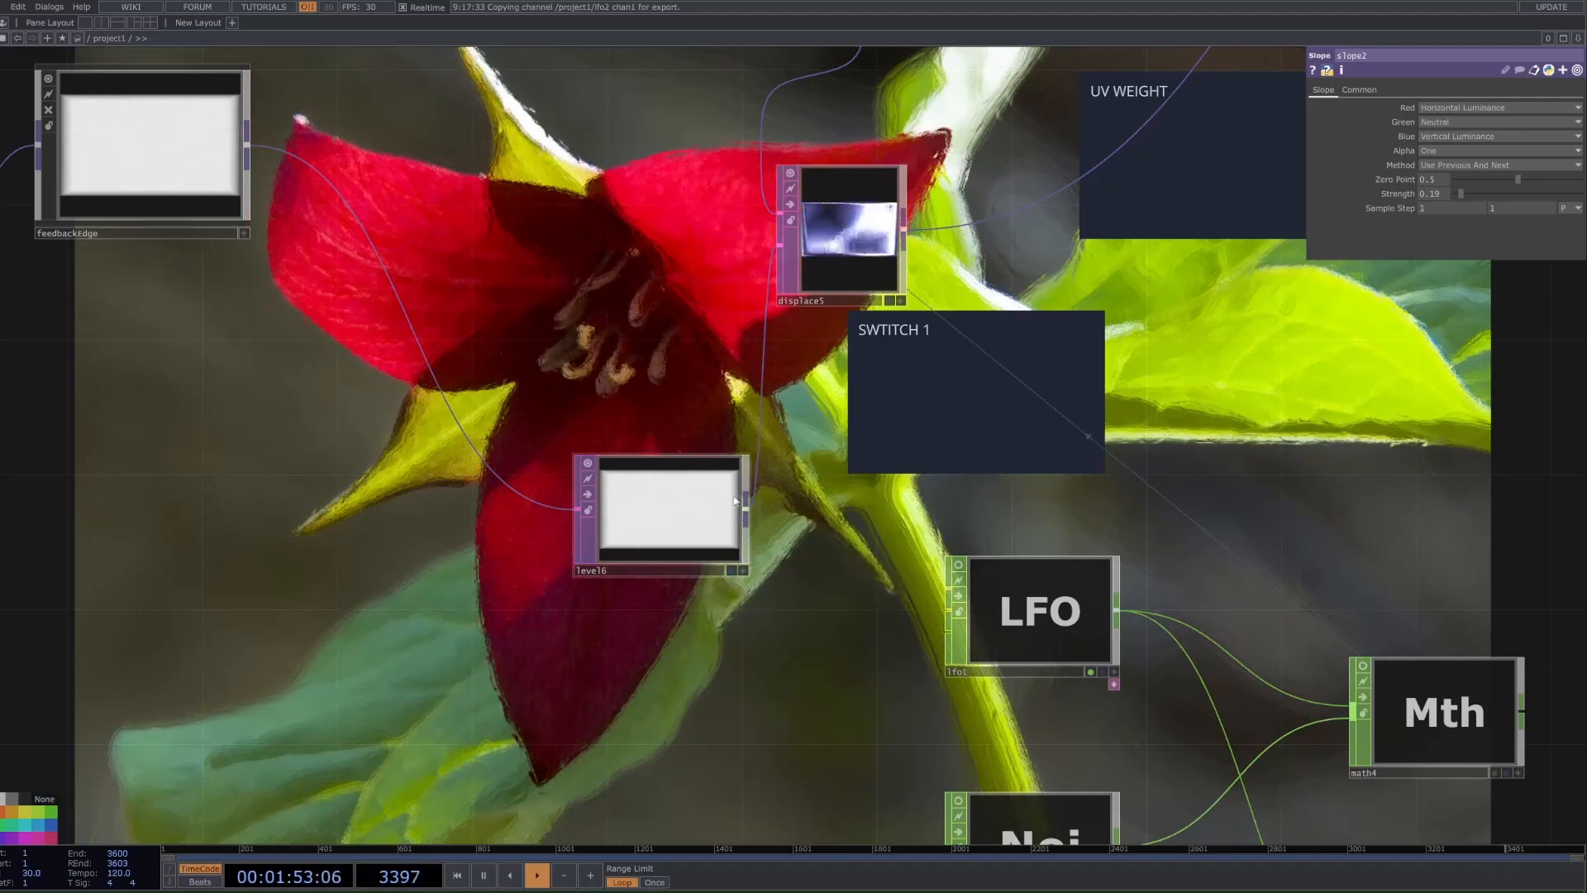
pyautogui.scroll(8, 735, 500)
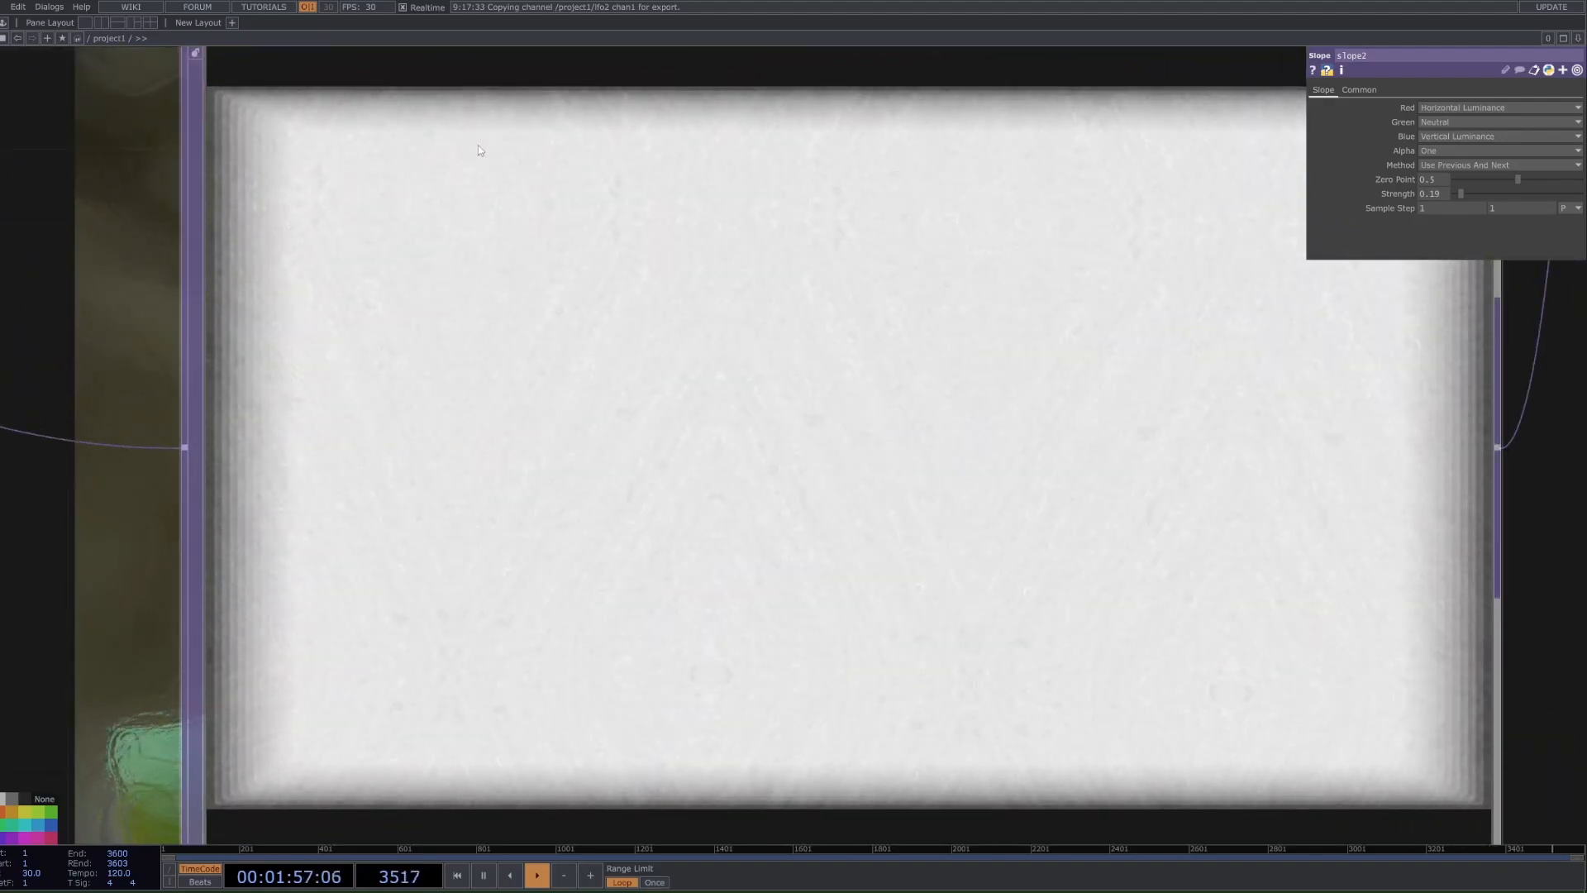
pyautogui.scroll(-8, 1112, 549)
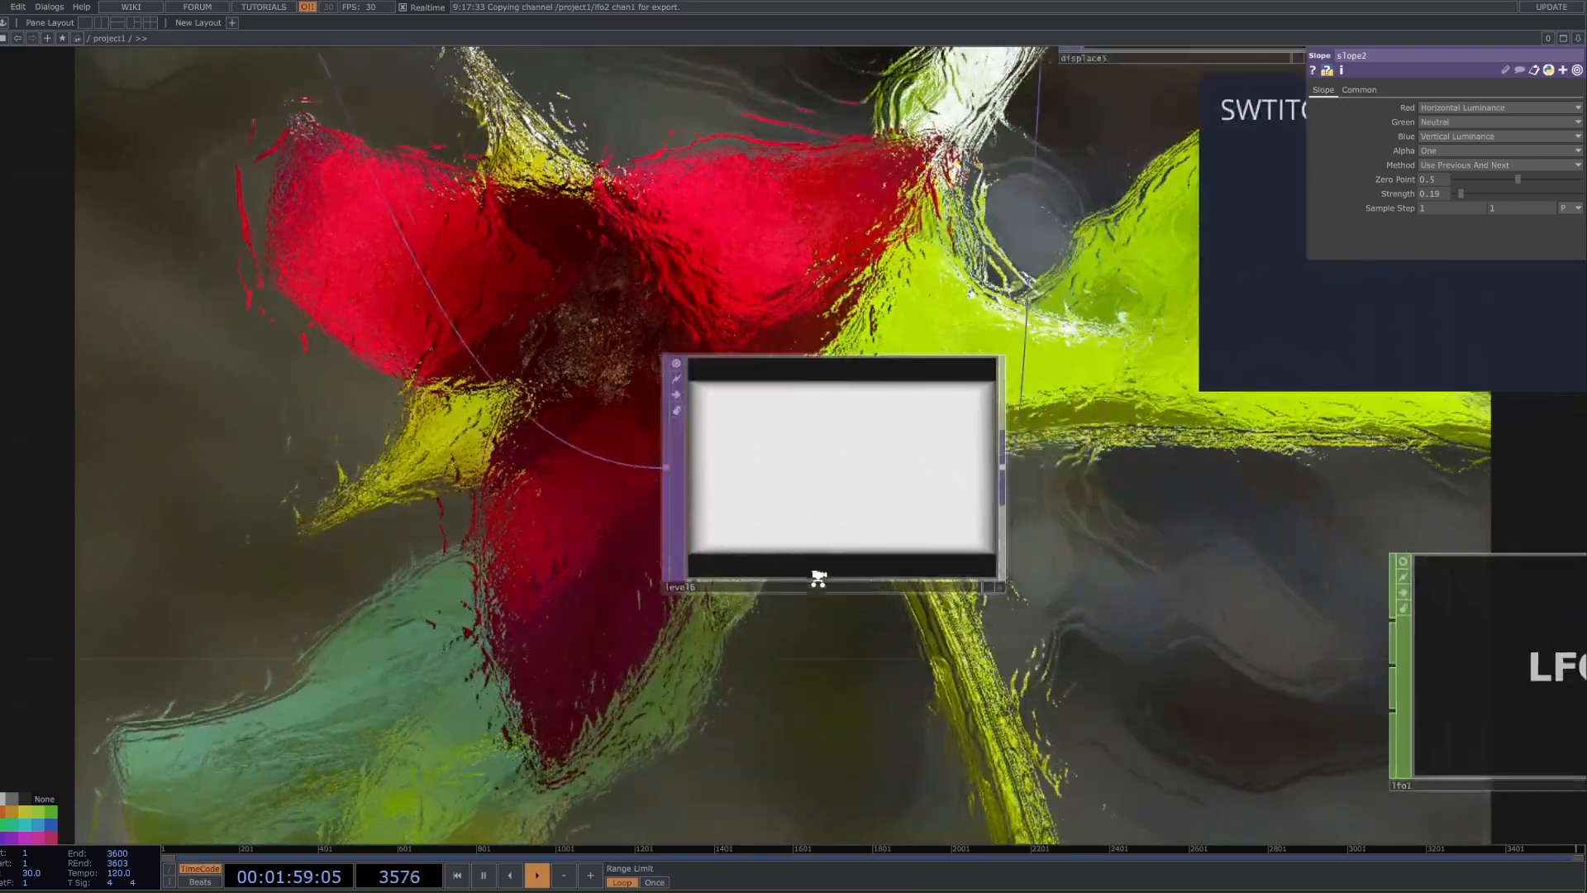
pyautogui.scroll(-6, 1329, 479)
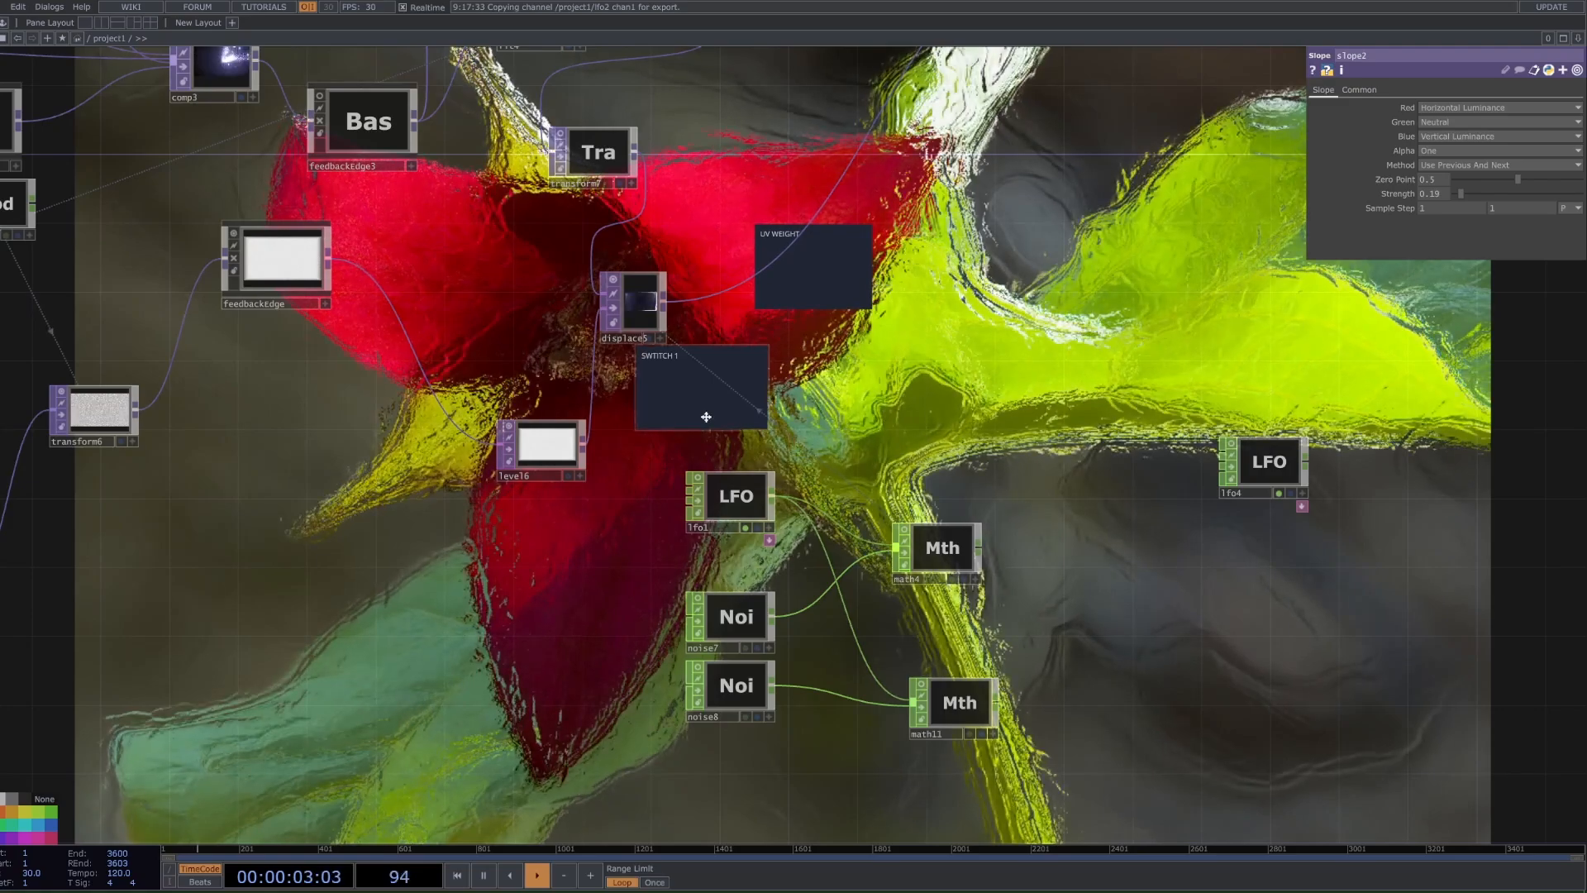
# - Enable math4's viewer and switch displace5's first Displace Weight value from the math4 expression to the constant 1
pyautogui.click(905, 529)
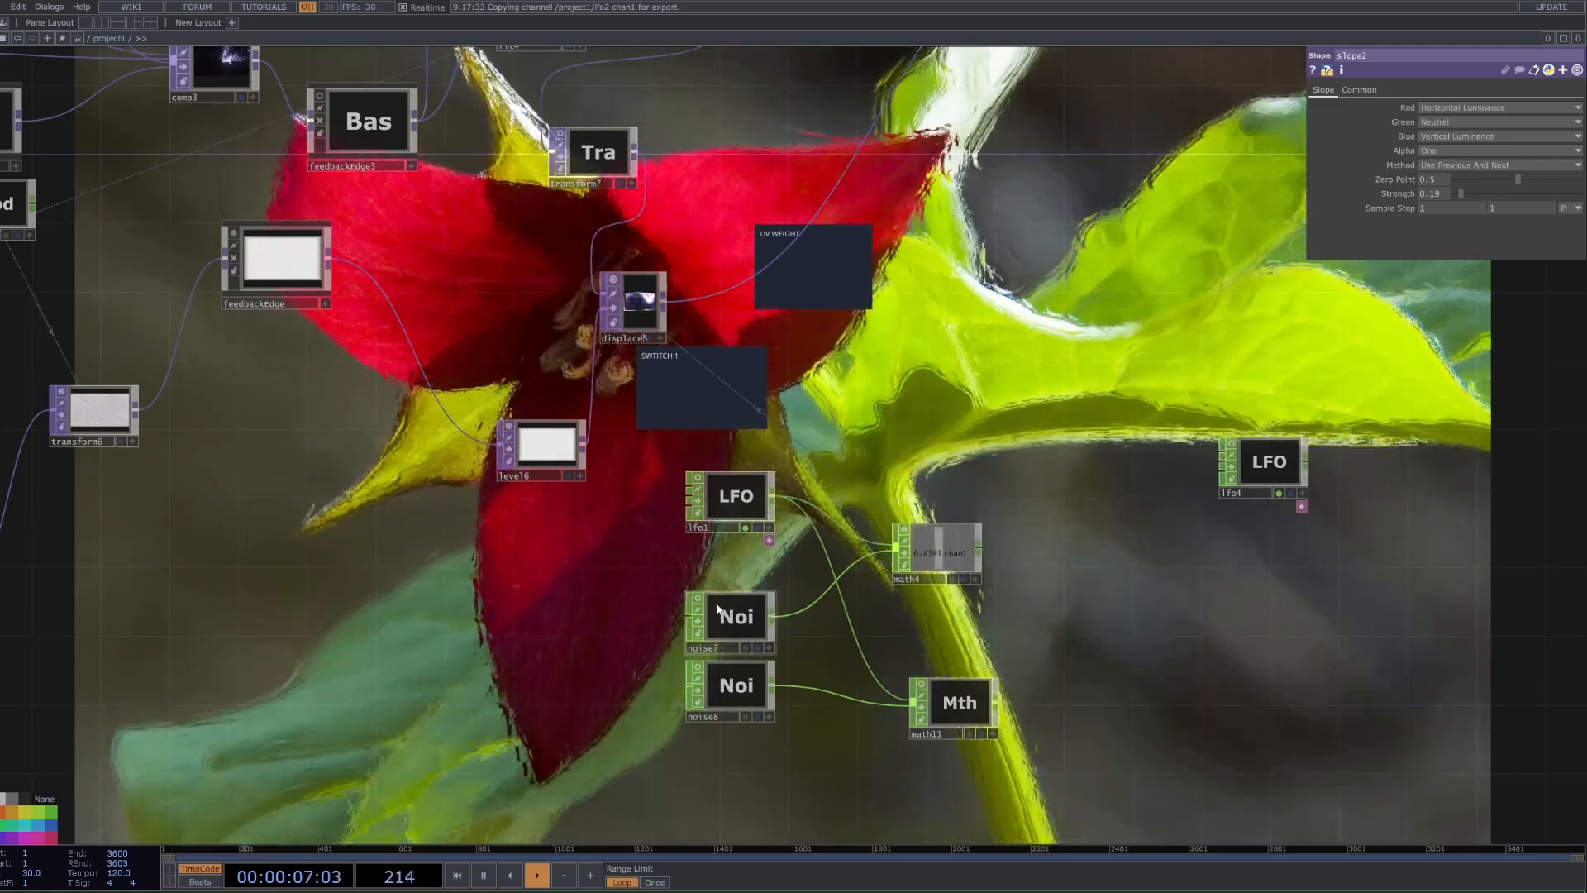
pyautogui.click(628, 302)
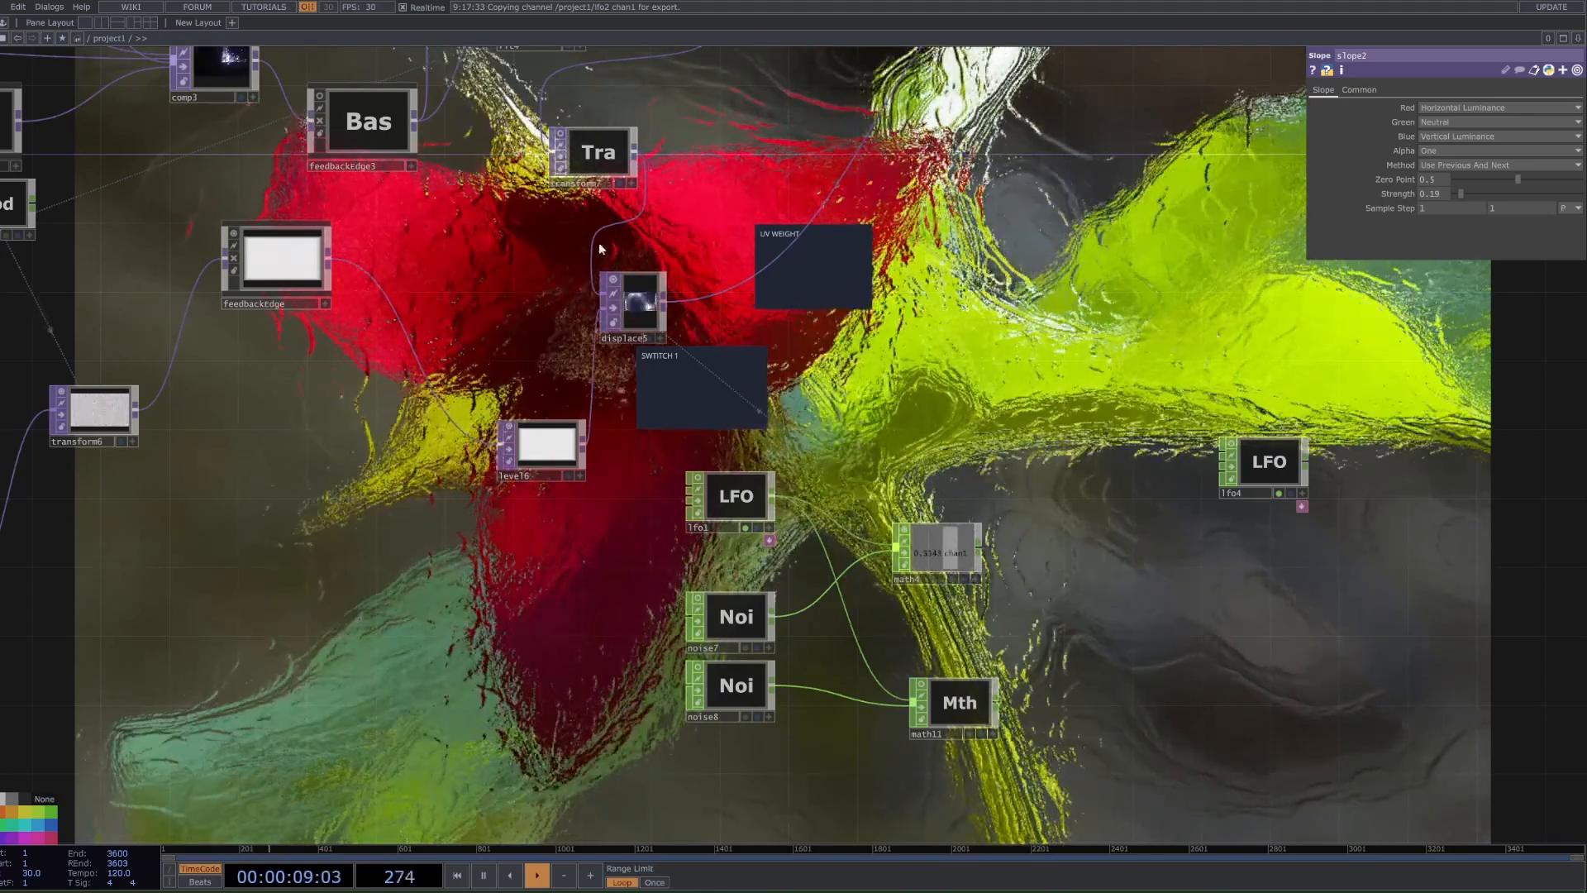
pyautogui.scroll(5, 625, 337)
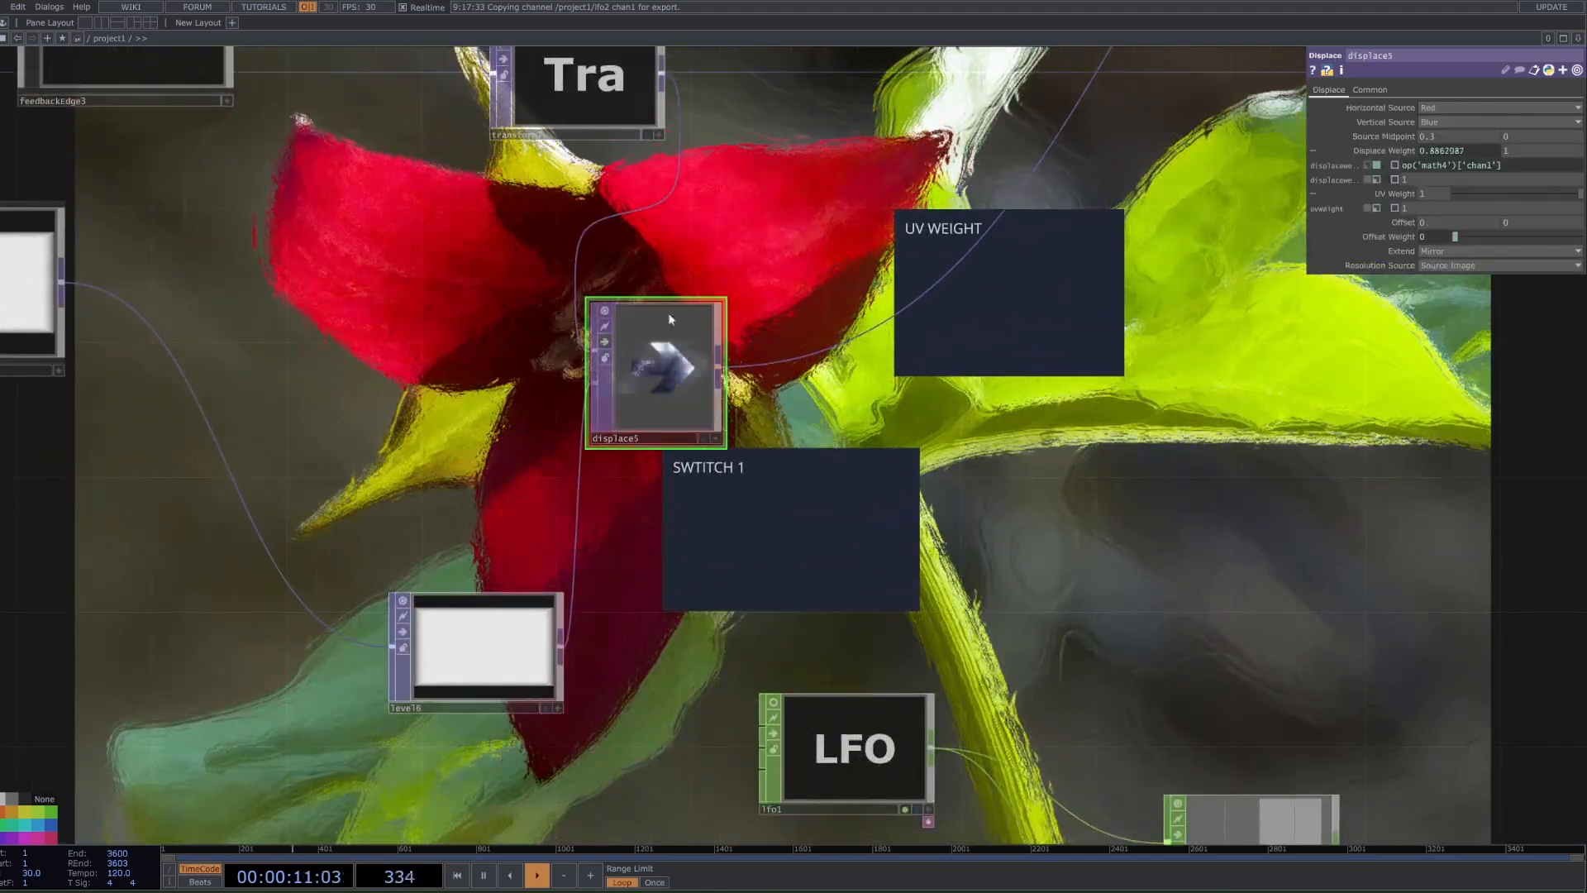
pyautogui.moveTo(669, 318); pyautogui.dragTo(606, 562, button='middle')
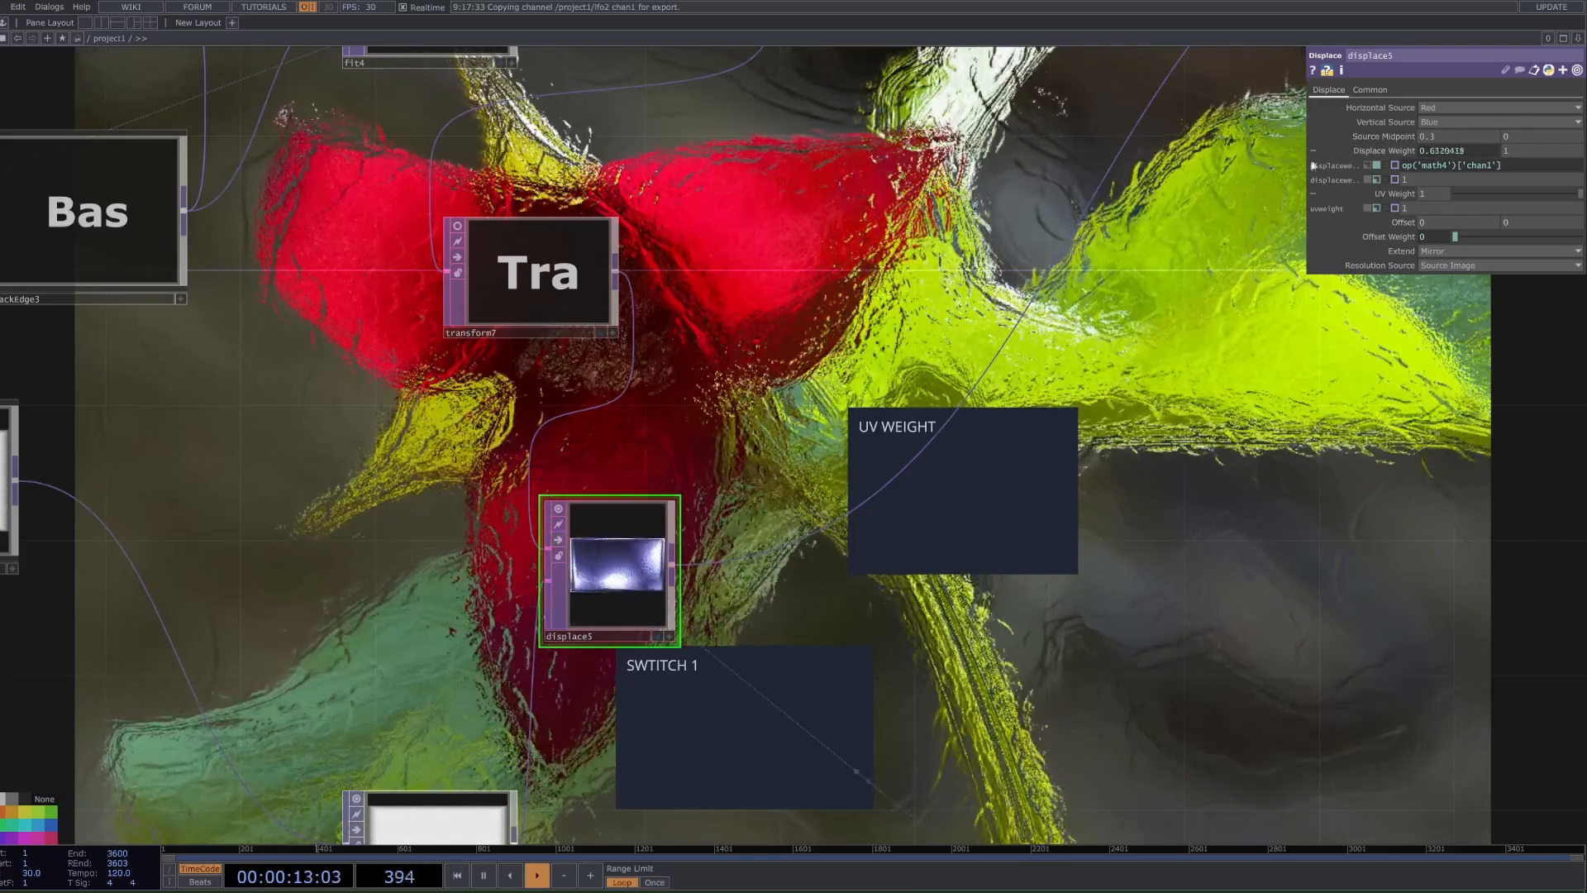
pyautogui.click(1367, 165)
# - Inspect displace5's image and display its output in the network background
pyautogui.scroll(5, 577, 585)
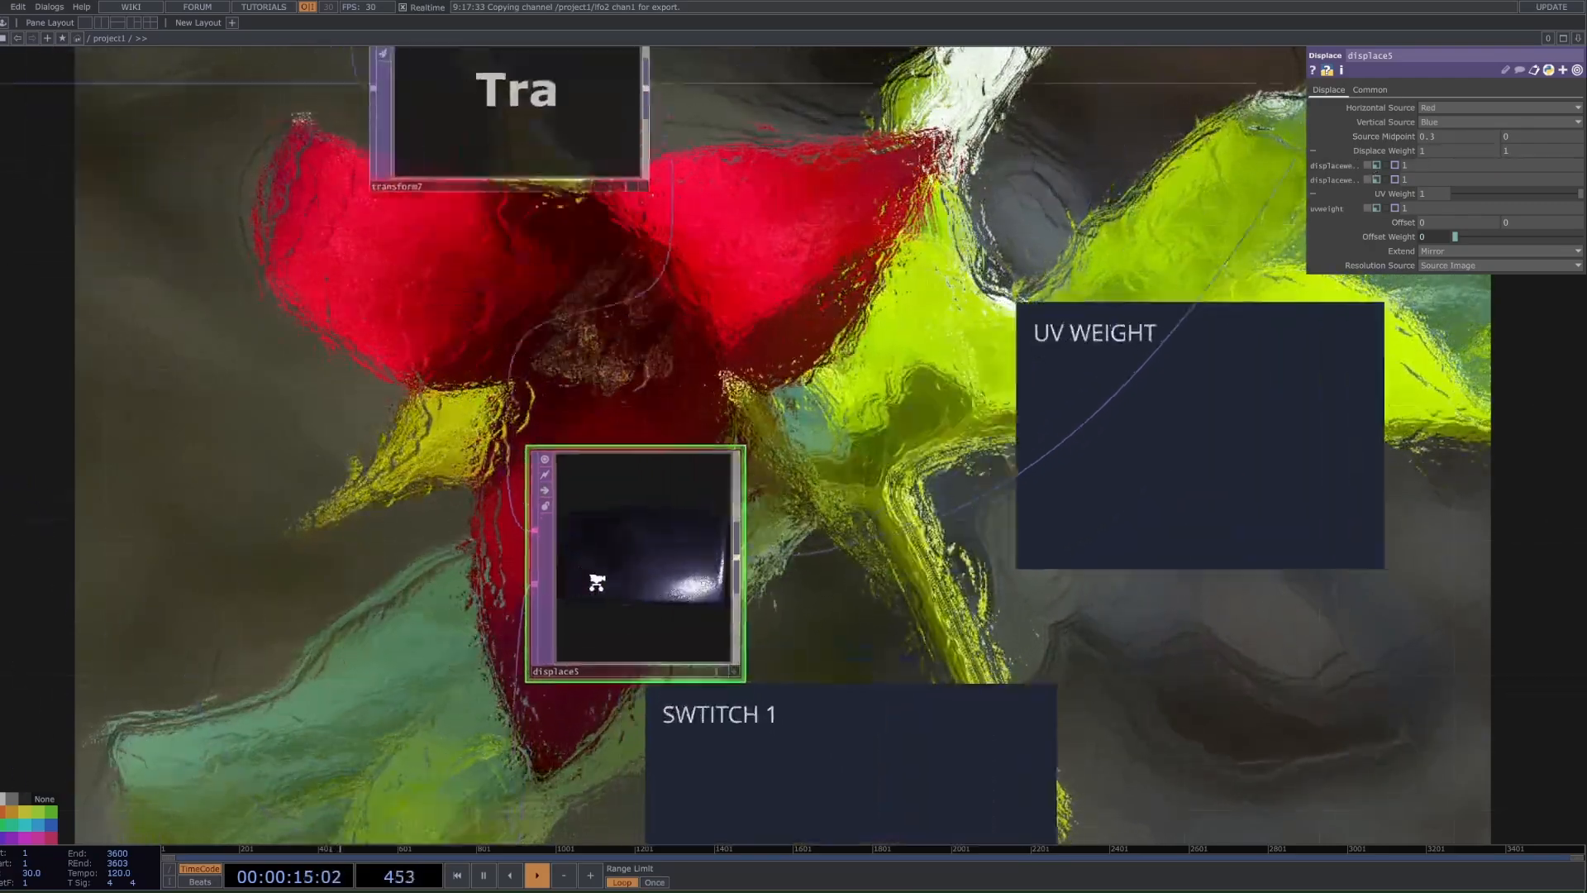
pyautogui.scroll(-5, 673, 597)
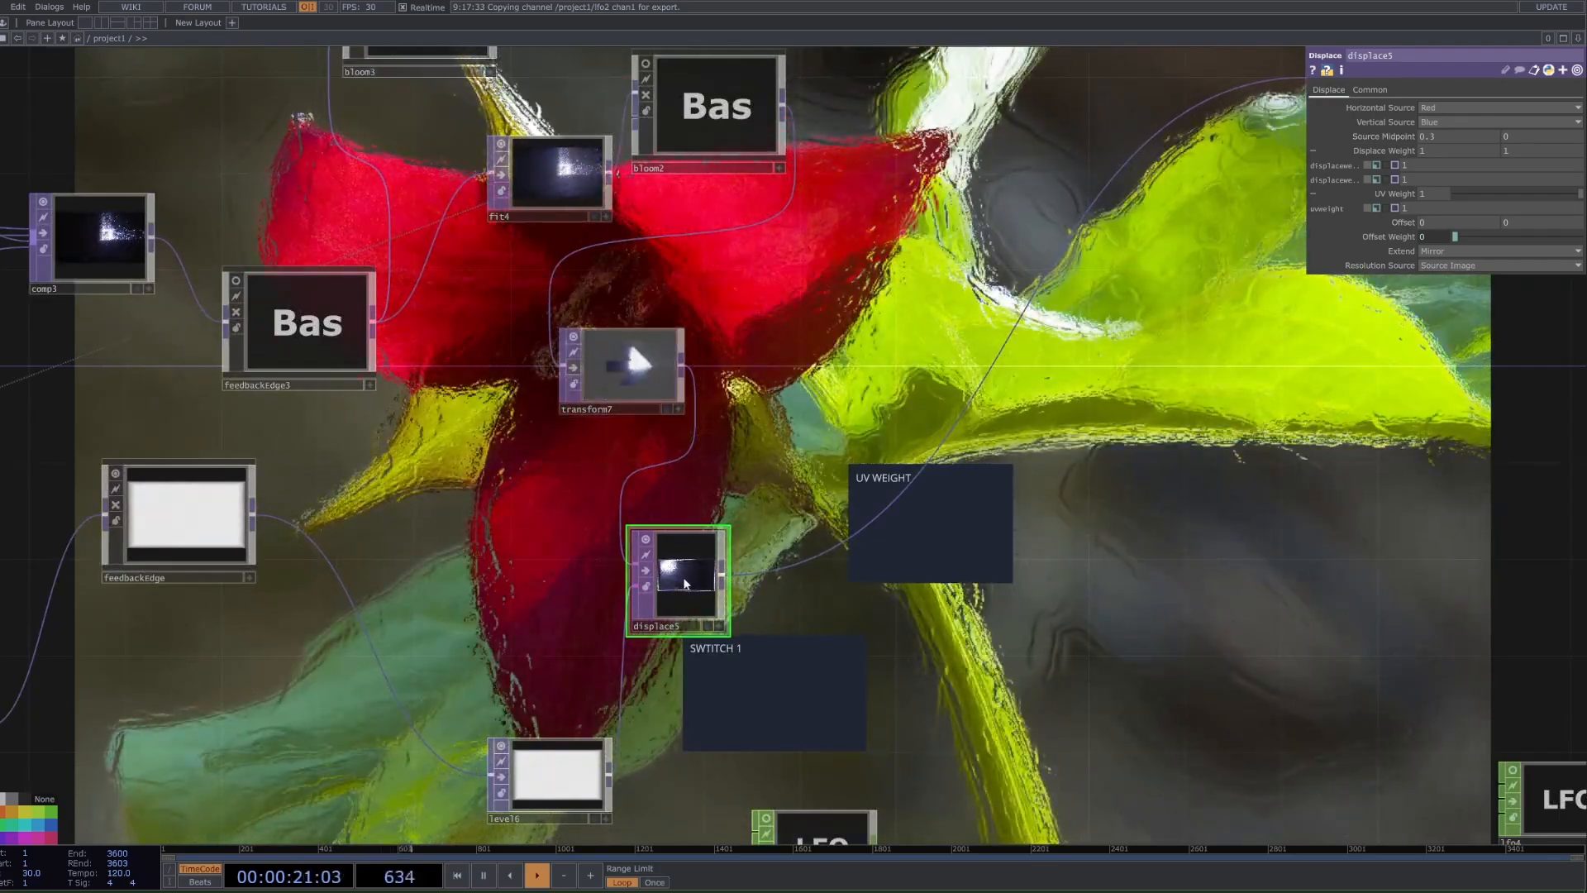
pyautogui.scroll(4, 685, 584)
pyautogui.scroll(-6, 781, 717)
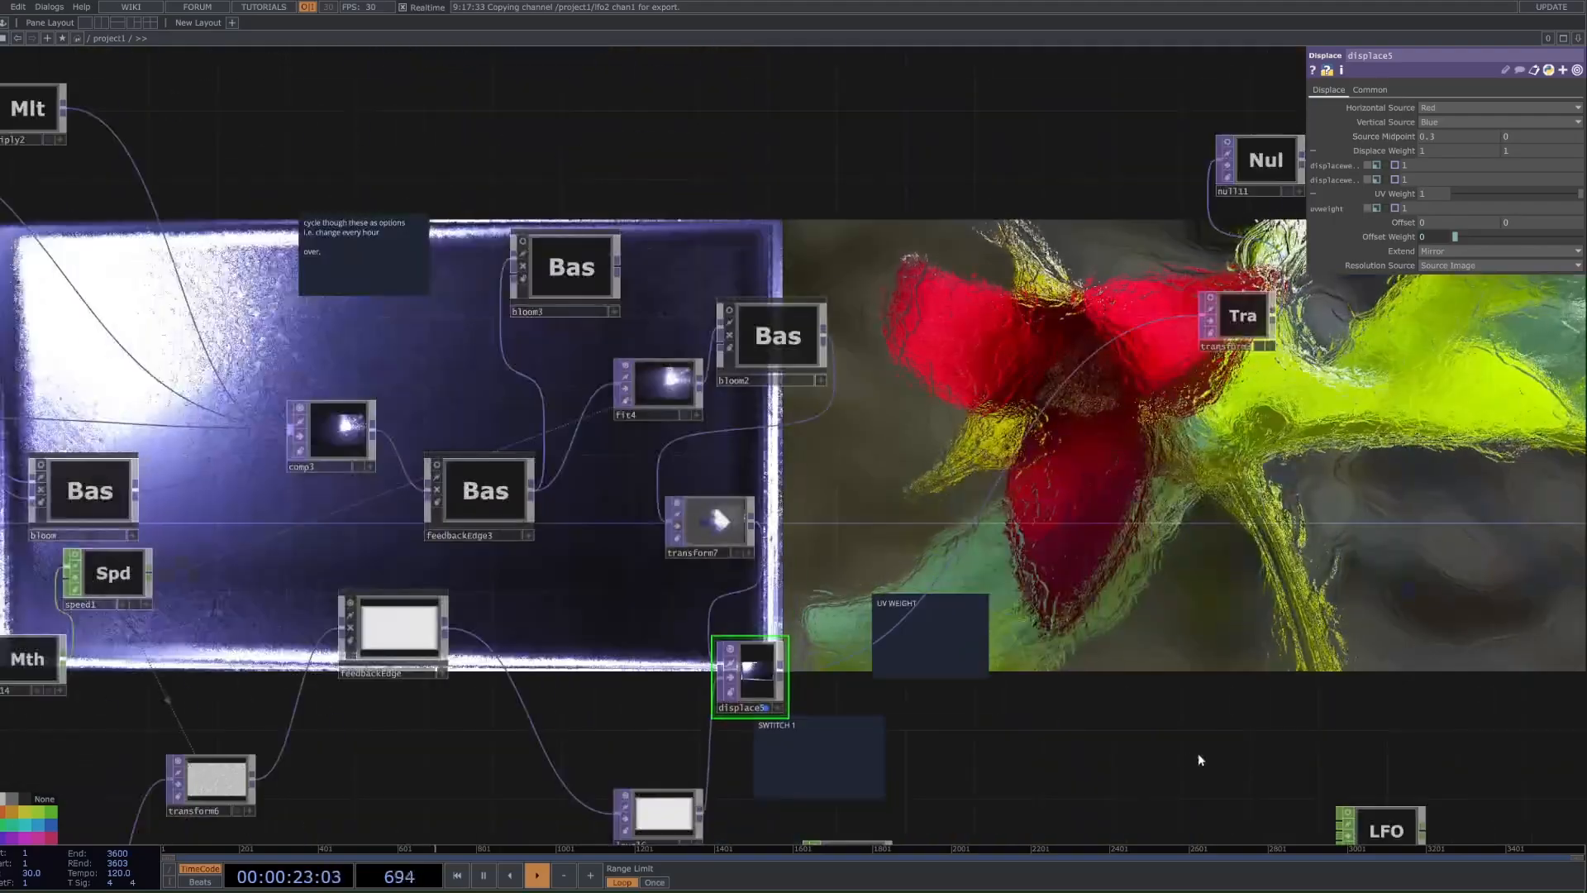
# - Turn off the background display of the flower network's final Null TOP, null4
pyautogui.moveTo(1191, 753); pyautogui.dragTo(1070, 326)
pyautogui.scroll(-3, 1070, 325)
pyautogui.scroll(3, 1025, 437)
pyautogui.moveTo(1021, 434); pyautogui.dragTo(898, 639)
pyautogui.scroll(-5, 899, 639)
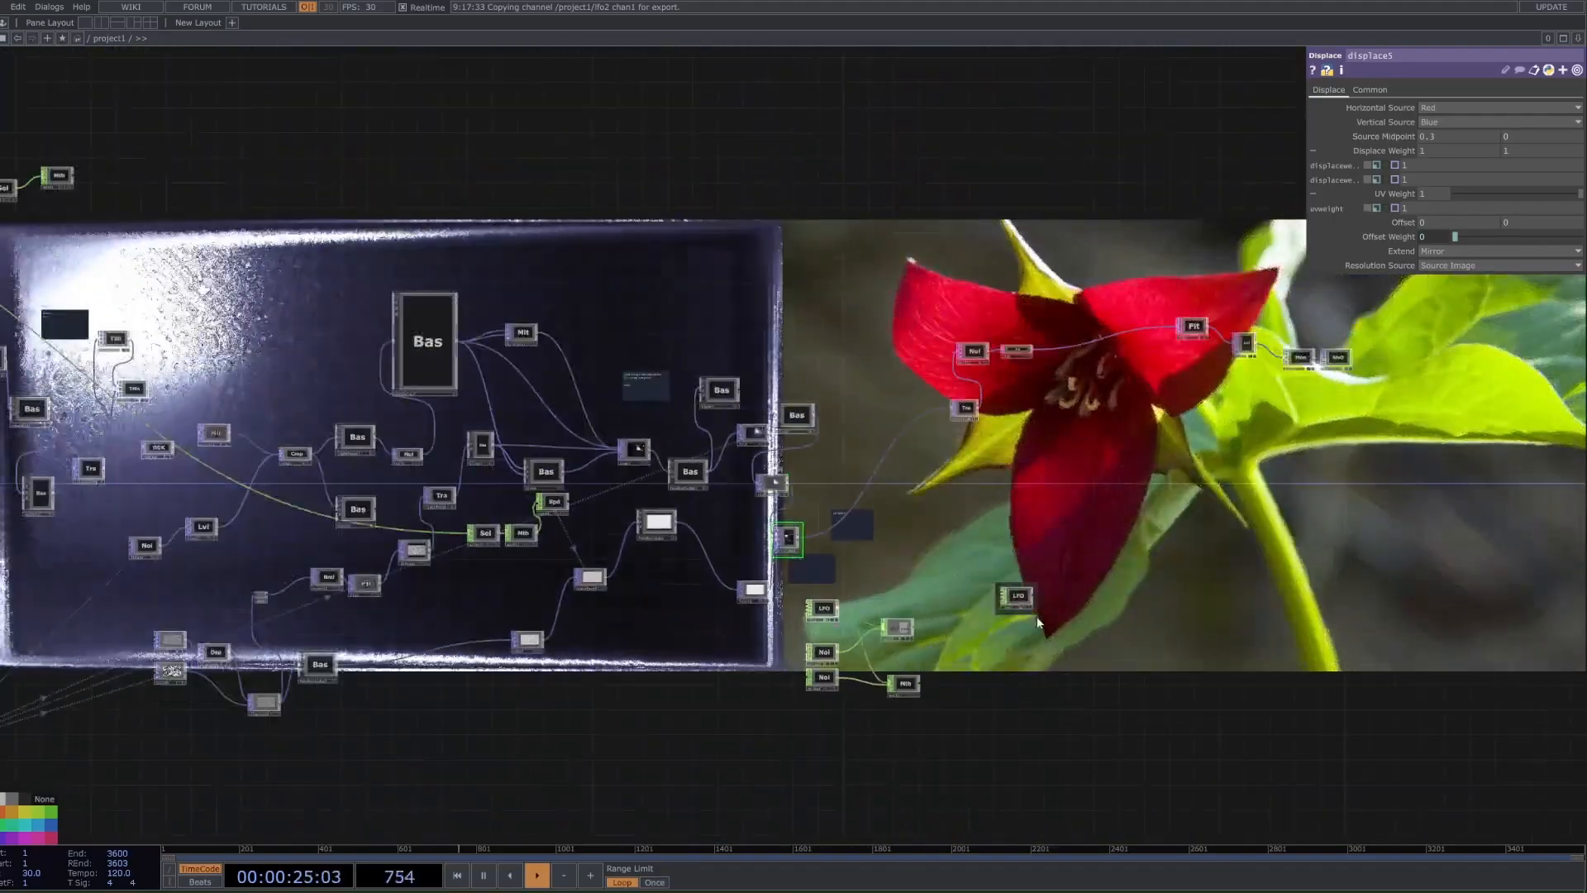
pyautogui.moveTo(1040, 628); pyautogui.dragTo(959, 181)
pyautogui.moveTo(790, 790); pyautogui.dragTo(458, 431)
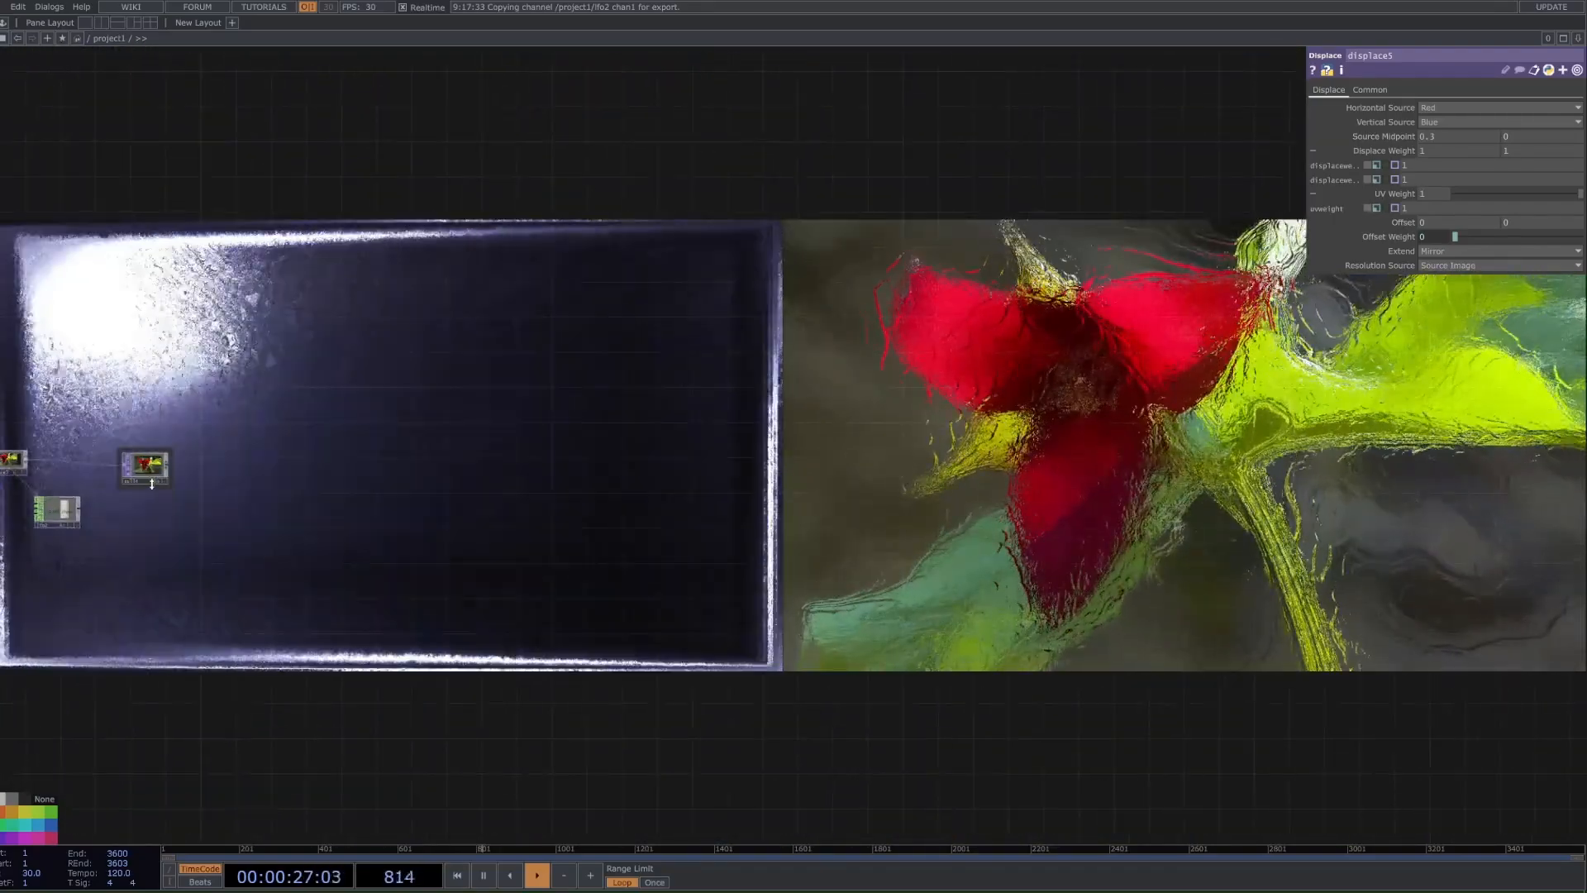
pyautogui.click(160, 481)
# - Return to the original network and examine the particle image in the Fit TOP fit4 up close
pyautogui.scroll(-1, 323, 444)
pyautogui.moveTo(323, 443); pyautogui.dragTo(496, 783)
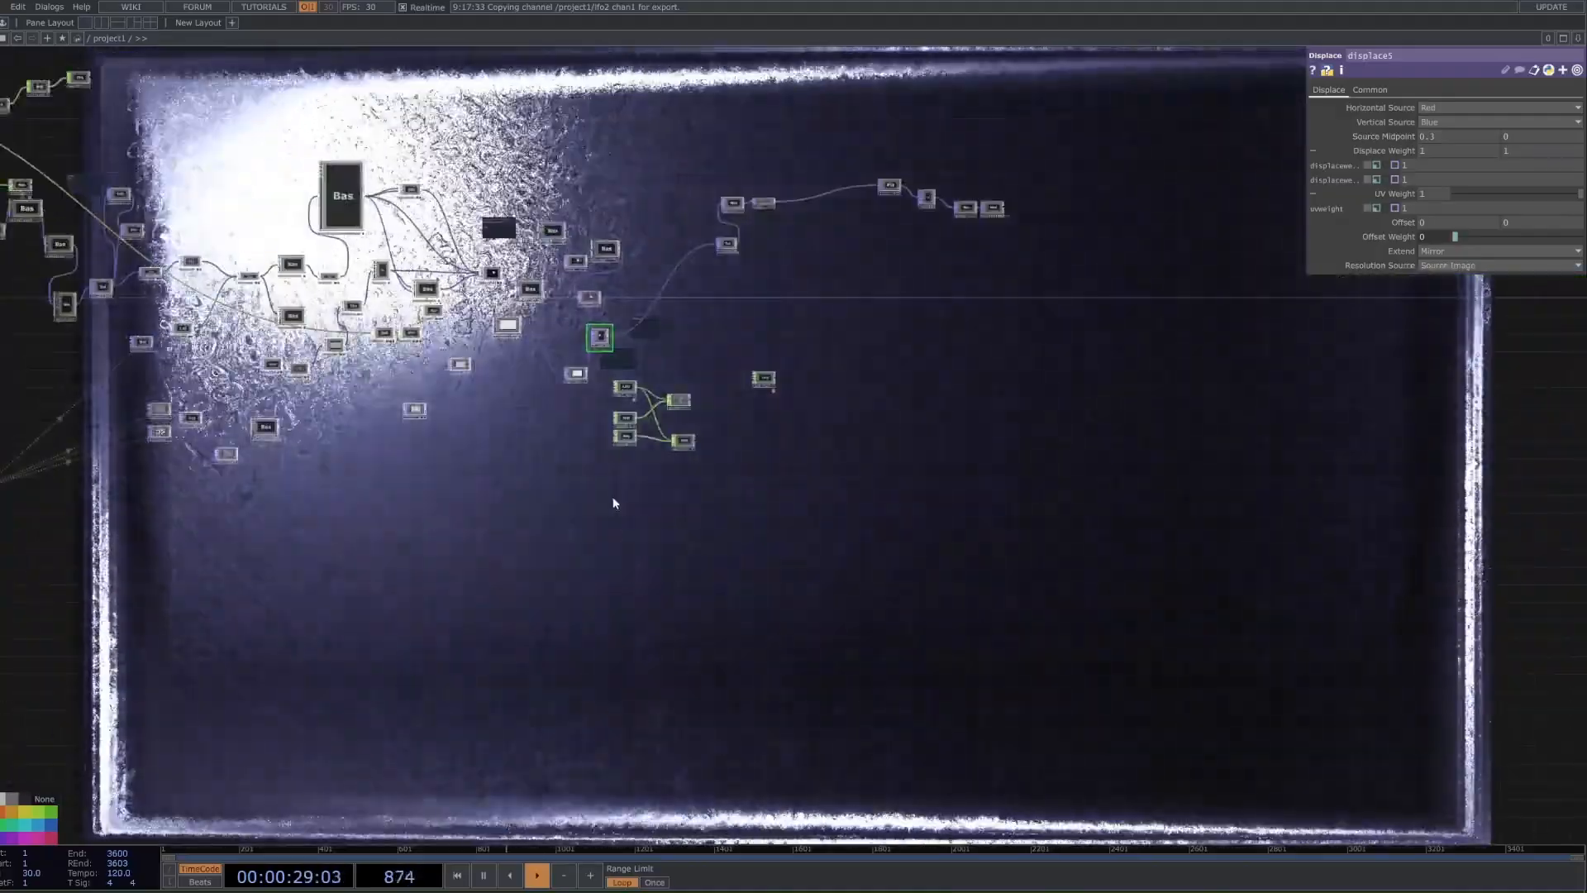
pyautogui.moveTo(671, 344); pyautogui.dragTo(922, 541)
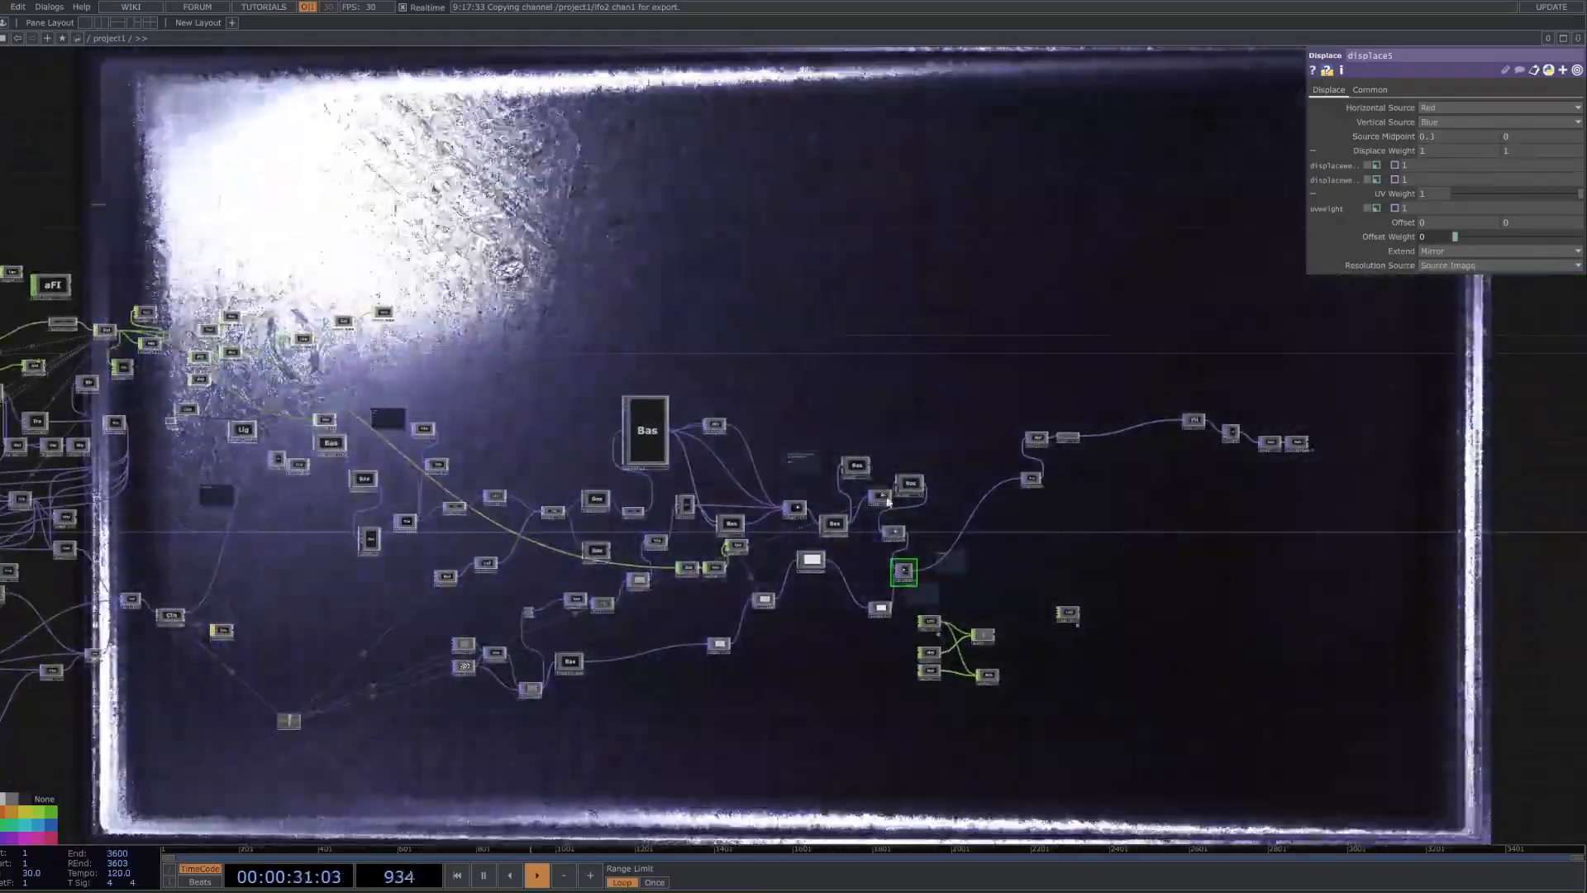
pyautogui.scroll(5, 884, 498)
pyautogui.scroll(4, 927, 574)
pyautogui.scroll(8, 820, 312)
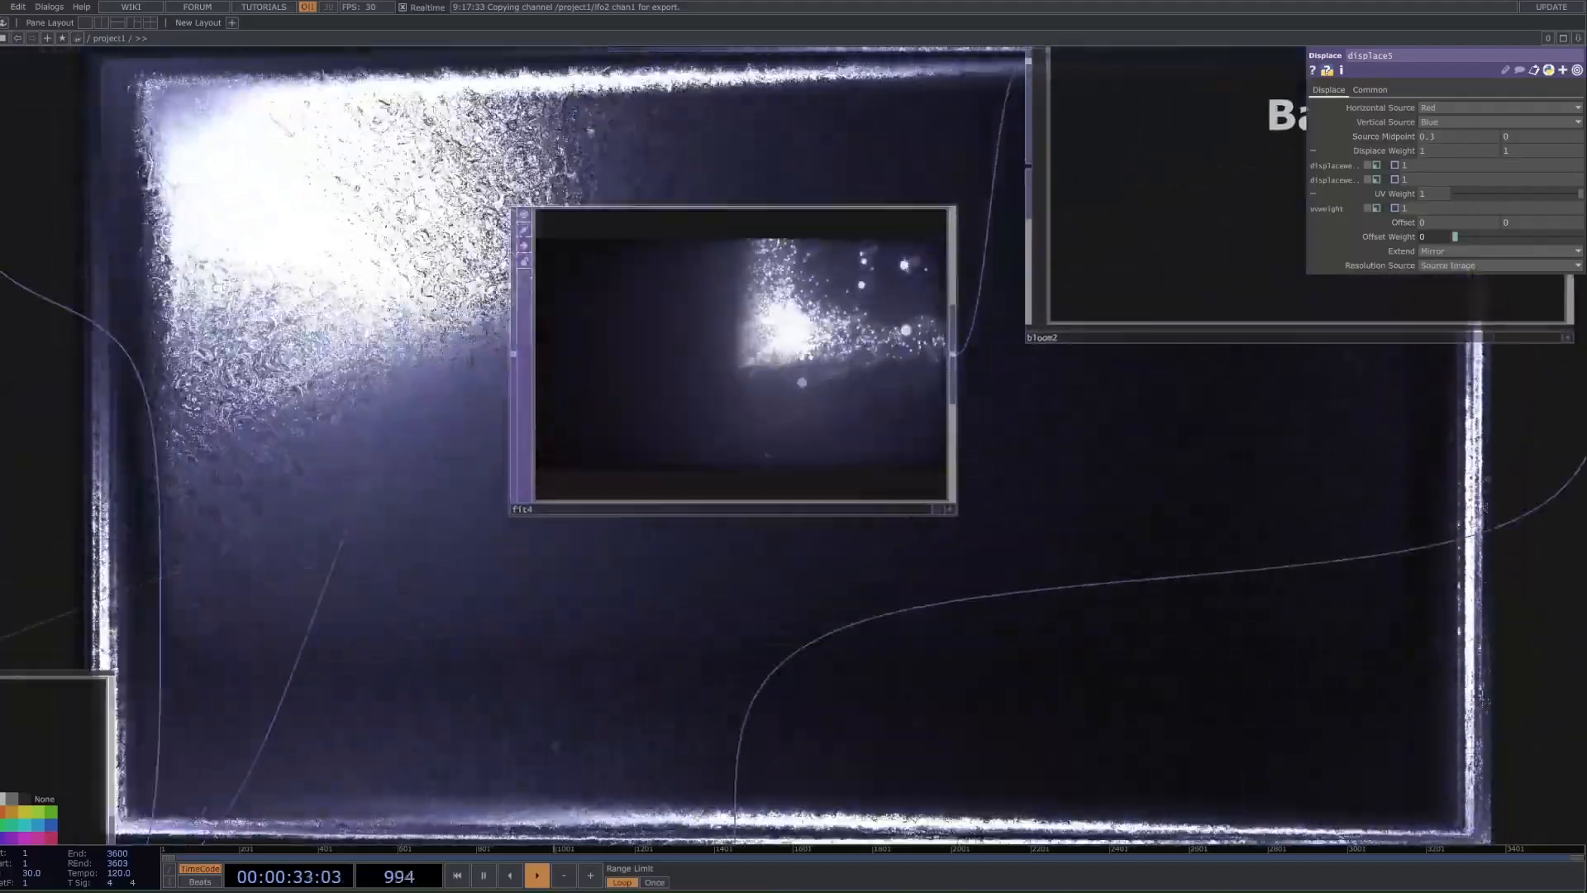
pyautogui.scroll(-2, 787, 376)
pyautogui.scroll(-2, 787, 376)
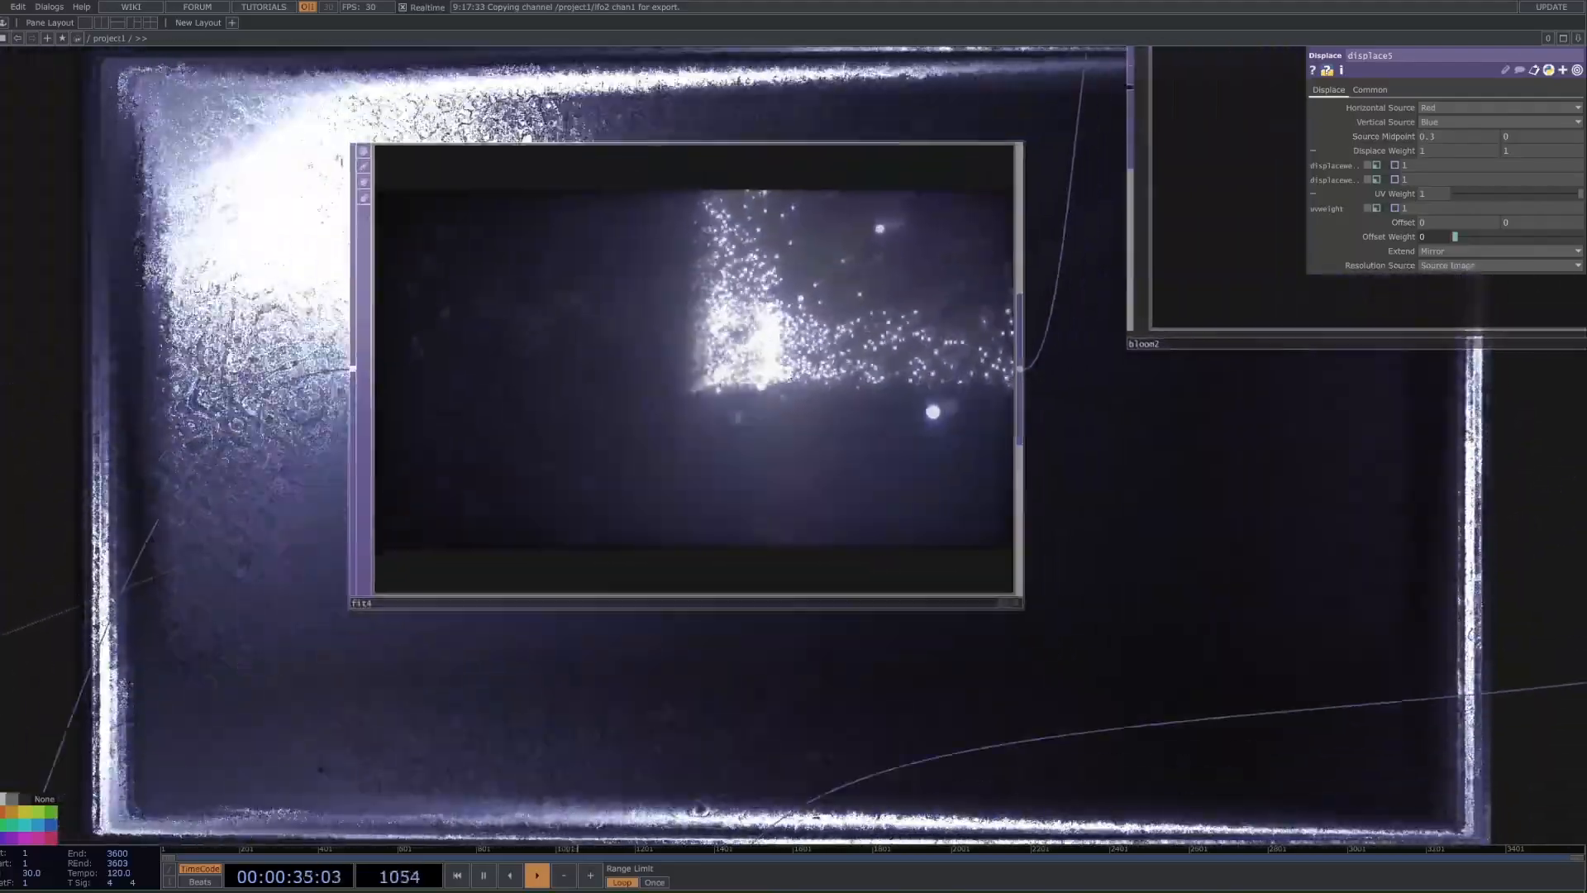
pyautogui.scroll(-4, 790, 371)
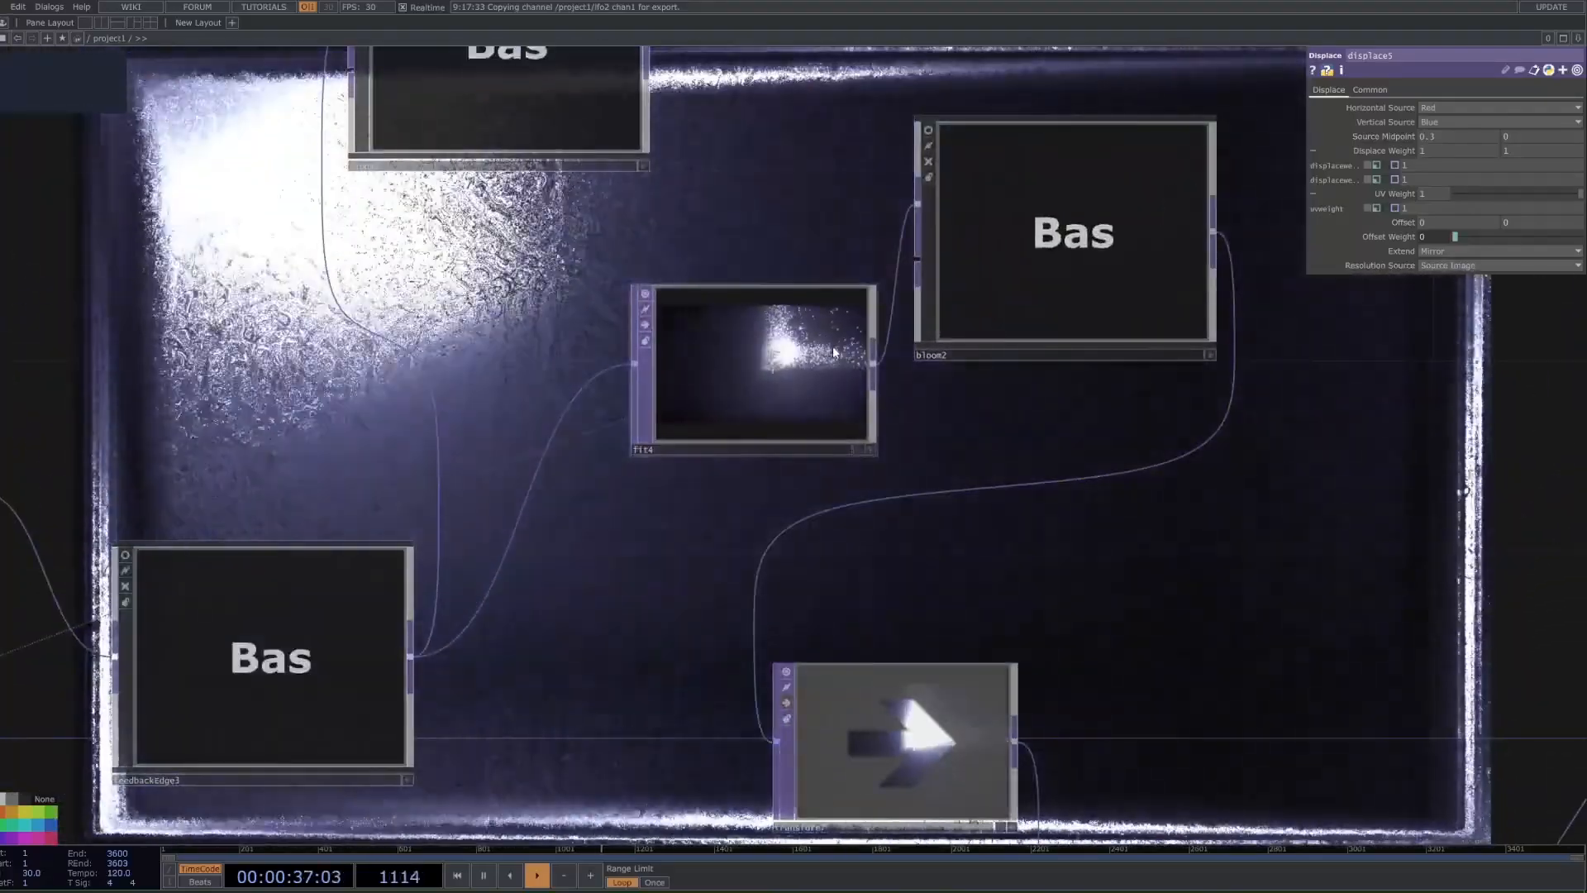
# - Restore the math4 chan1 expression on displace5's first Displace Weight value
pyautogui.scroll(-2, 872, 364)
pyautogui.moveTo(1073, 355); pyautogui.dragTo(988, 177)
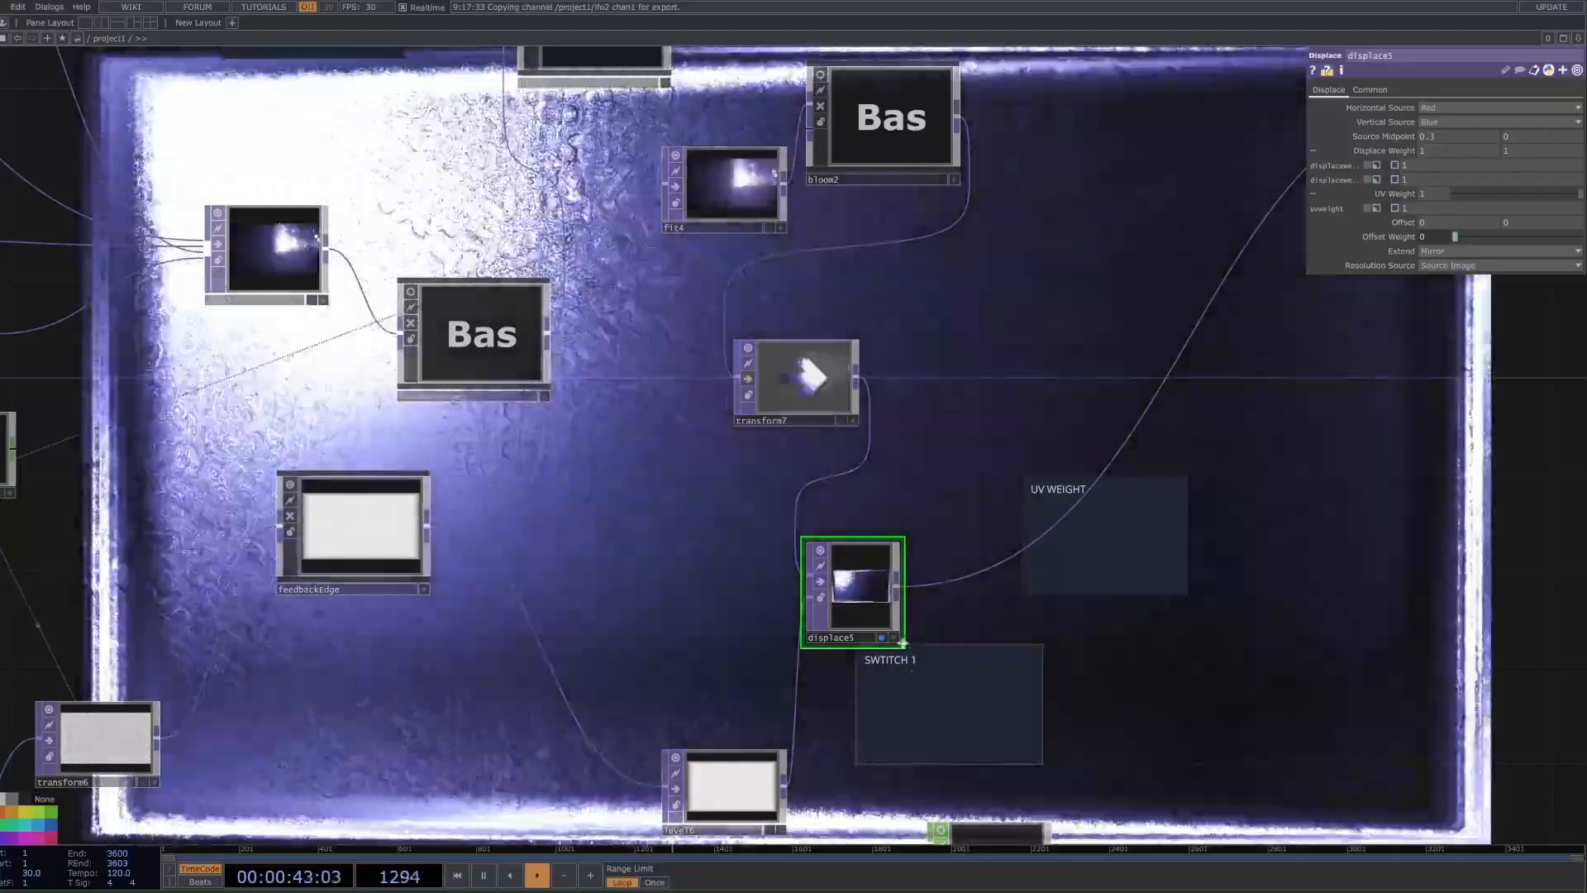
pyautogui.moveTo(942, 267); pyautogui.dragTo(842, 49)
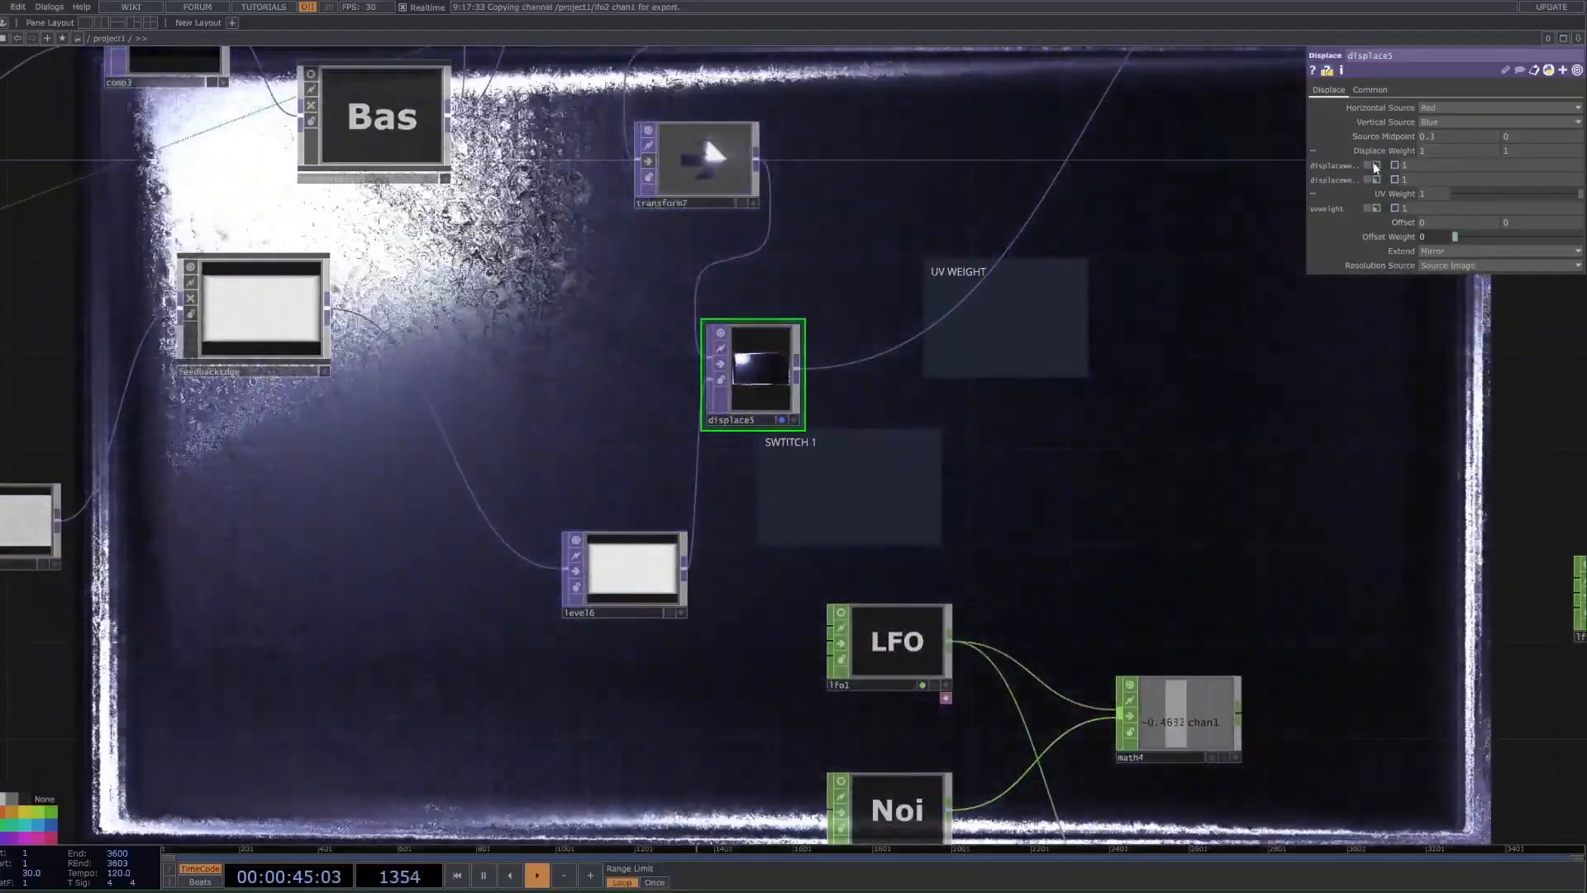
pyautogui.click(1377, 166)
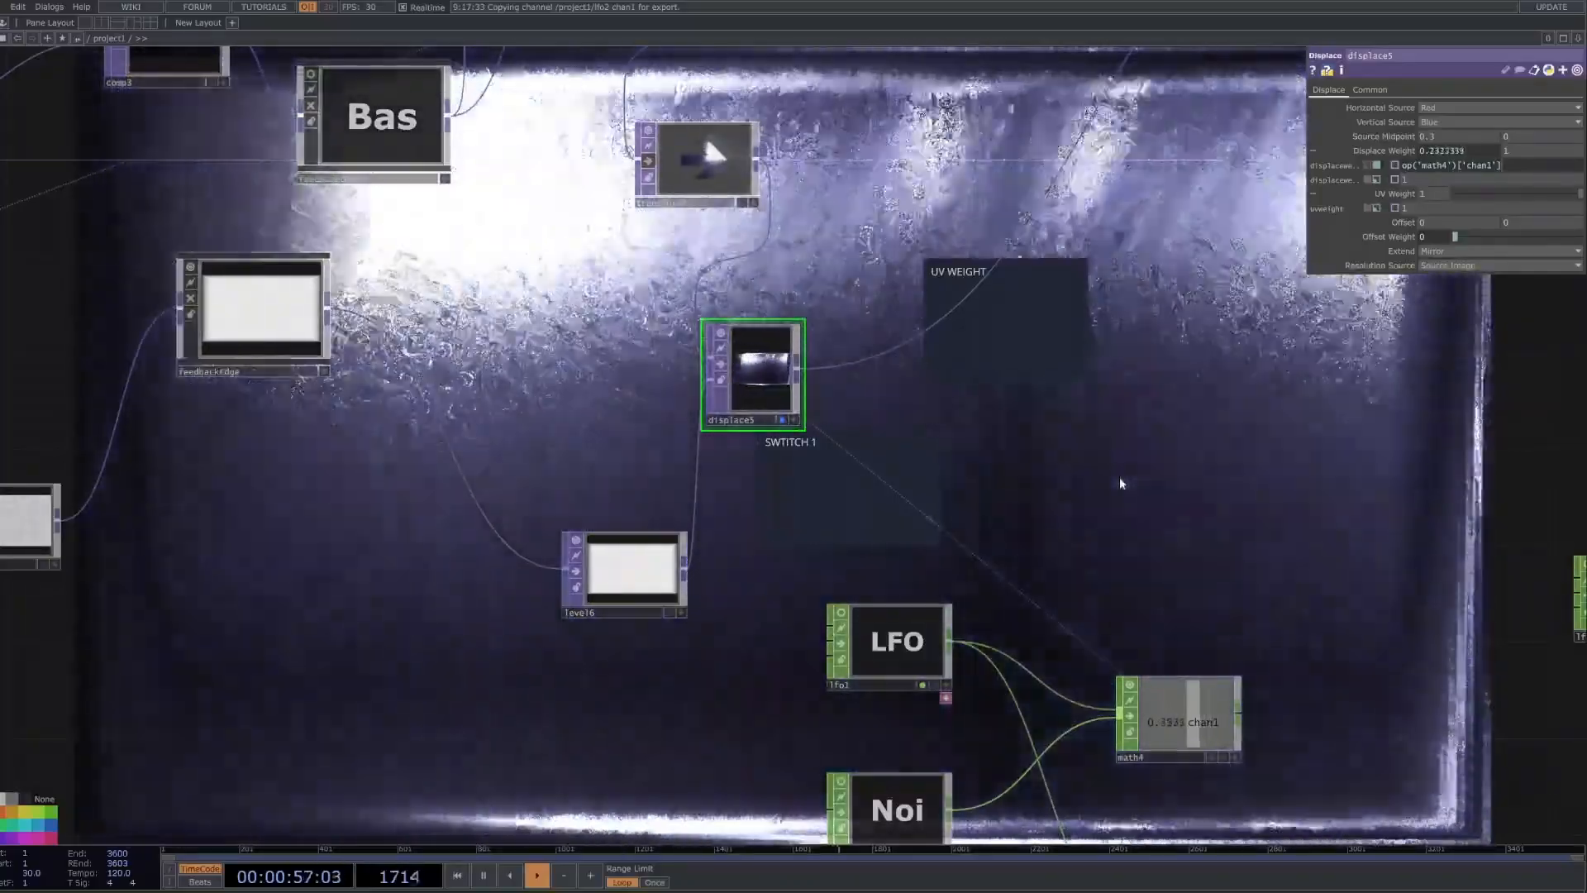
# - Delete the two comment boxes beside displace5, "SWTITCH 1" and "UV WEIGHT"
pyautogui.scroll(-10, 880, 556)
pyautogui.scroll(4, 867, 557)
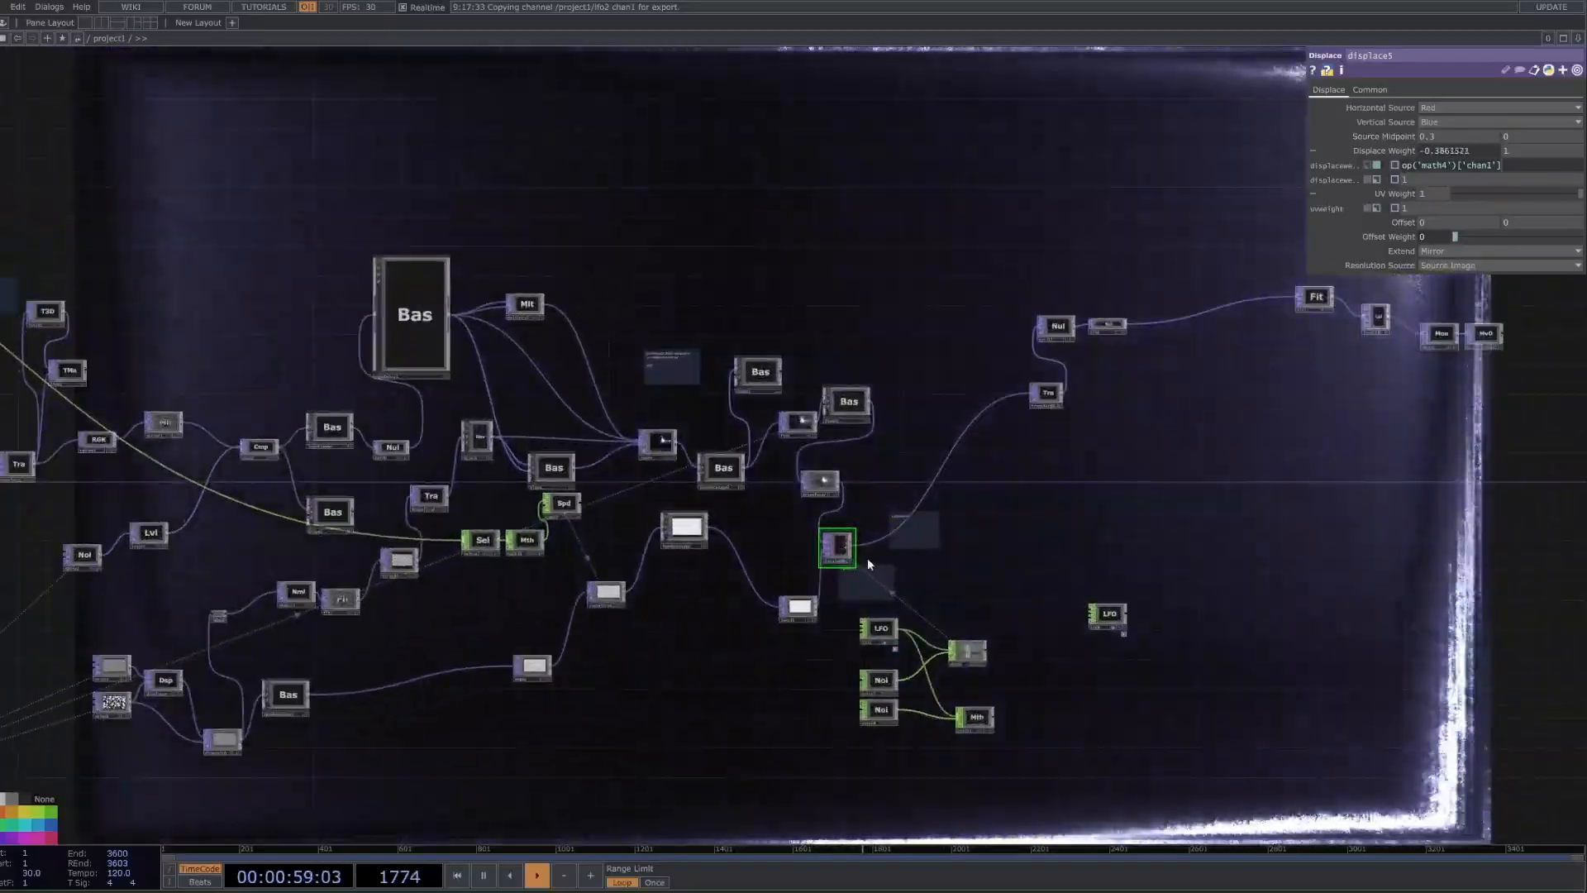
pyautogui.scroll(-4, 867, 557)
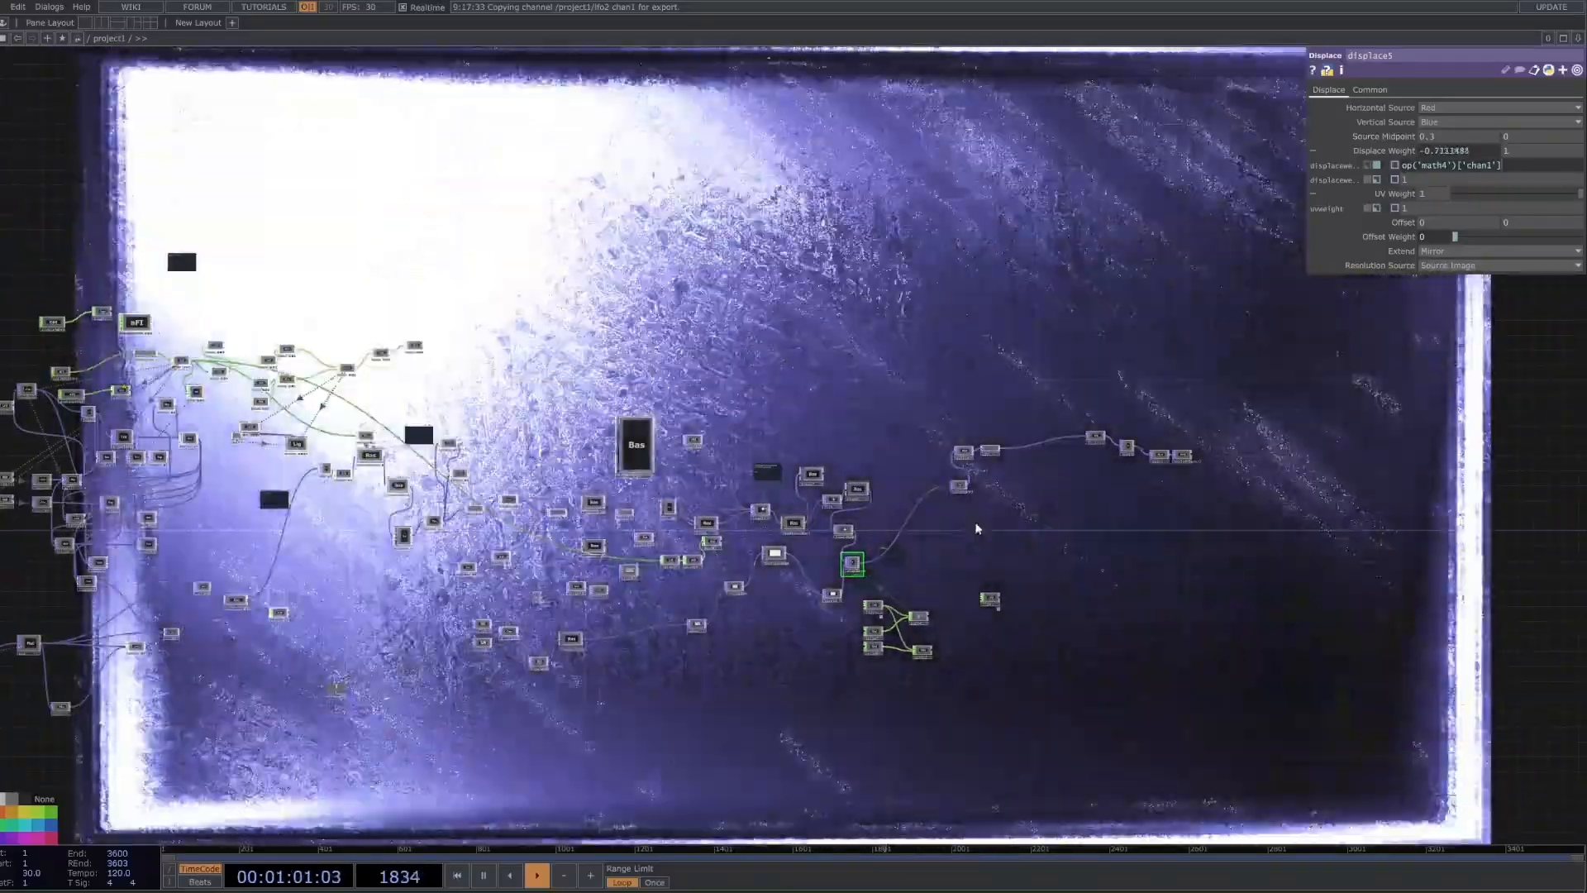
pyautogui.scroll(3, 976, 528)
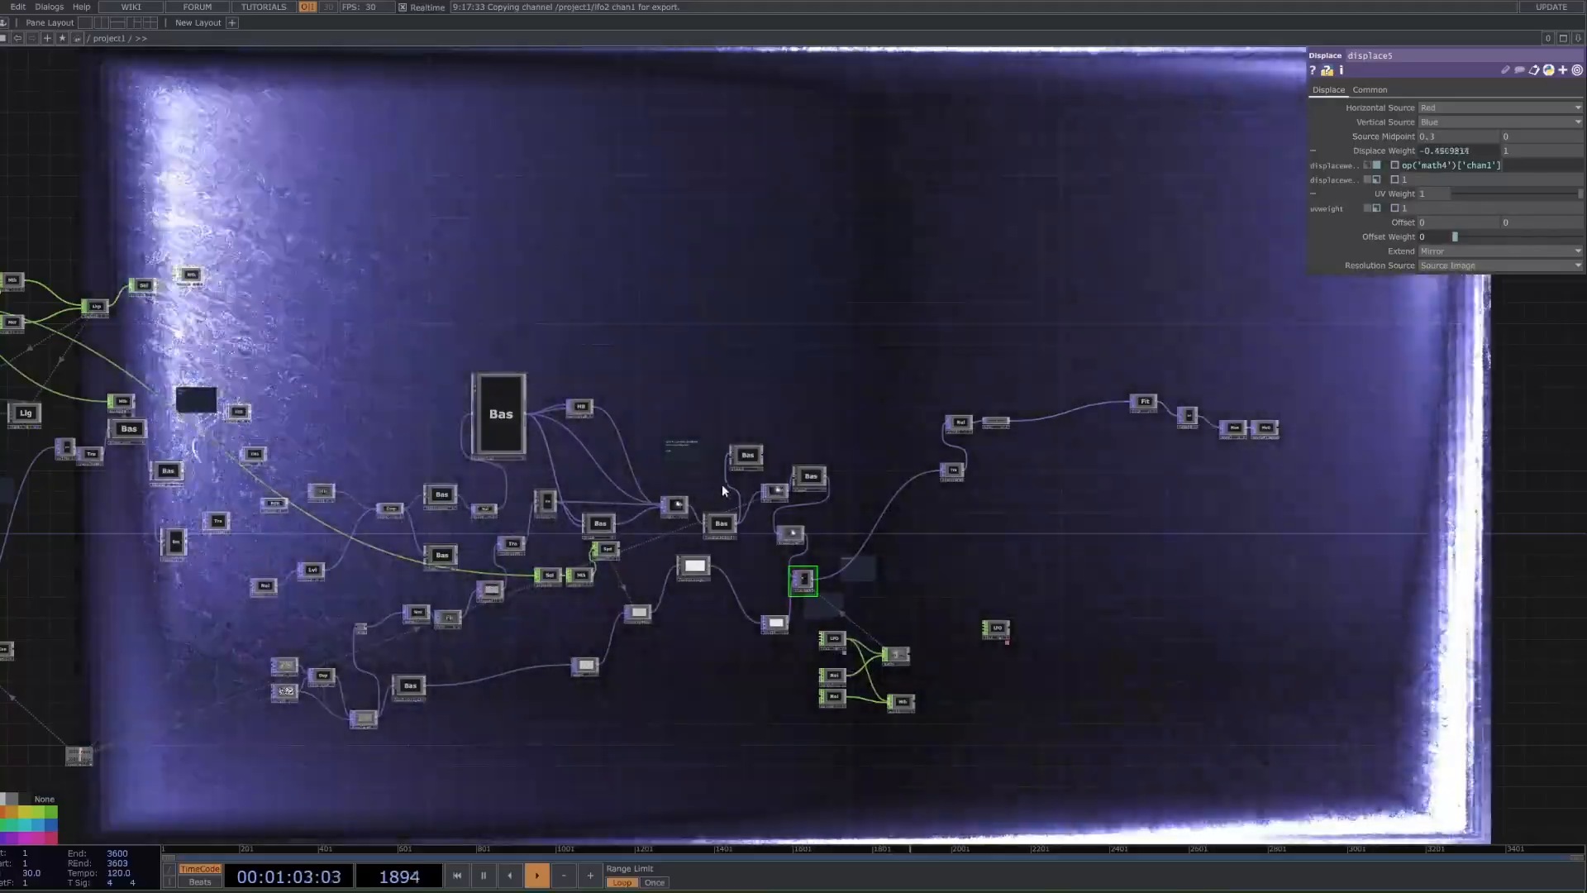
pyautogui.scroll(3, 722, 486)
pyautogui.click(706, 351)
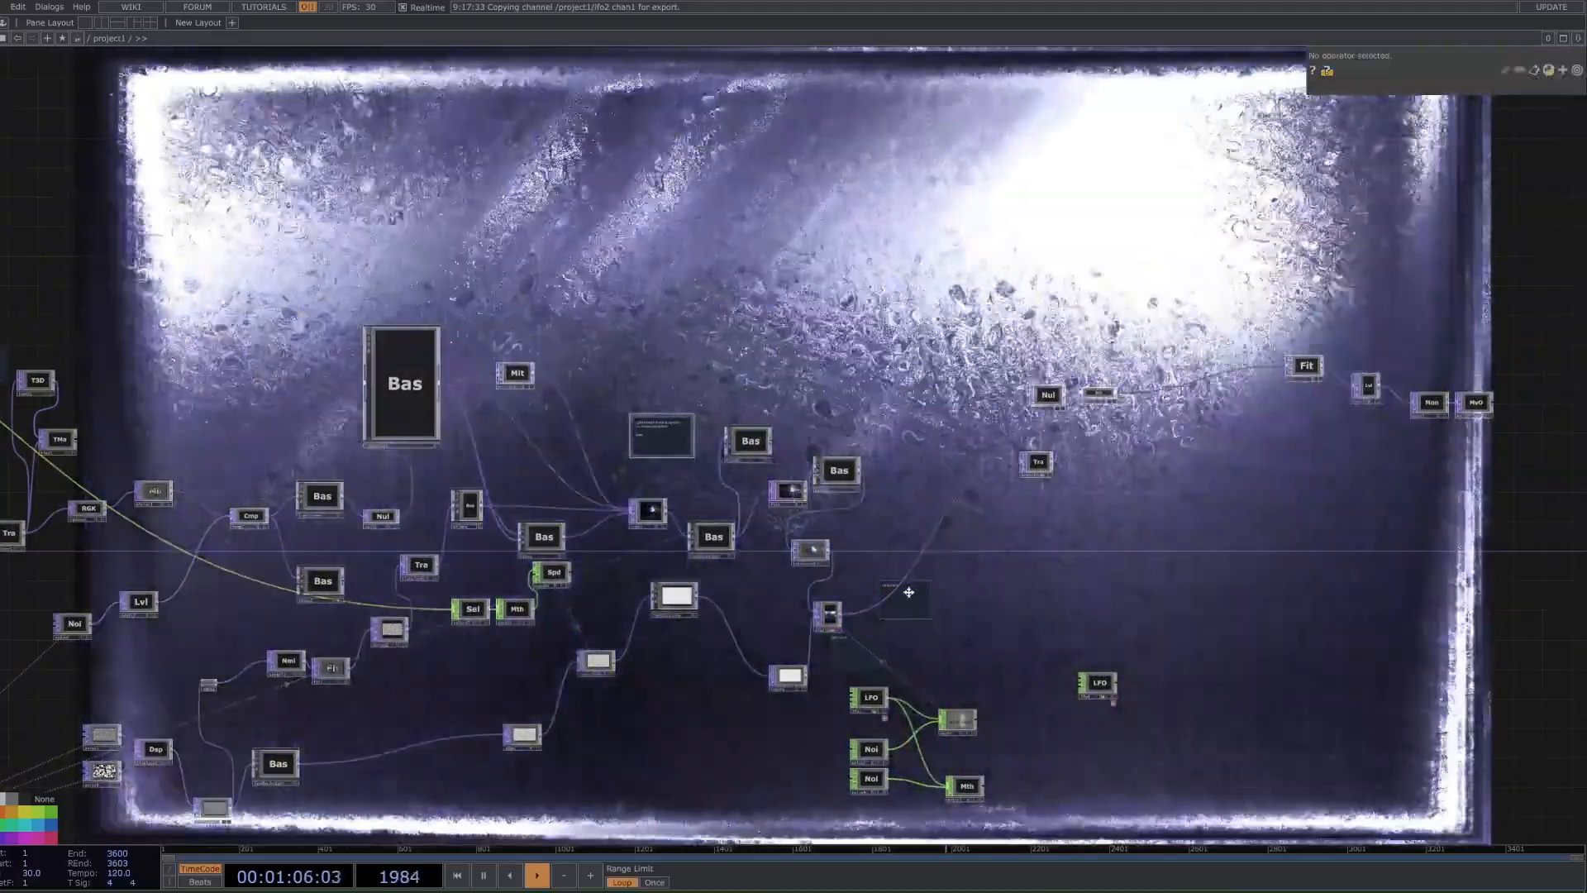
pyautogui.click(907, 594)
pyautogui.press('Delete')
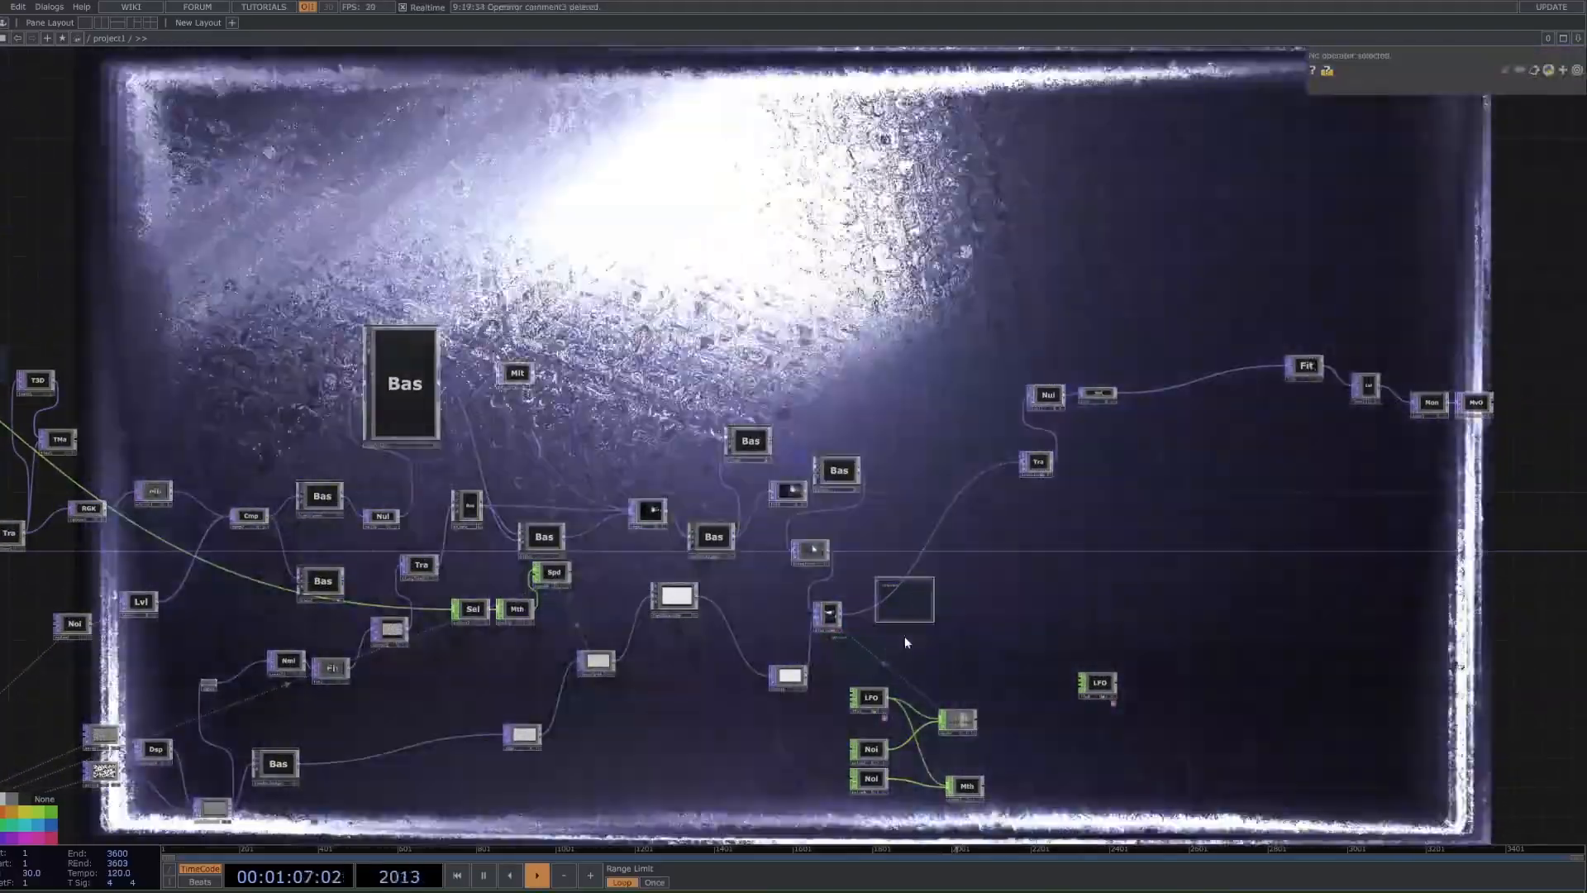
pyautogui.press('Delete')
# - Turn off displace5's background display and pause the timeline, with the wider project network in view
pyautogui.click(829, 622)
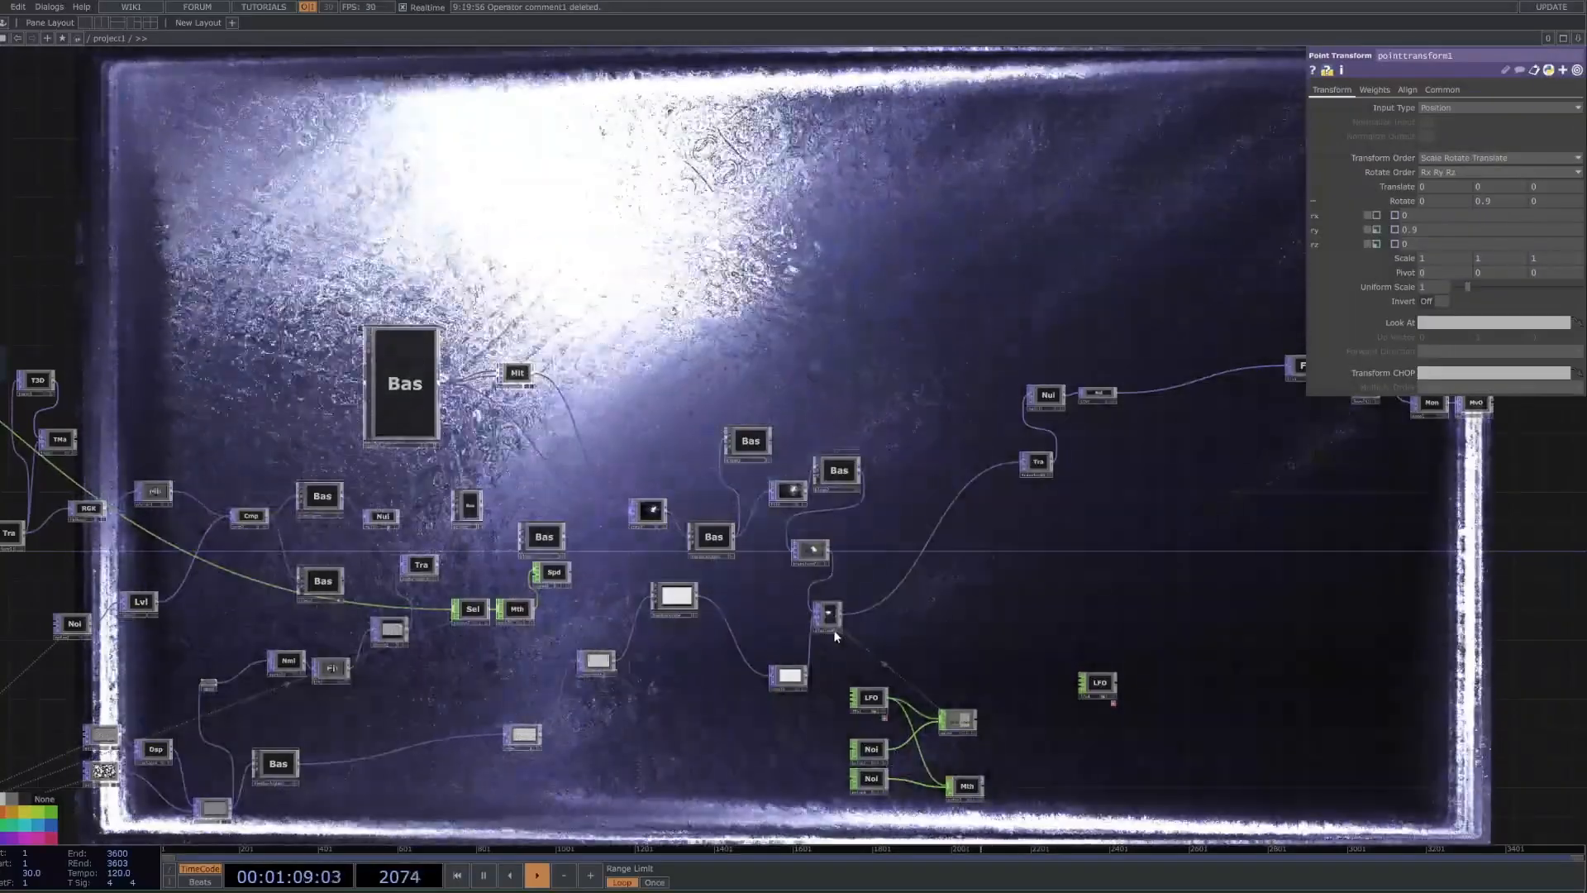
pyautogui.click(835, 632)
pyautogui.scroll(-3, 803, 649)
pyautogui.moveTo(655, 732); pyautogui.dragTo(735, 525)
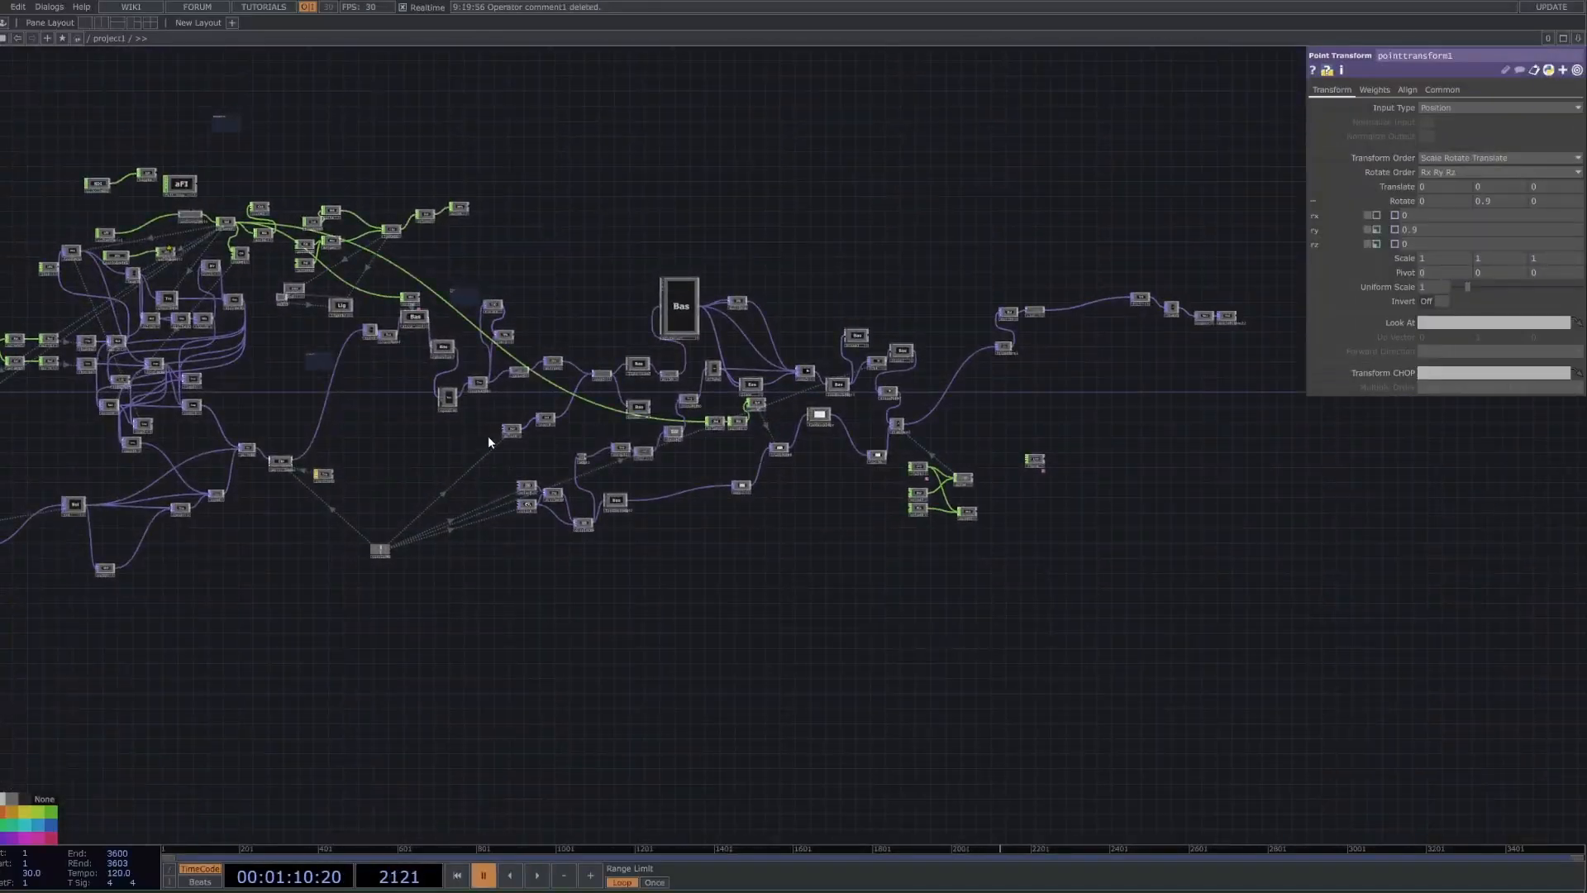
# - Review the project network's sections by selecting its operator groups one after another, from the feedback branch back to the input chain
pyautogui.moveTo(534, 562); pyautogui.dragTo(498, 535)
pyautogui.click(603, 504)
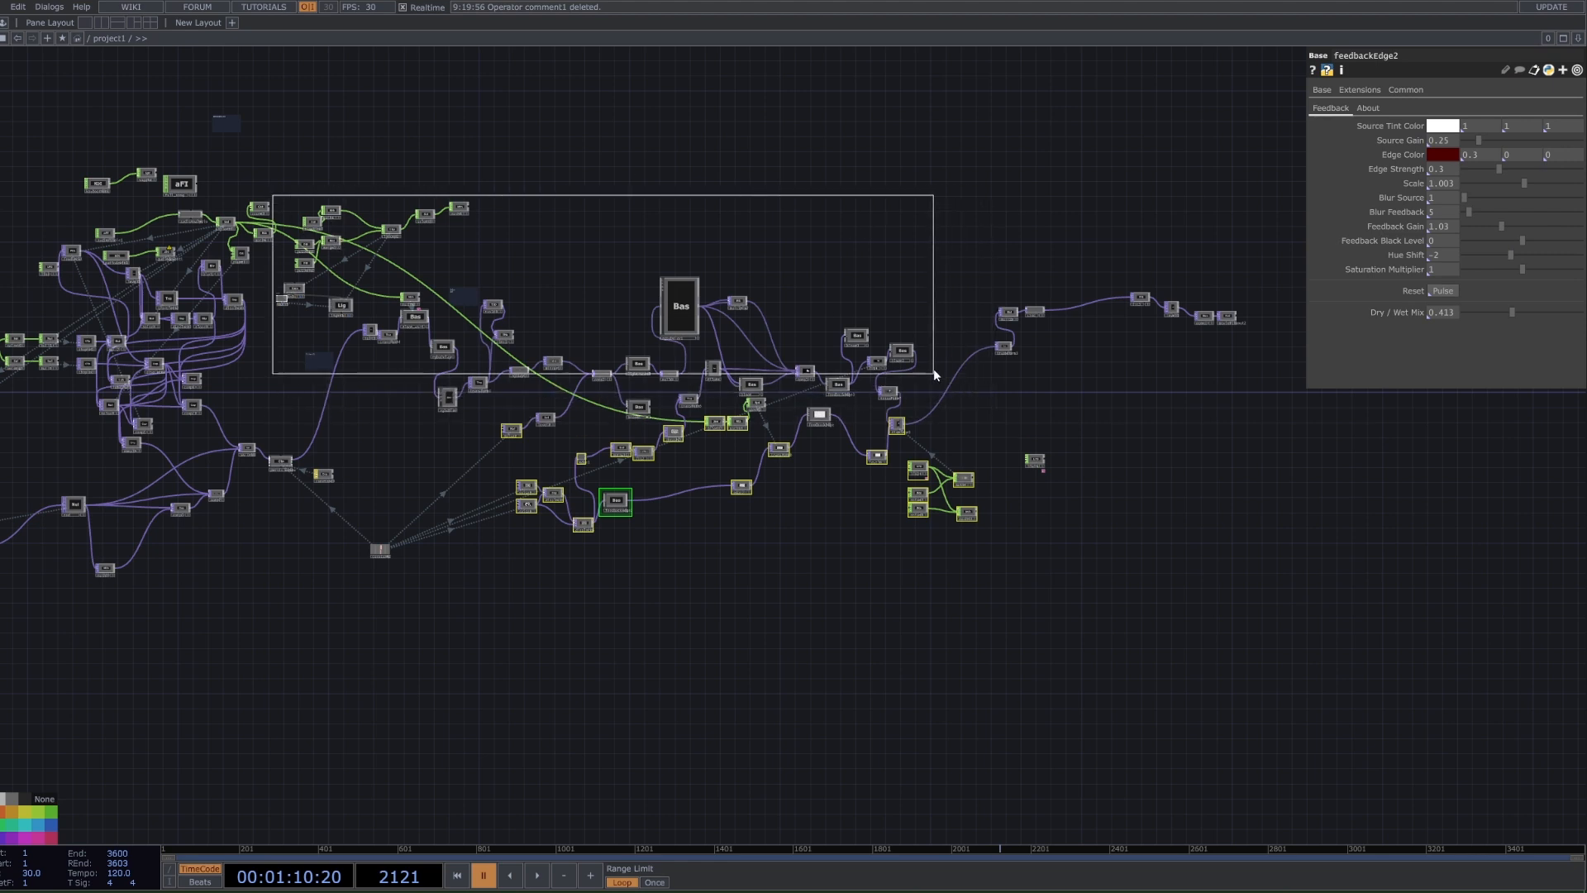
pyautogui.moveTo(934, 375); pyautogui.dragTo(935, 375)
pyautogui.doubleClick(34, 454)
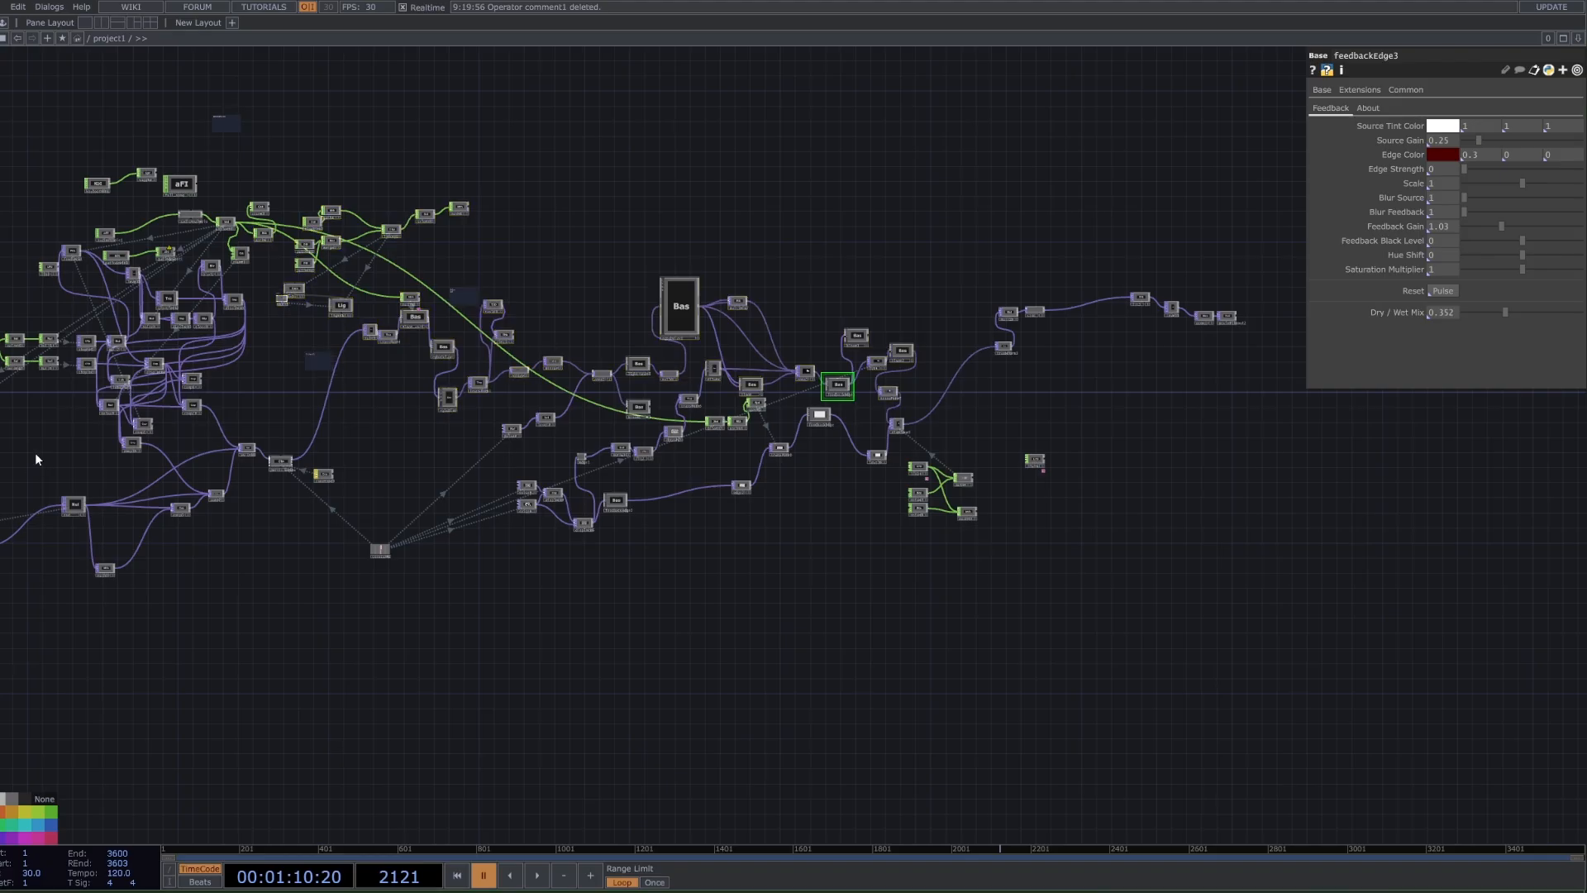
pyautogui.click(501, 661)
pyautogui.moveTo(51, 199); pyautogui.dragTo(352, 352)
pyautogui.moveTo(613, 716); pyautogui.dragTo(790, 684)
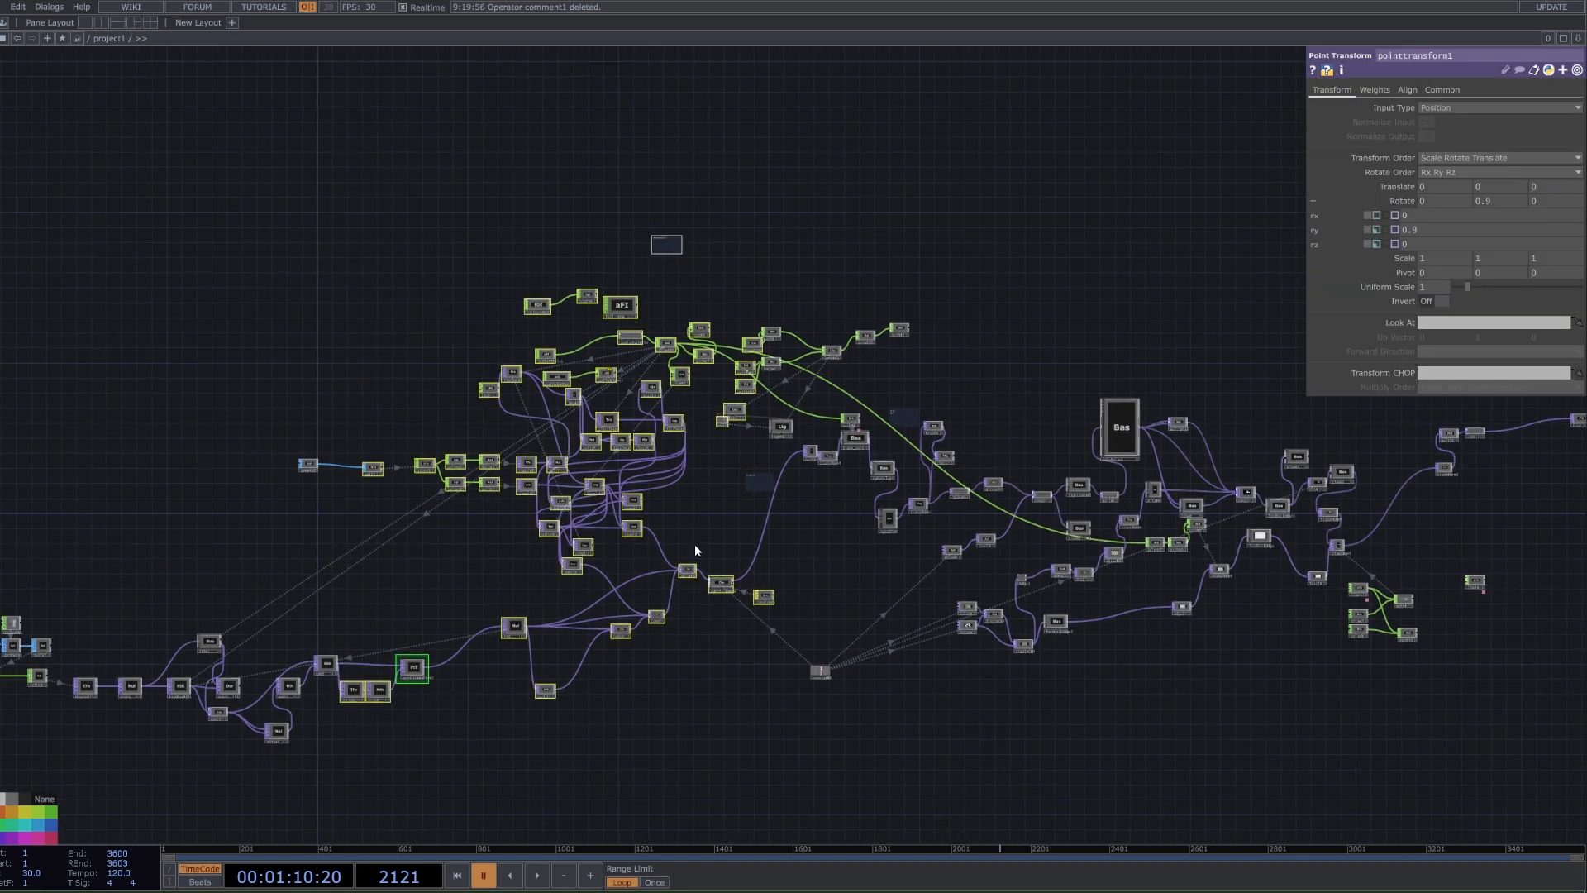
pyautogui.moveTo(694, 545); pyautogui.dragTo(782, 488)
pyautogui.moveTo(917, 648); pyautogui.dragTo(917, 649)
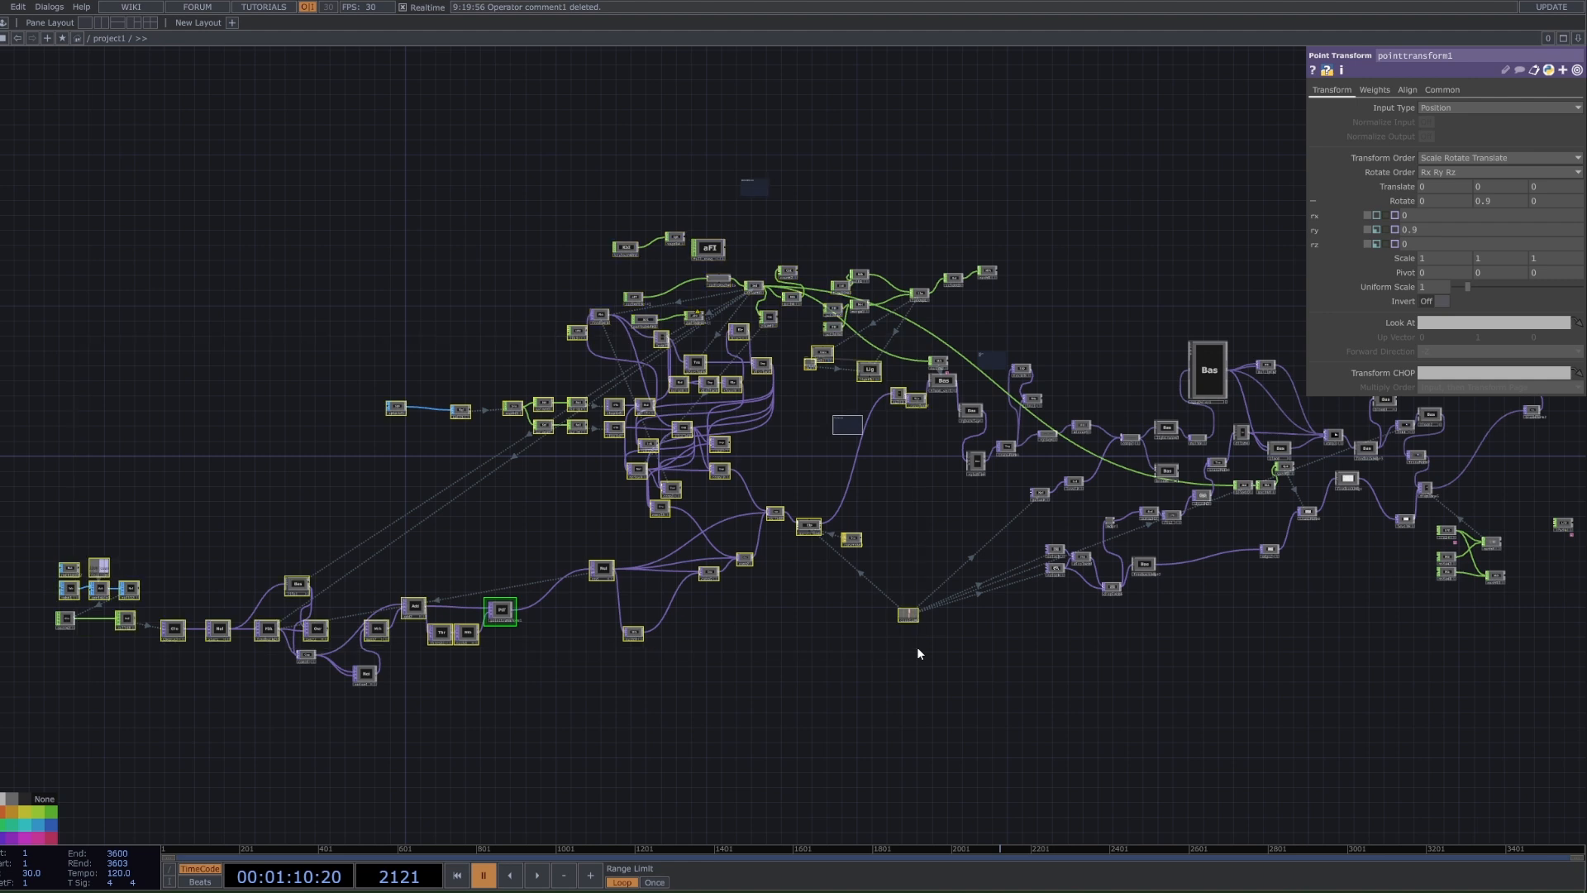
# - Delete the comment box in the middle of the project network, beside the wire leading up to the next section
pyautogui.click(900, 436)
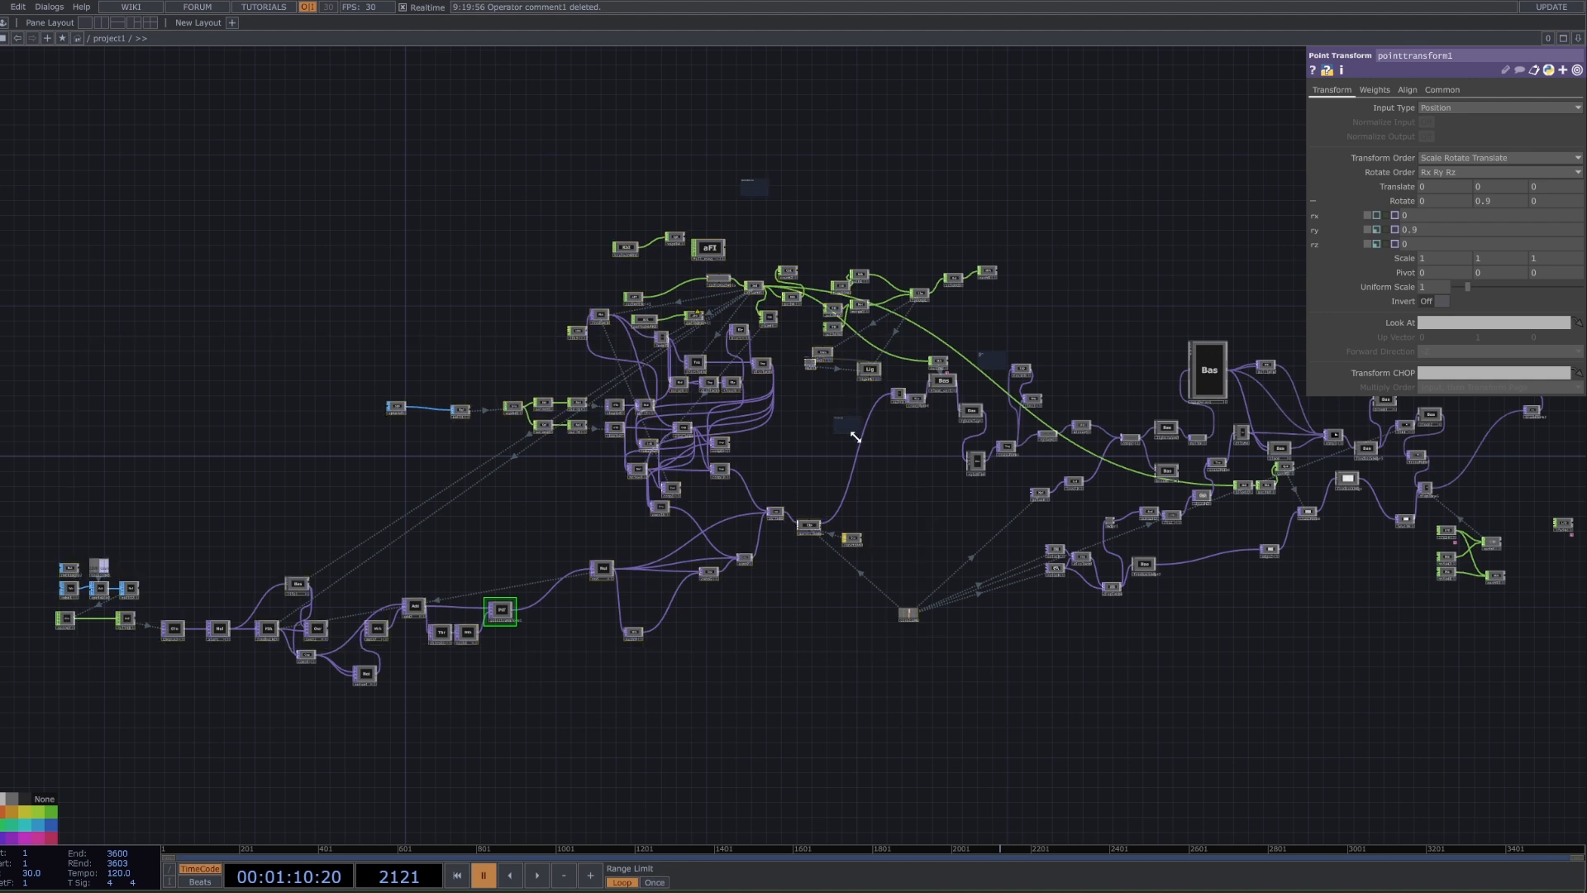
pyautogui.click(917, 478)
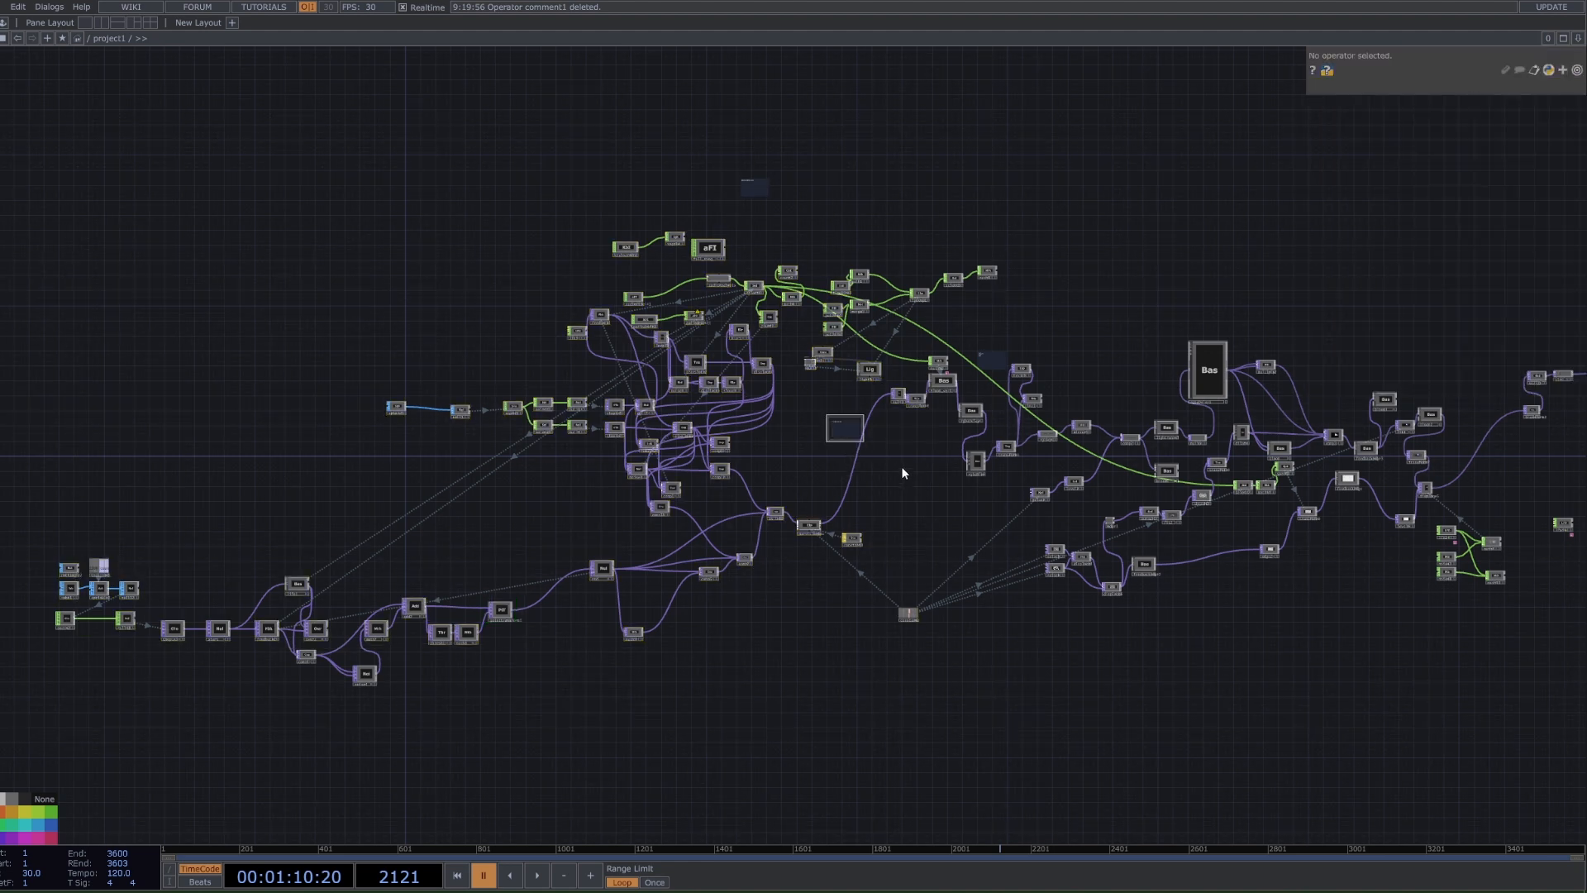
pyautogui.press('Delete')
# - Go to the separate flower network and display its final Null TOP, null4, in the network background
pyautogui.scroll(5, 908, 474)
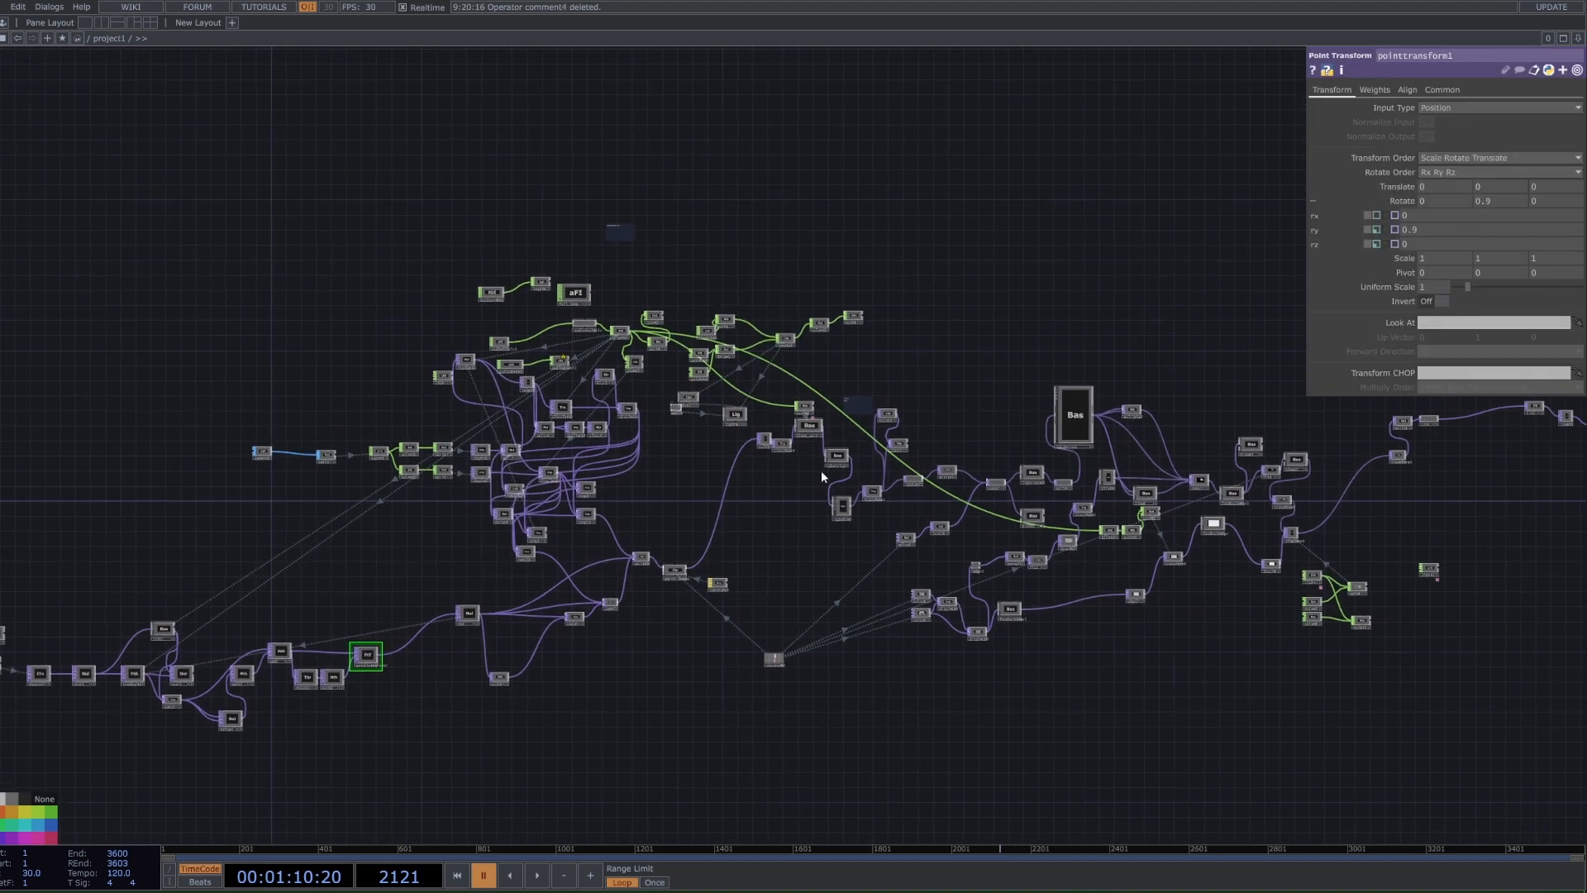
pyautogui.scroll(-5, 811, 599)
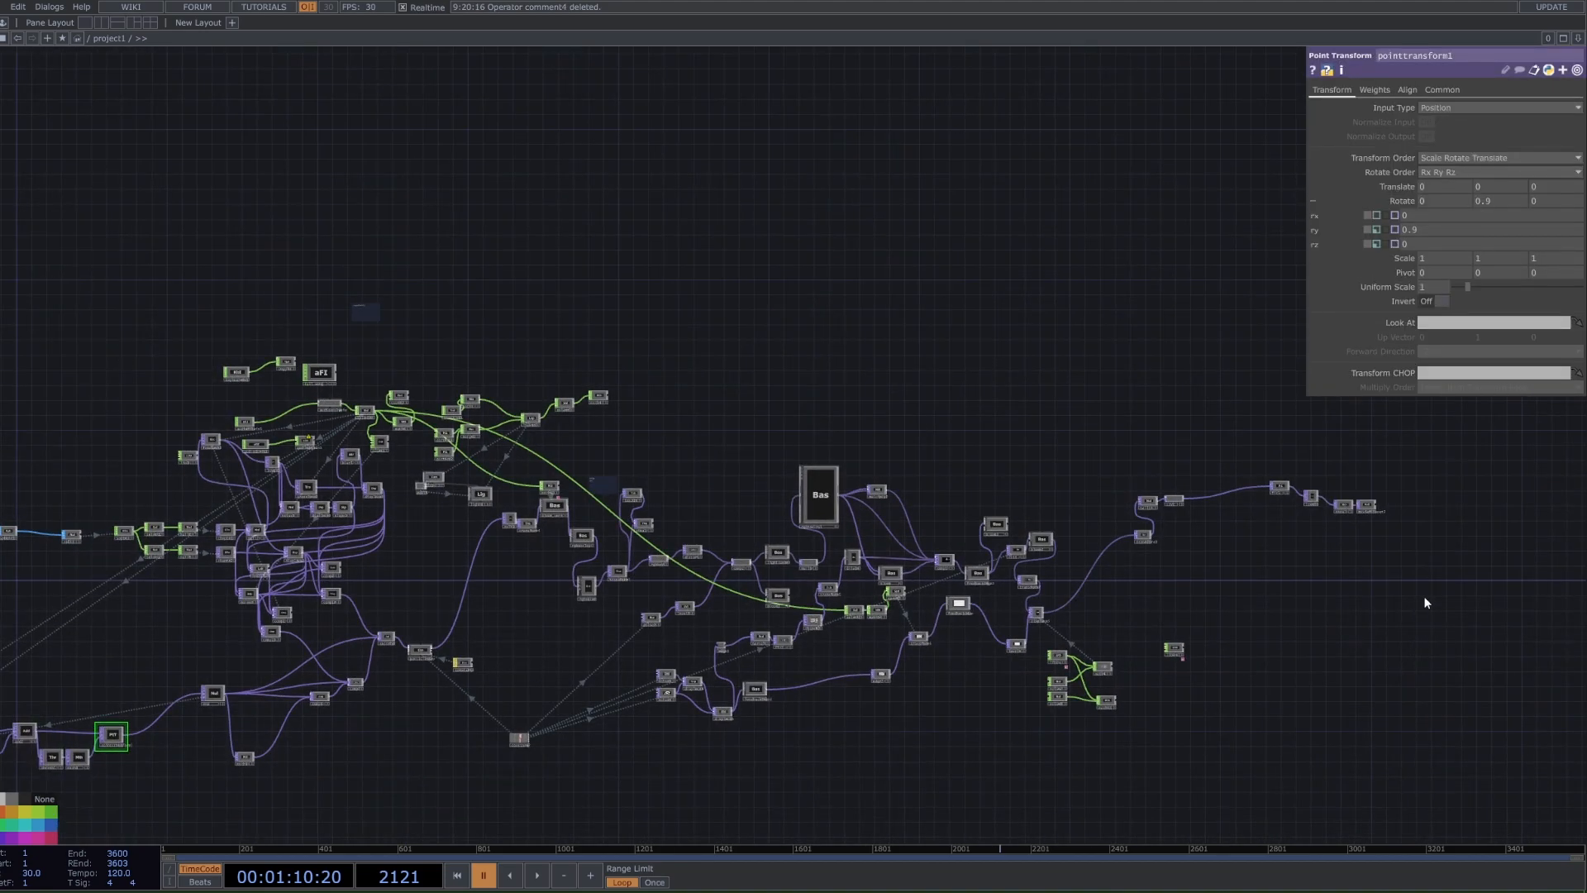
pyautogui.scroll(3, 1397, 567)
pyautogui.moveTo(1298, 628); pyautogui.dragTo(1123, 476)
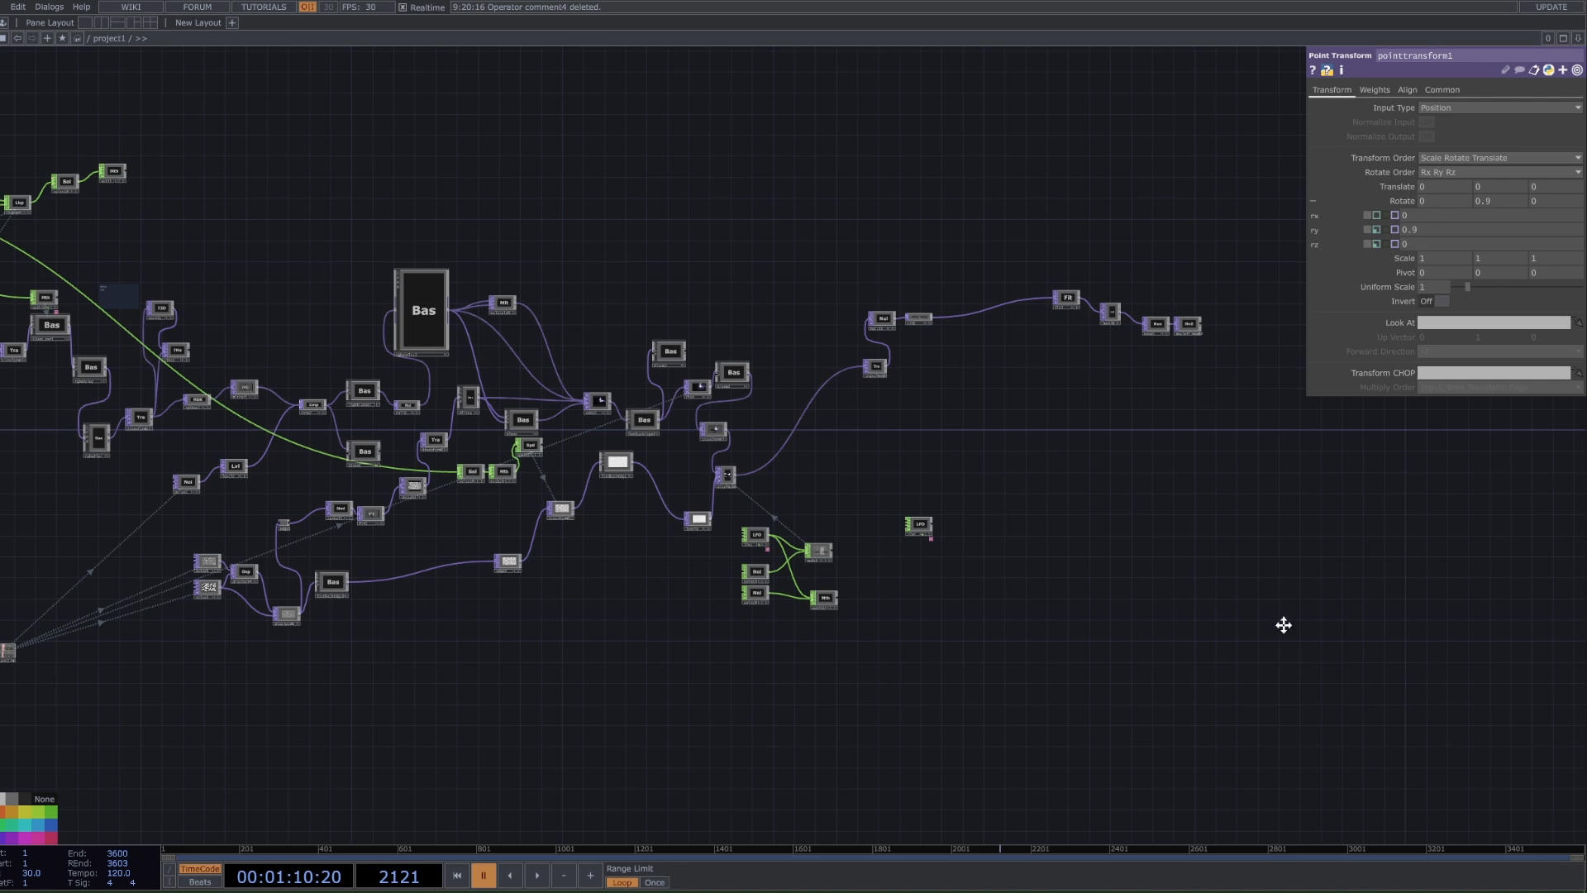
pyautogui.moveTo(1283, 624); pyautogui.dragTo(1125, 248)
pyautogui.scroll(-5, 583, 670)
pyautogui.scroll(7, 426, 691)
pyautogui.scroll(2, 526, 675)
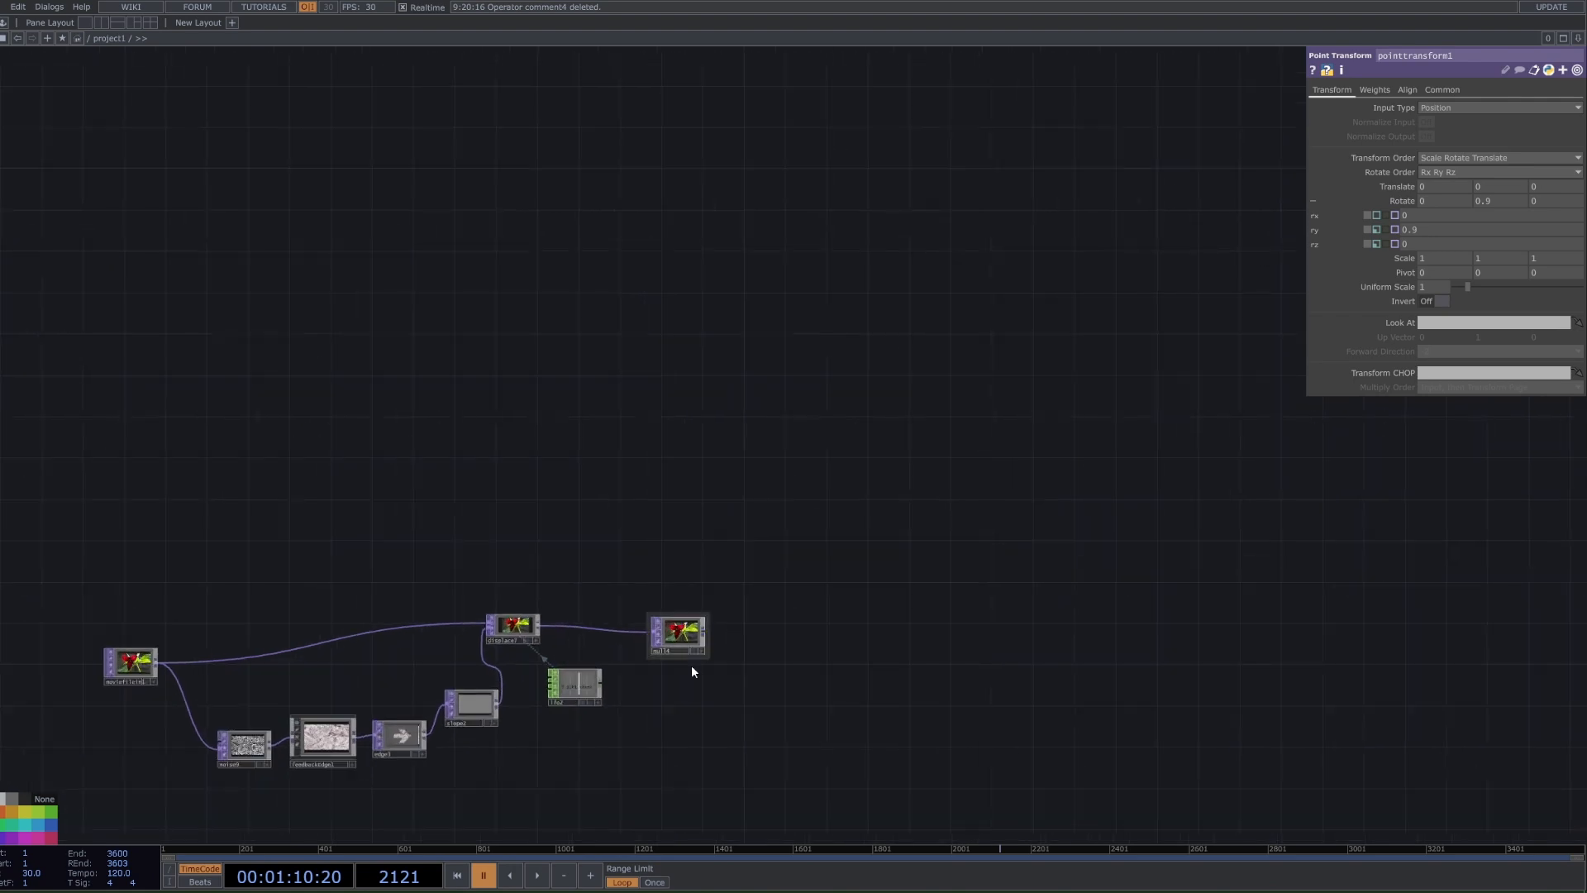
pyautogui.click(695, 651)
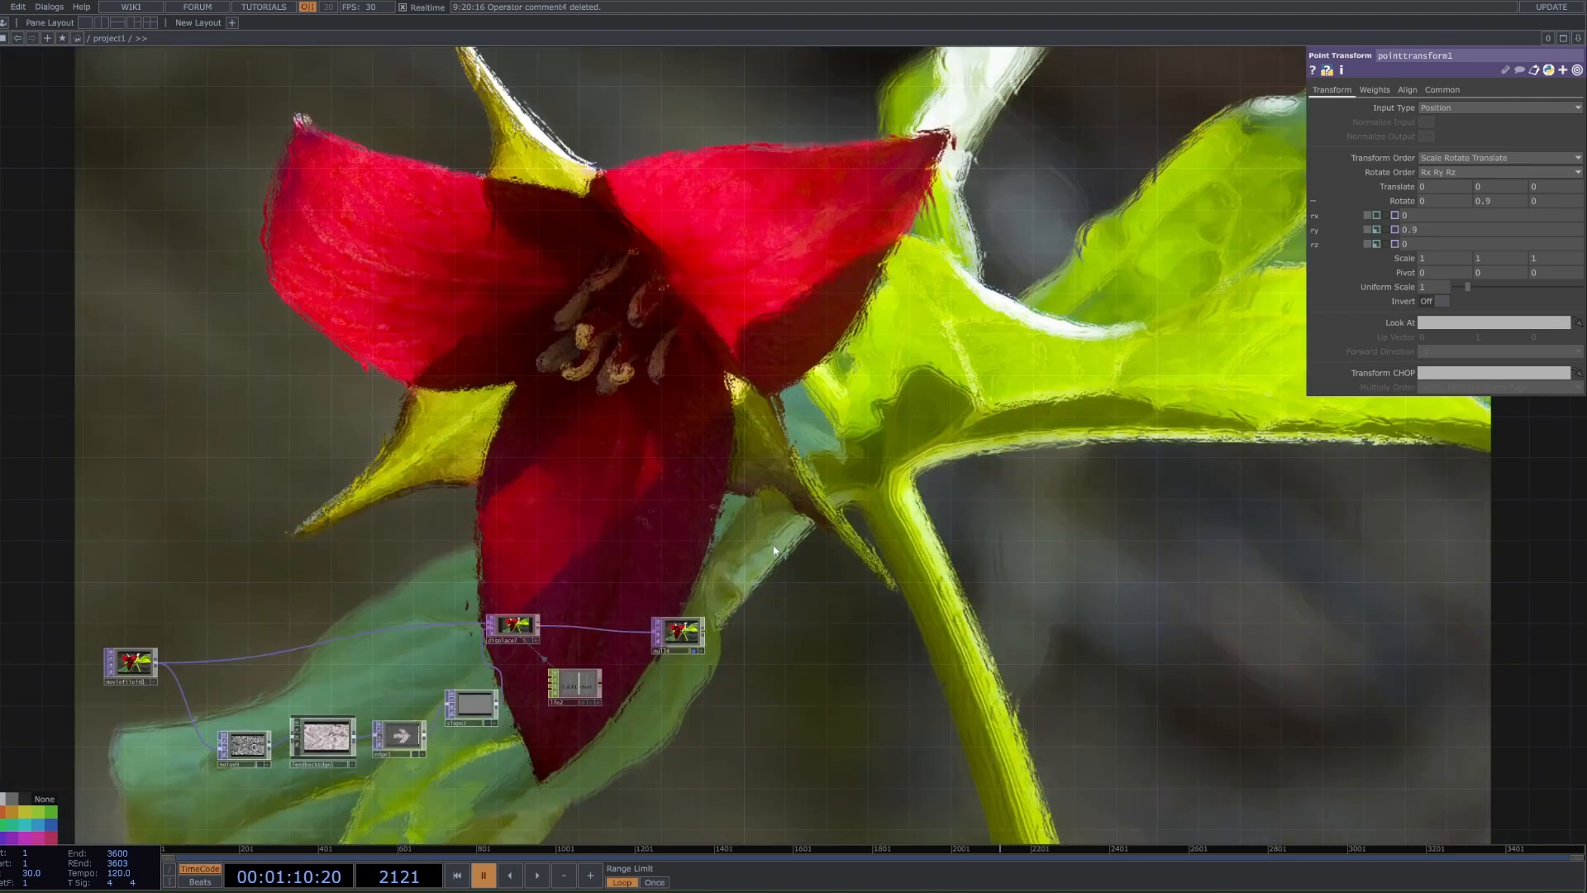
pyautogui.scroll(-5, 943, 471)
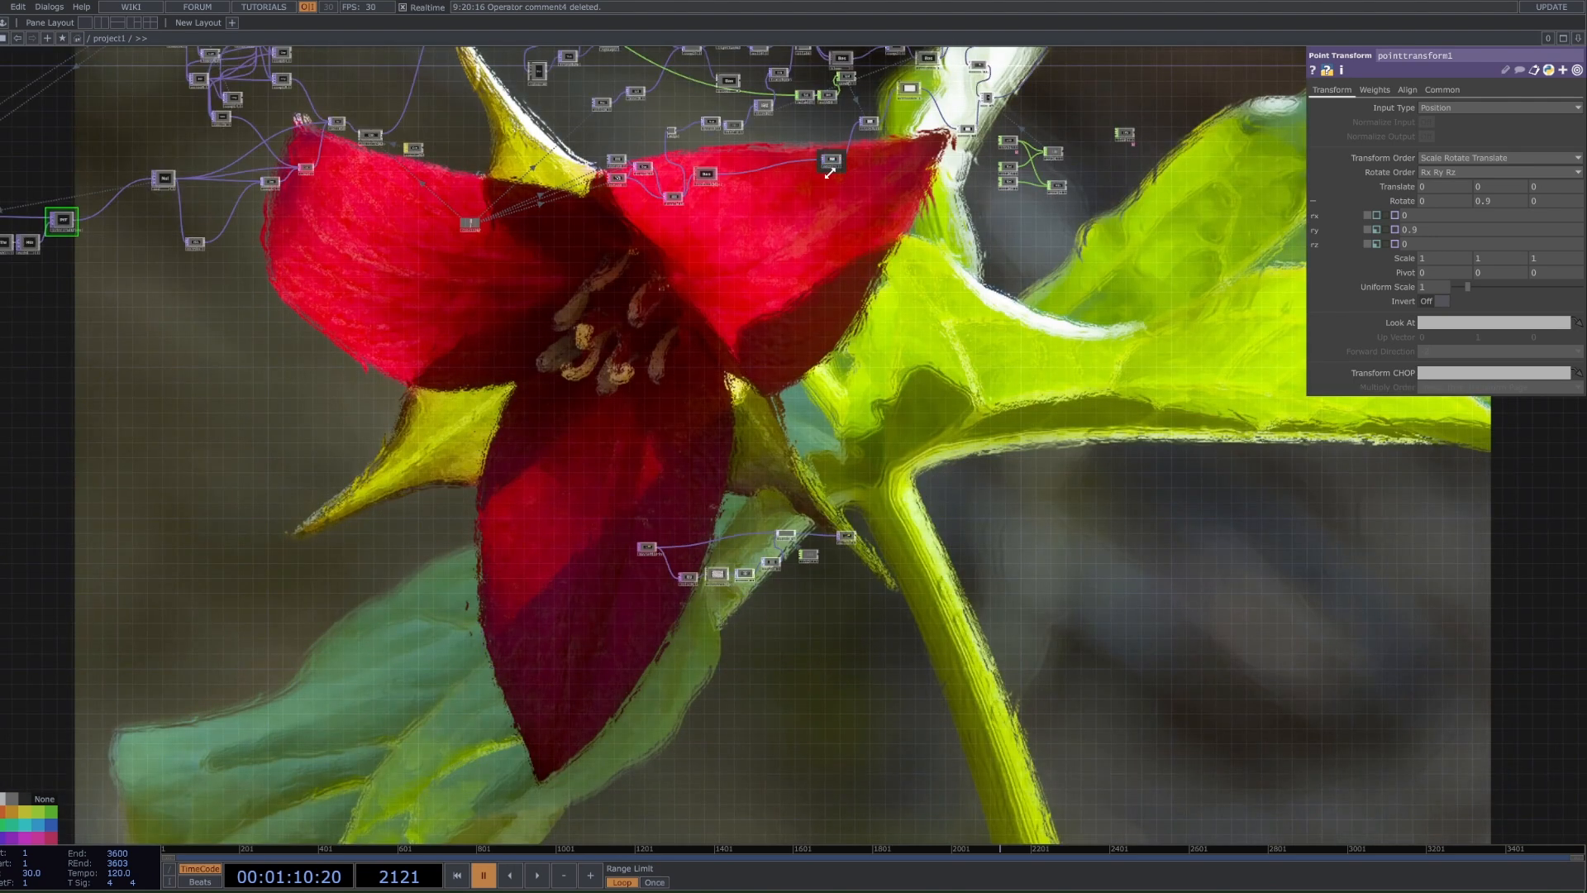